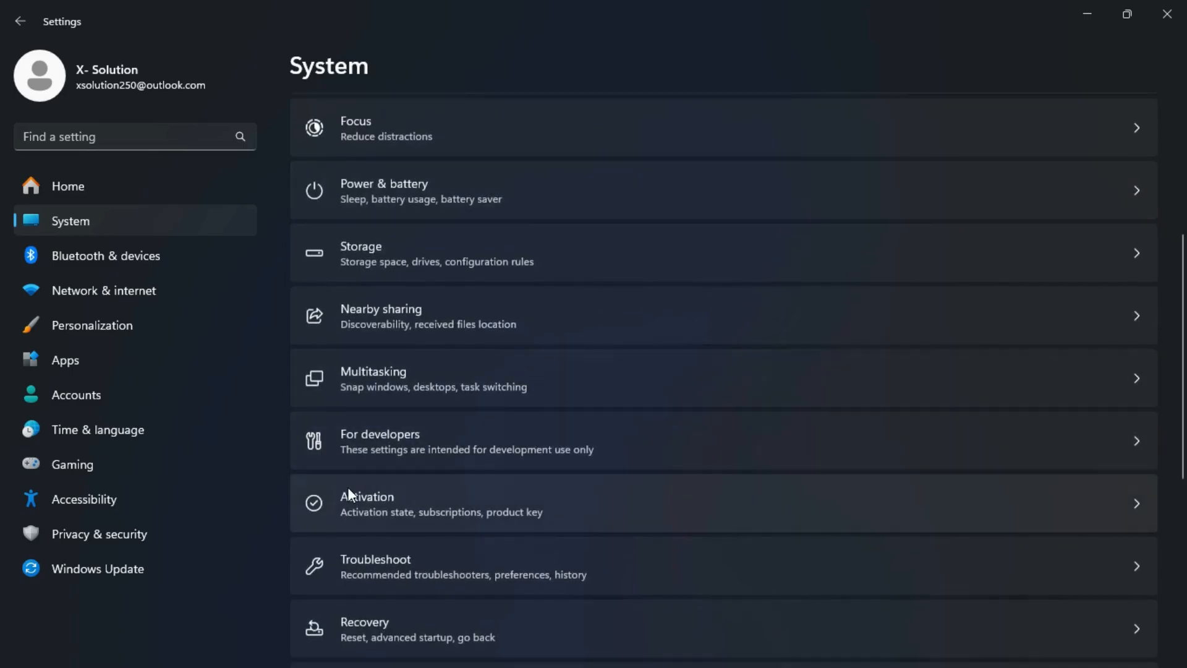
Switch Remote Desktop on, confirm it, verify it uses port 3389, and minimize Settings
click(379, 490)
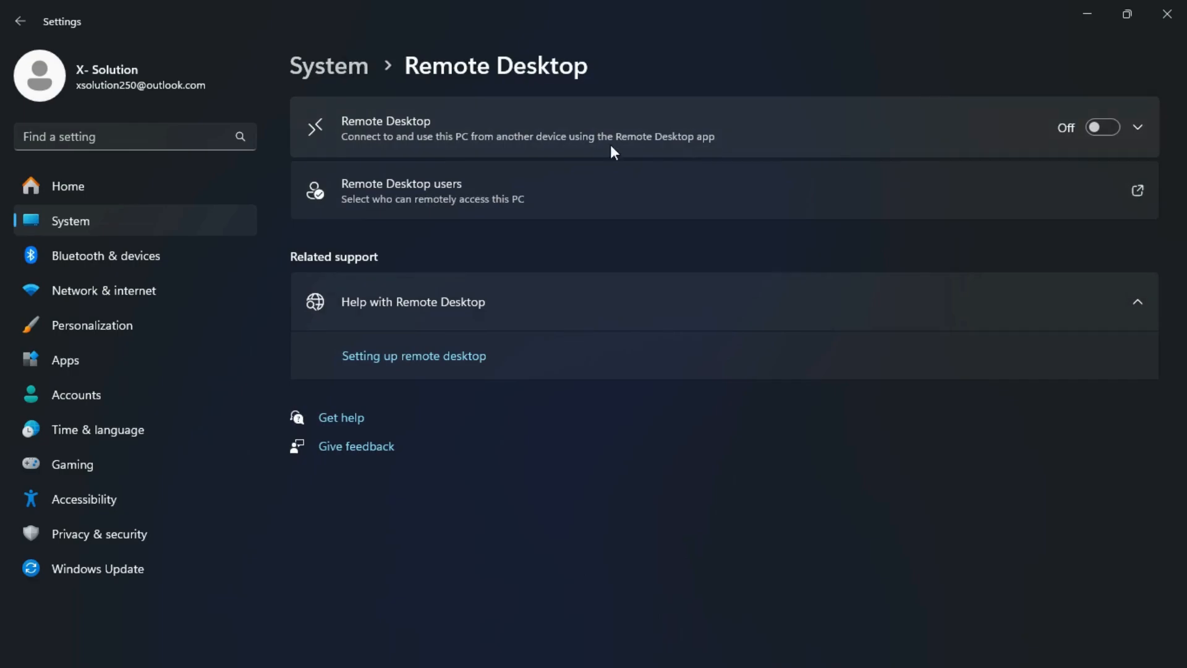
click(1107, 126)
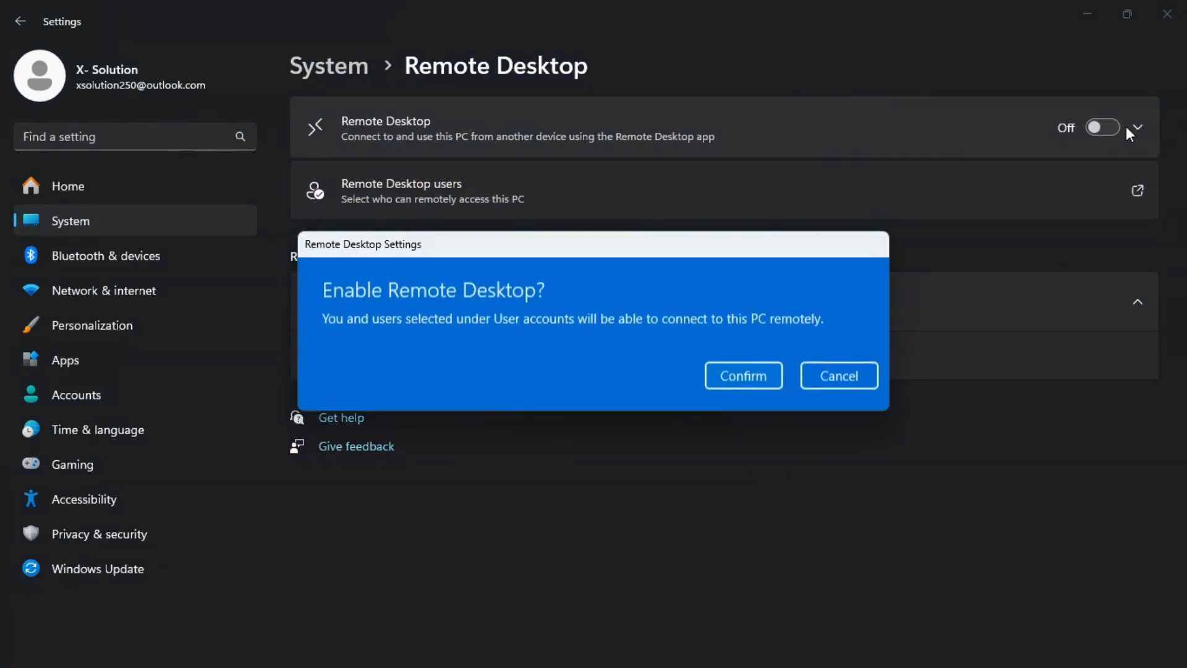
click(758, 375)
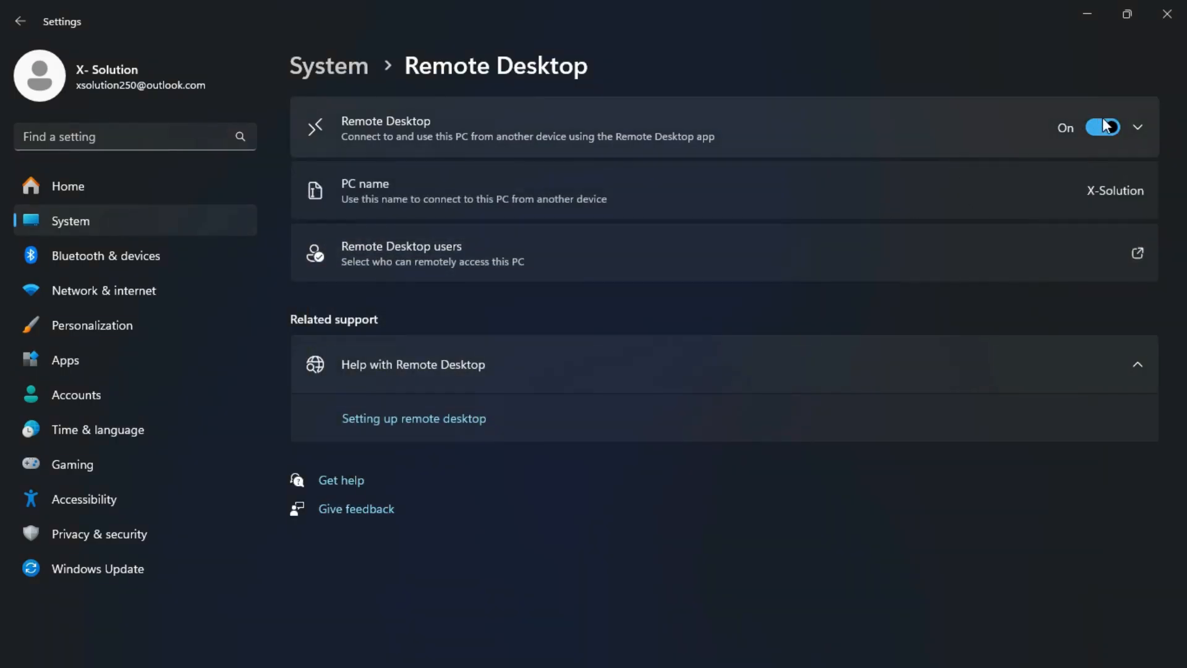
click(1138, 126)
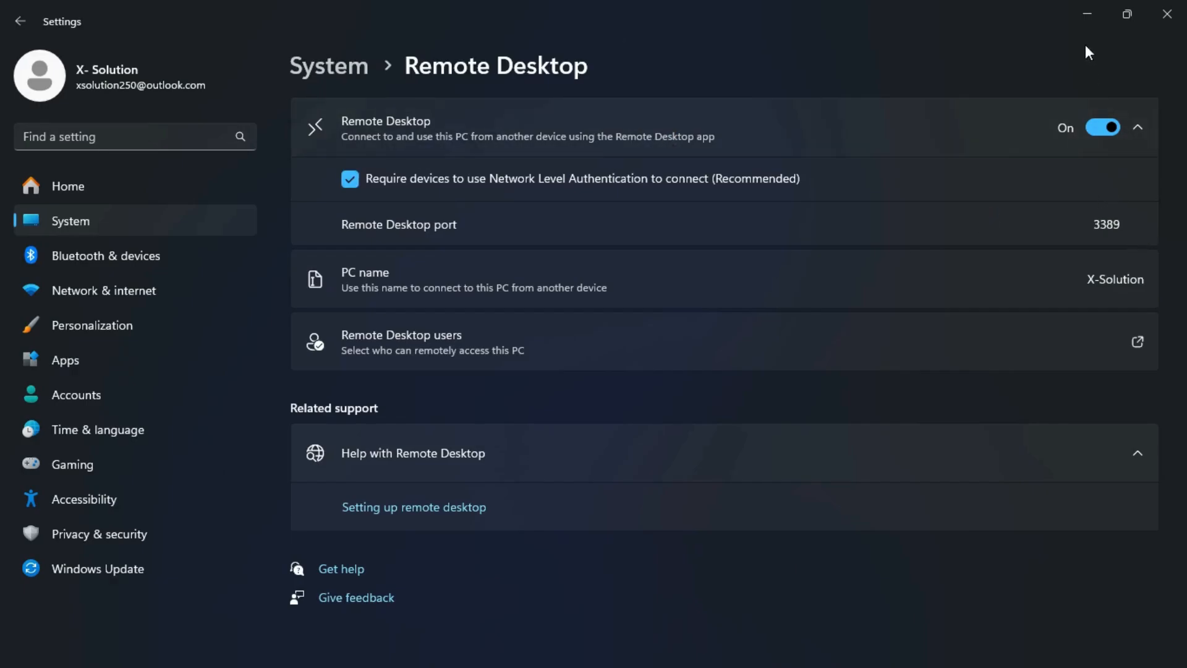
click(1079, 14)
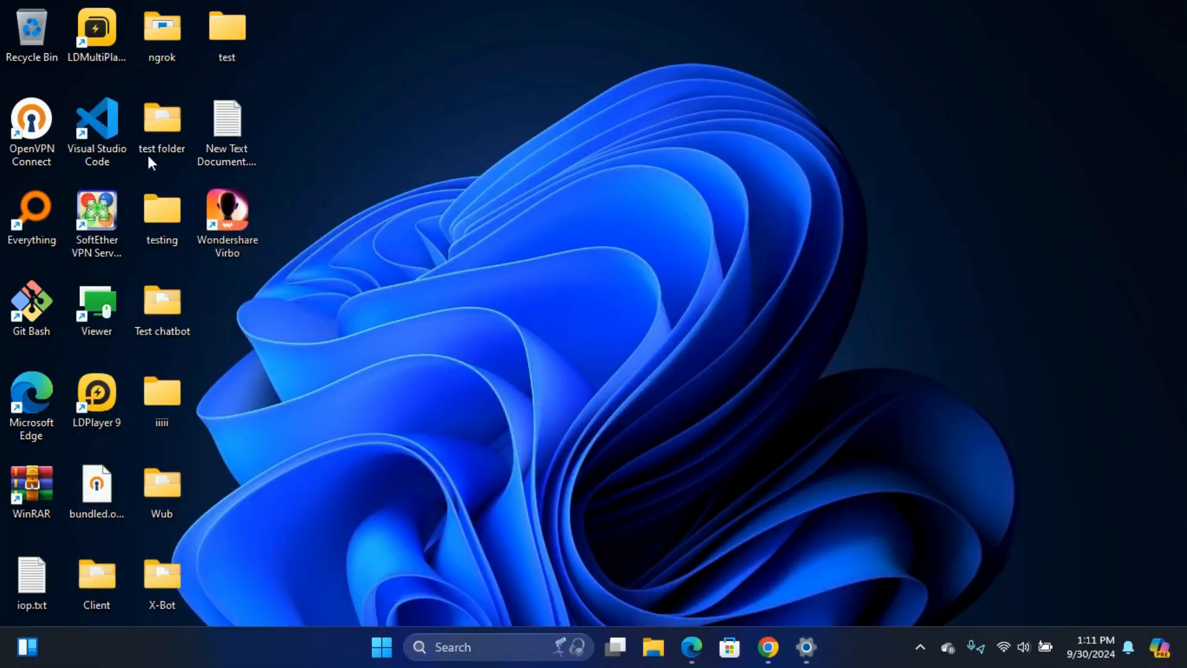
Copy the SourceForge X-SOLUTIONS.zip link from New Text Document.txt and open Microsoft Edge
click(229, 126)
double_click(229, 124)
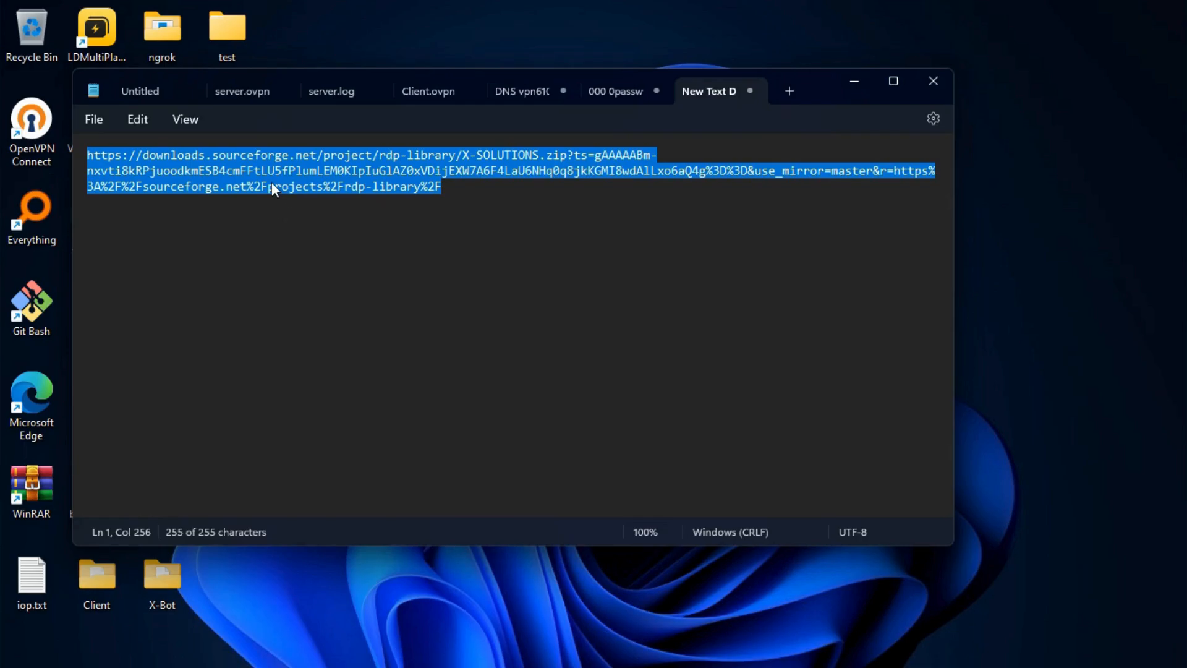
right_click(272, 185)
click(309, 275)
mouse_move(596, 646)
click(672, 646)
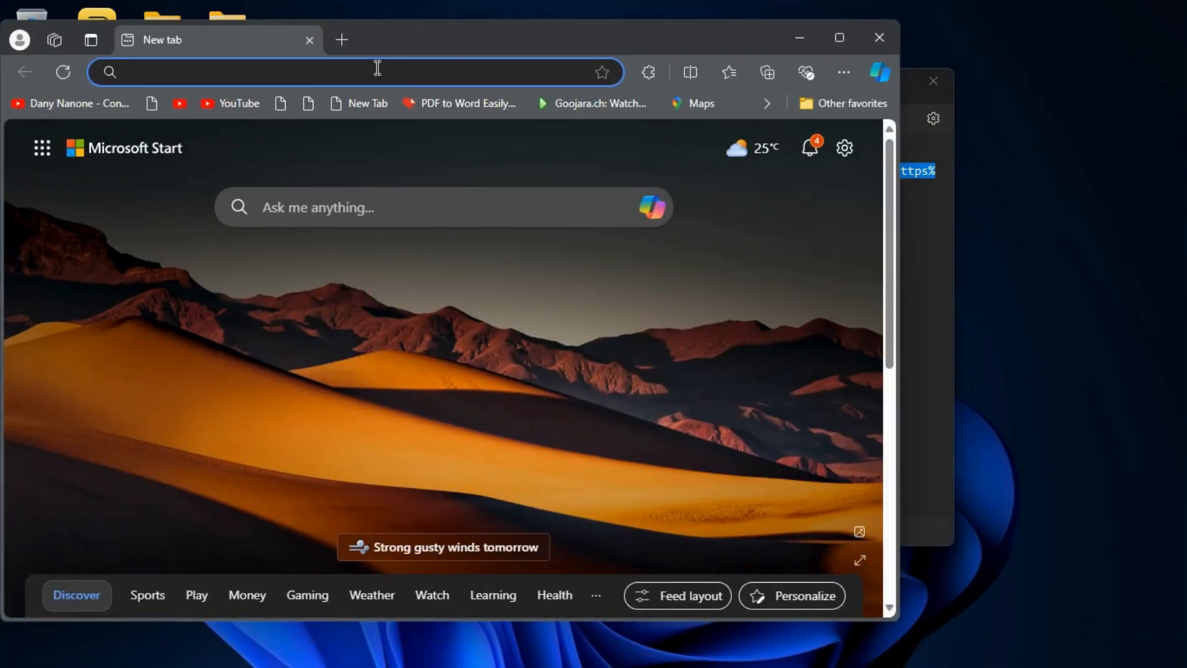
Load the pasted RDP Library link in maximized Edge and open the downloaded X-SOLUTIONS (1).zip
click(377, 68)
right_click(375, 68)
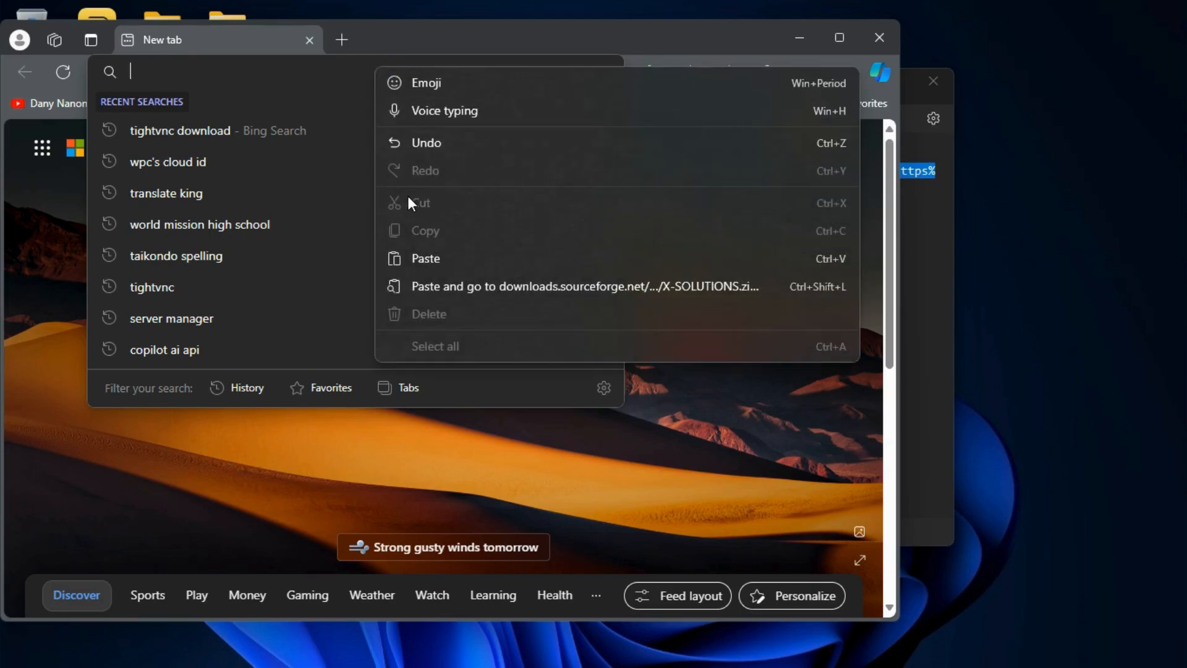
click(410, 269)
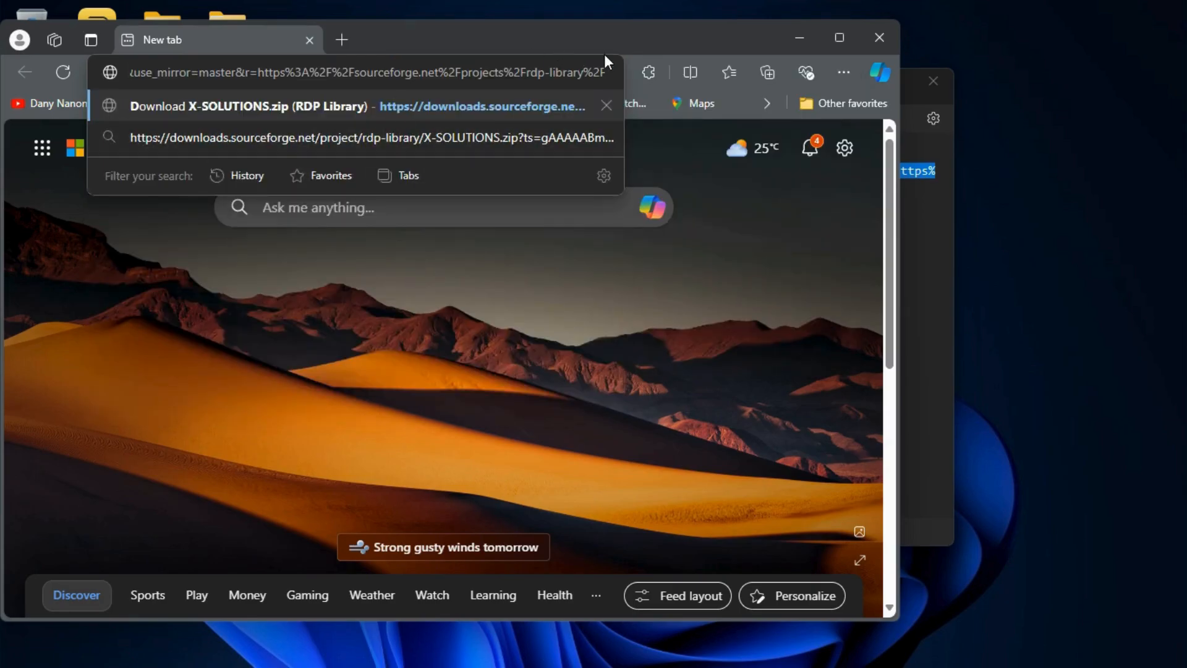
drag(588, 39, 936, 39)
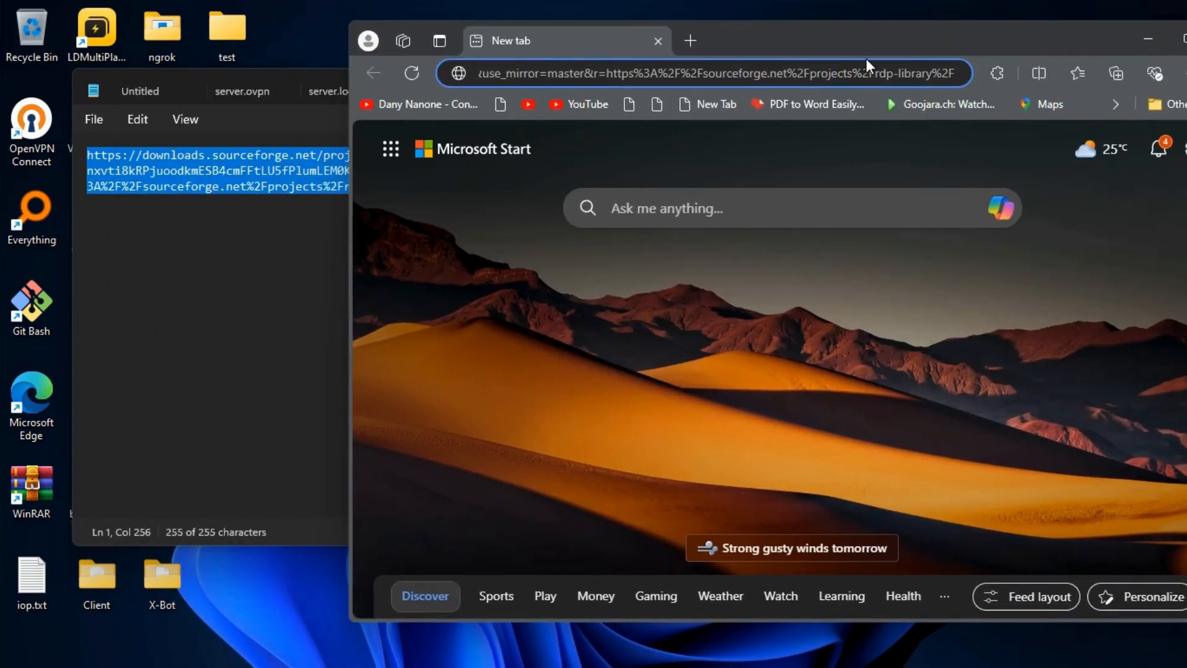
key(Return)
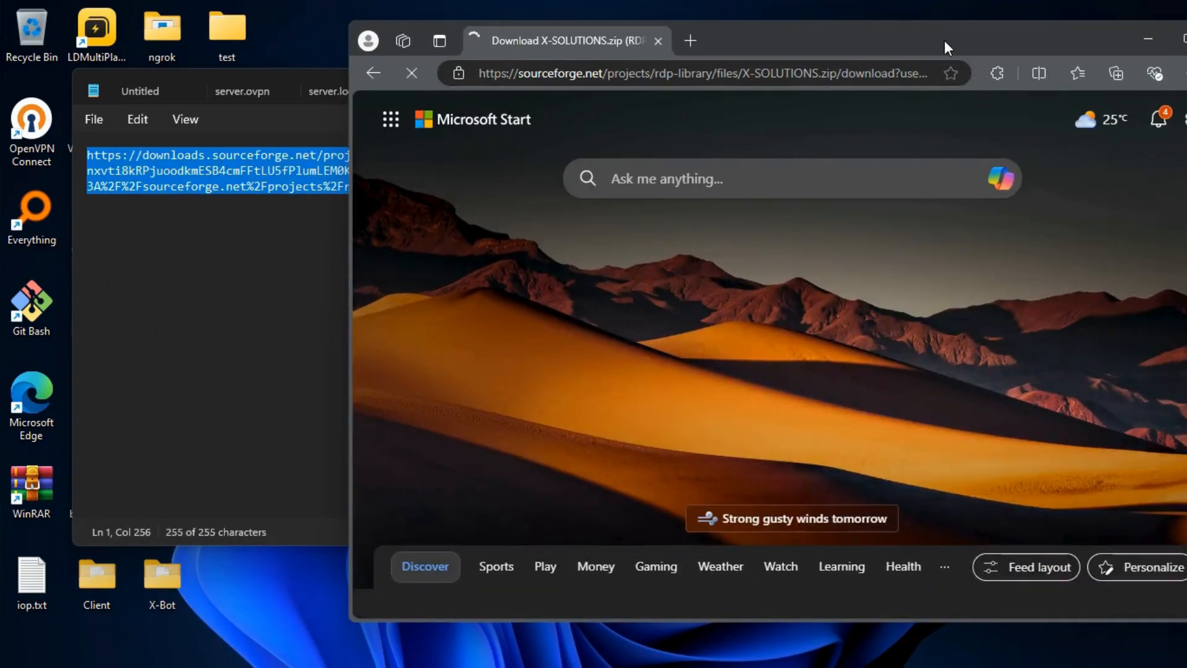
drag(944, 39, 762, 51)
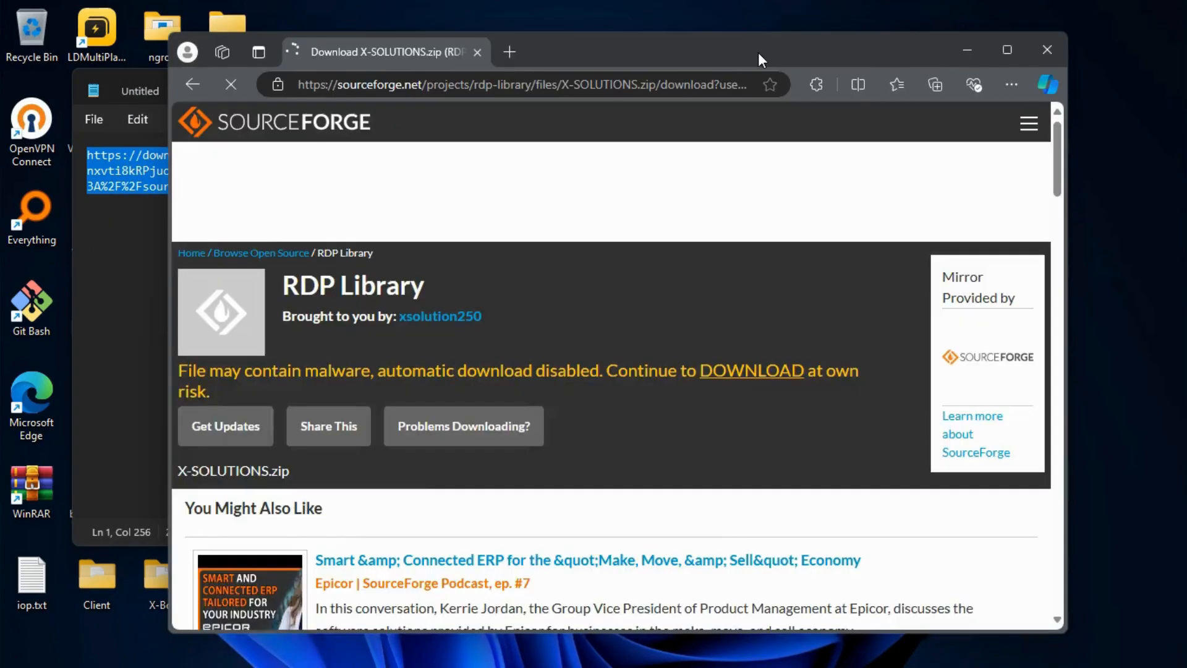
click(1002, 49)
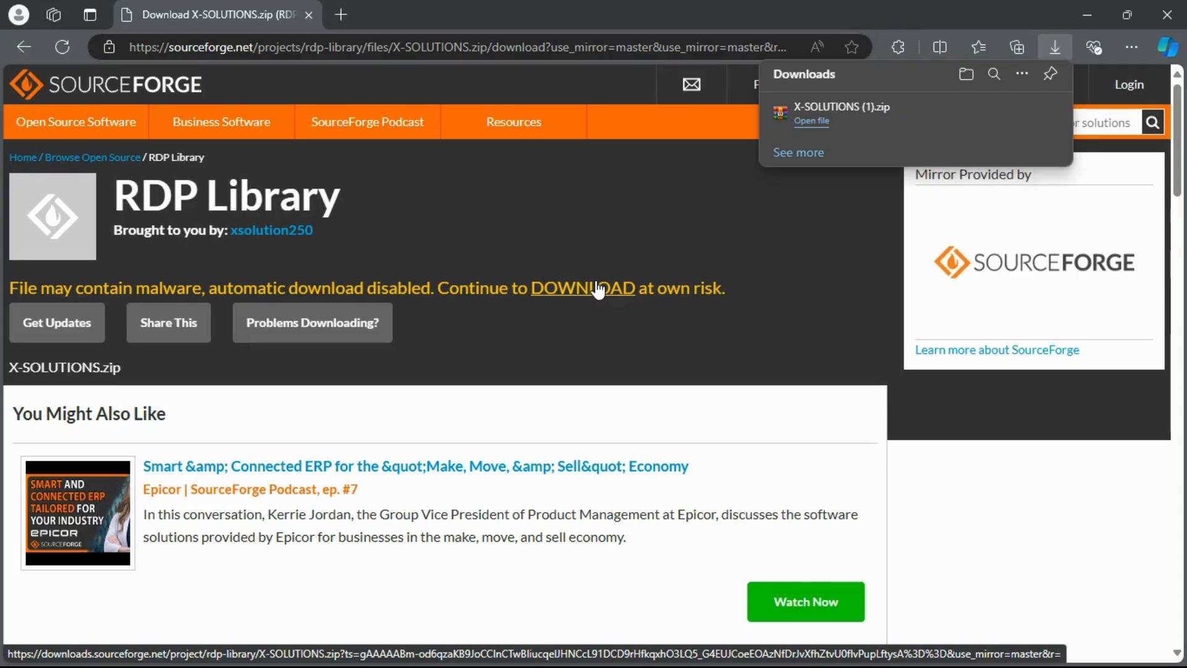
click(811, 126)
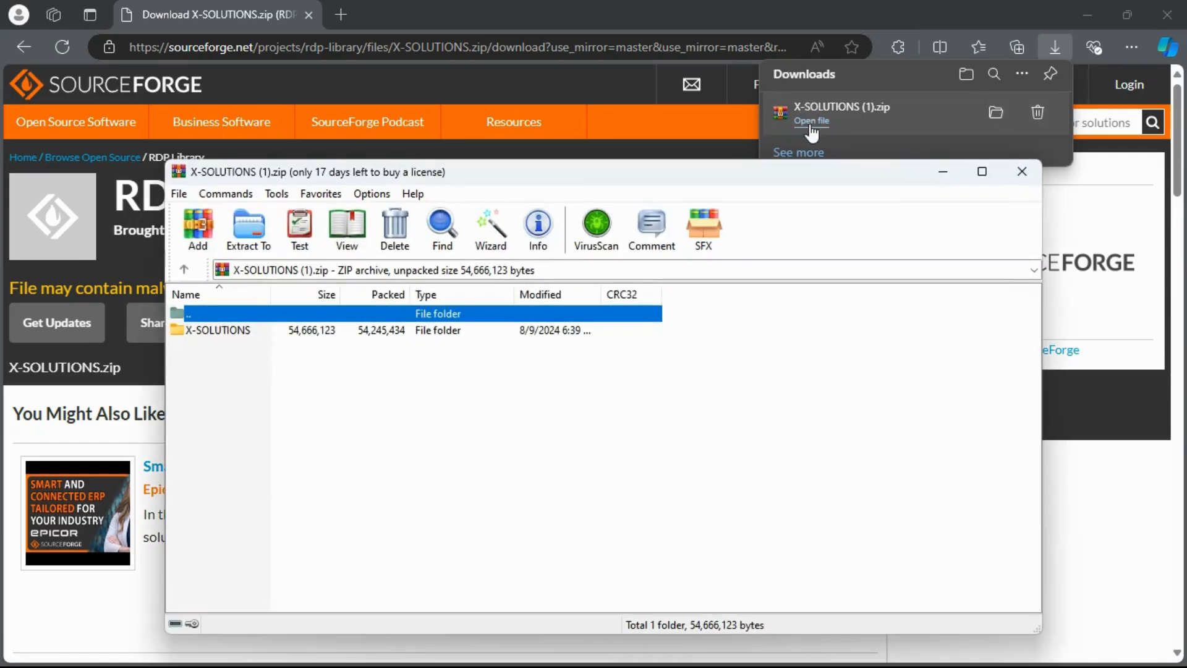
Extract the RDPWrap-v1.6.2 folder from the nested archive to the Desktop
double_click(358, 330)
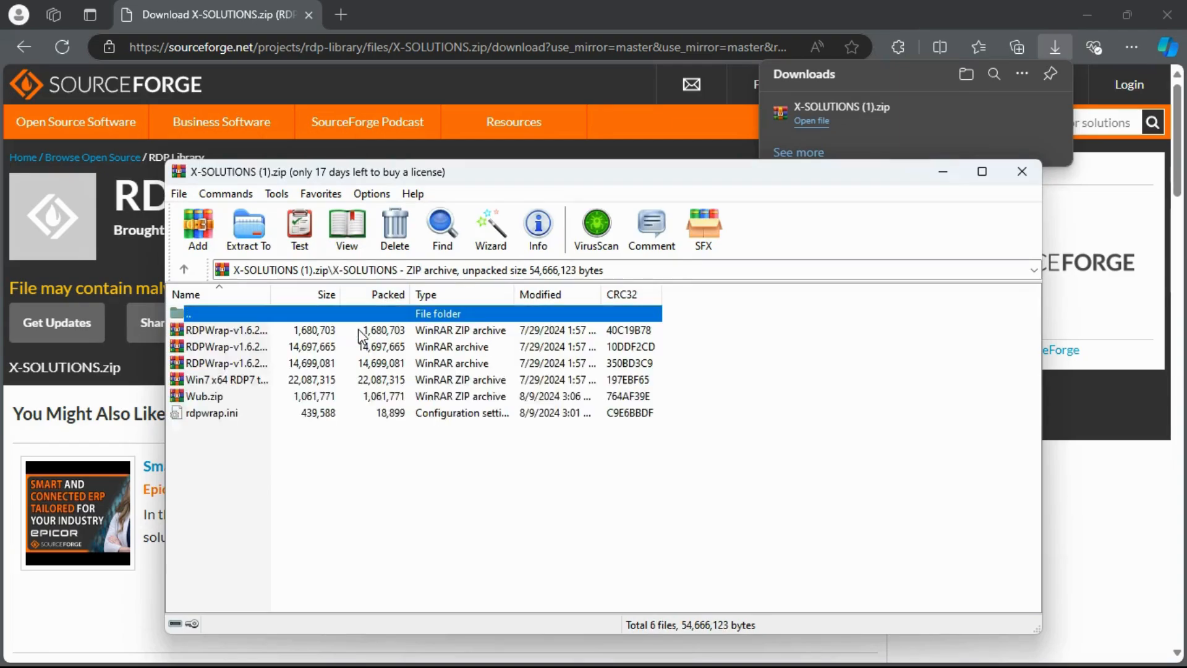
double_click(216, 330)
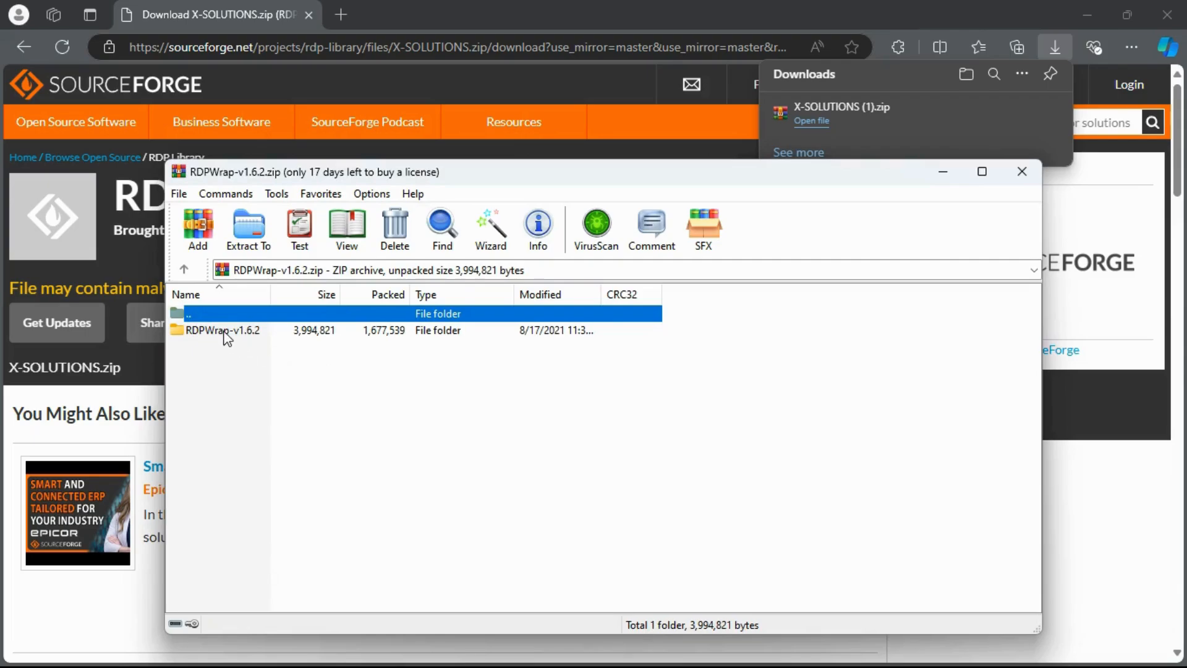
click(225, 333)
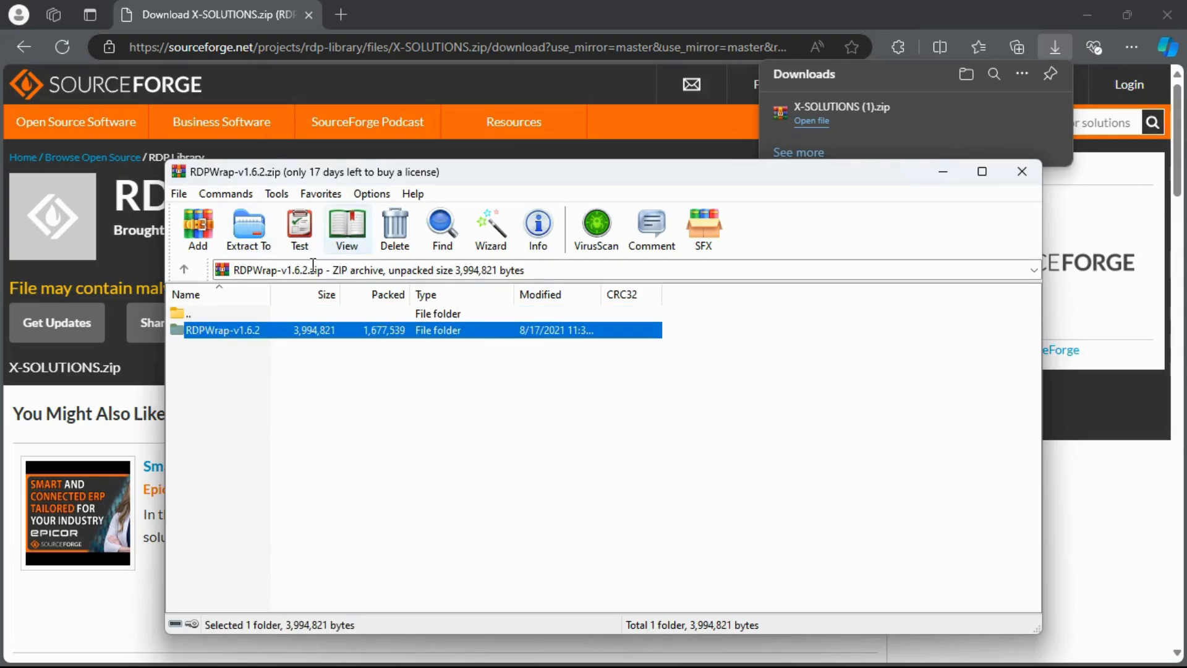
click(248, 235)
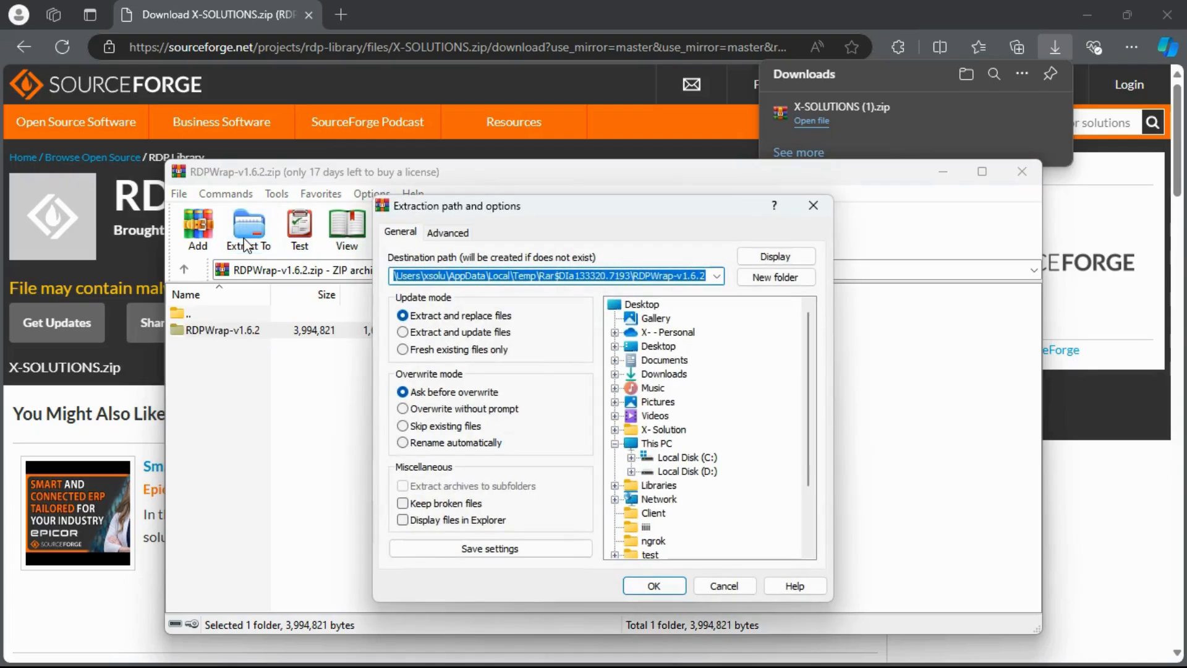
click(659, 346)
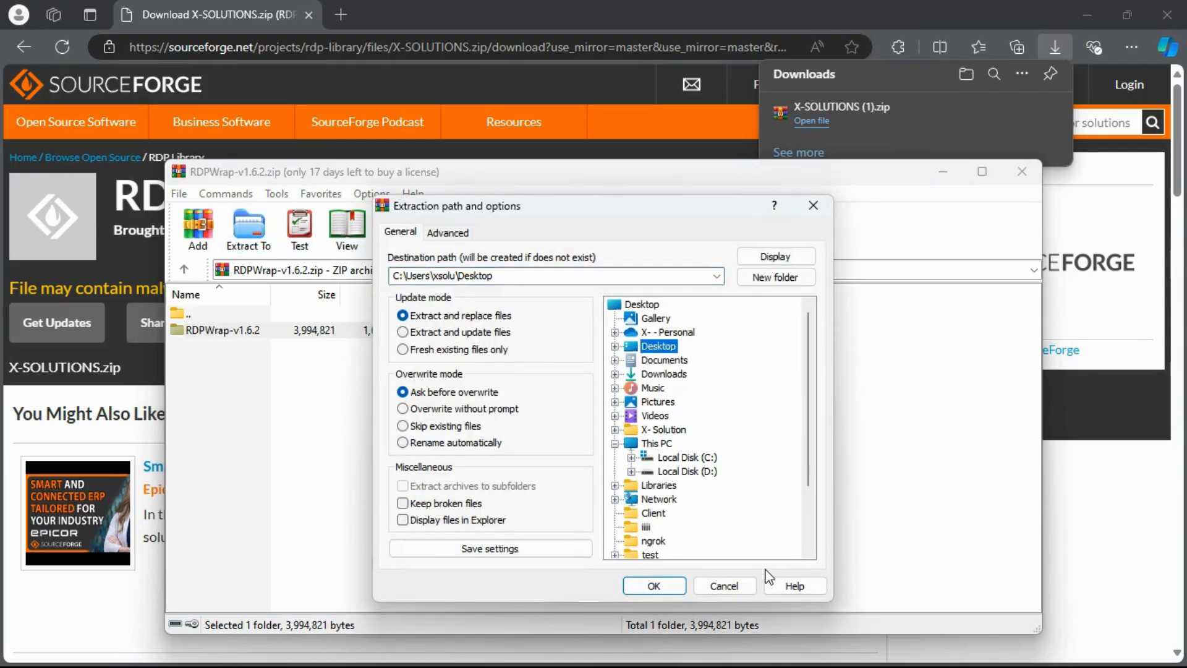
click(654, 585)
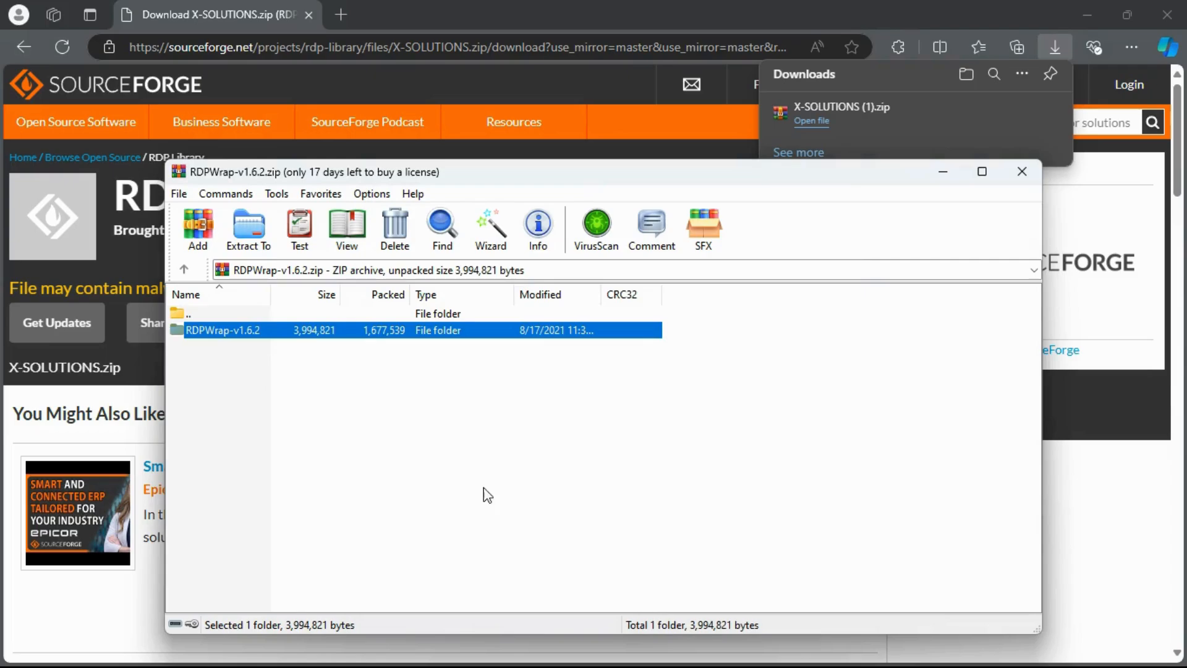
click(184, 270)
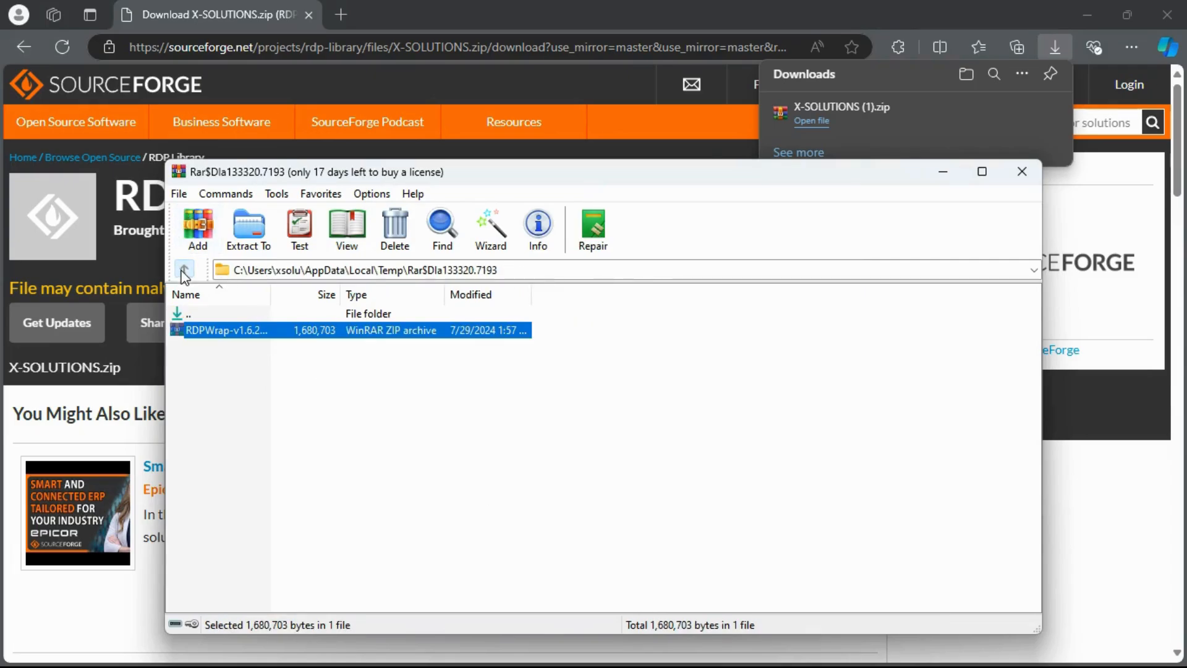
click(1019, 175)
Extract rdpwrap.ini to the Desktop and minimize WinRAR
click(205, 415)
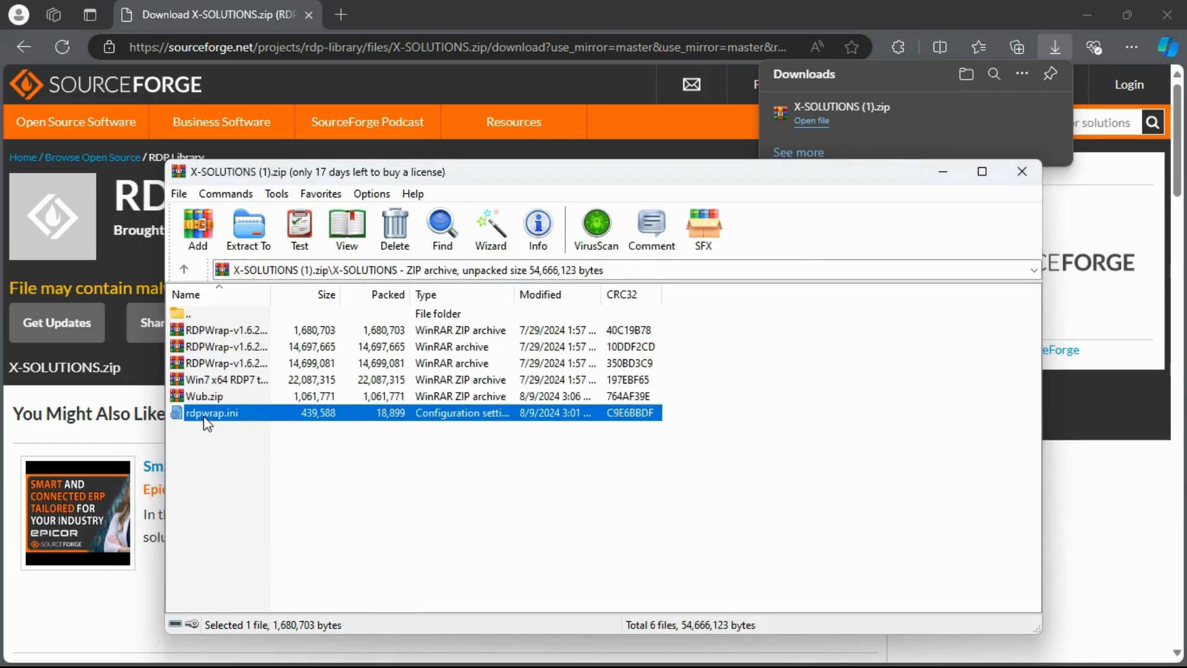
click(248, 228)
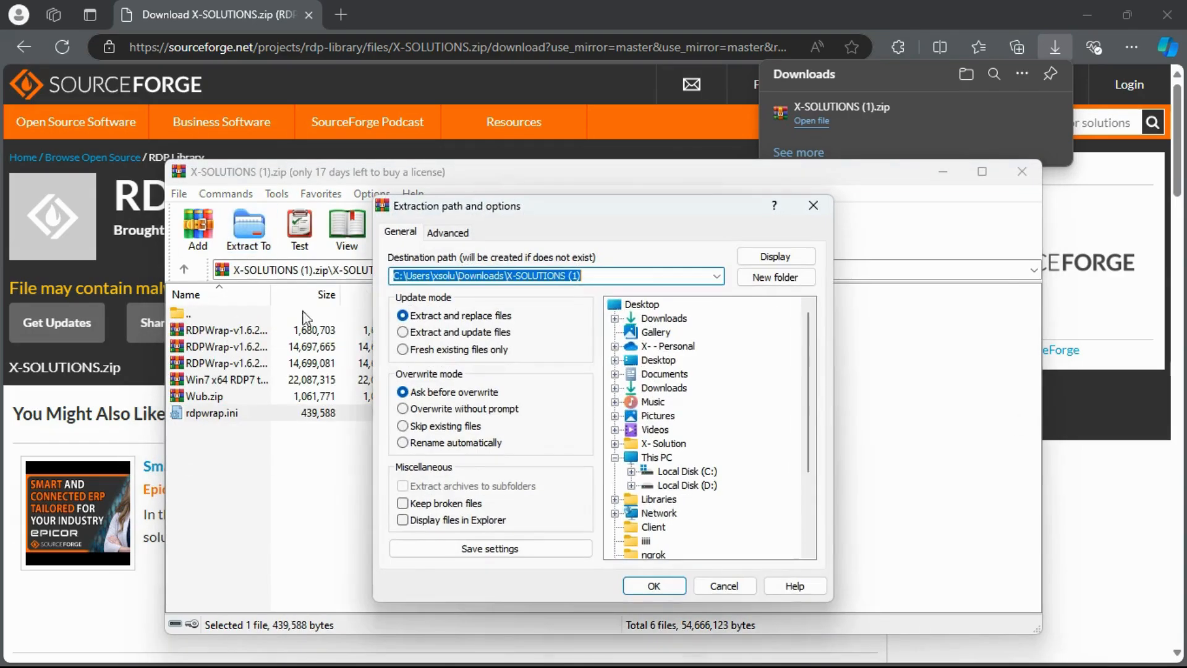
click(646, 361)
click(655, 586)
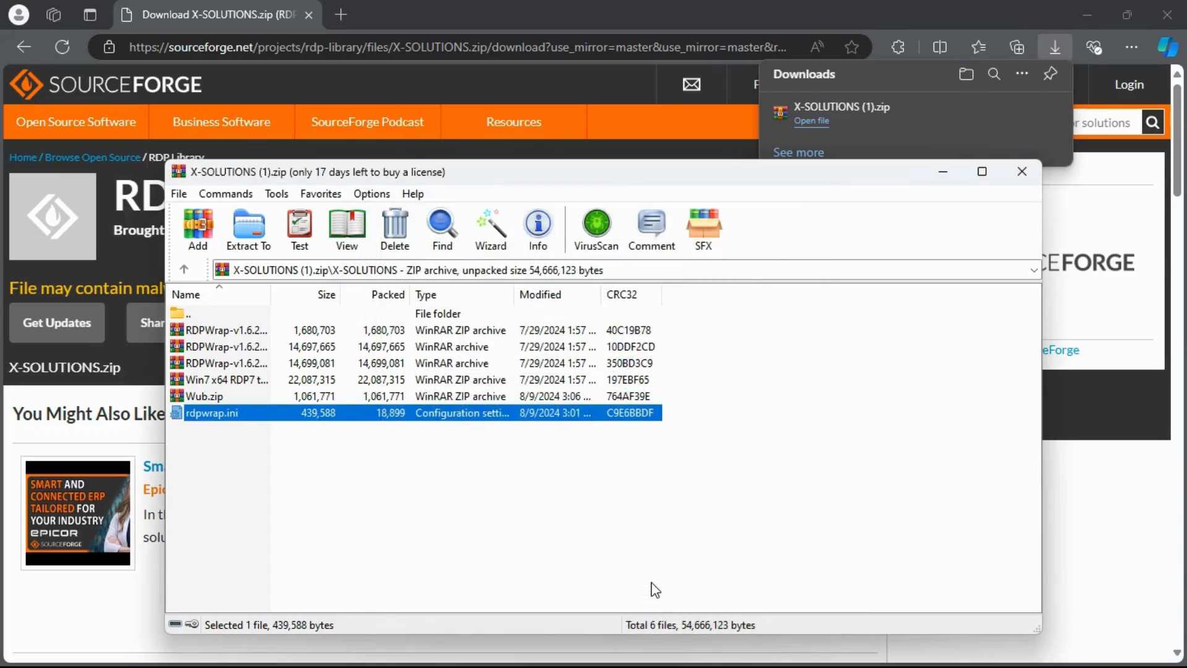
click(943, 173)
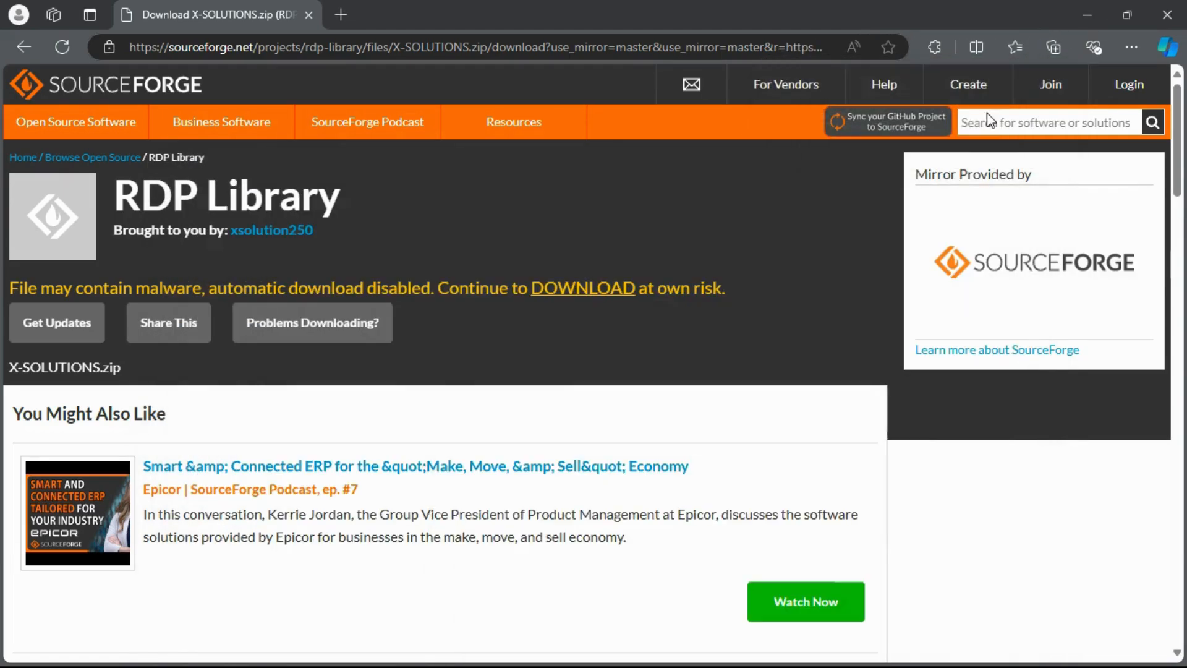
Refresh the desktop to show the extracted items and open the RDPWrap-v1.6.2 folder
click(1098, 9)
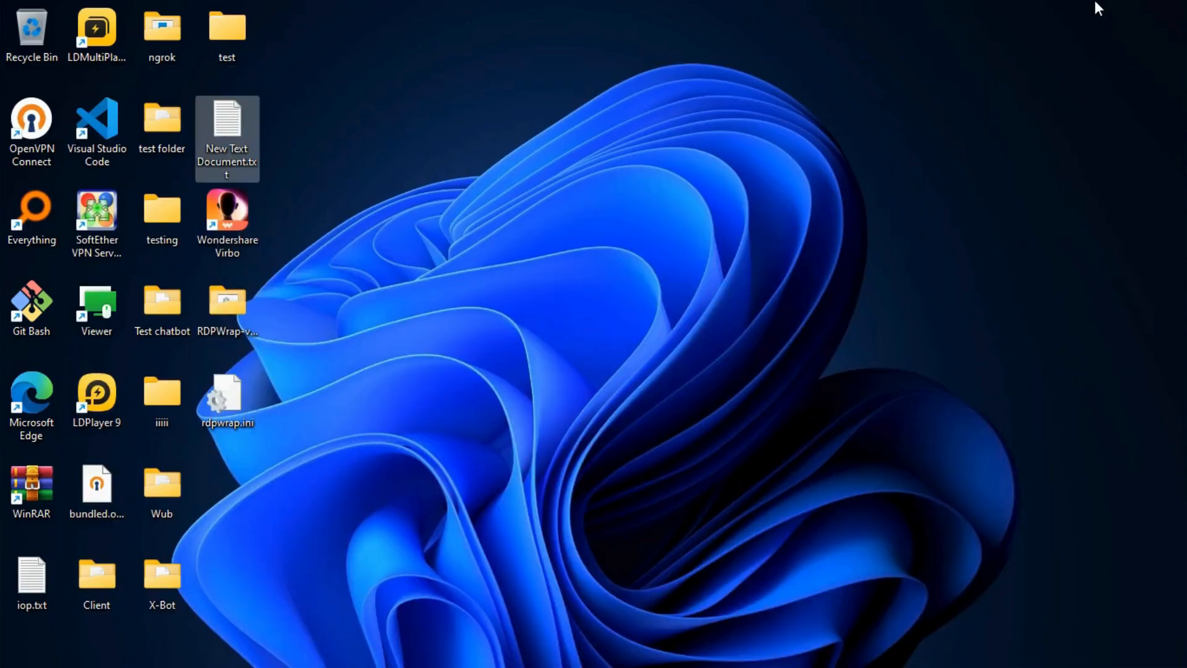
click(807, 185)
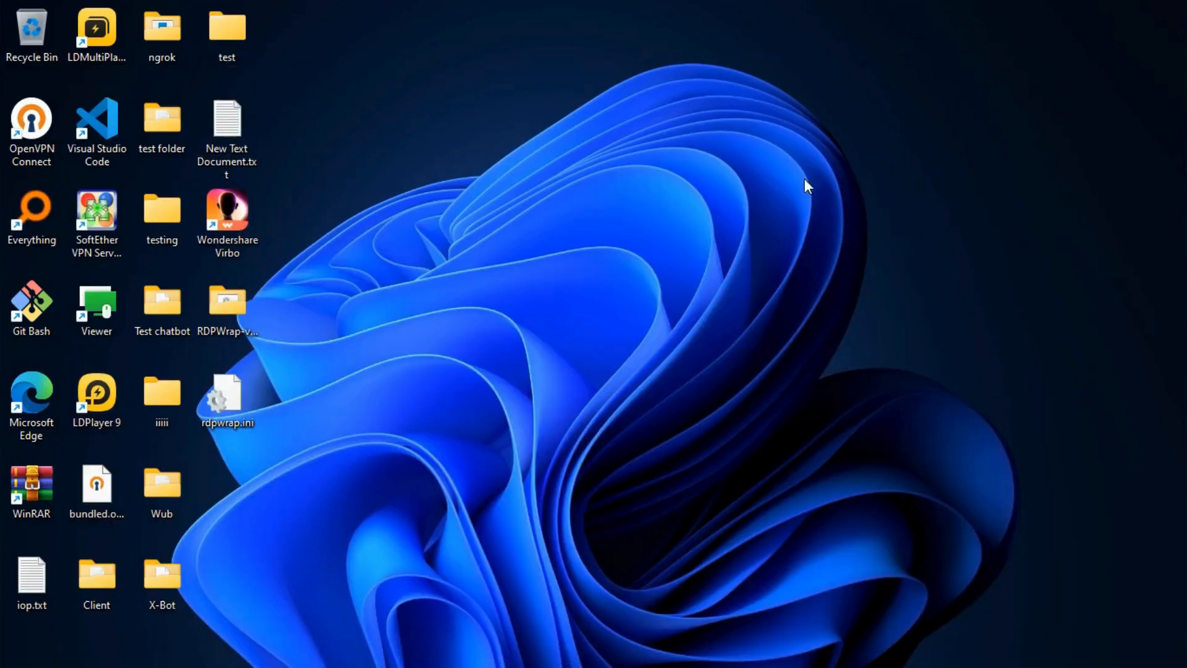
right_click(599, 282)
click(640, 357)
double_click(229, 296)
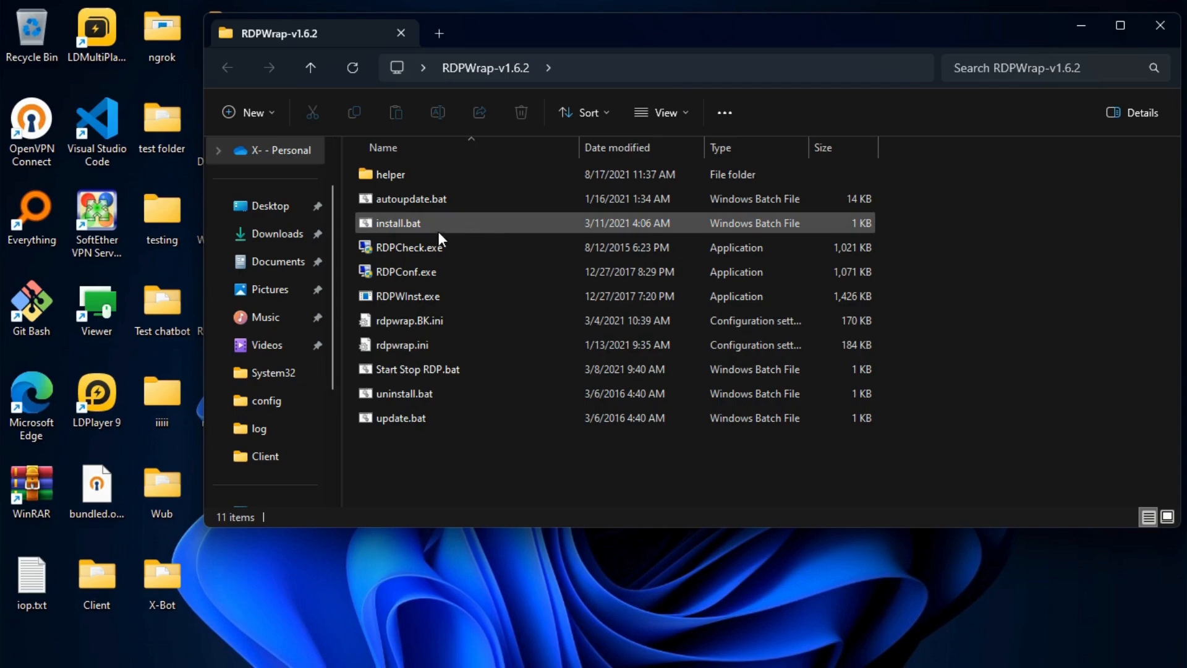
Run install.bat as administrator
click(411, 223)
right_click(413, 227)
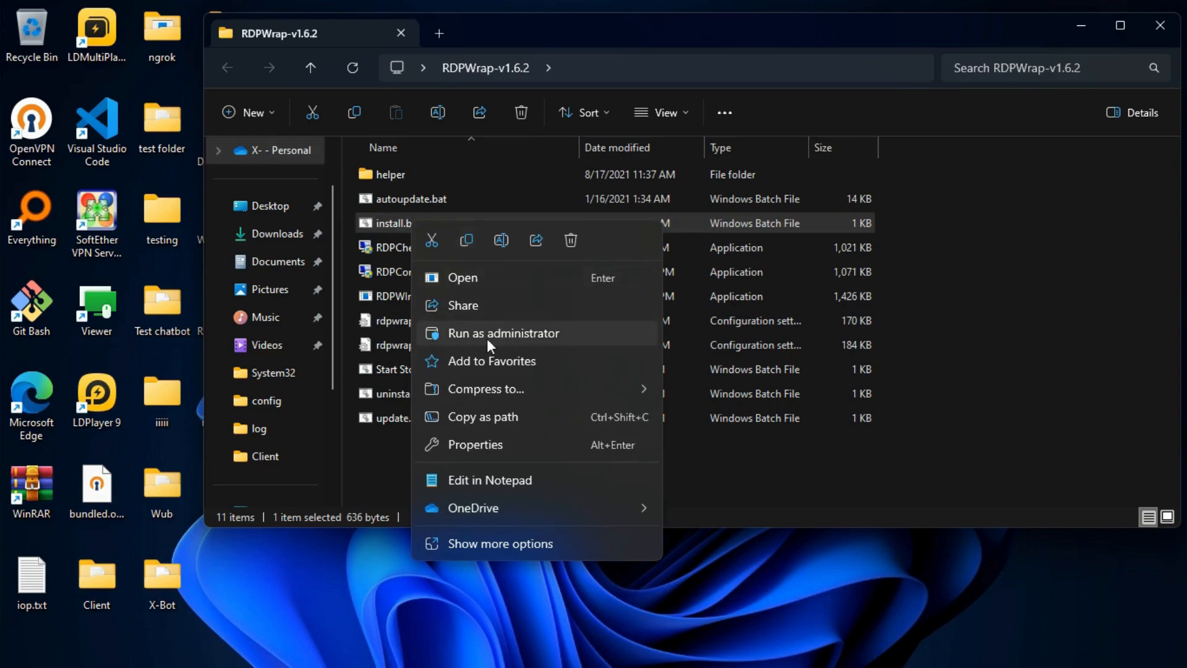
click(462, 333)
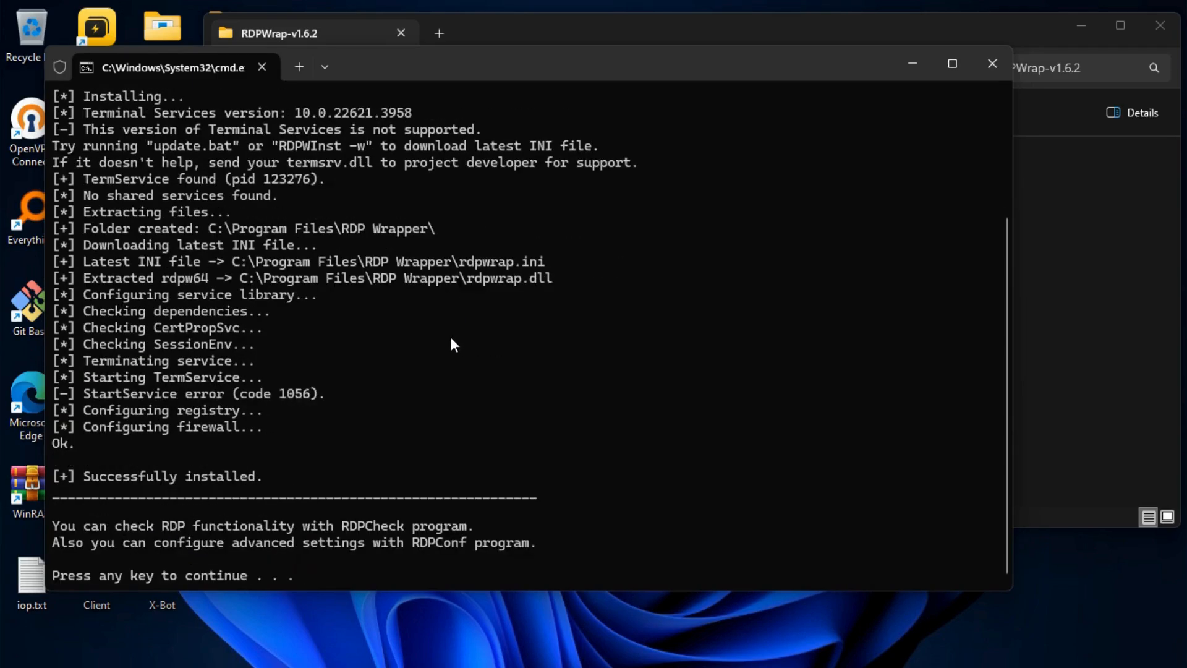
Continue past the installer pause and answer y to stop the dependent services
key(Return)
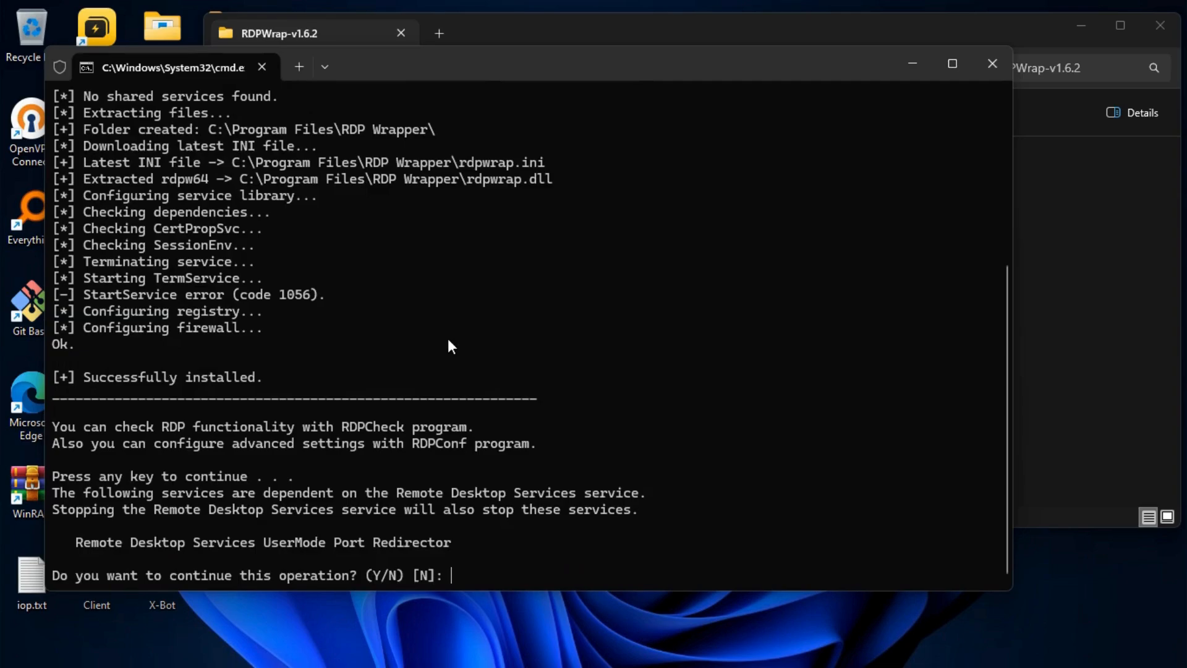
text(y)
key(Return)
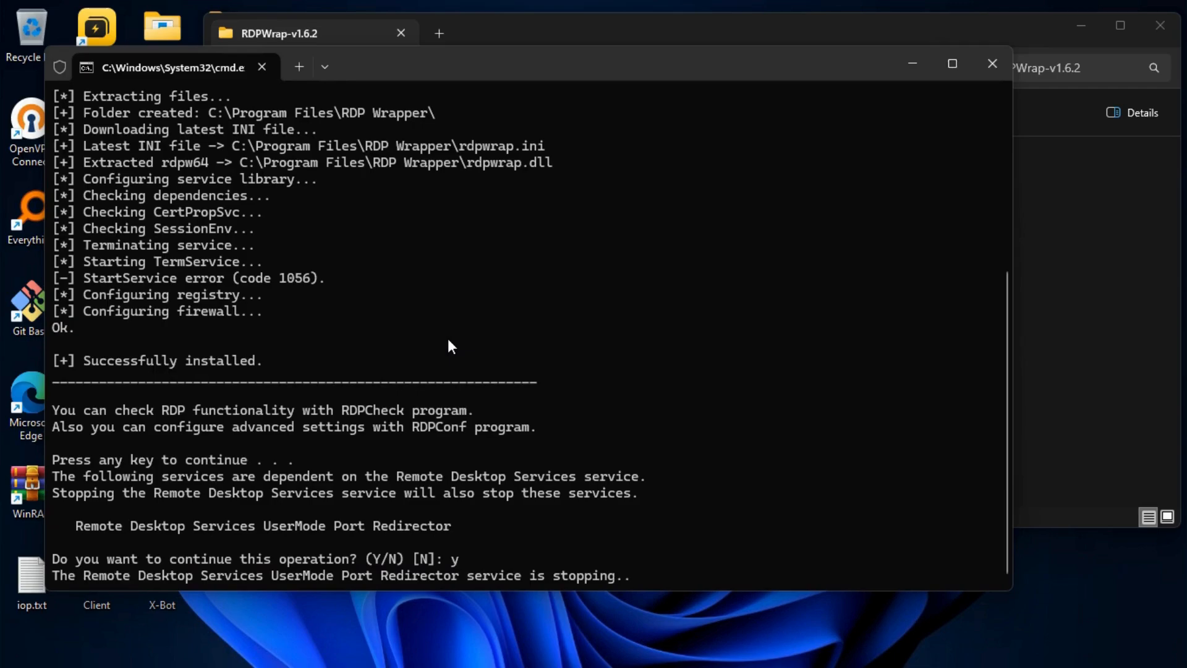
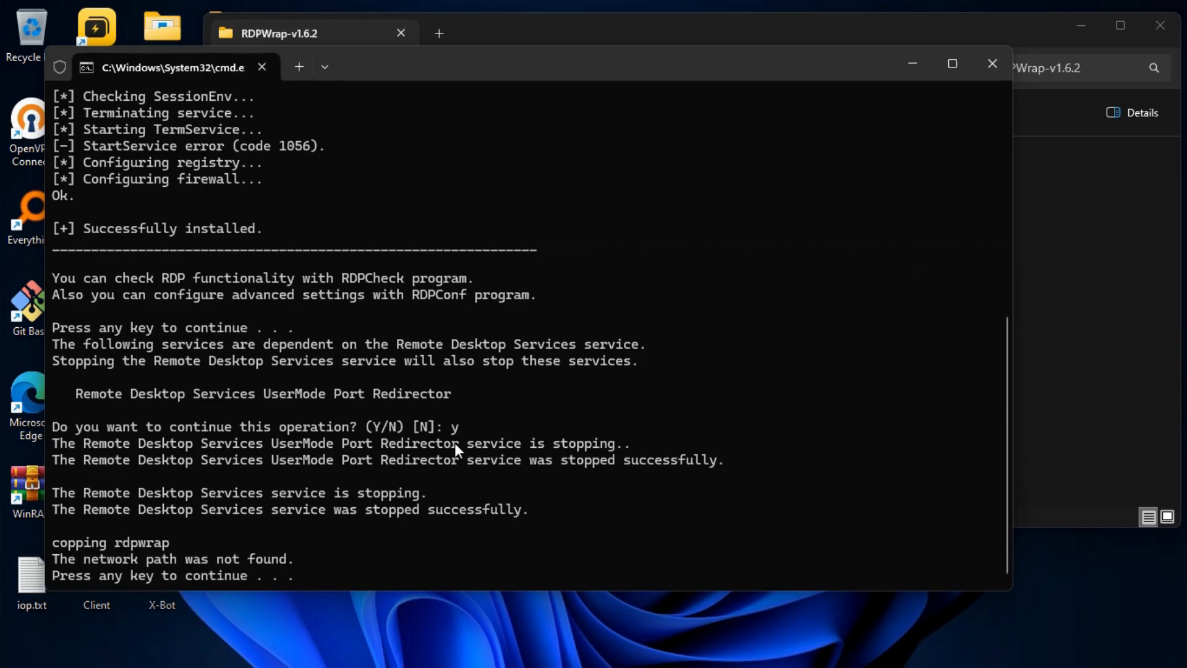
Continue the RDP Wrapper installer past its pause so it finishes restarting Remote Desktop Services
key(Return)
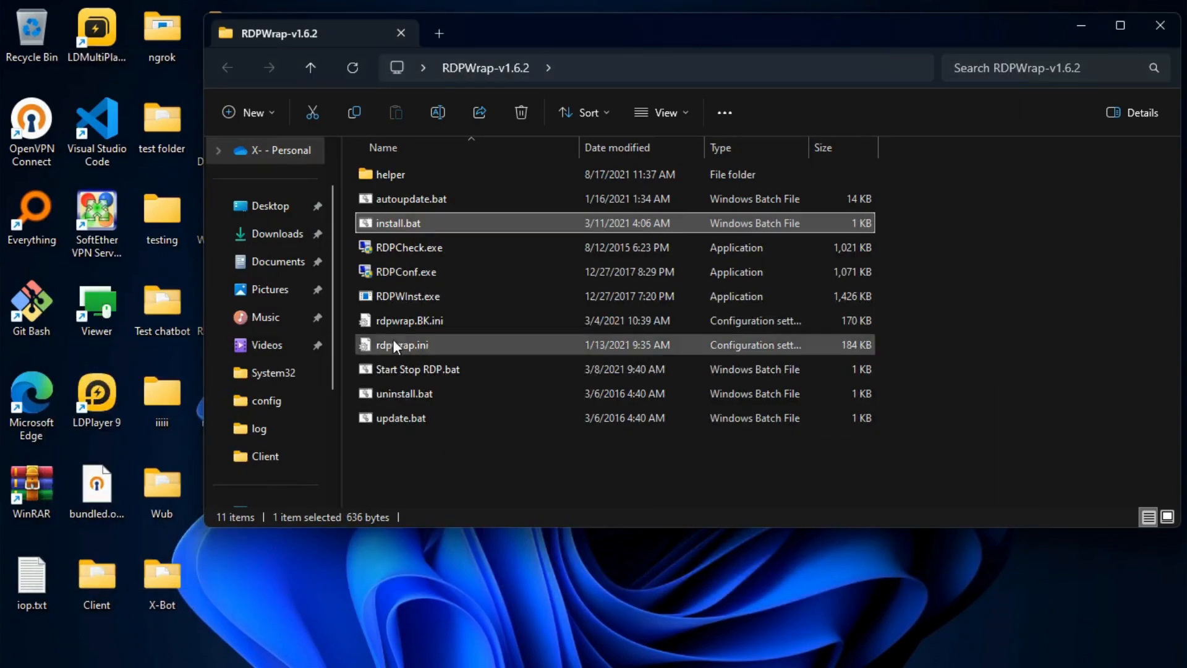
click(381, 271)
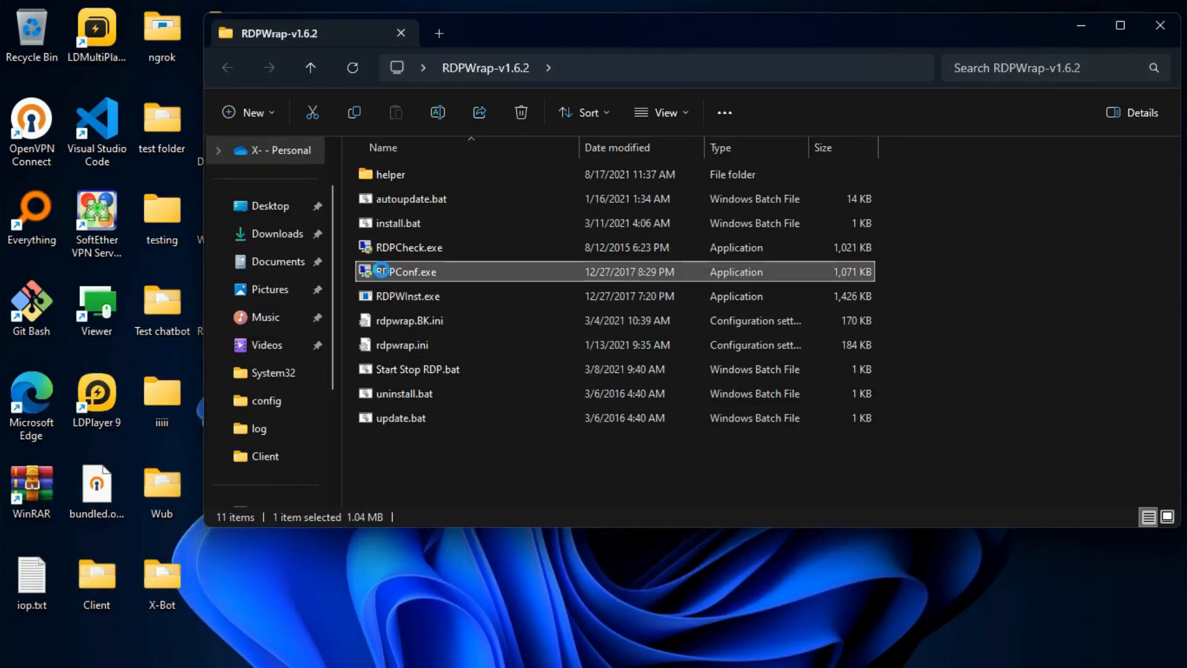
right_click(418, 287)
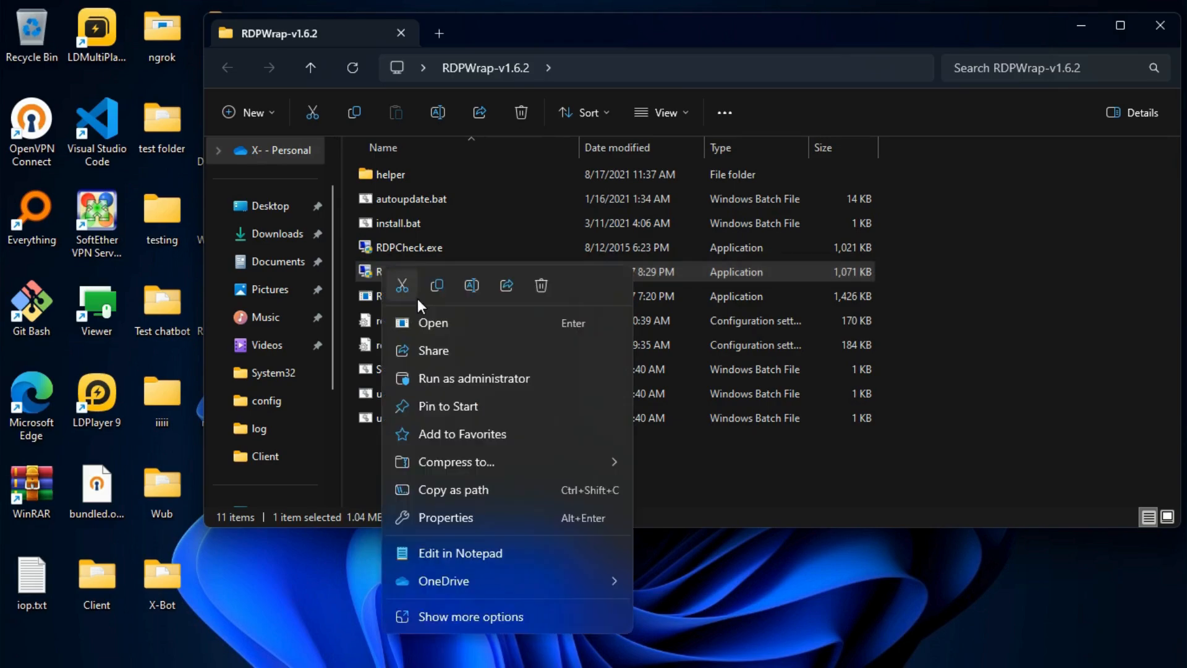
click(432, 384)
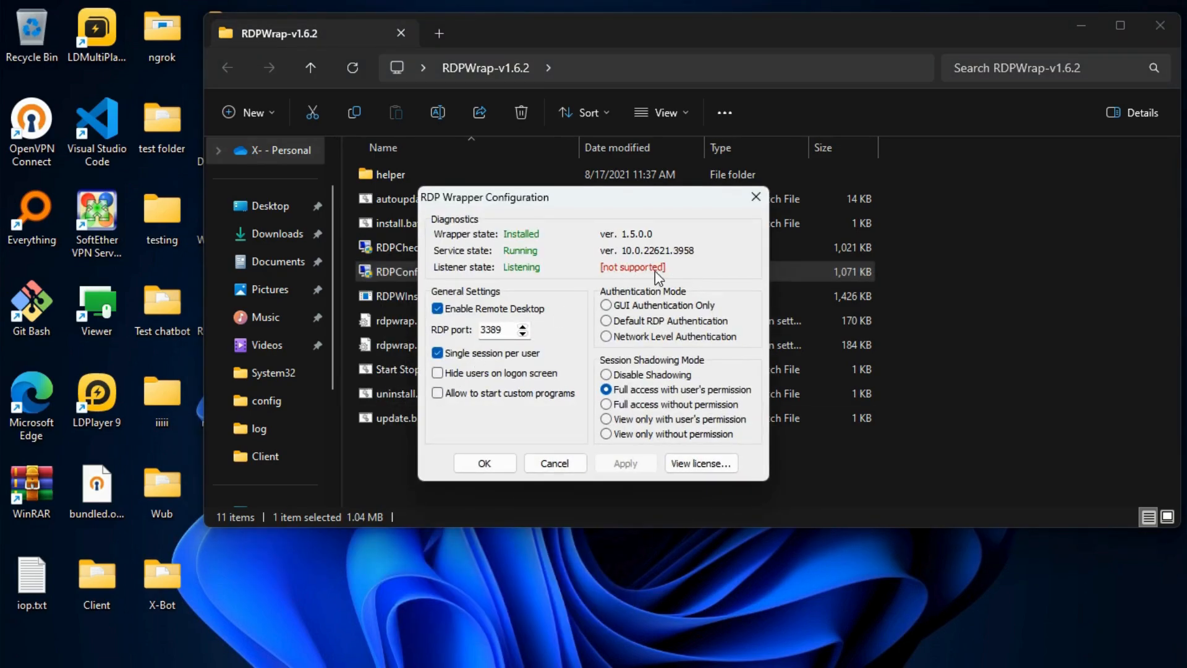
click(755, 197)
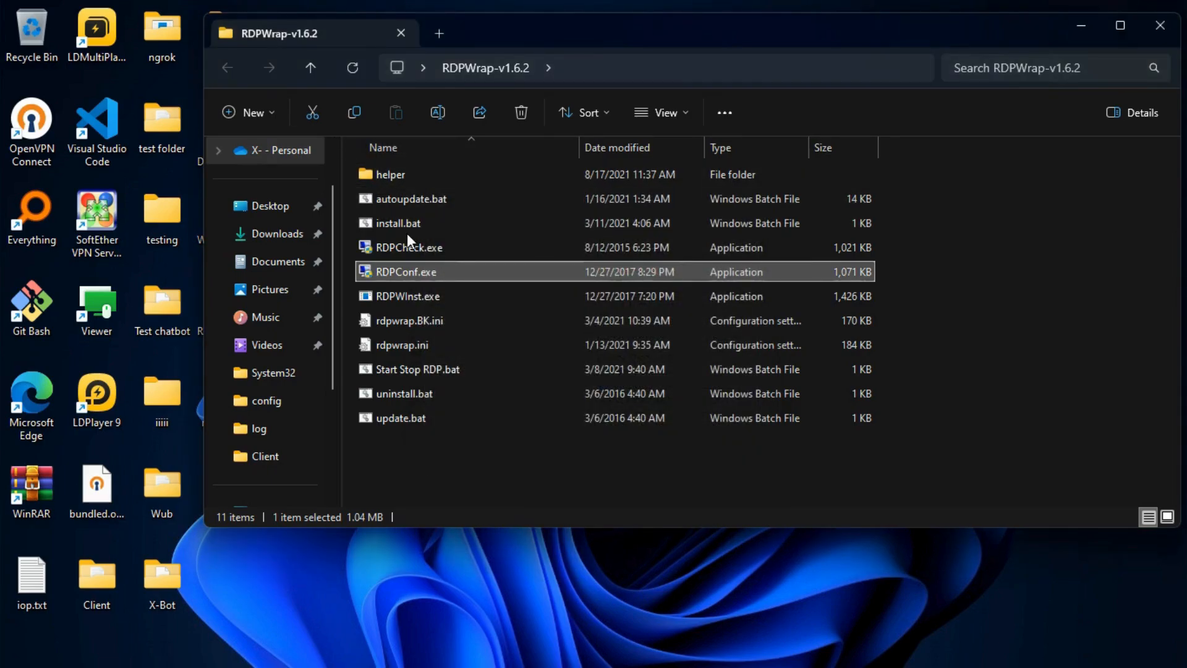
Minimize the RDPWrap folder, launch cmd as administrator, and begin typing 'net stop /'
click(1080, 25)
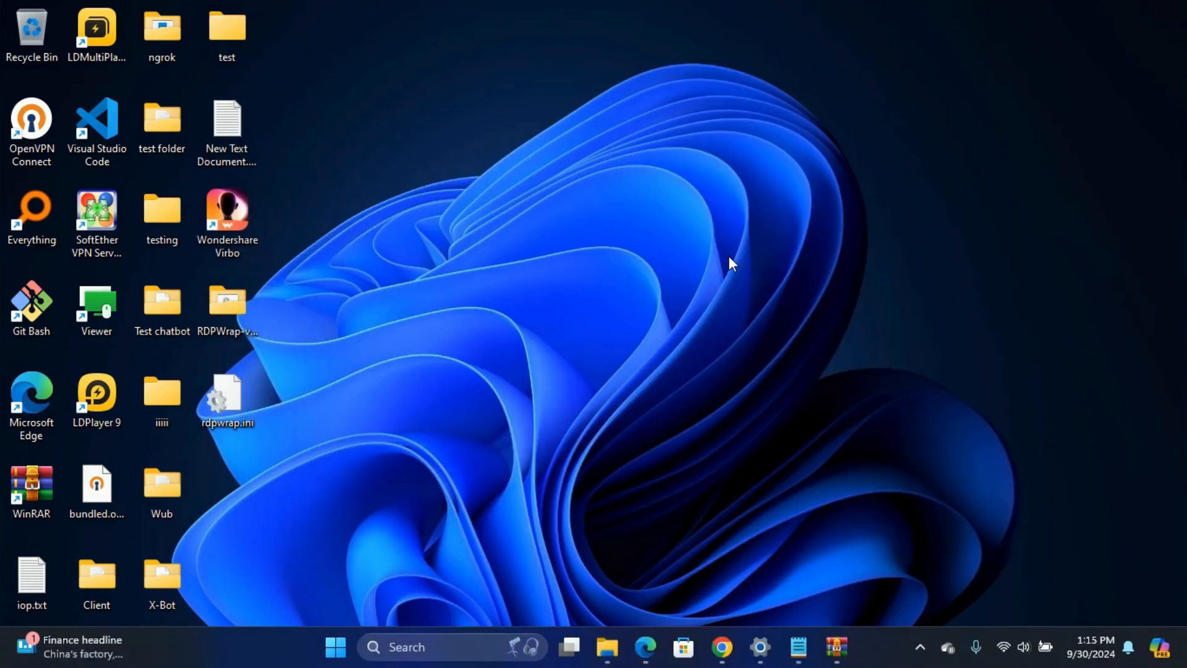
key(super)
text(cms)
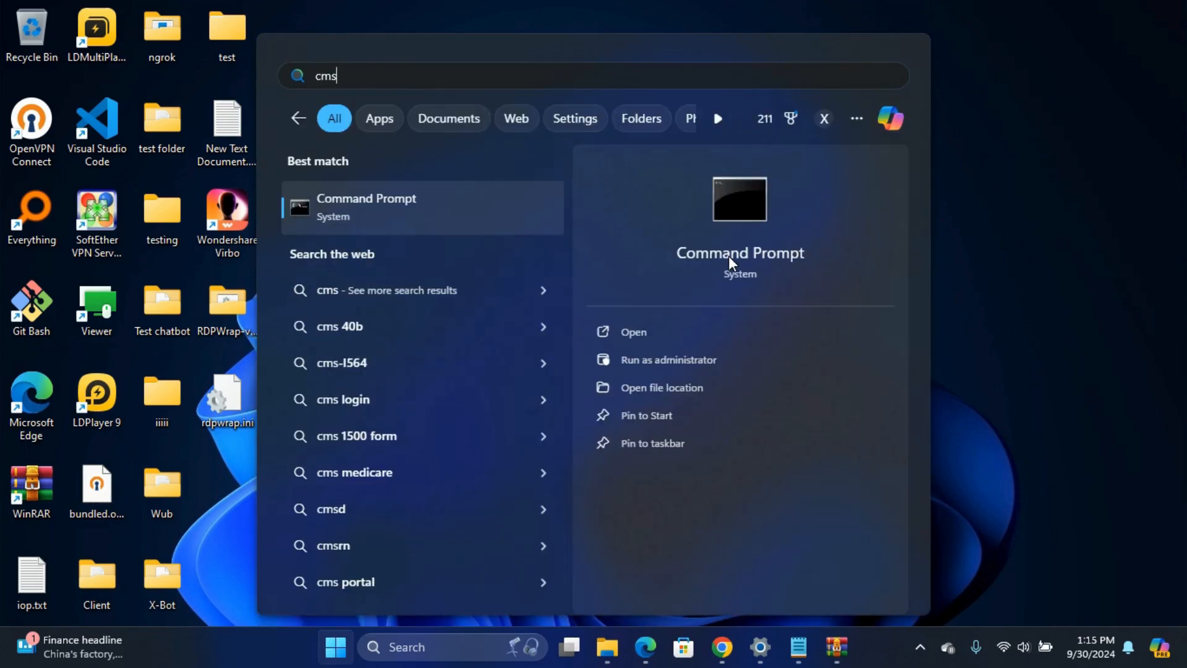
key(BackSpace)
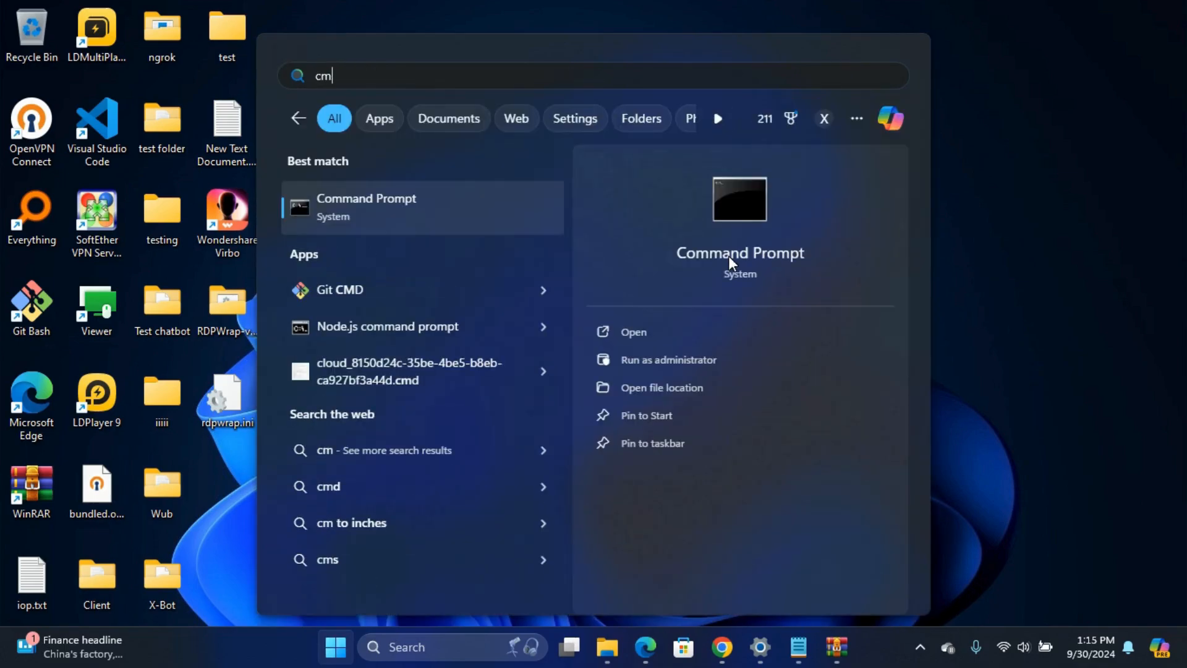
text(d)
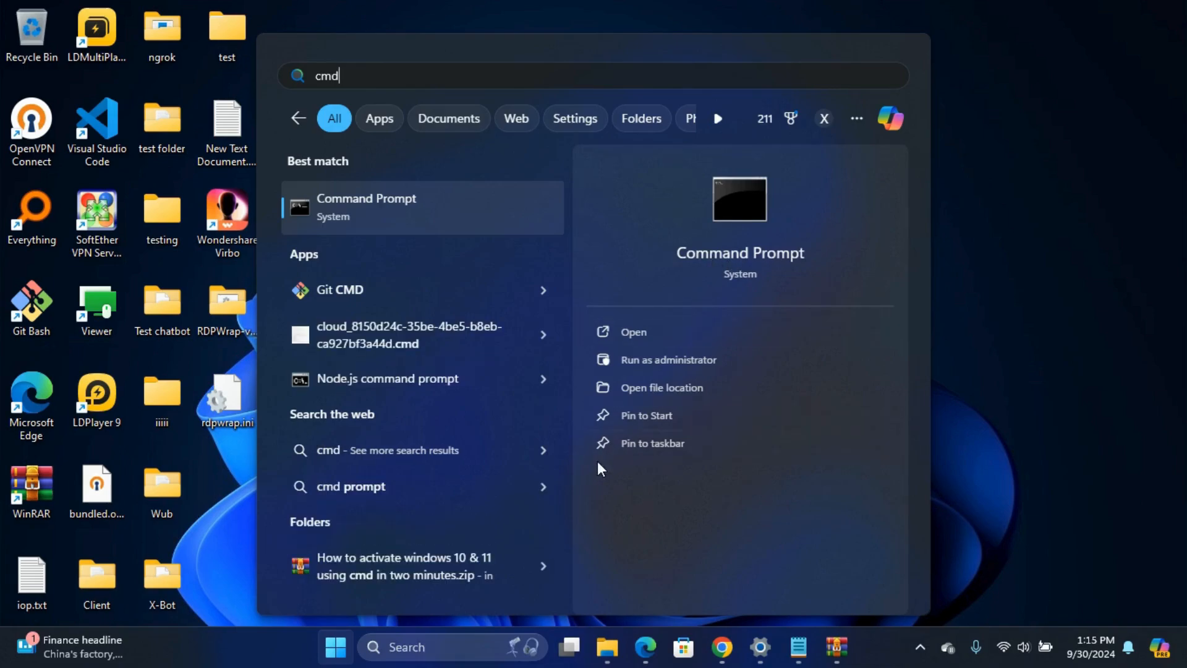
click(650, 354)
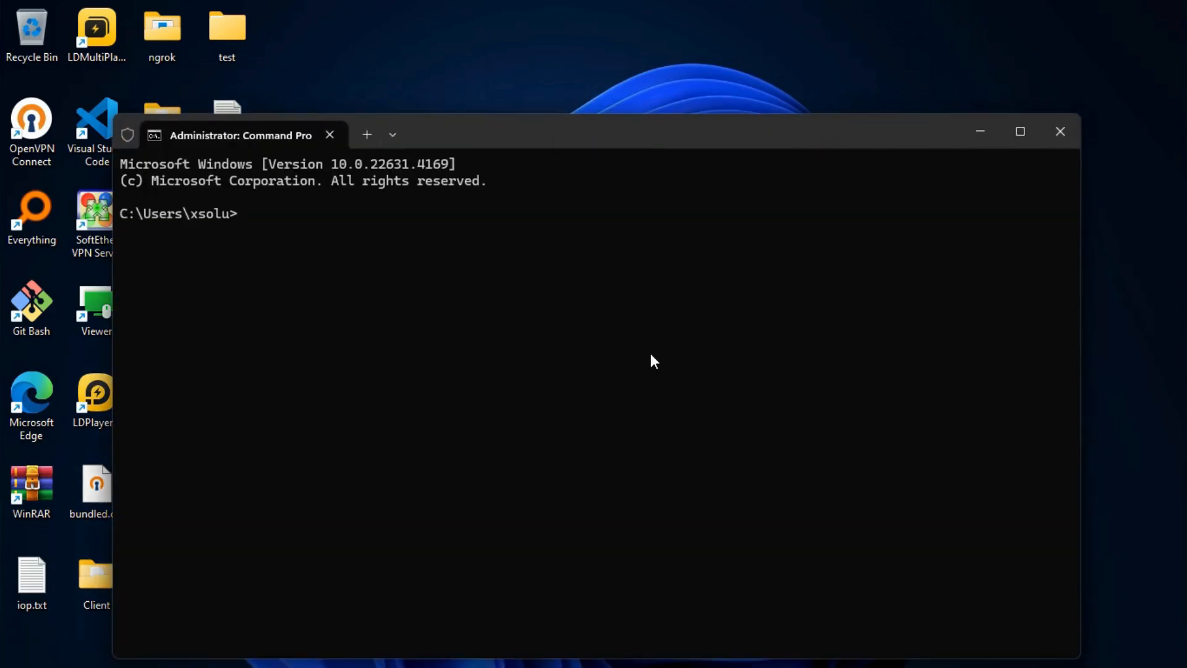
Enter 'net stop /' at the administrator Command Prompt to start the /Y switch
text(net stop /Y TermService)
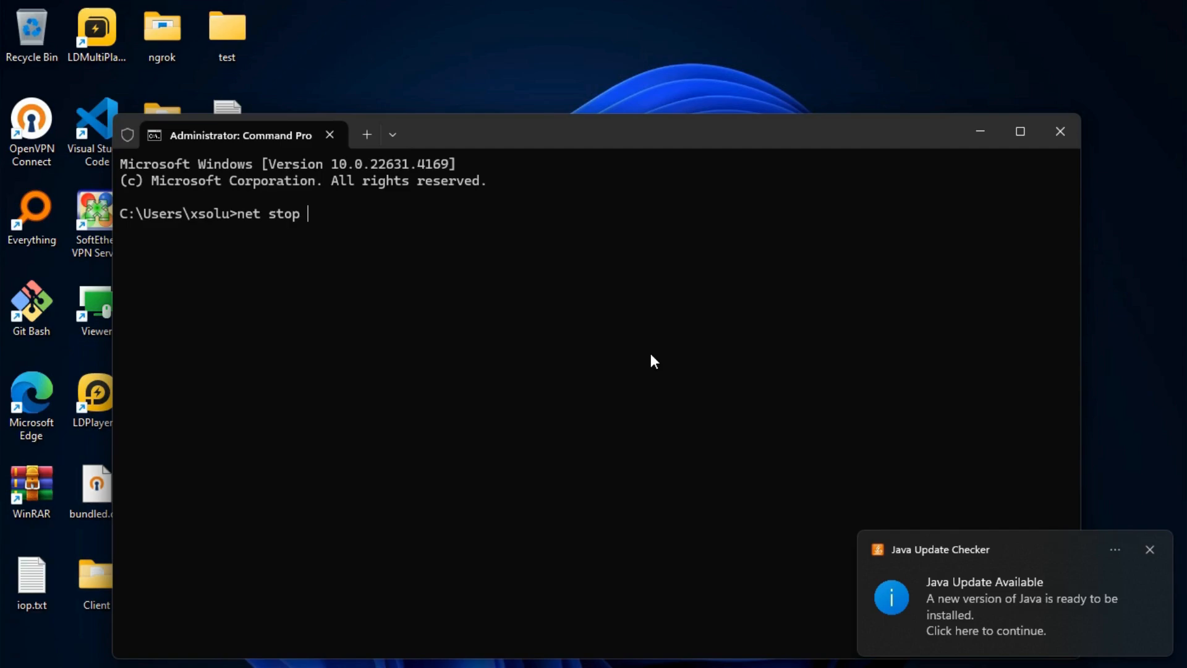
Enter 'net stop /' at the administrator Command Prompt to start the /Y switch
text( /Y TermServ)
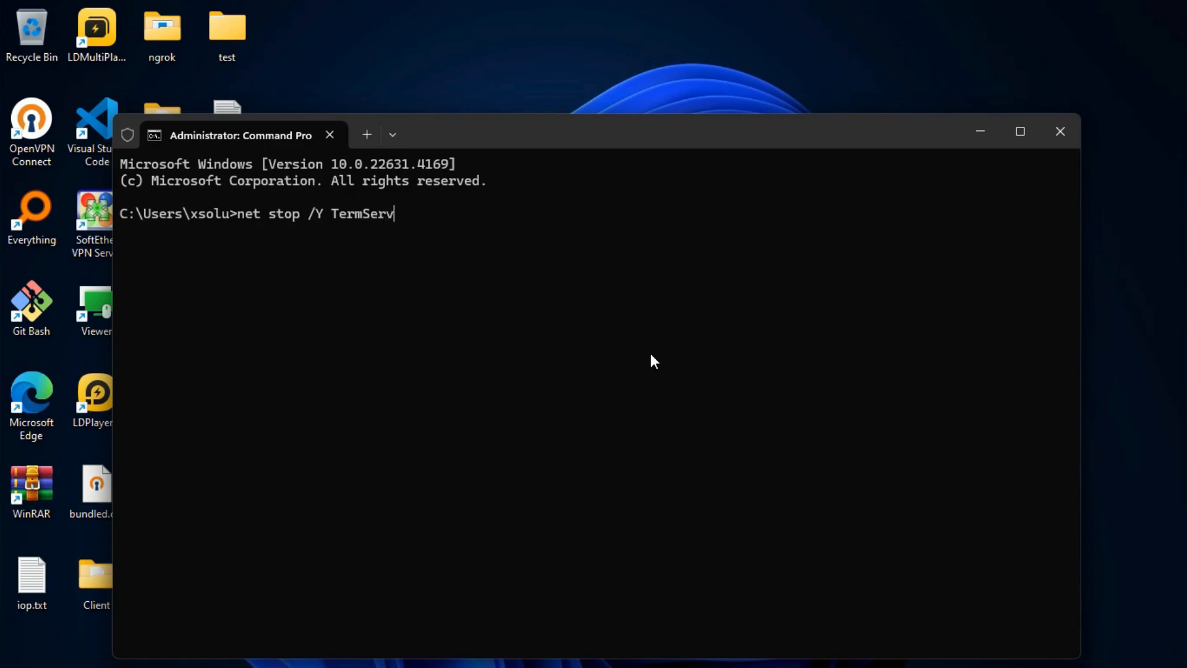
Run 'net stop /Y TermService' to stop Remote Desktop Services and UserMode Port Redirector
text(ice)
key(Return)
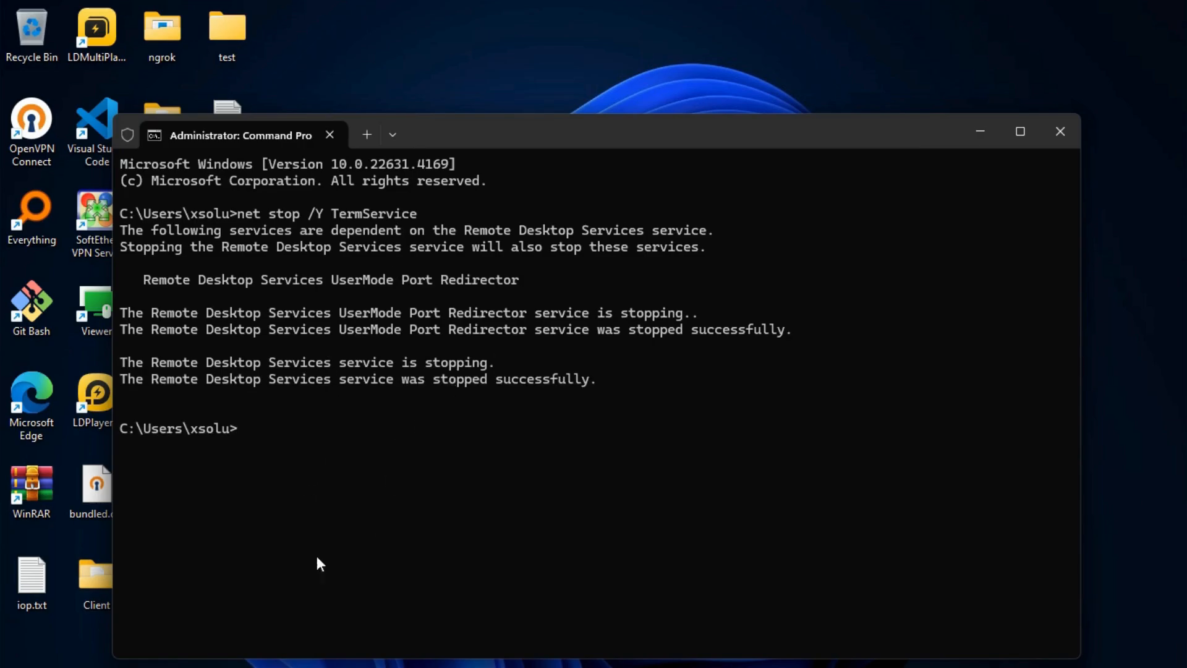
Cut rdpwrap.ini from the desktop
click(974, 139)
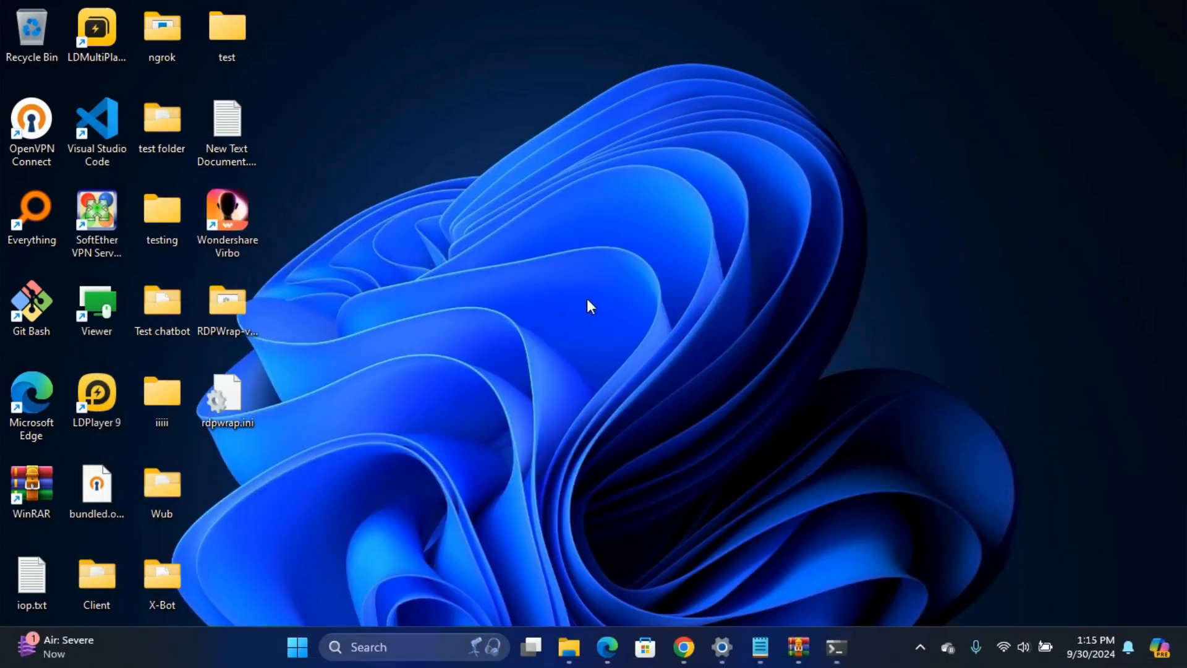
right_click(224, 398)
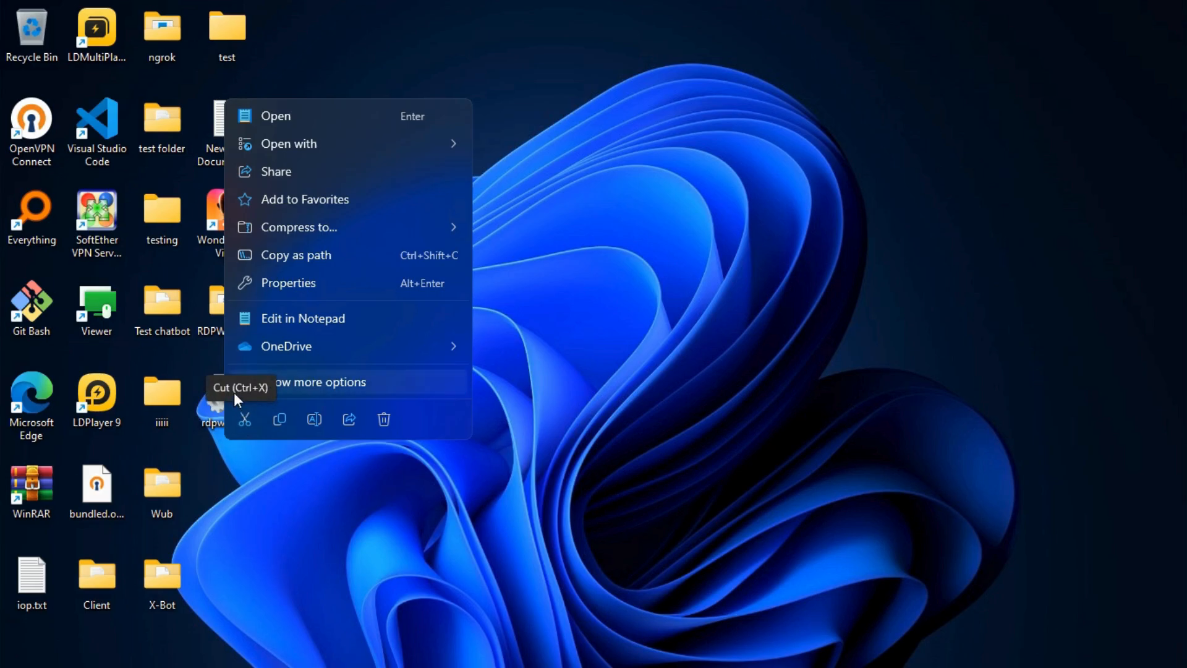
click(245, 420)
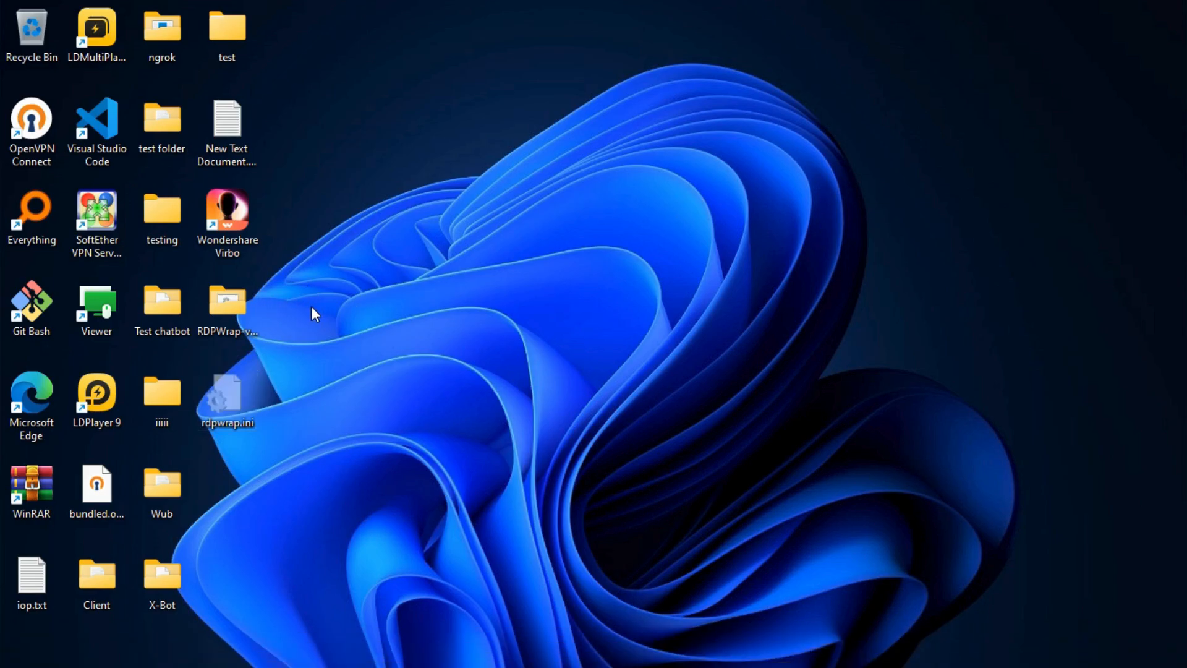
Browse in File Explorer to C:\Program Files\RDP Wrapper
key(super+e)
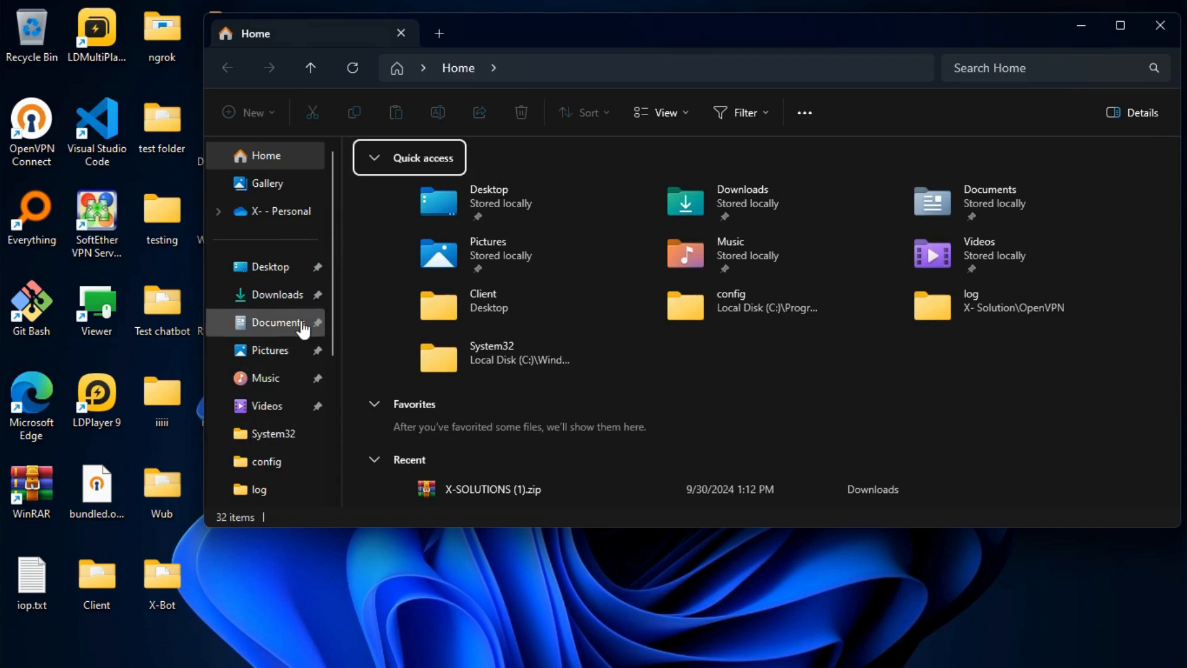
scroll(291, 359, down, 2)
click(282, 433)
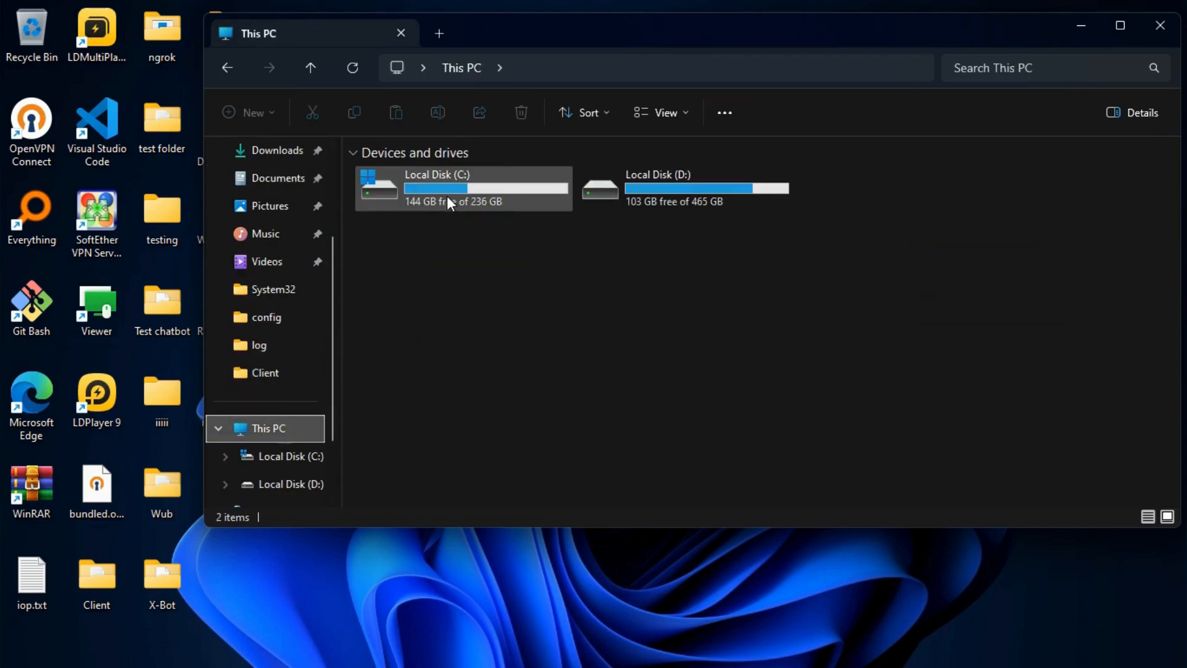
double_click(458, 210)
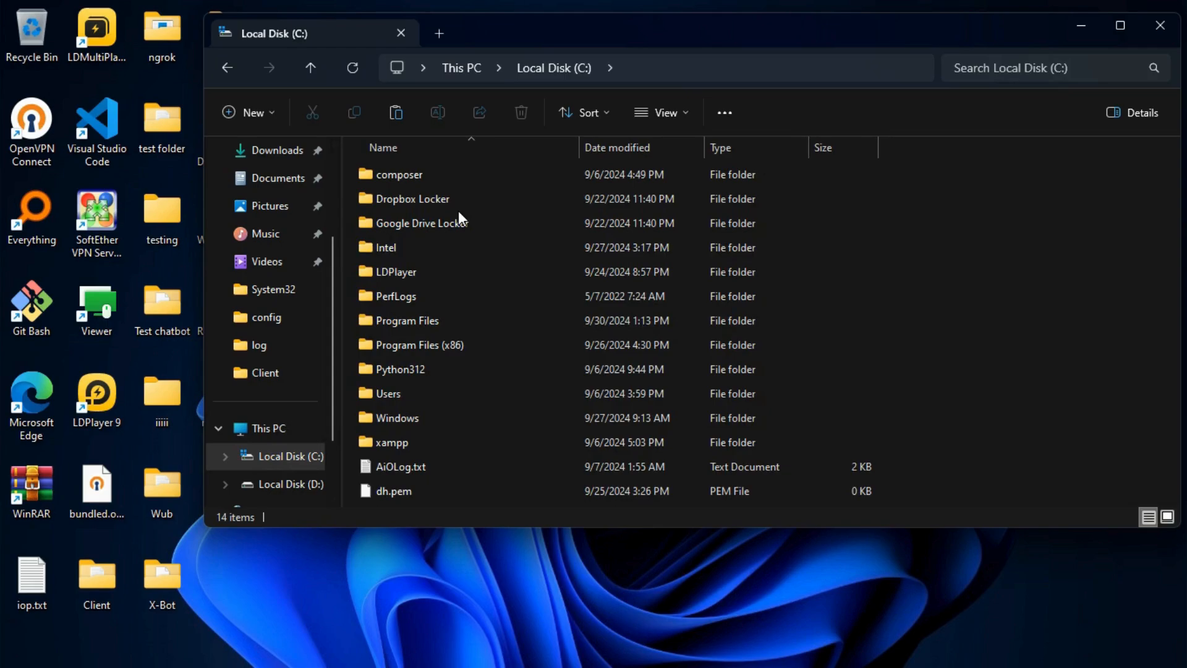
click(422, 322)
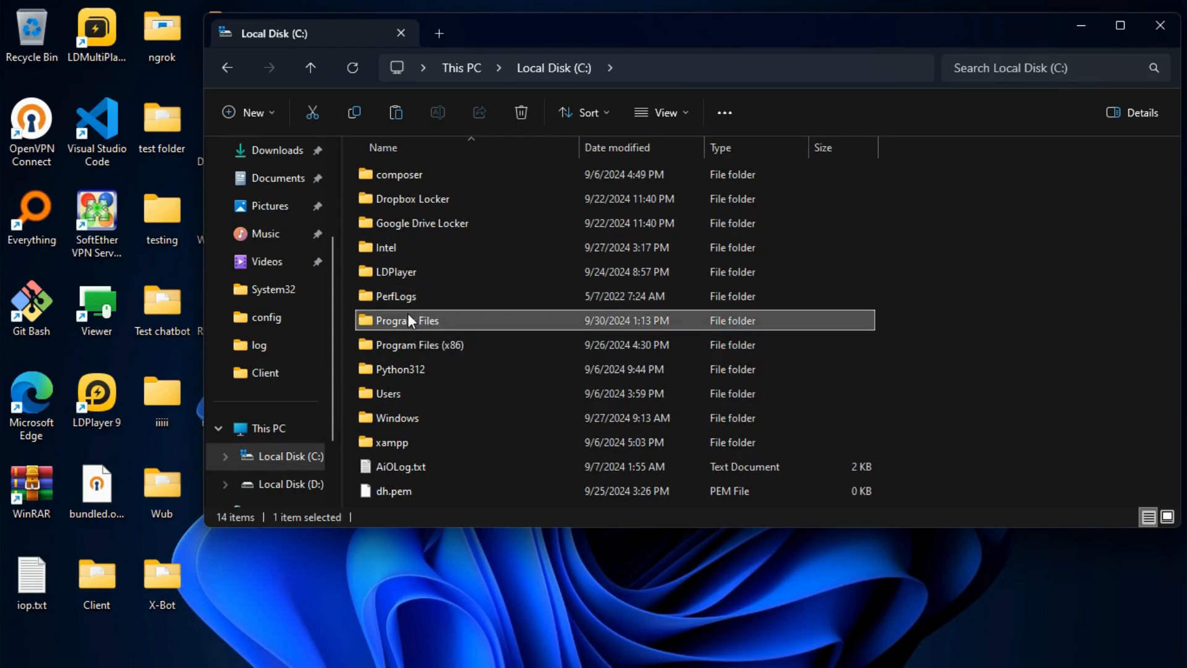
double_click(405, 321)
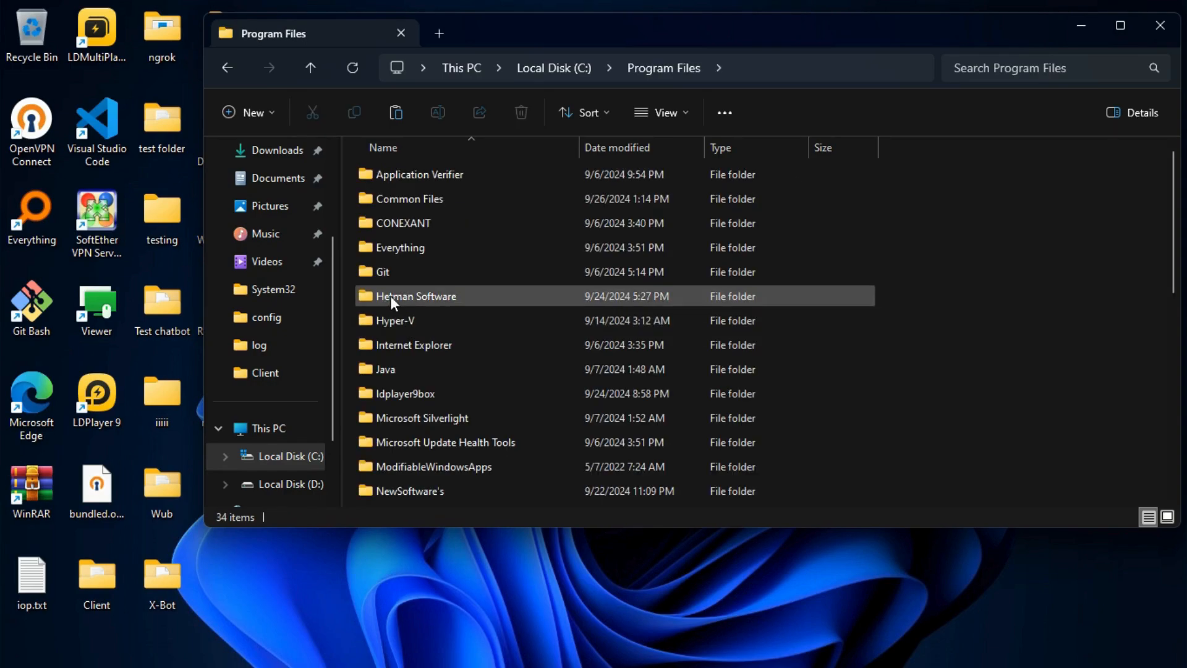
click(388, 299)
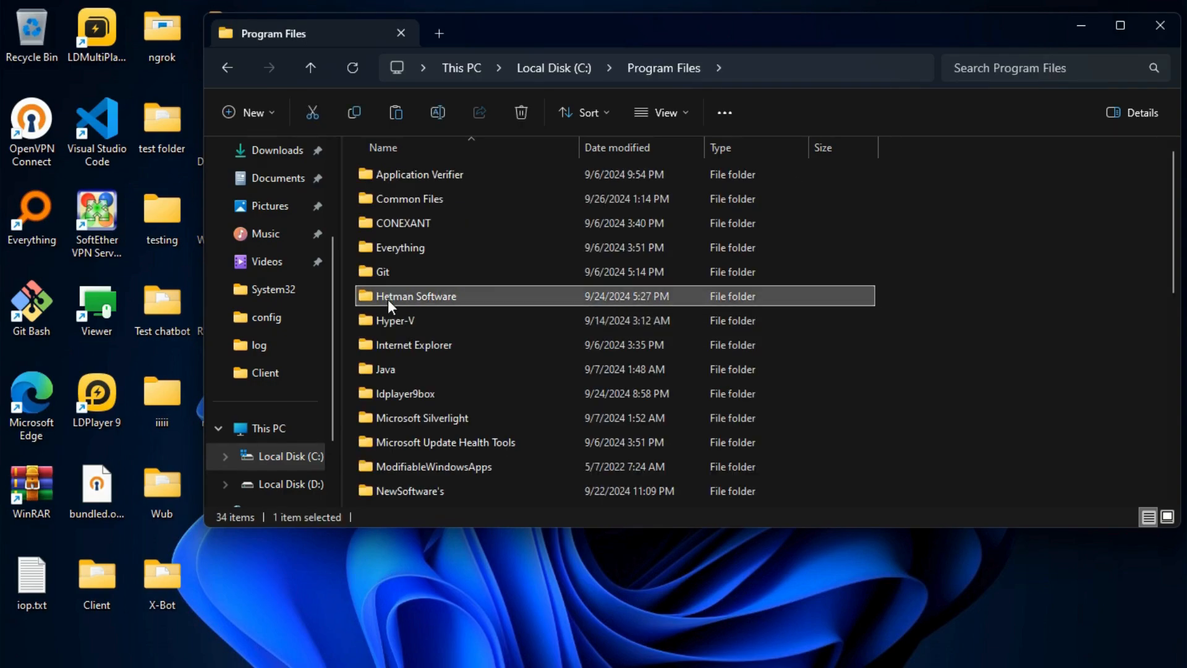
scroll(388, 299, down, 1)
scroll(387, 299, down, 1)
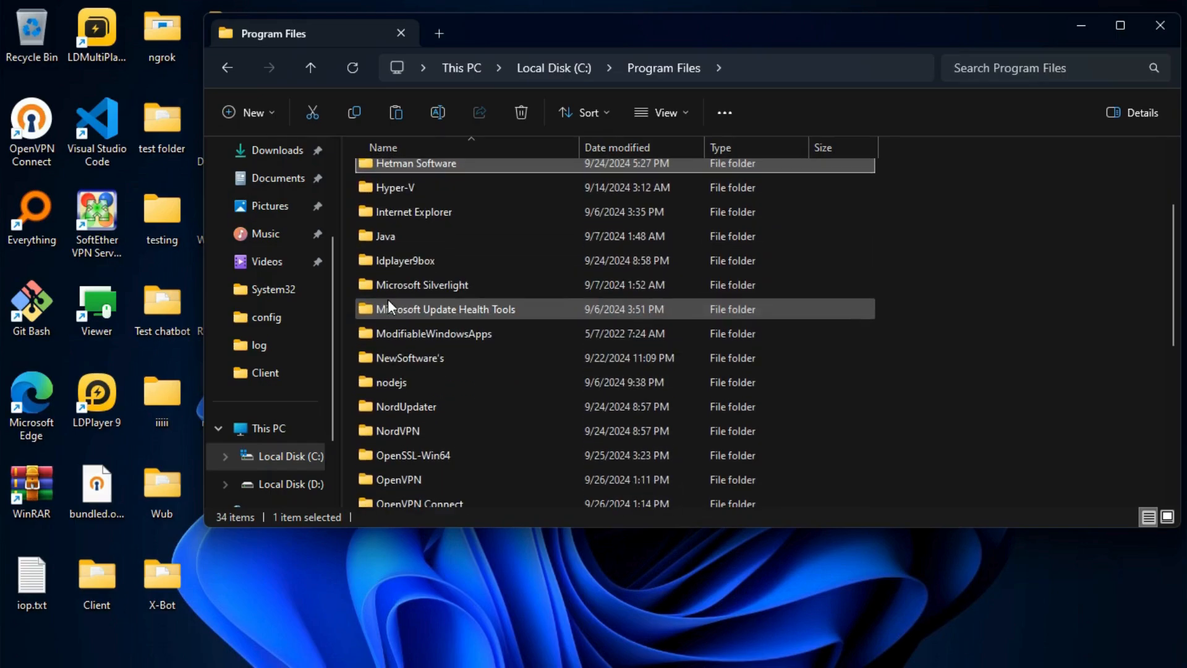
scroll(388, 299, down, 2)
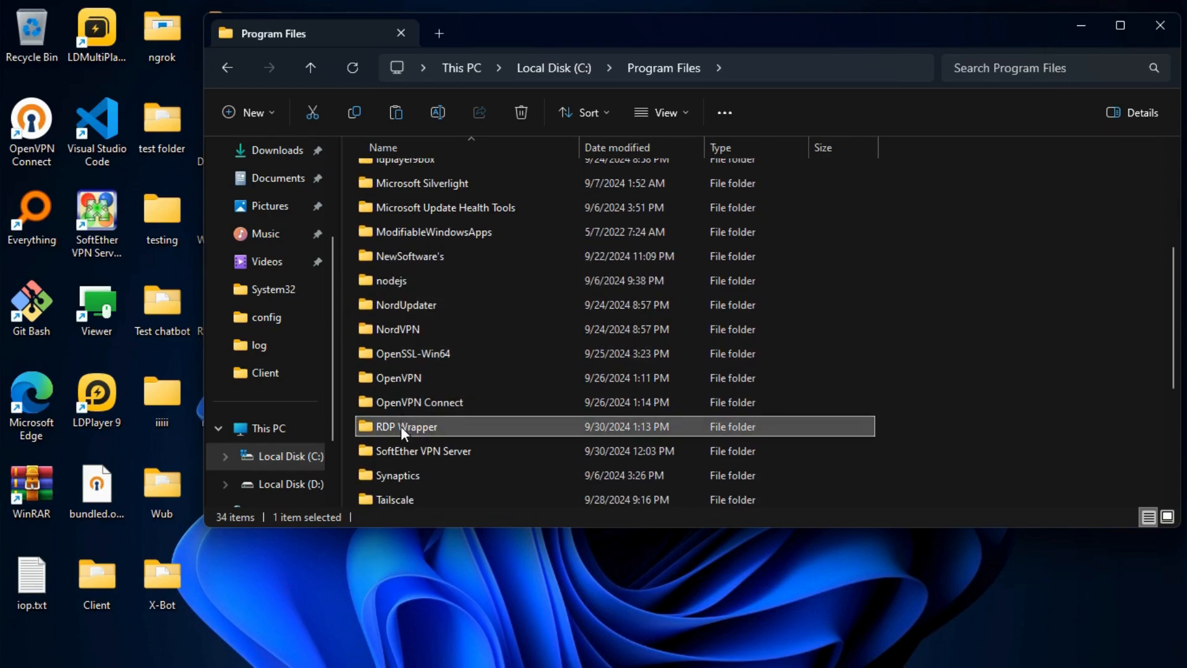
double_click(401, 425)
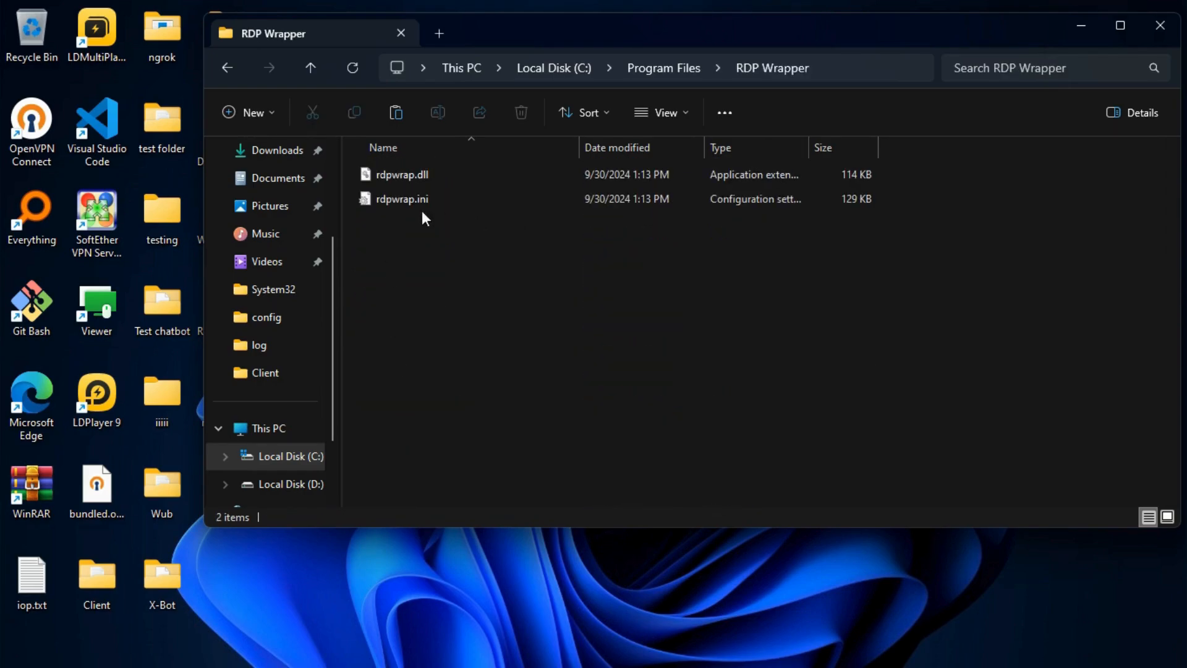
Paste rdpwrap.ini into RDP Wrapper, replacing the existing file
right_click(407, 362)
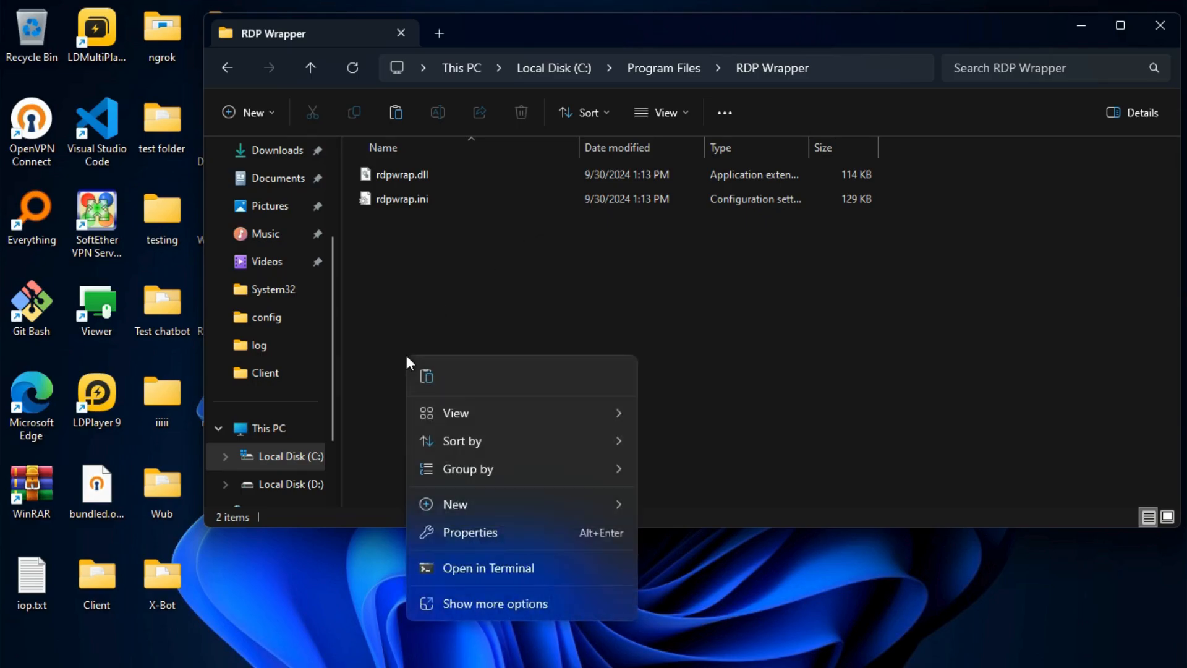
click(438, 604)
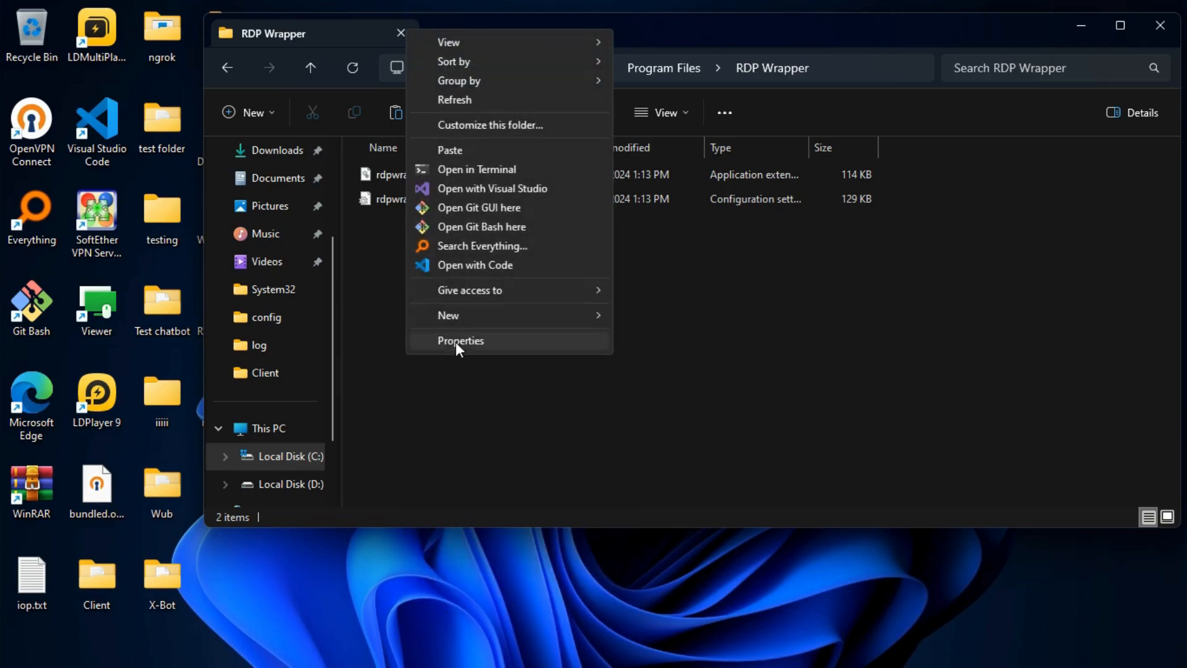
click(450, 150)
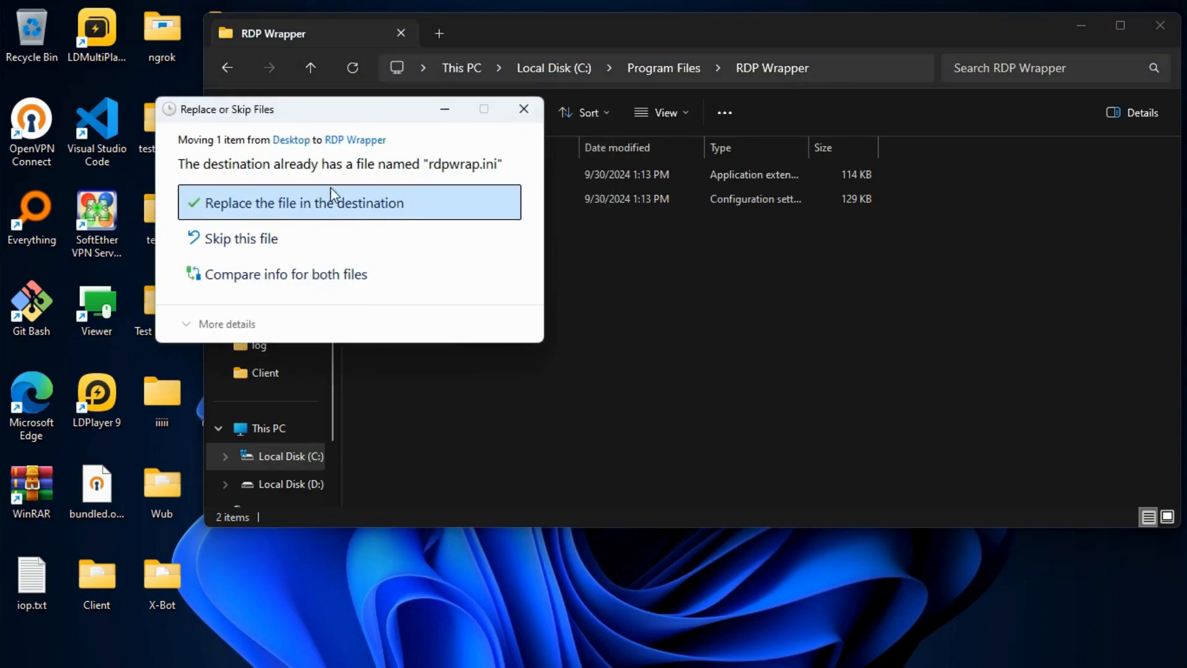
click(327, 204)
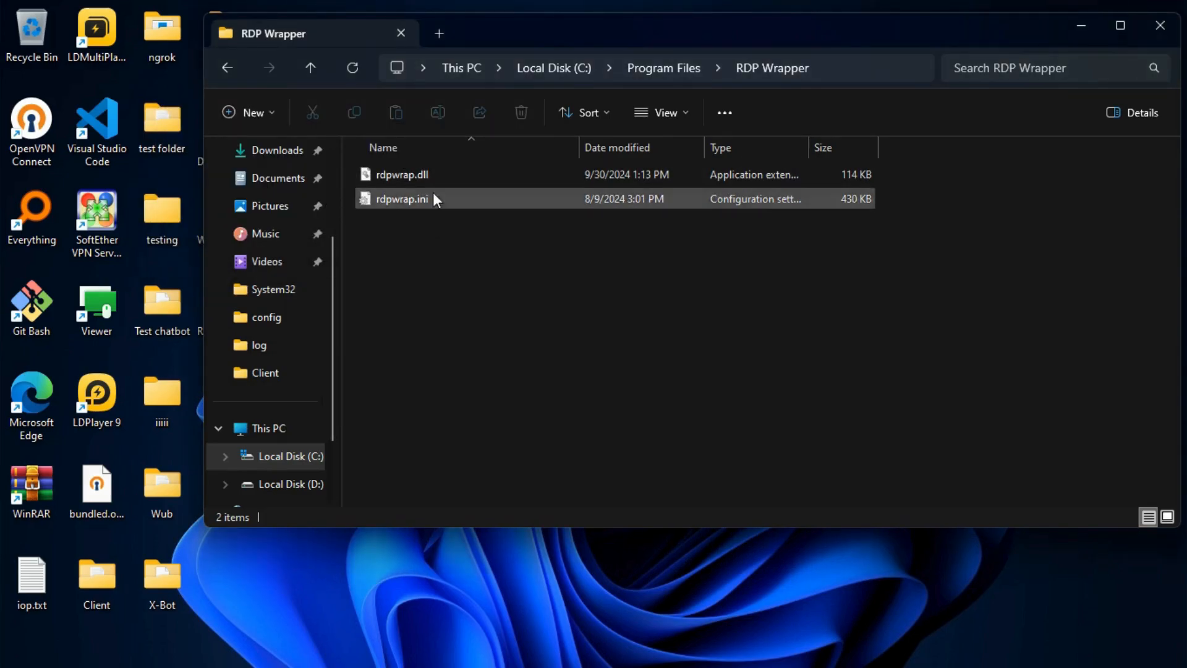
click(309, 71)
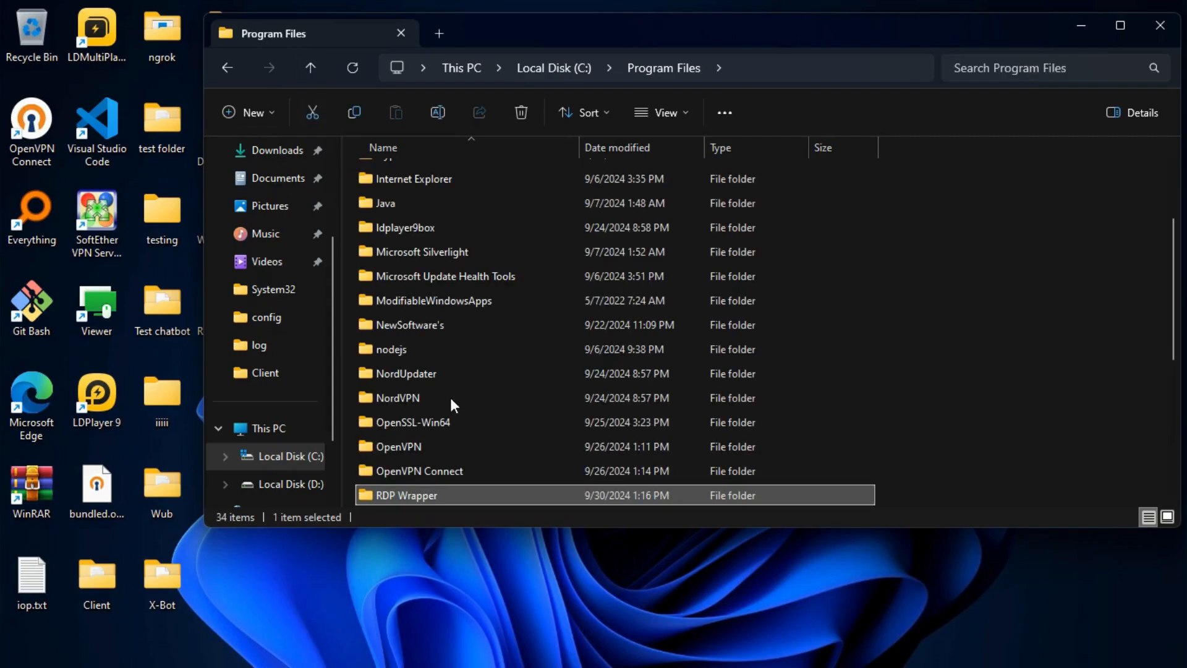
Edit the previous command into 'net start /Y TermService' and run it to restart Remote Desktop Services
click(837, 647)
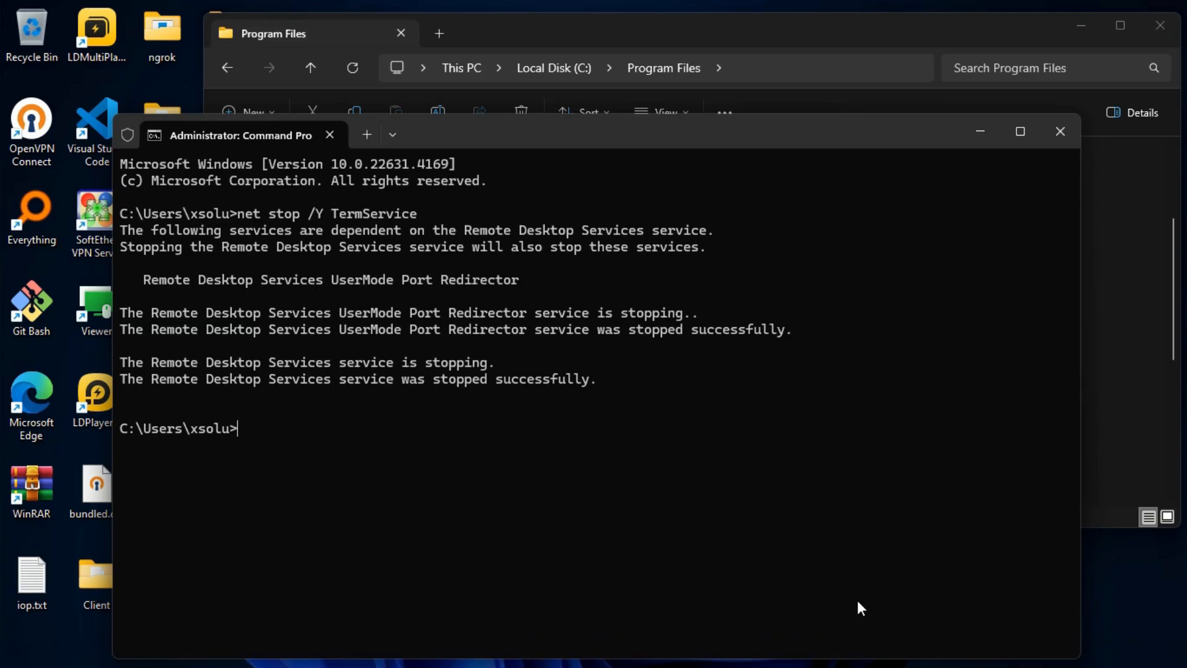
key(Up)
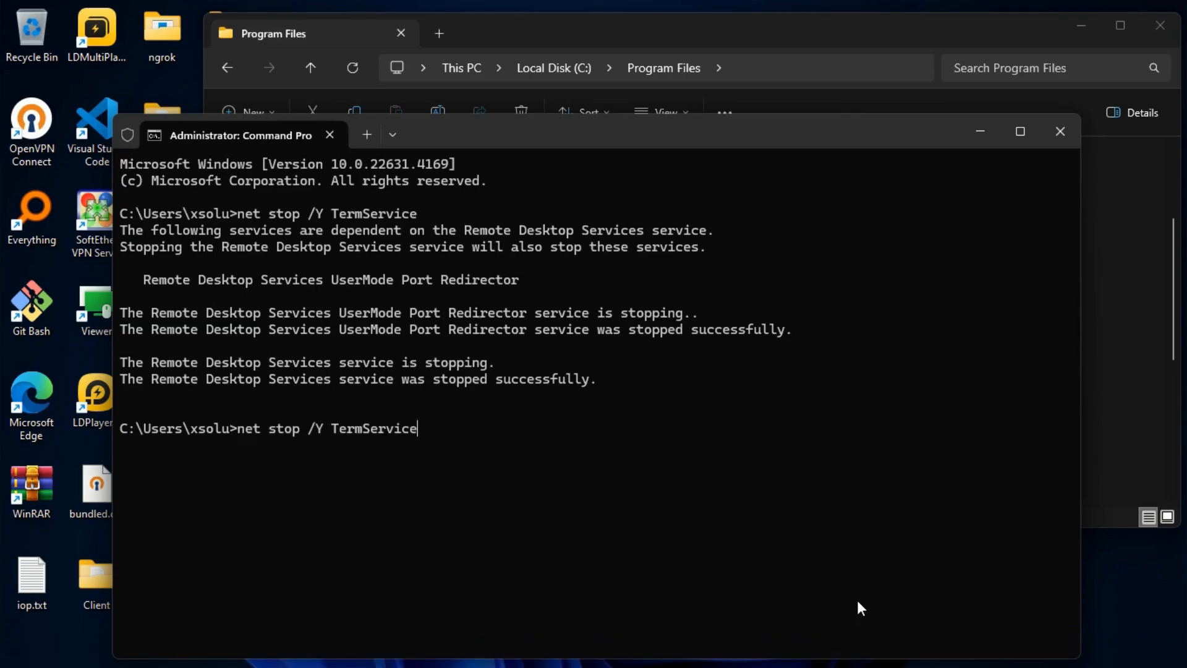
key(Left)
key(Left)
key(Left)
key(Left)
key(Left)
key(Left)
key(Left)
key(Left)
key(Left)
key(Left)
key(Left)
key(Left)
key(Left)
key(Left)
key(BackSpace)
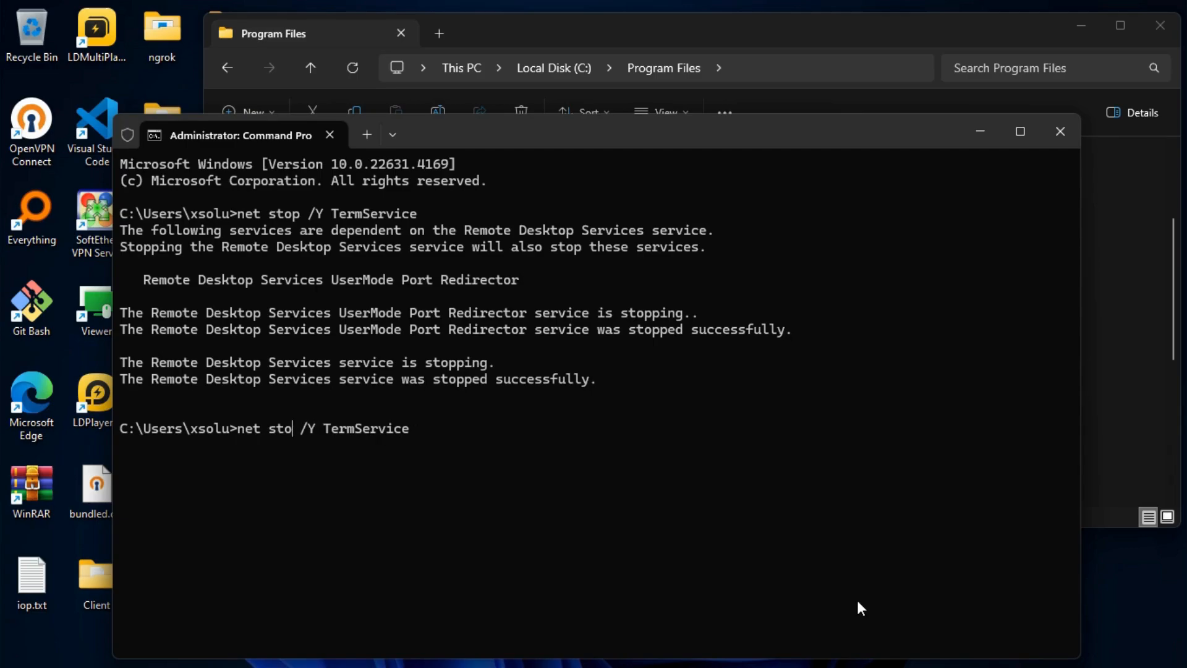
key(BackSpace)
text(art)
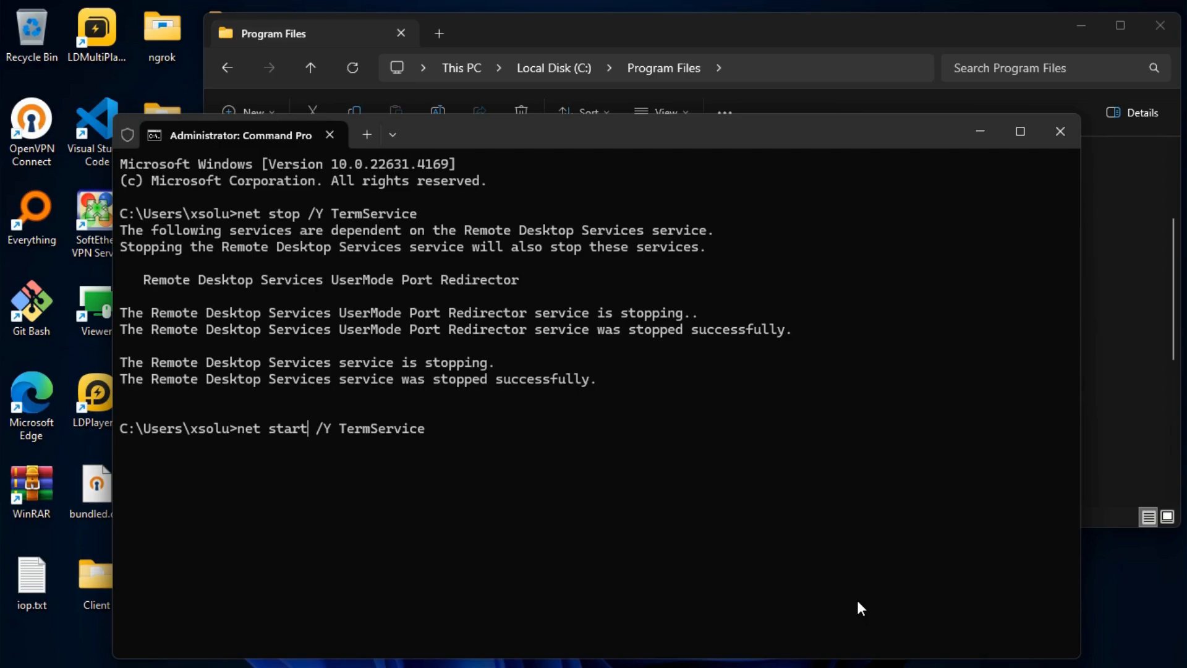
key(Right)
key(Right)
key(Right)
key(Right)
key(Right)
key(Right)
key(Right)
key(Right)
key(Right)
key(Right)
key(Return)
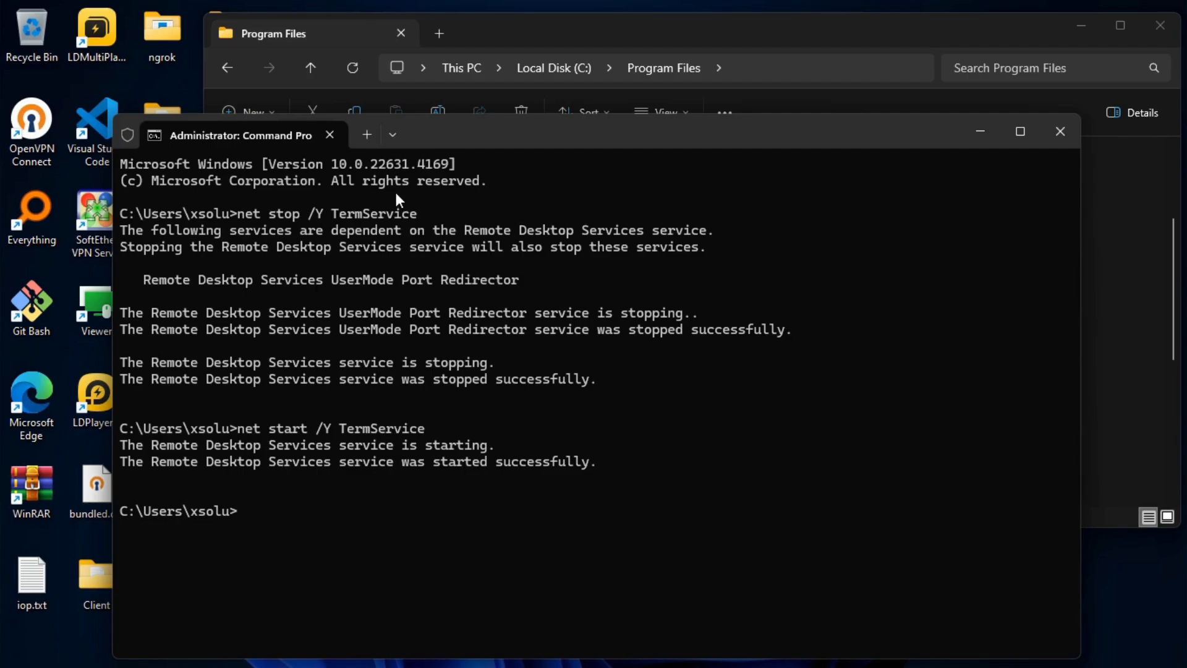
click(980, 135)
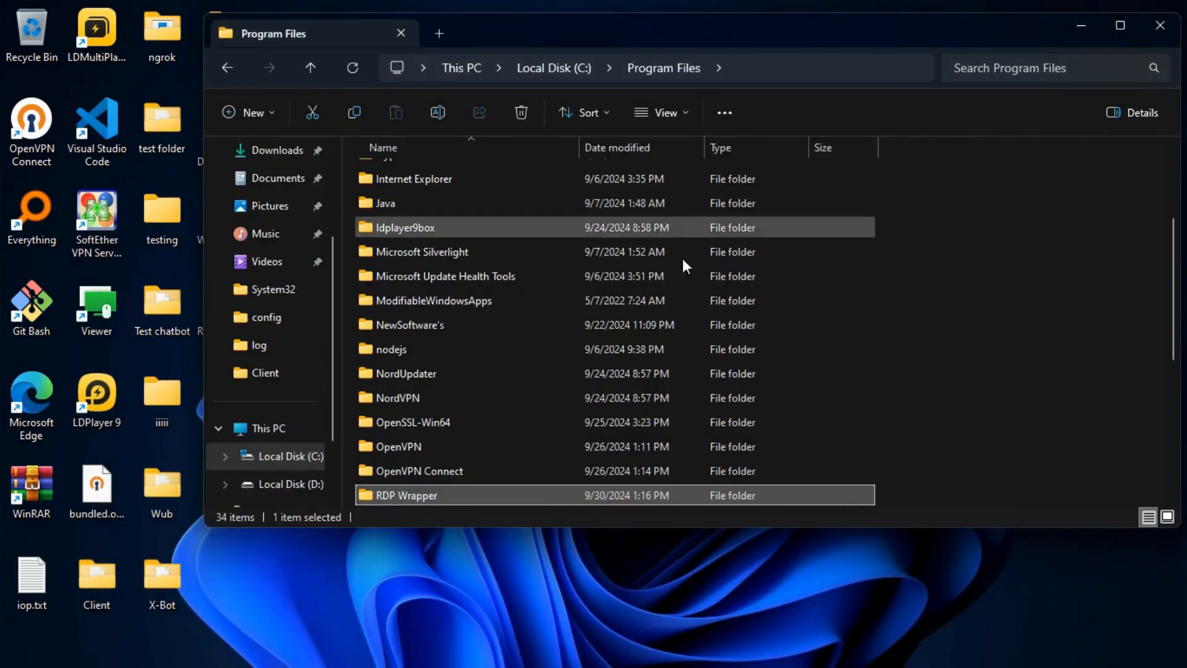
Run RDPConf.exe as administrator to confirm the wrapper is installed, running, listening and fully supported
mouse_move(568, 647)
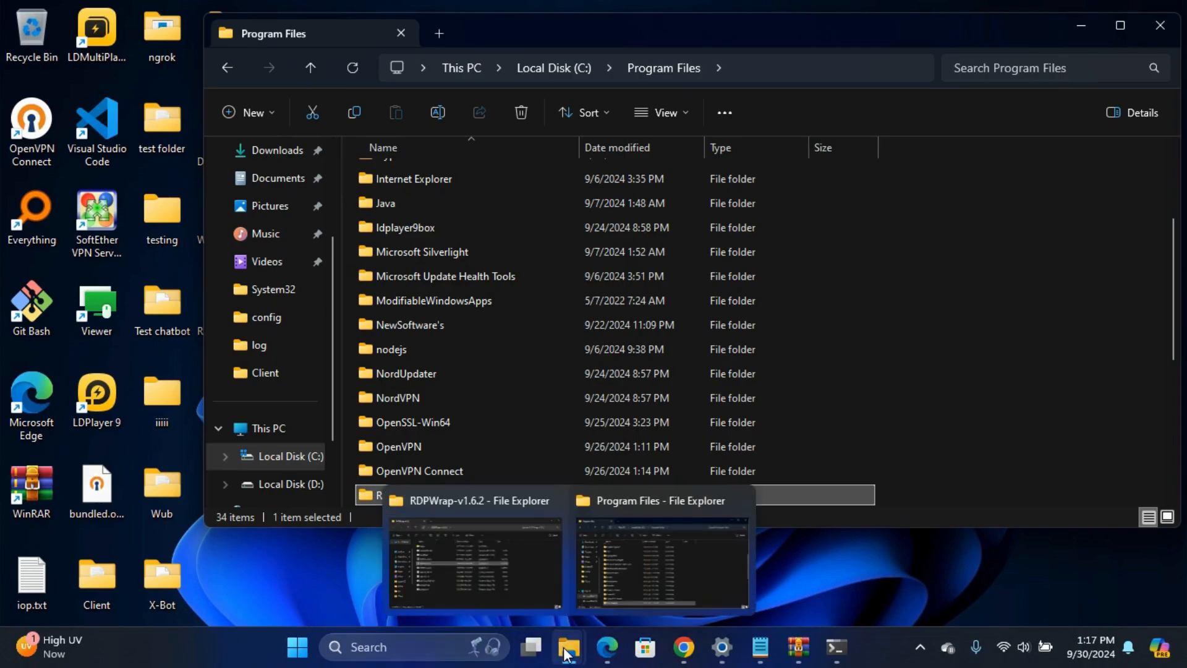
click(477, 569)
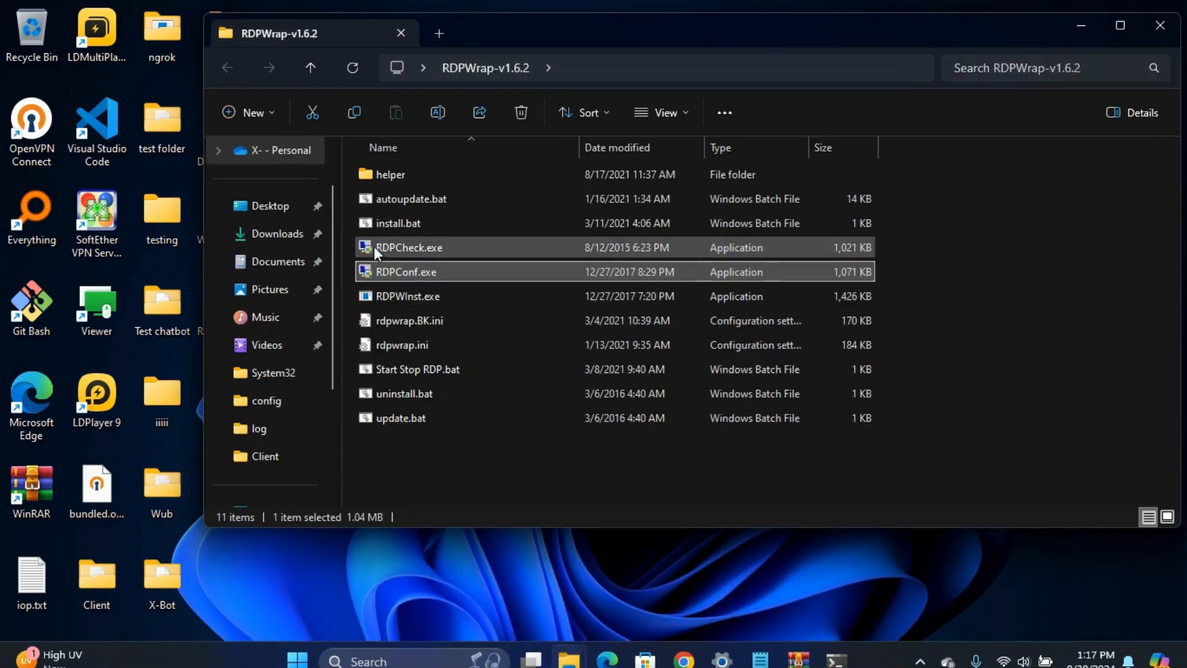
right_click(371, 272)
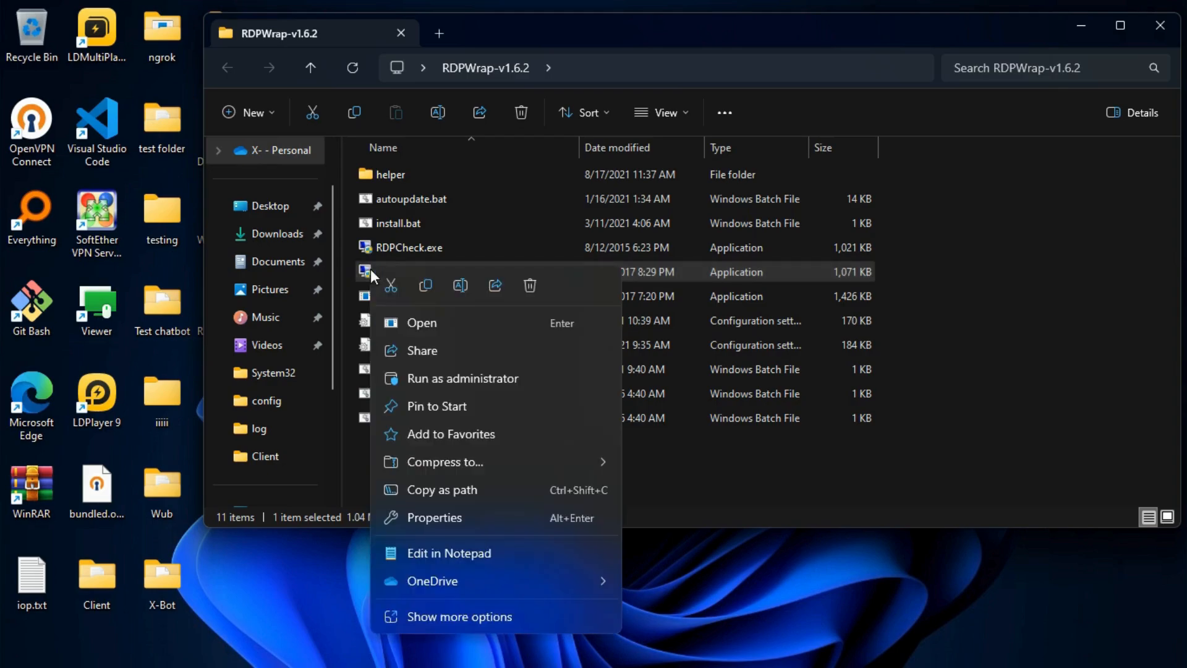
click(435, 379)
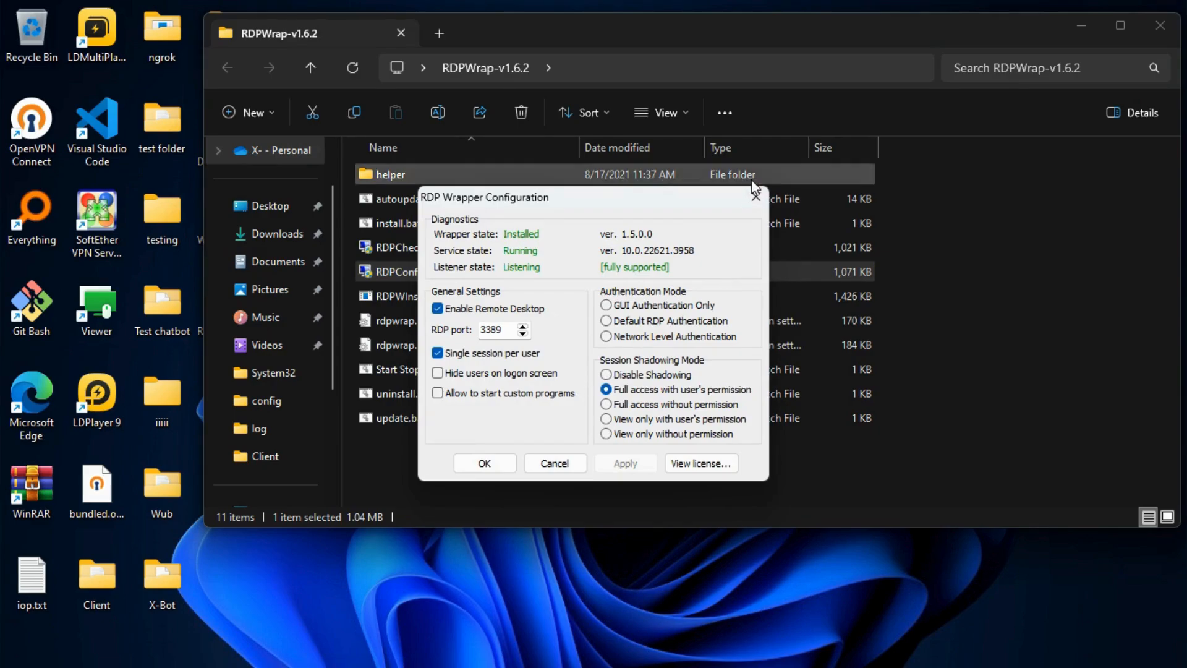
click(755, 197)
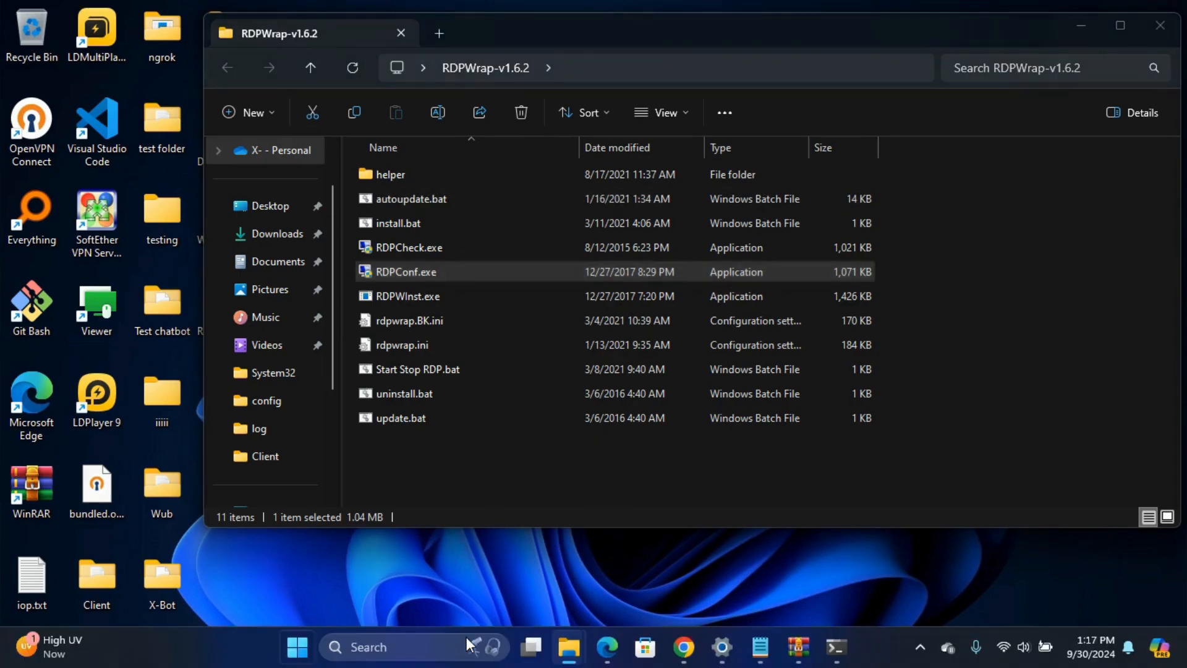
Open Local Group Policy Editor by searching 'edit', maximise it and widen the tree pane
key(super)
text(edit)
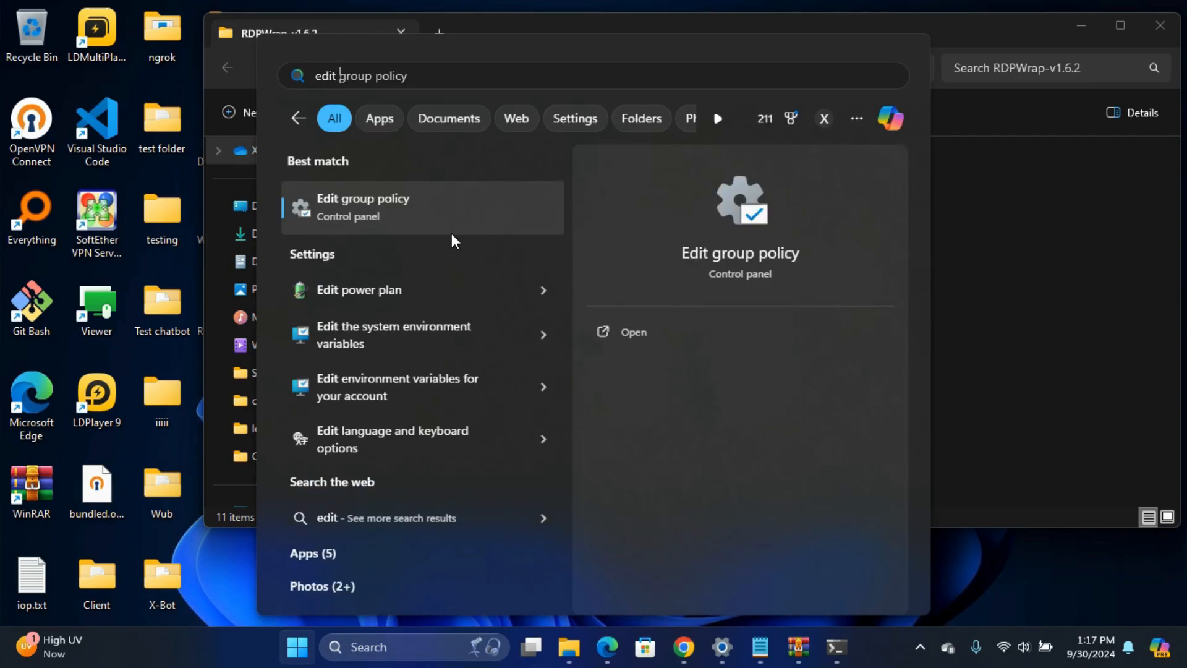
click(391, 194)
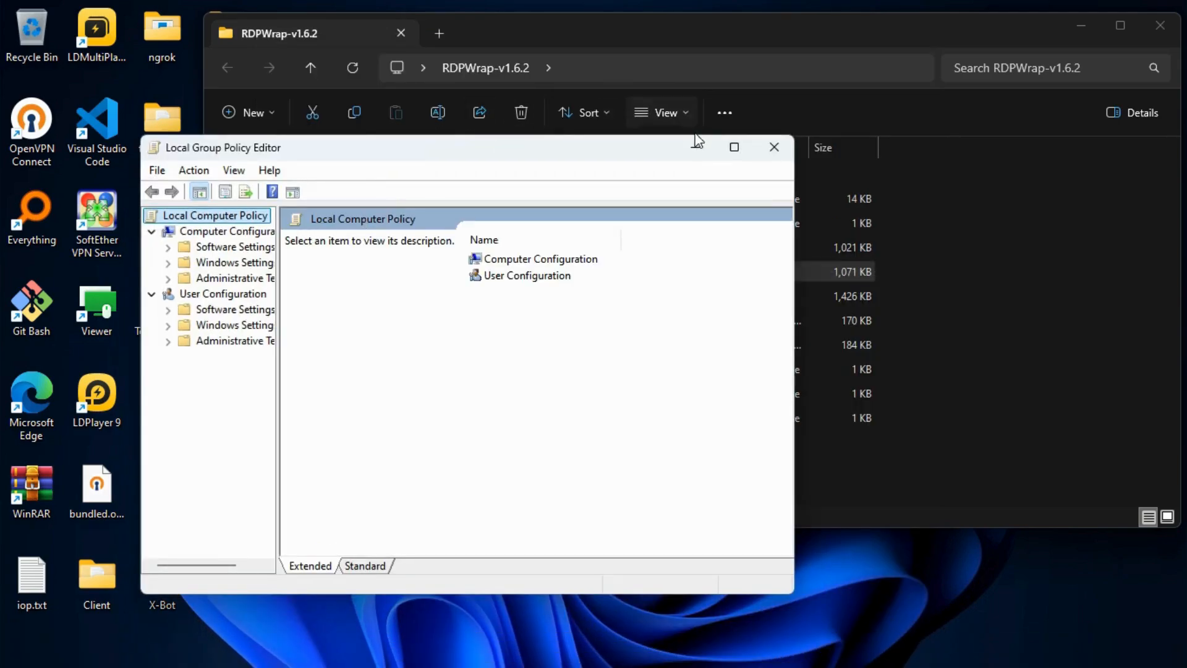
click(736, 147)
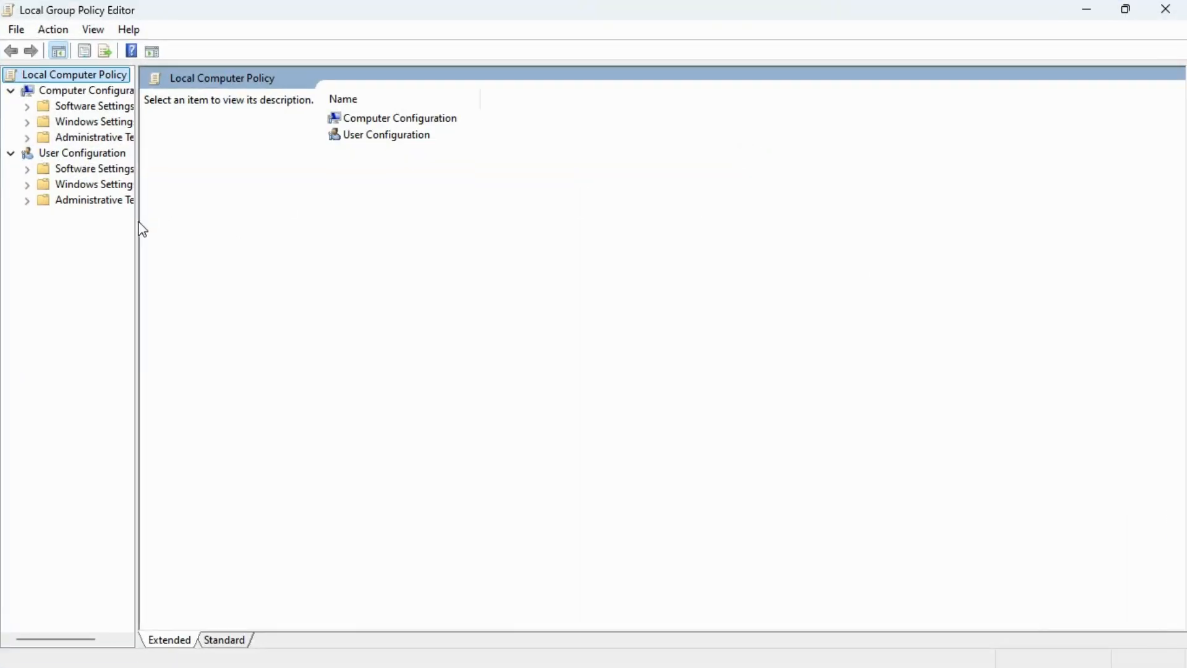
drag(138, 229, 262, 217)
Expand Administrative Templates > Windows Components > Remote Desktop Services > Remote Desktop Session Host
click(124, 138)
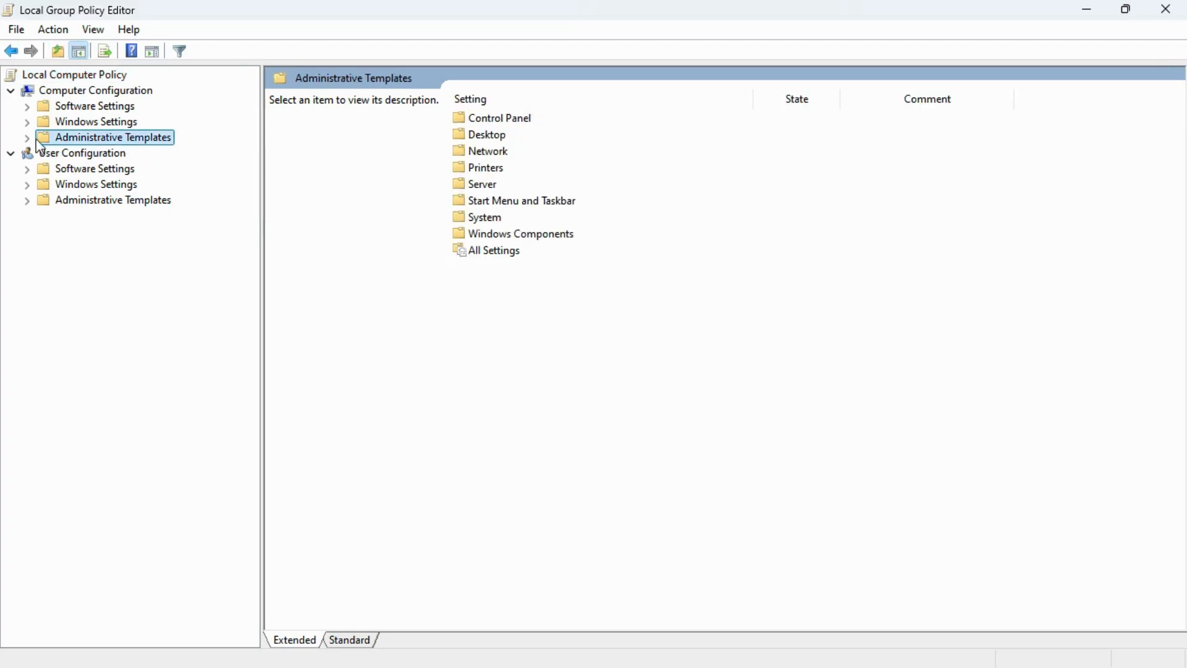
click(27, 138)
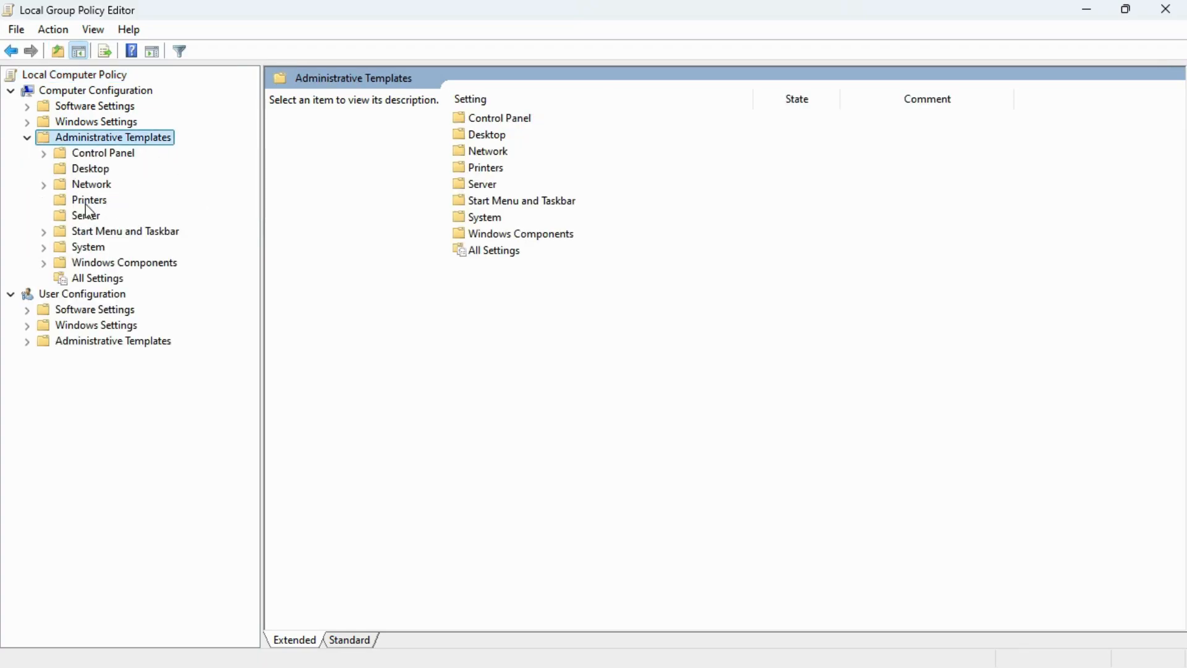
click(106, 265)
click(43, 263)
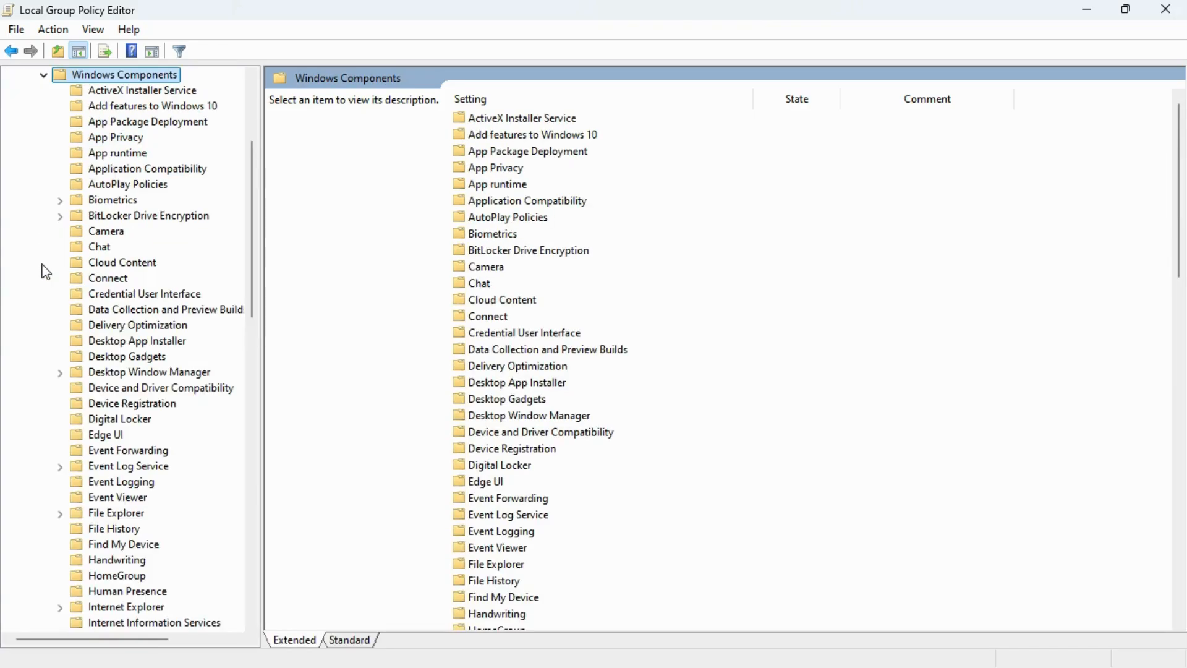
scroll(121, 355, down, 6)
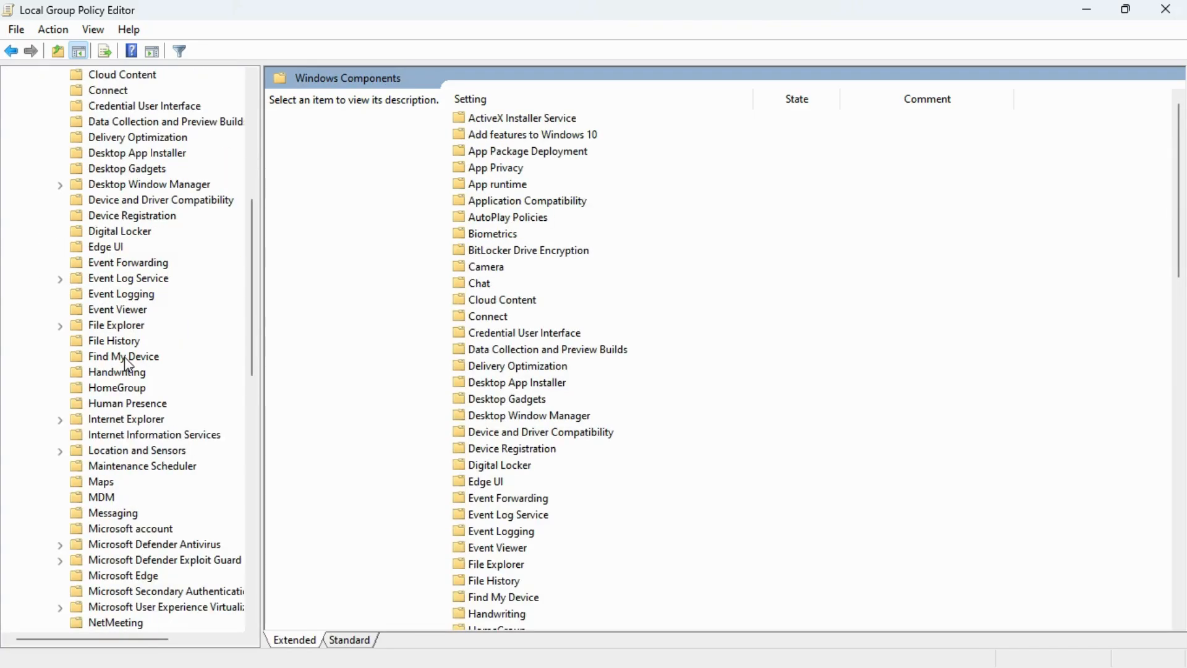
scroll(93, 233, down, 2)
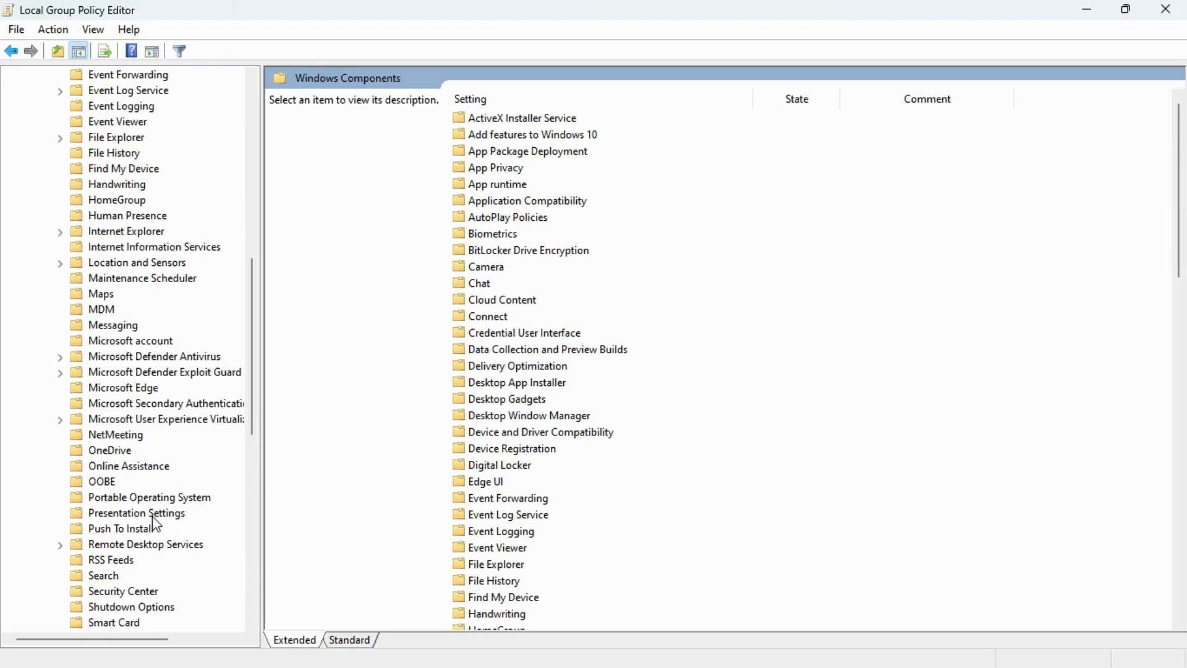
click(117, 546)
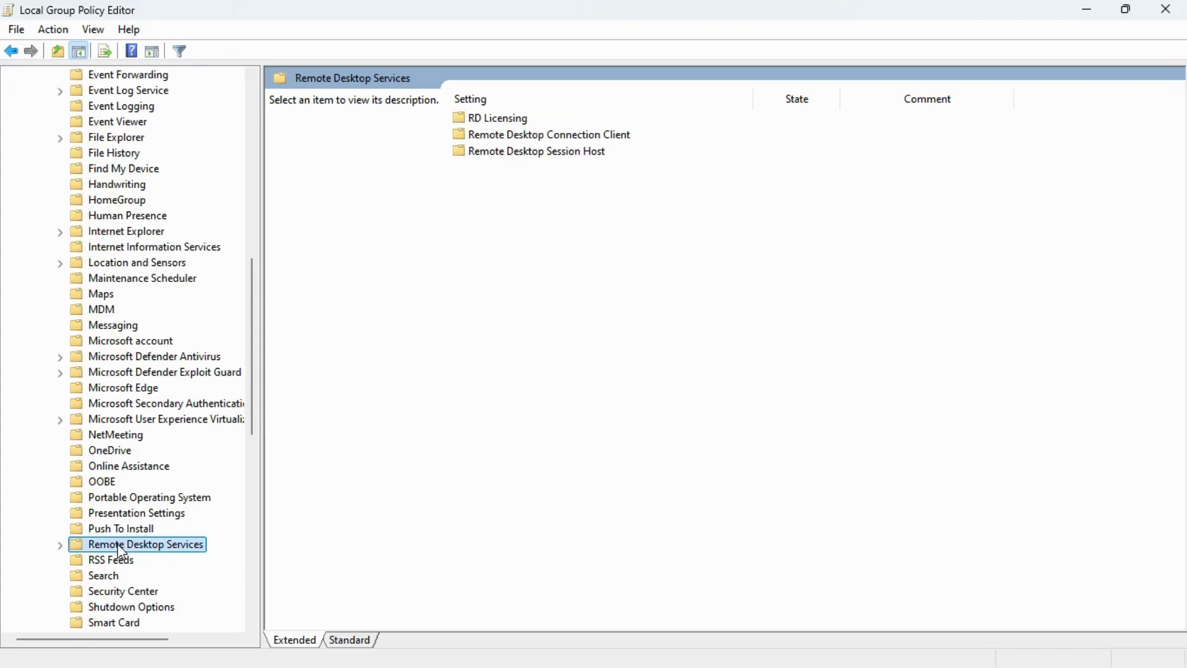
click(59, 545)
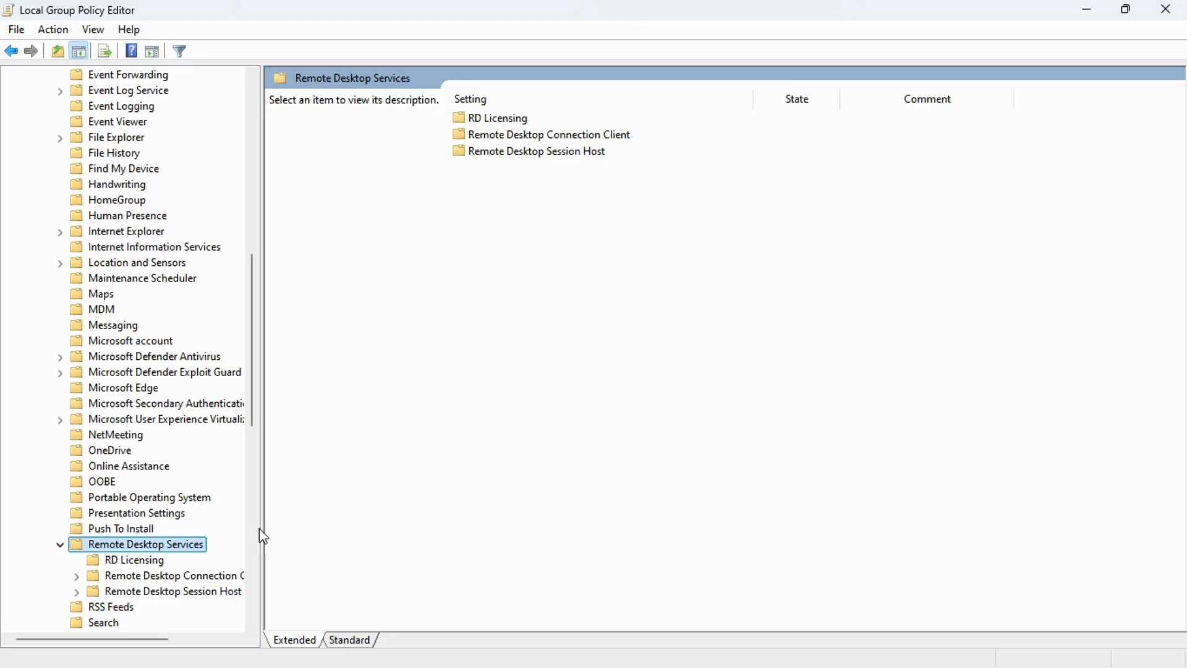
drag(262, 527, 357, 516)
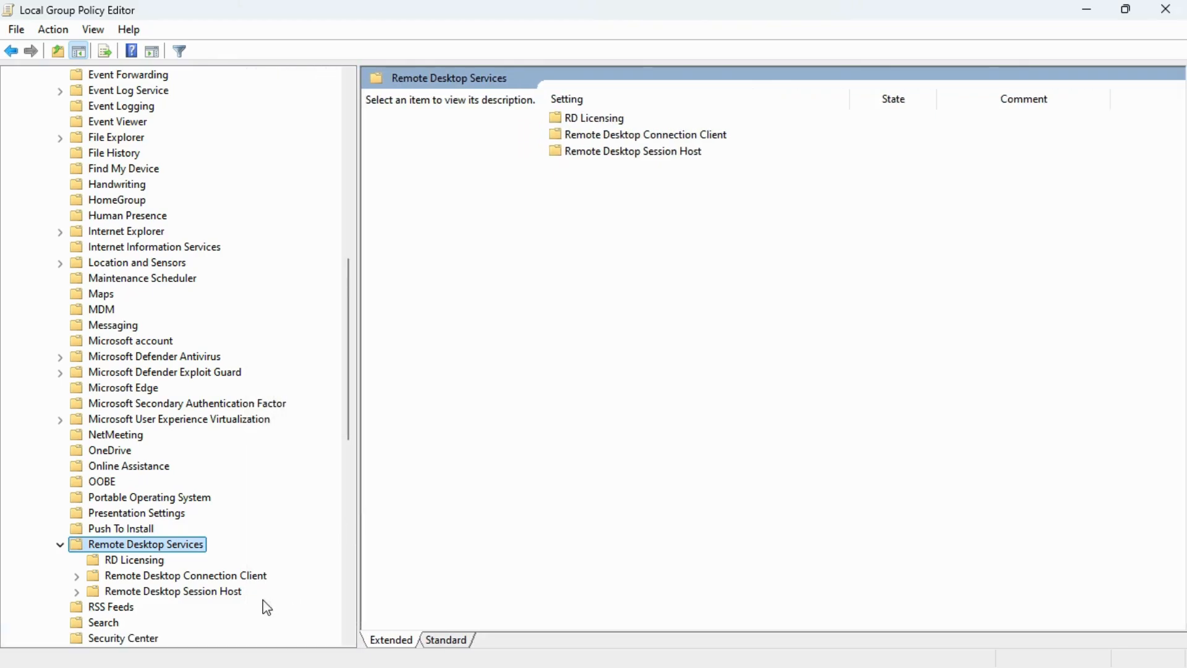
click(193, 593)
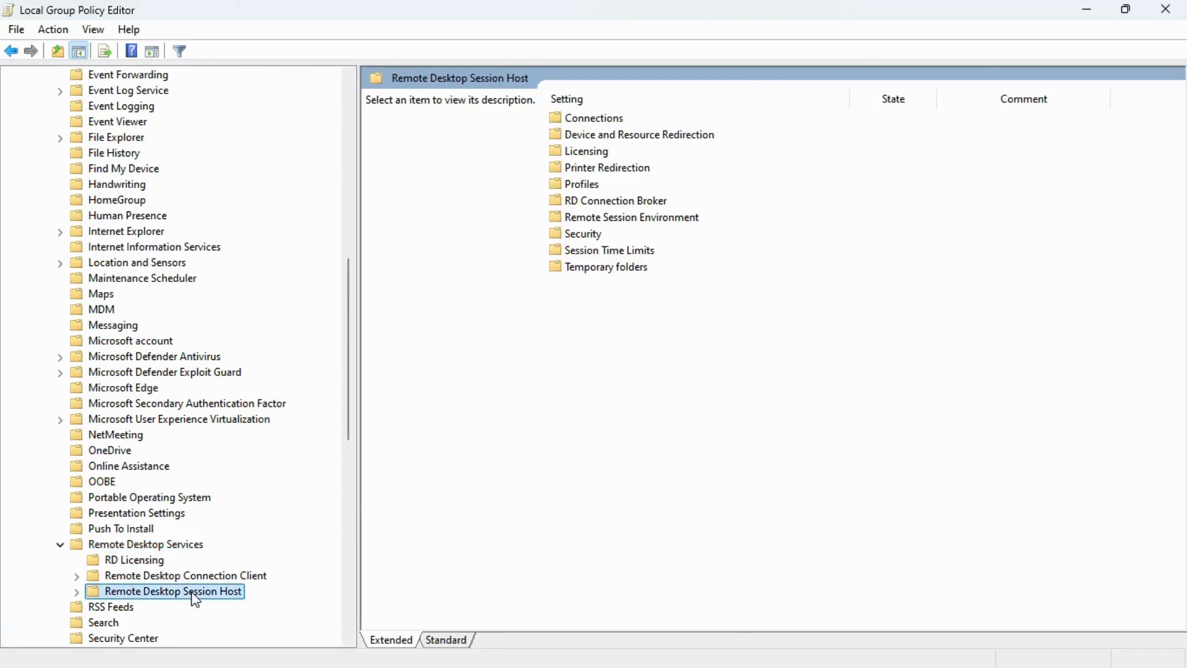
click(76, 592)
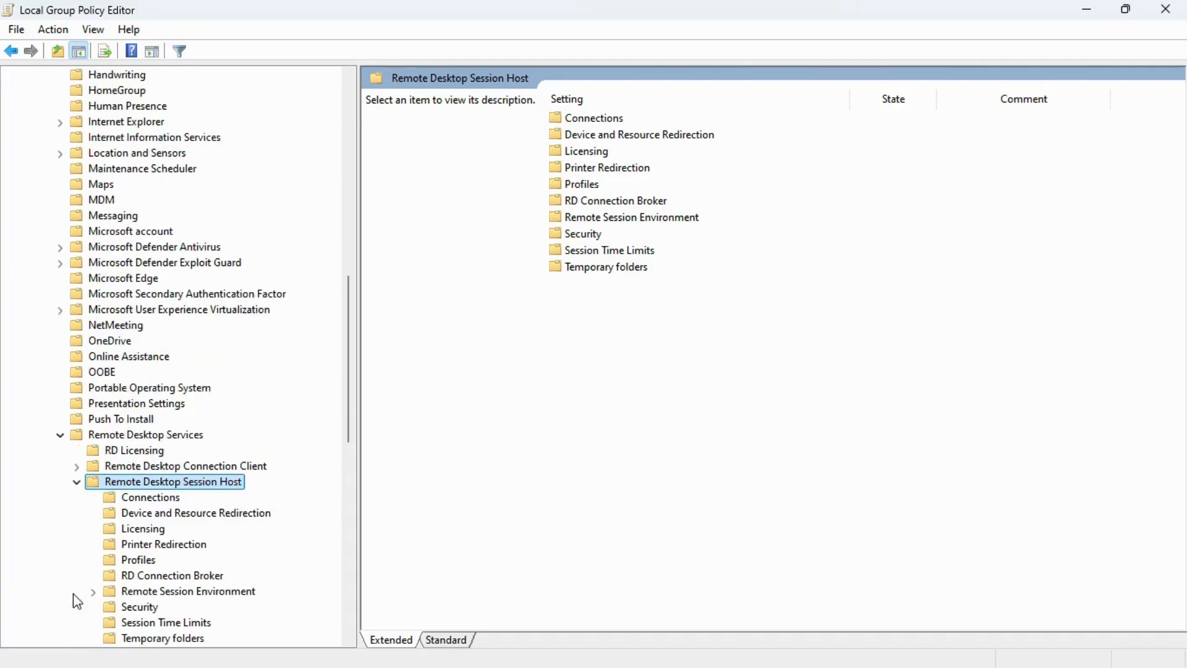
Enable Limit number of connections under Connections with a maximum of 999999
click(109, 502)
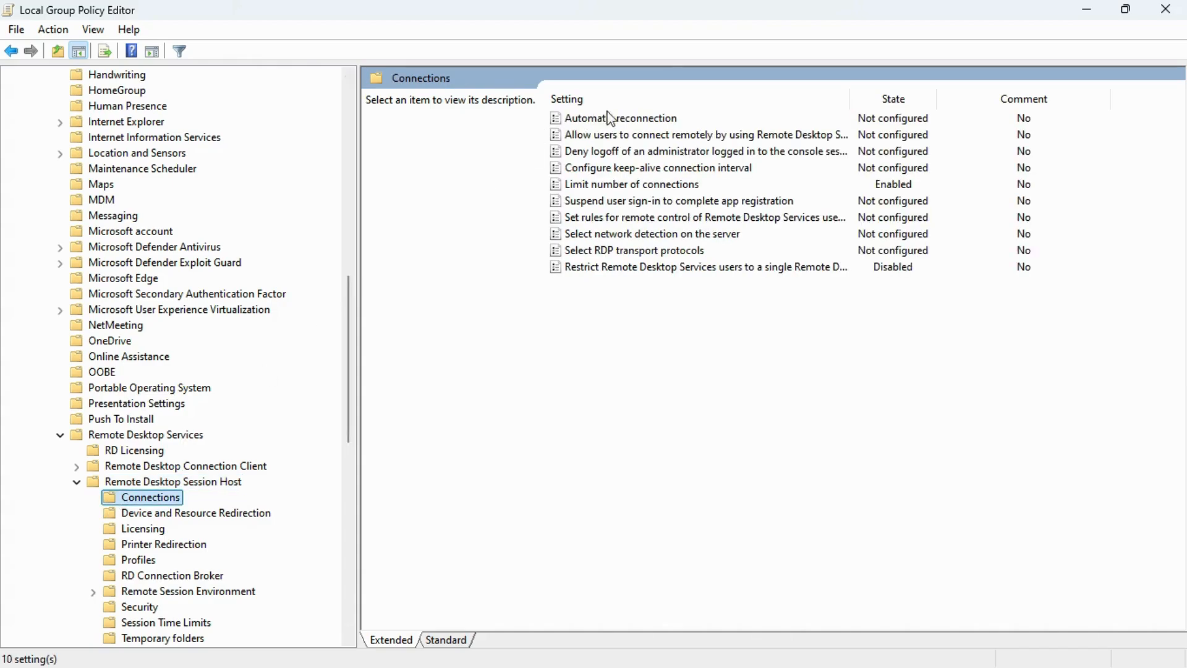
click(629, 122)
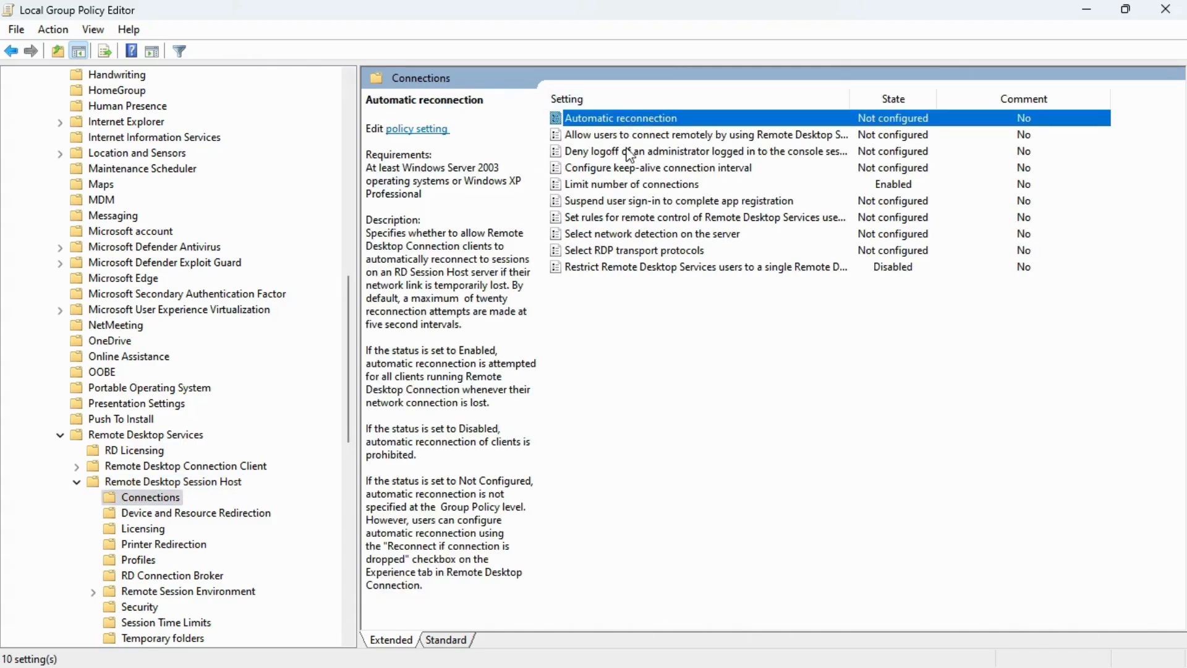
click(622, 185)
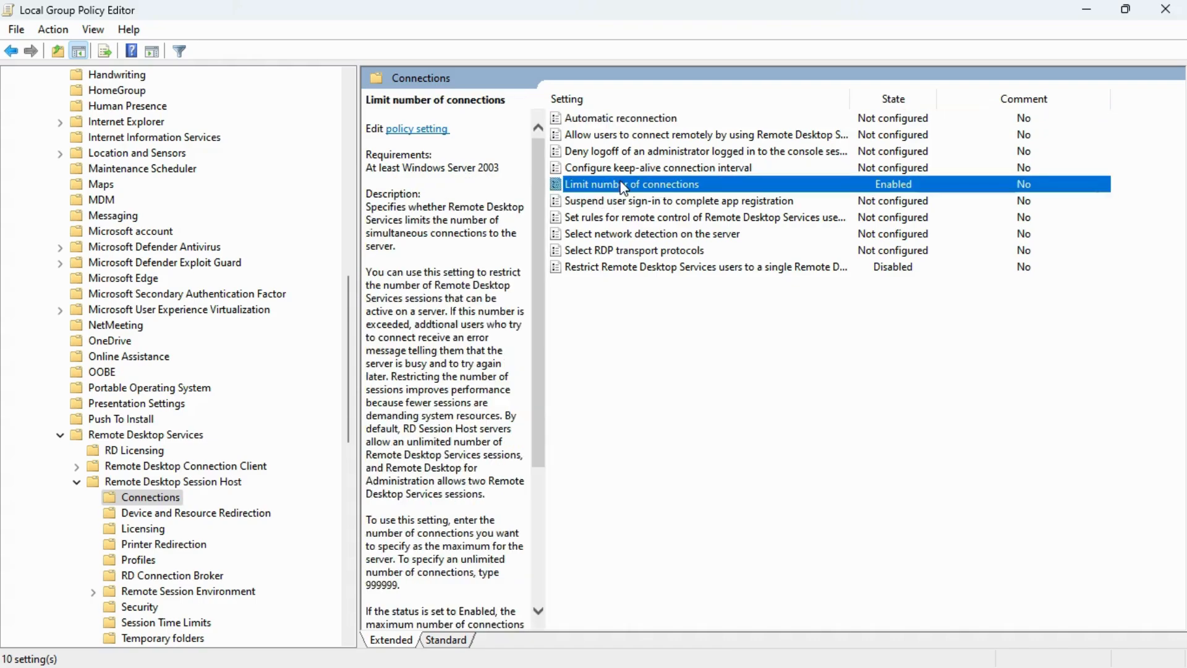
double_click(889, 189)
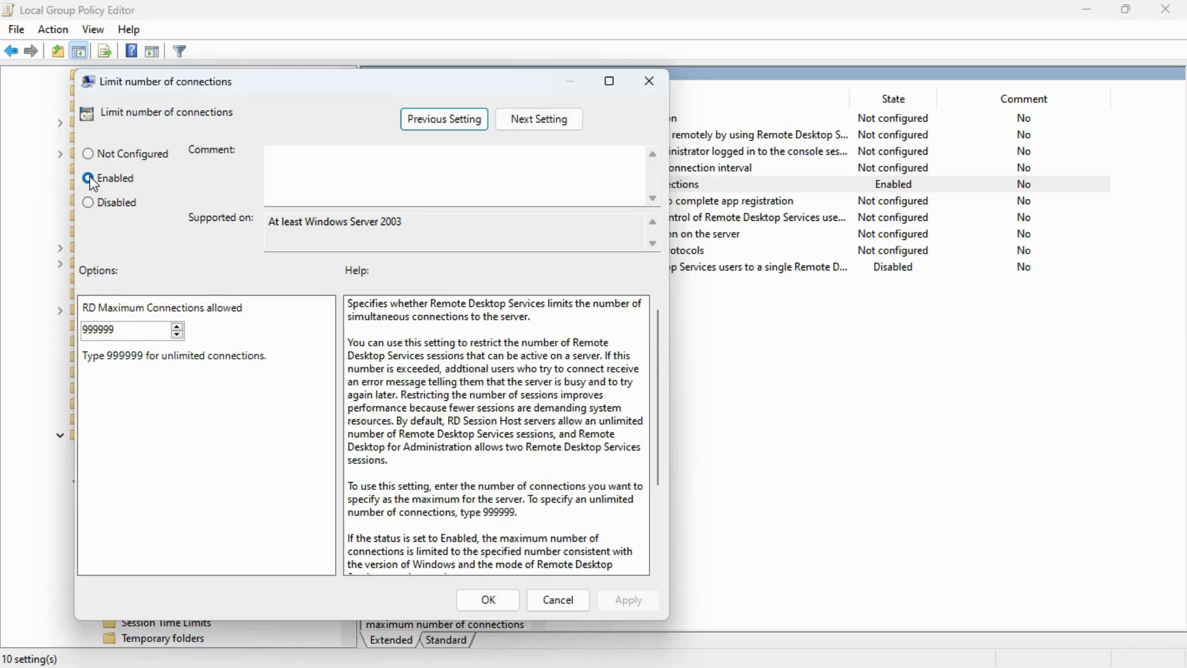
click(88, 155)
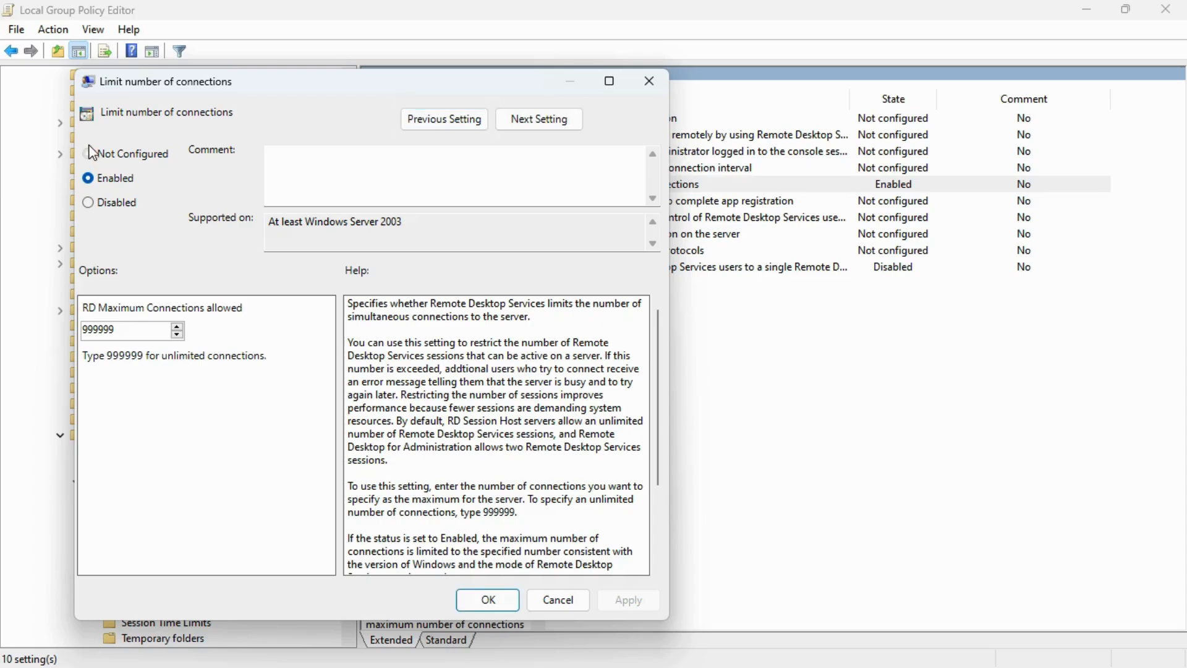
click(88, 178)
drag(130, 332, 60, 324)
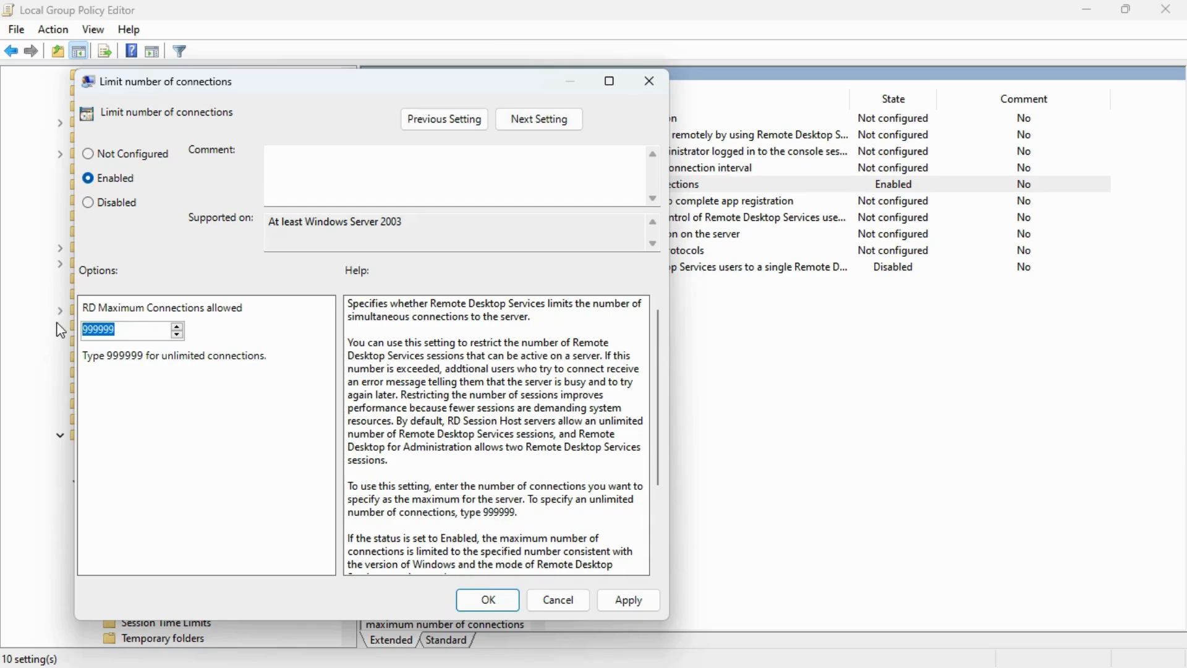
text(0)
key(BackSpace)
click(176, 335)
text(9)
click(633, 599)
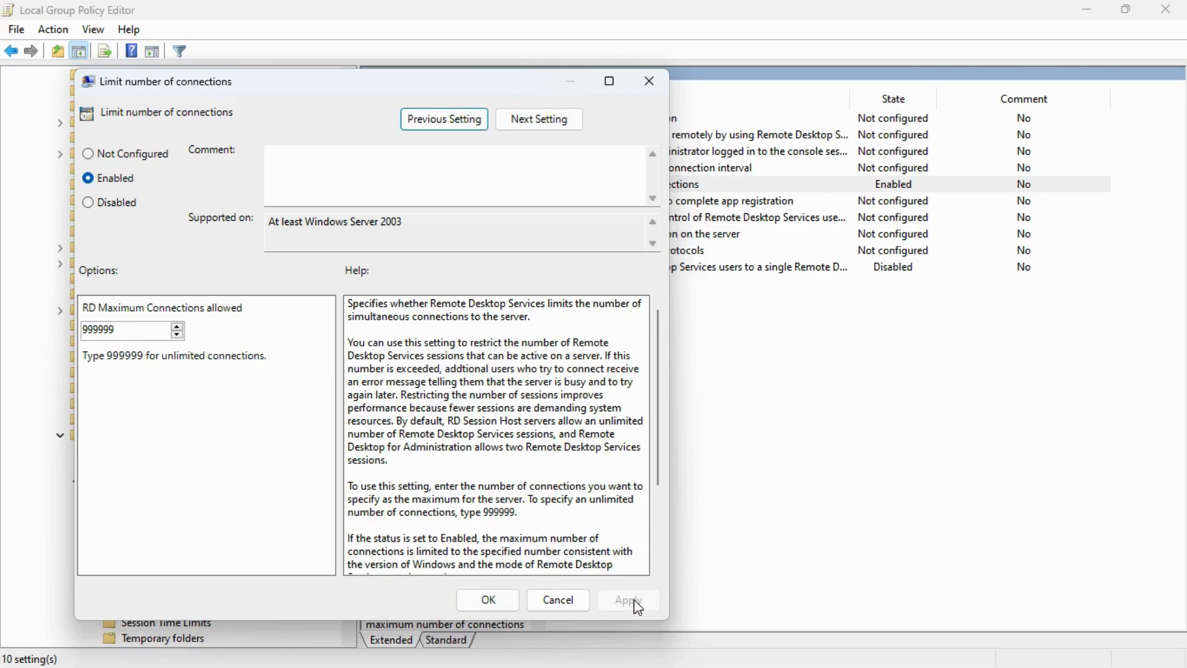
click(489, 599)
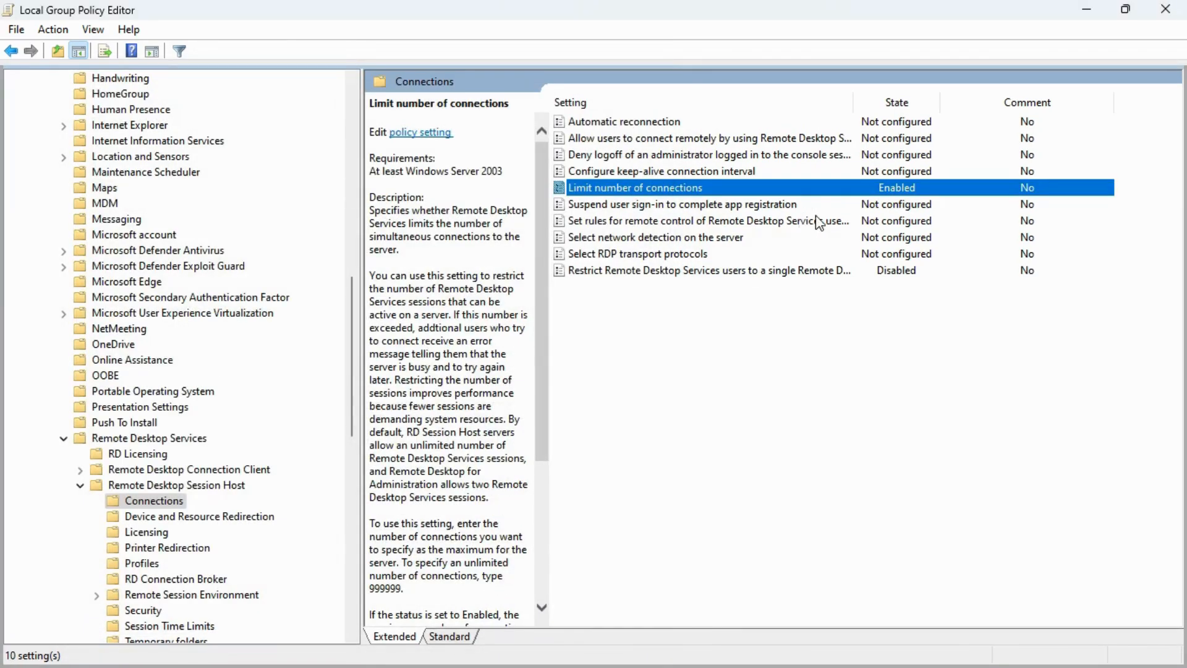
Keep Restrict Remote Desktop Services users to a single session Disabled
click(622, 272)
double_click(620, 270)
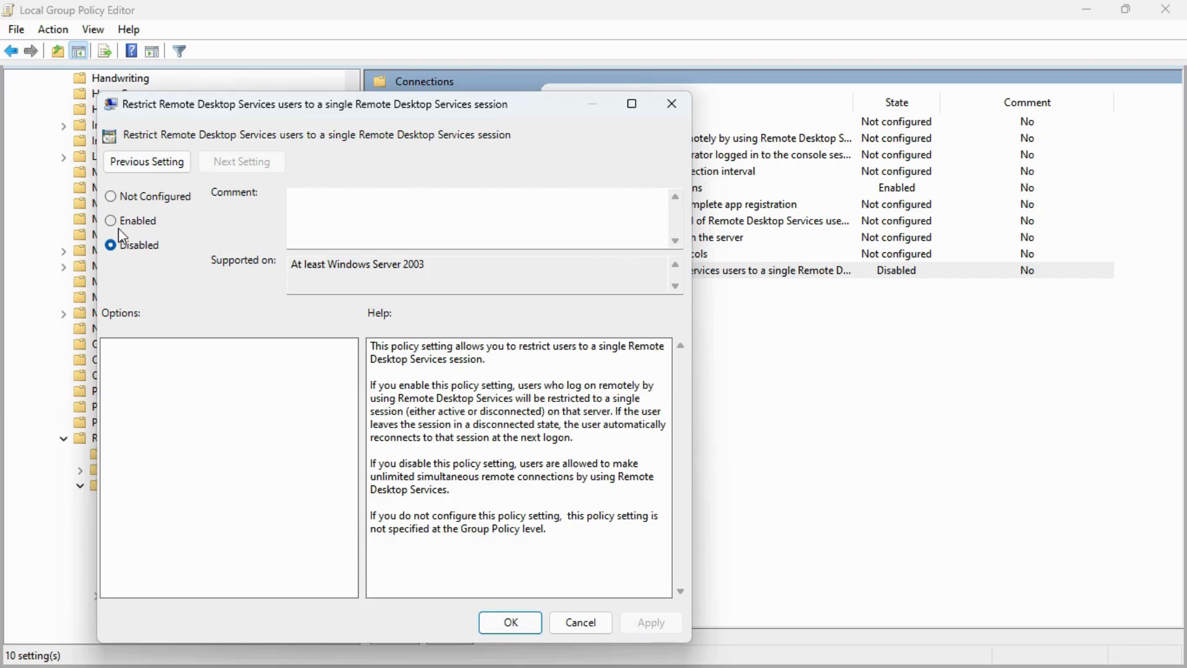
click(117, 195)
click(649, 622)
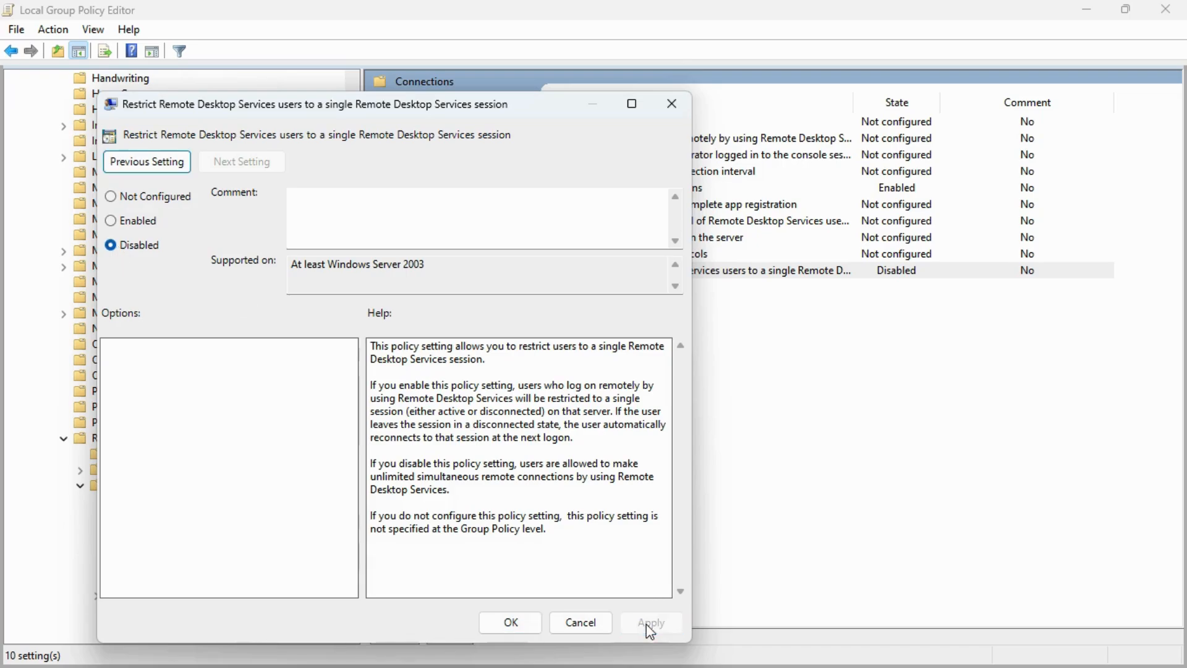
click(521, 620)
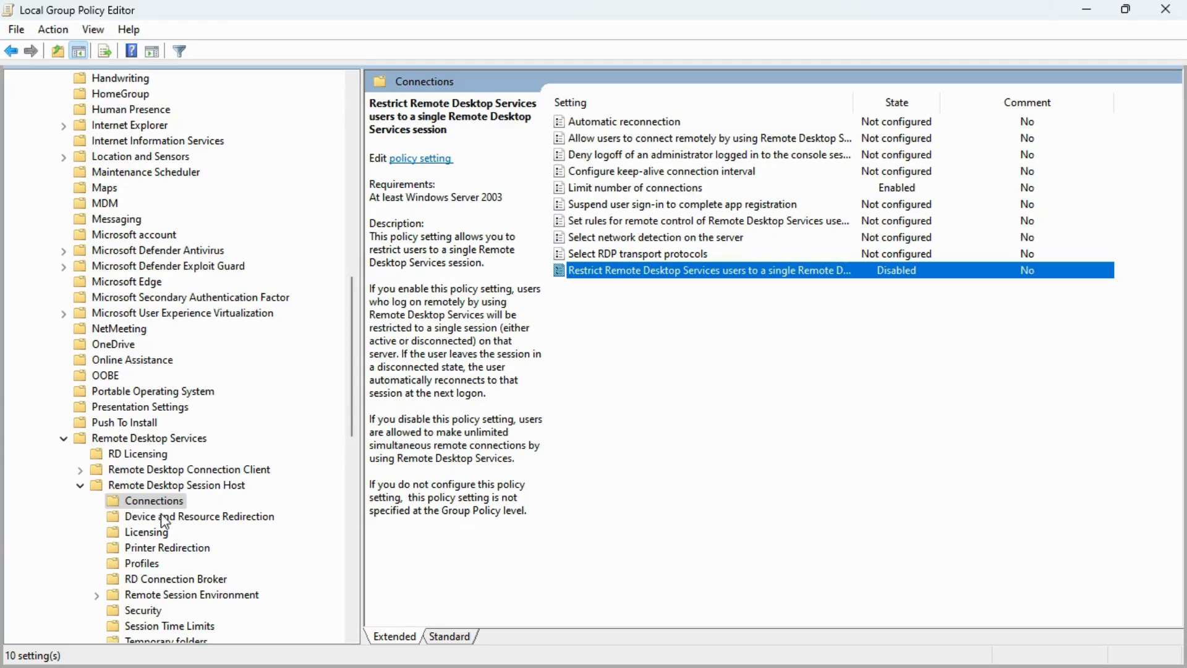
click(184, 521)
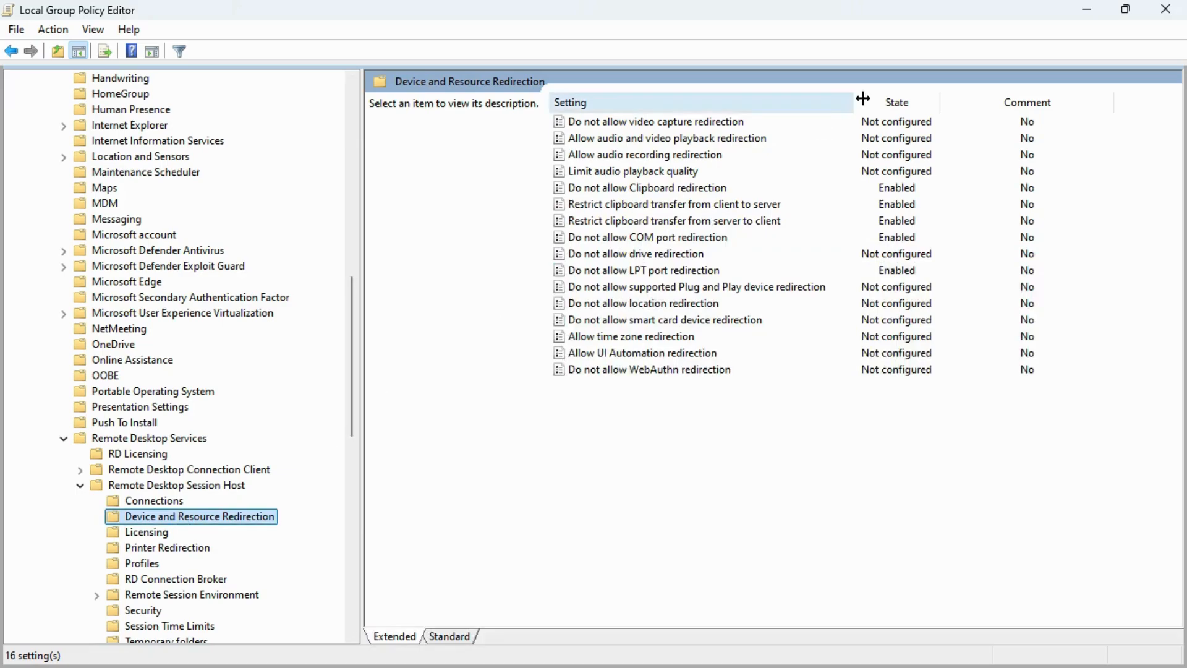
Reapply Enabled to the Do not allow Clipboard redirection policy
click(883, 193)
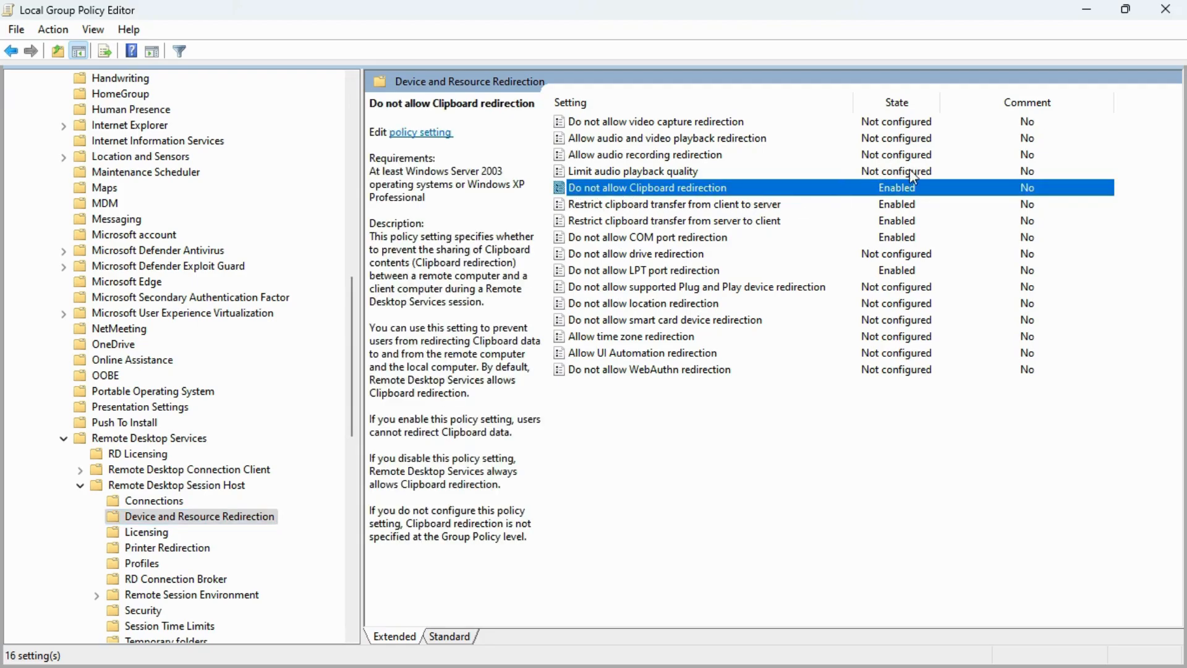
double_click(915, 189)
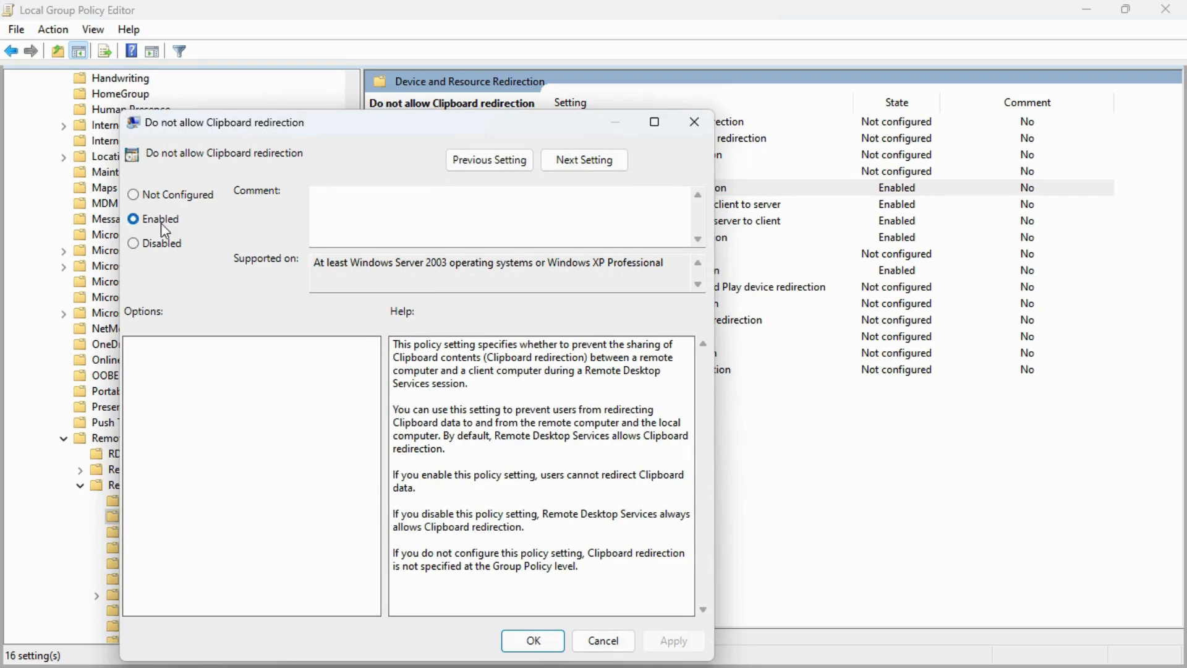
click(163, 195)
click(149, 219)
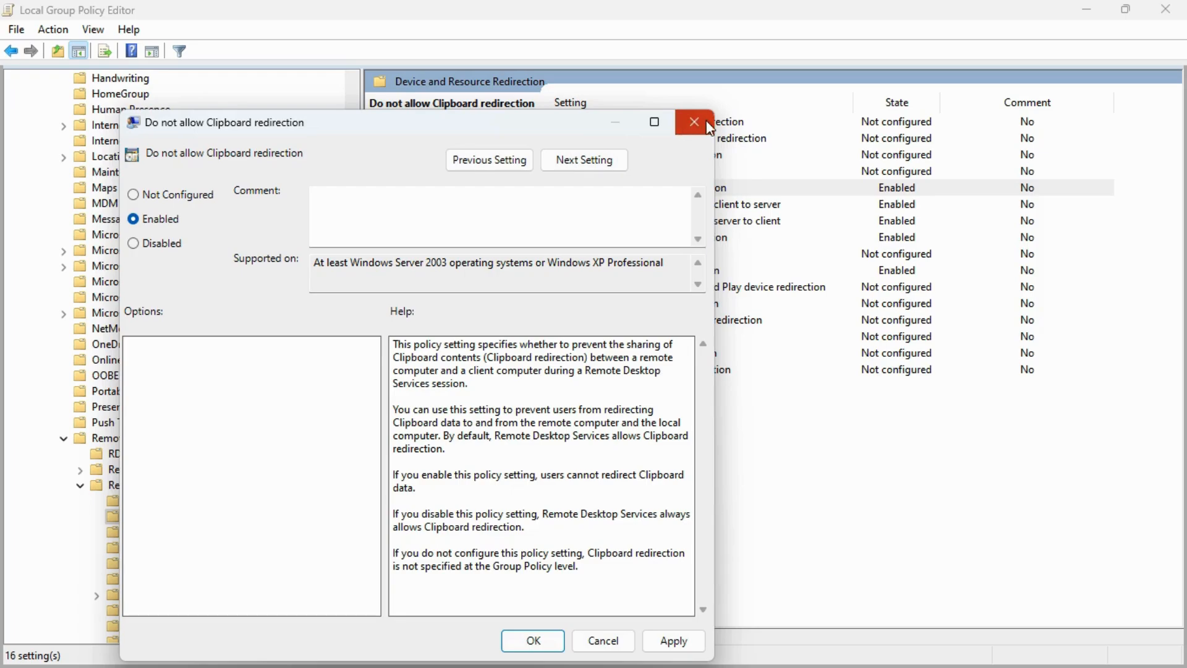
click(675, 639)
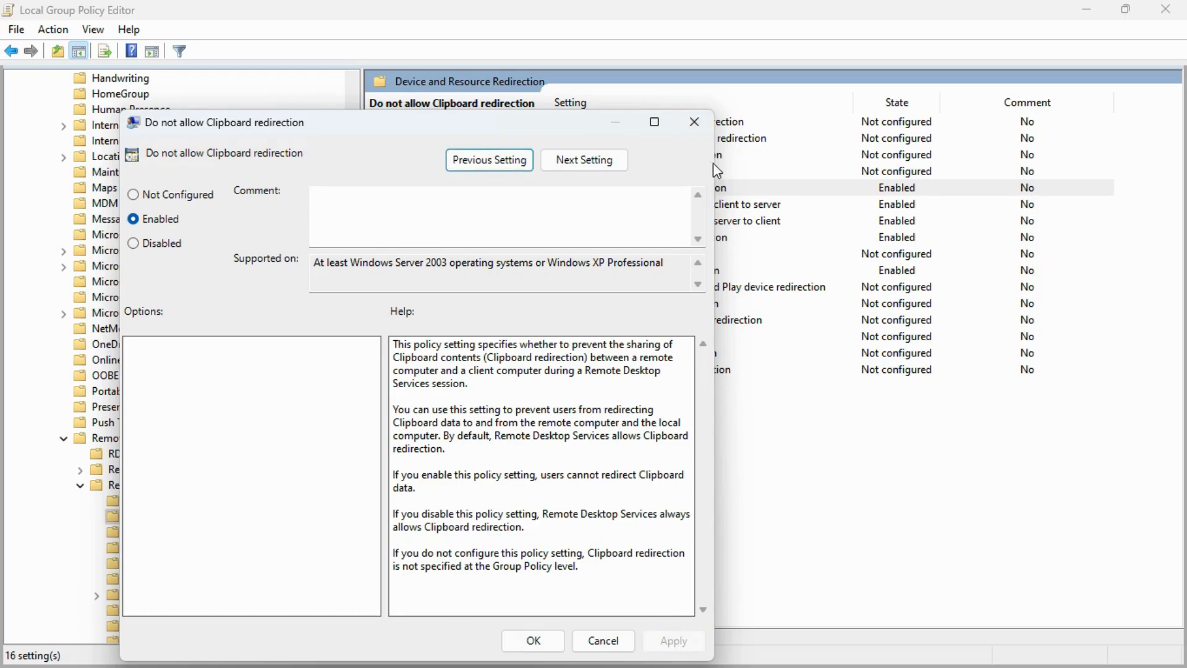
click(694, 122)
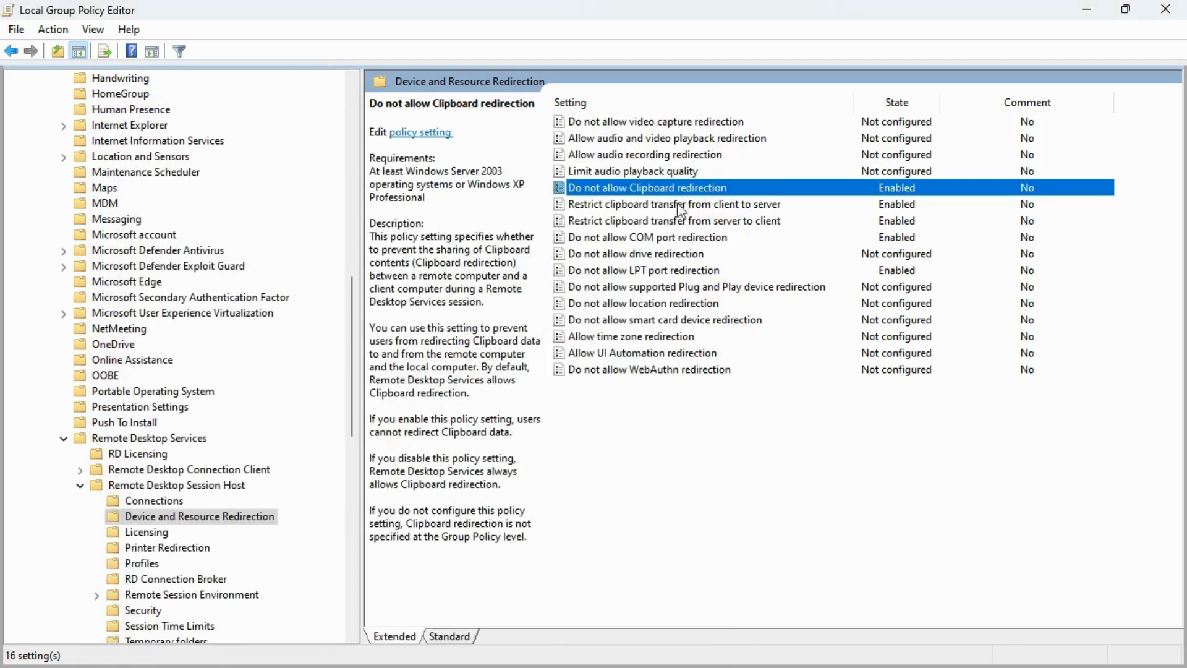
Set Restrict clipboard transfer from client to server to Enabled
click(638, 211)
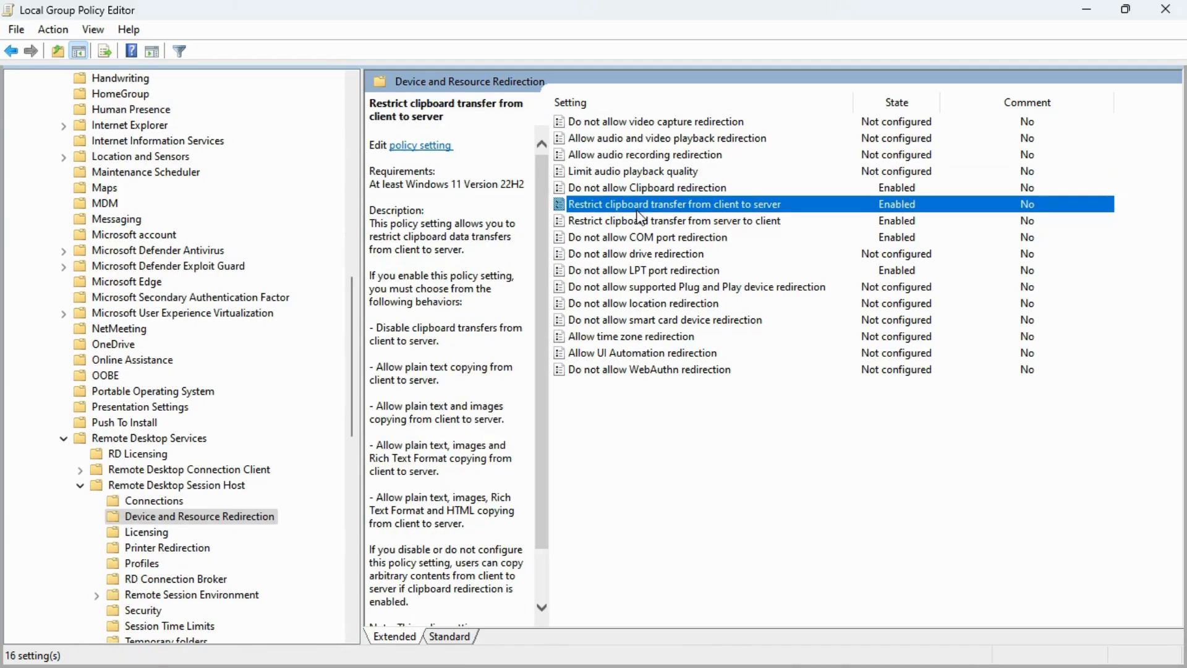
double_click(628, 210)
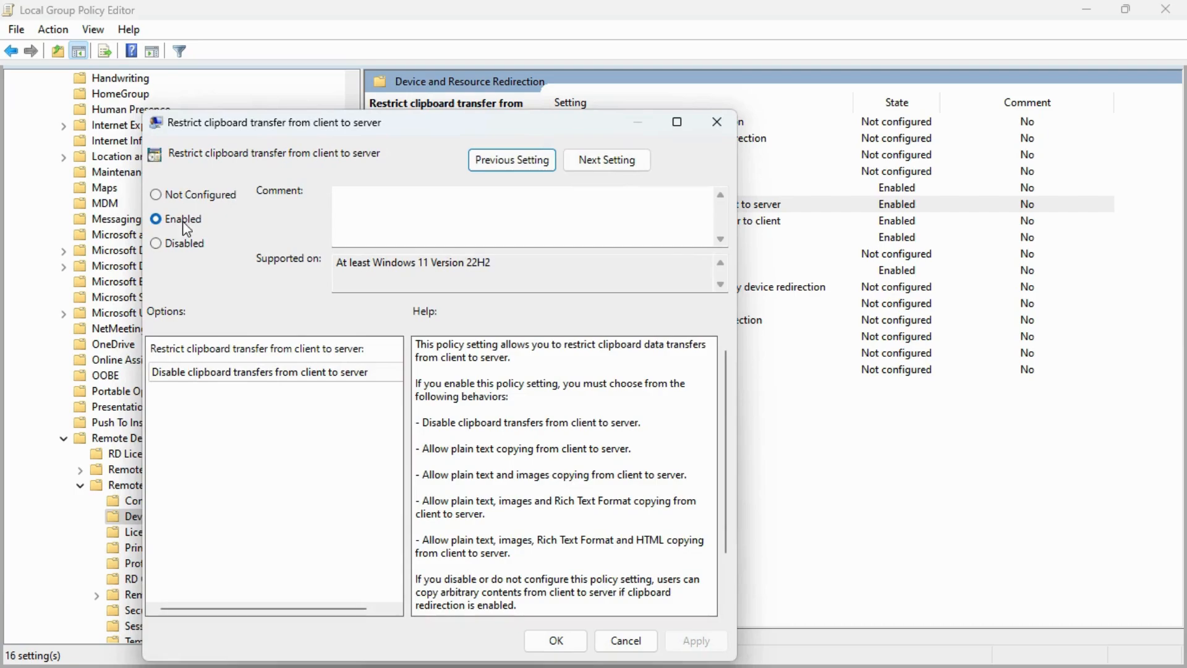
click(166, 195)
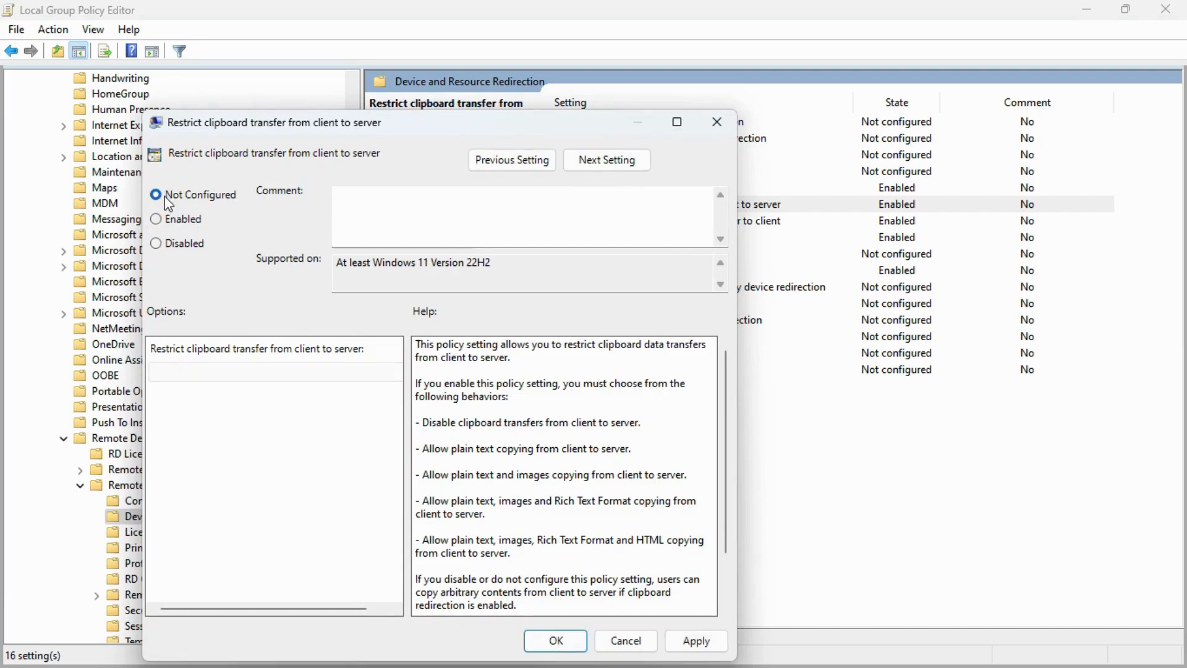
click(157, 219)
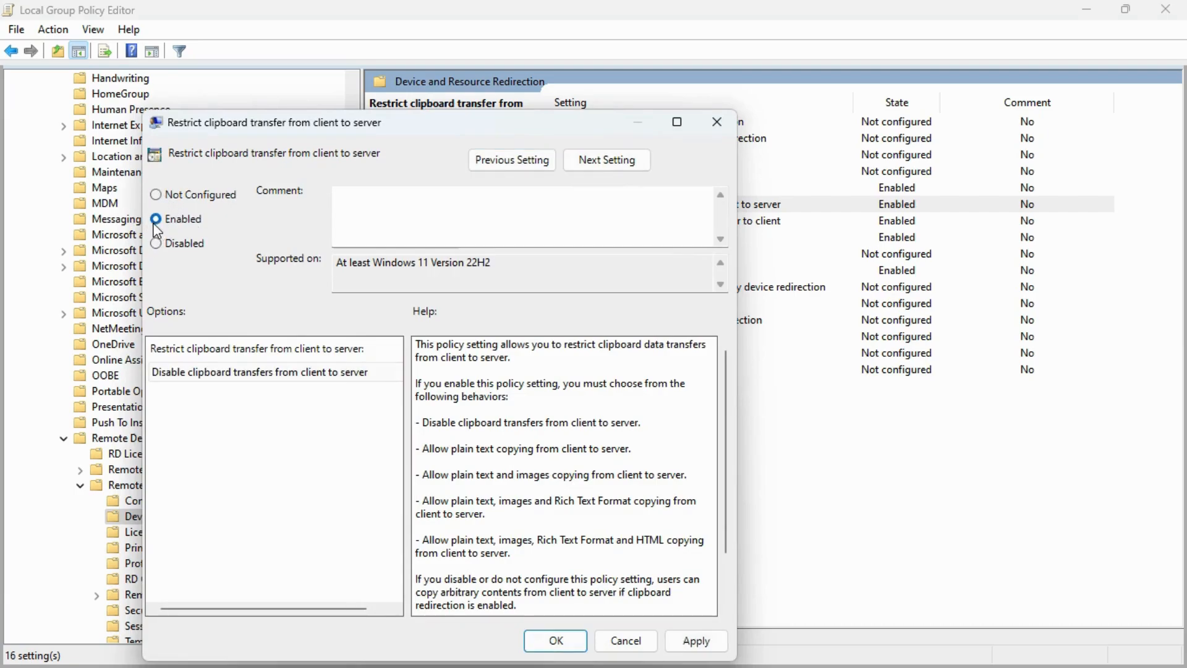
click(695, 643)
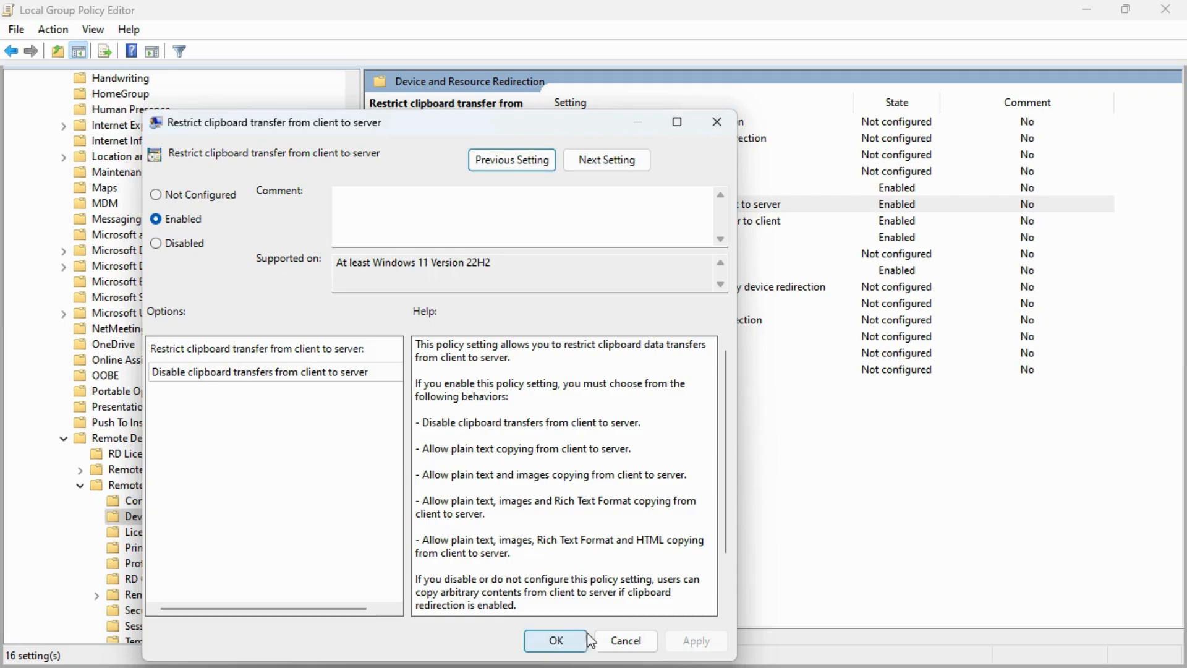
click(567, 641)
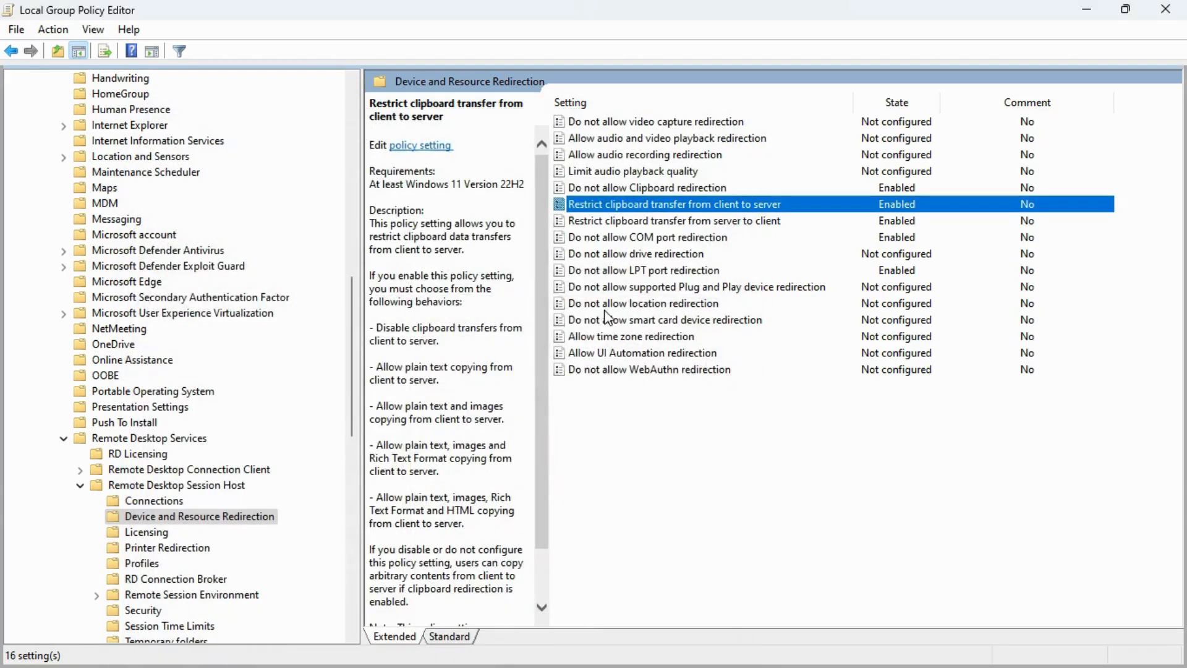
Set Restrict clipboard transfer from server to client to Enabled
click(643, 222)
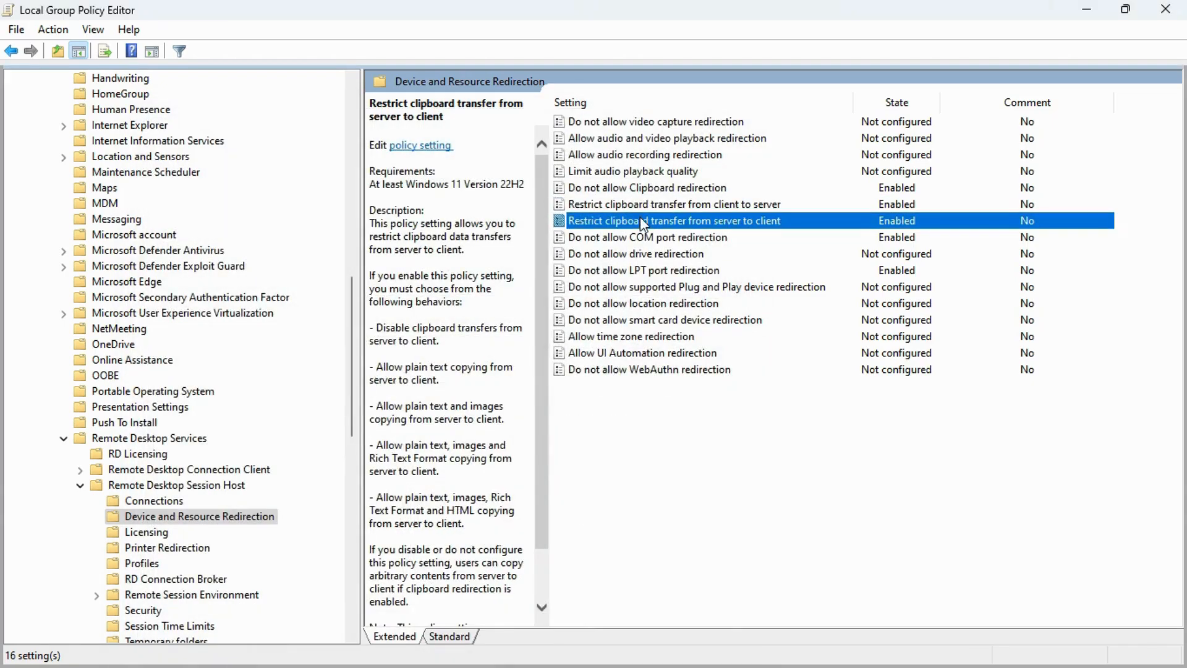
double_click(642, 220)
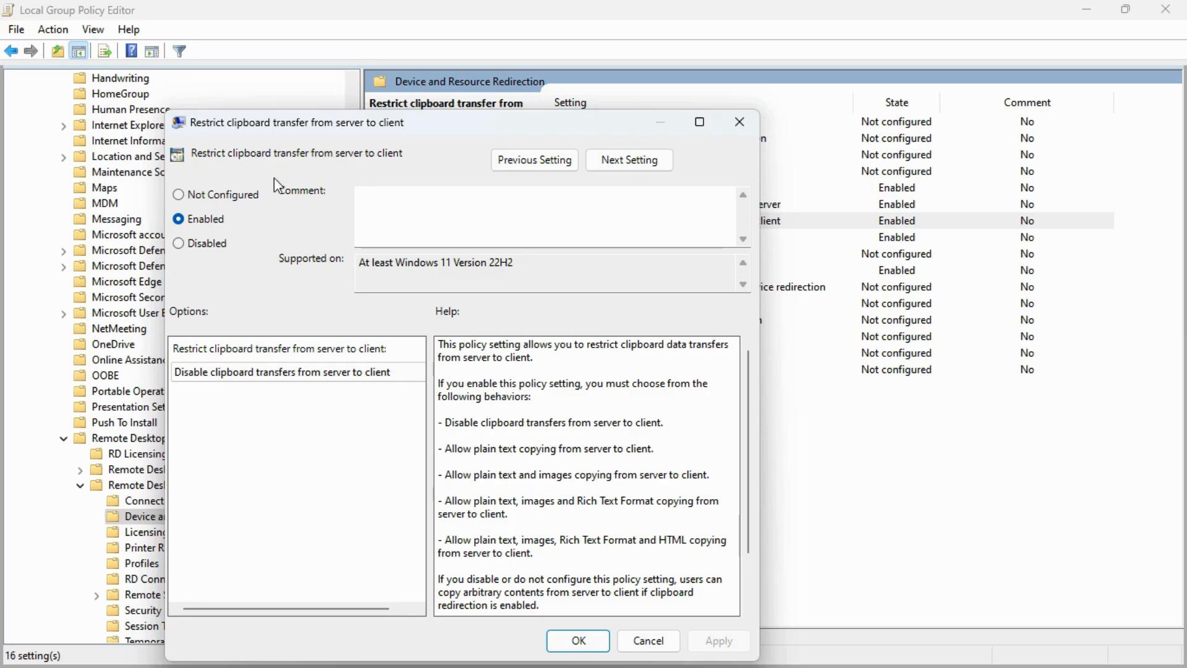
click(179, 195)
click(180, 220)
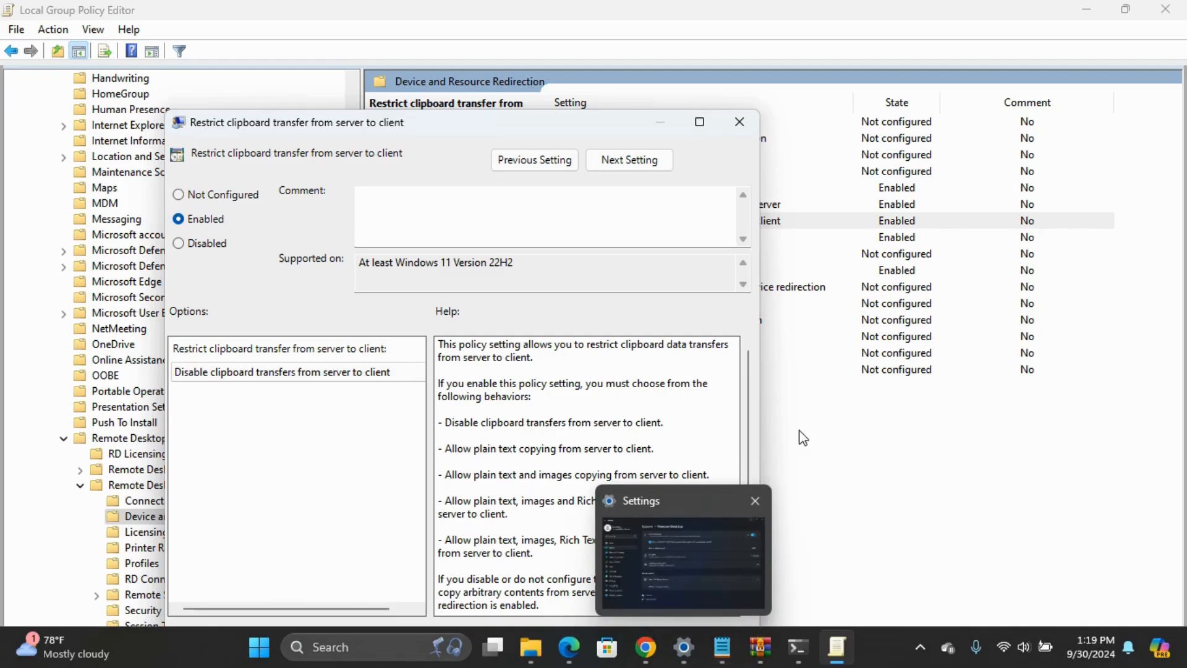
click(579, 640)
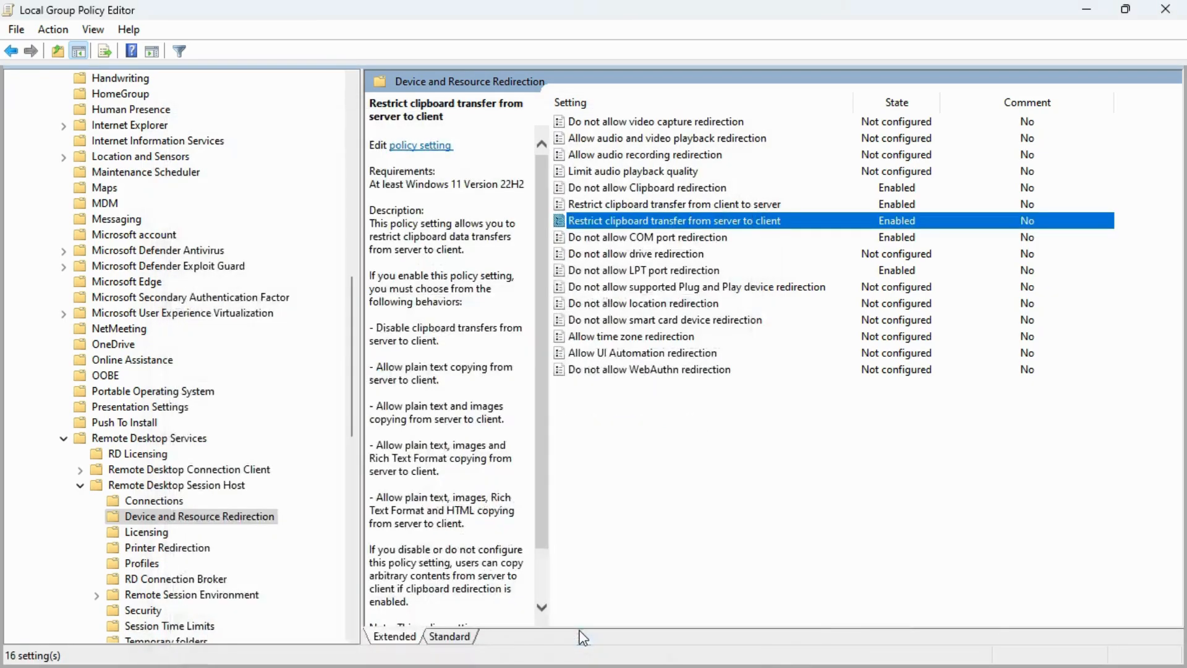
Reapply Enabled to Do not allow COM port redirection
click(650, 244)
double_click(650, 244)
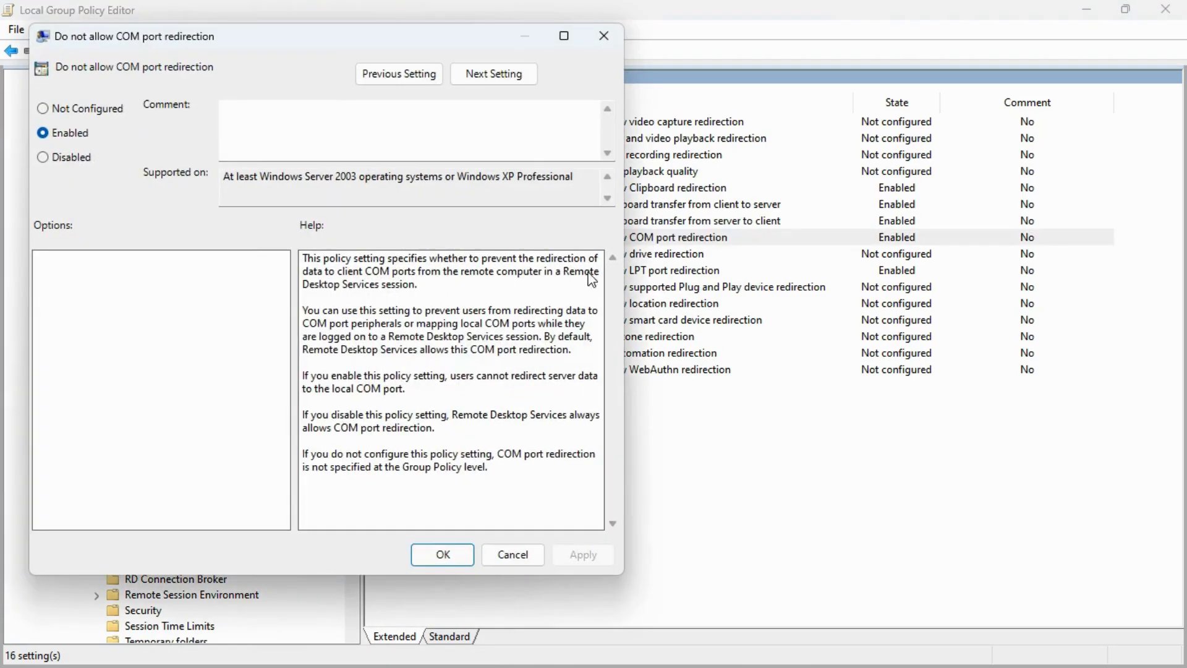
click(56, 111)
click(57, 142)
click(563, 558)
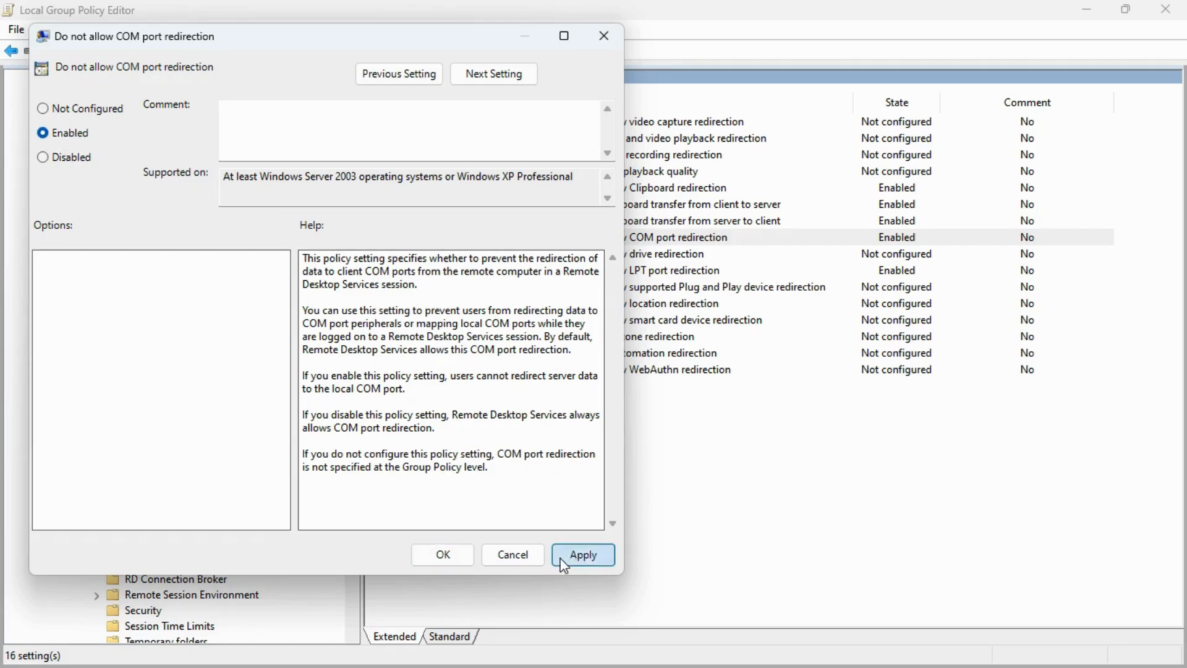
click(444, 555)
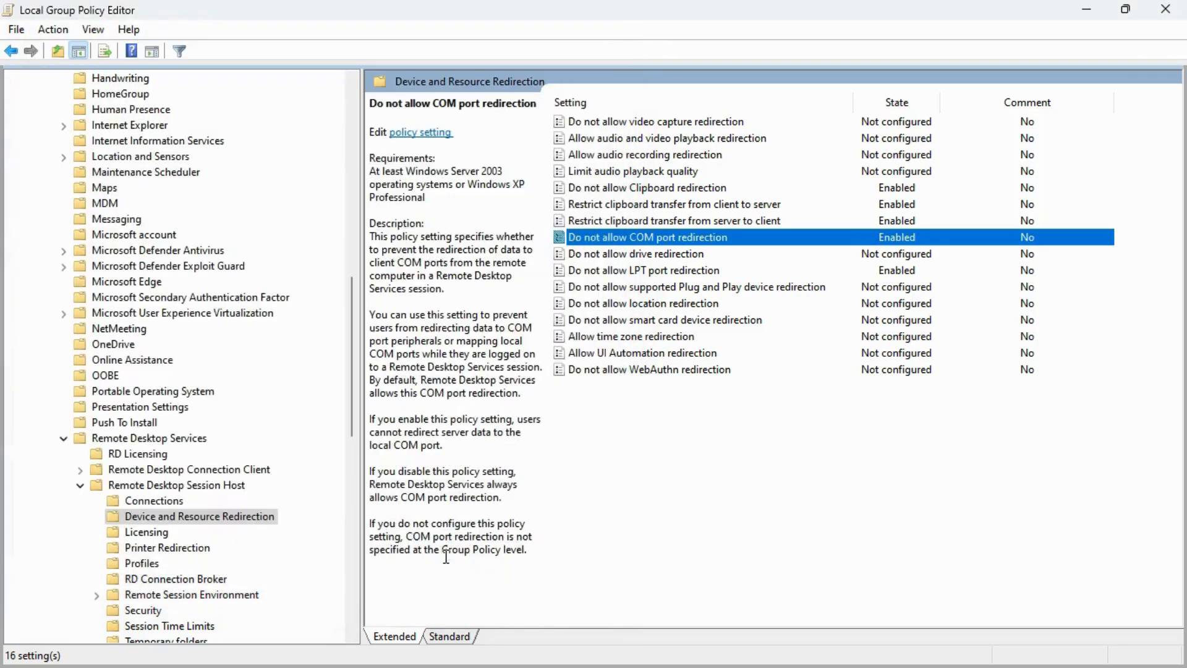
Reapply Enabled to Do not allow LPT port redirection and close the editor
click(579, 272)
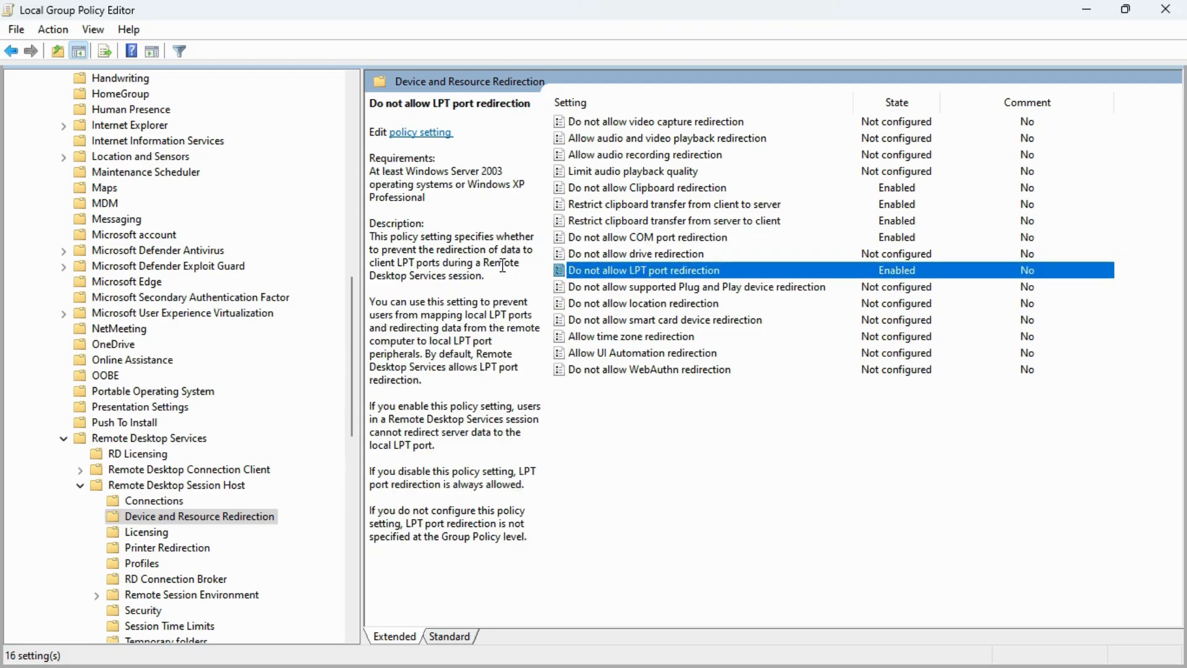
click(571, 254)
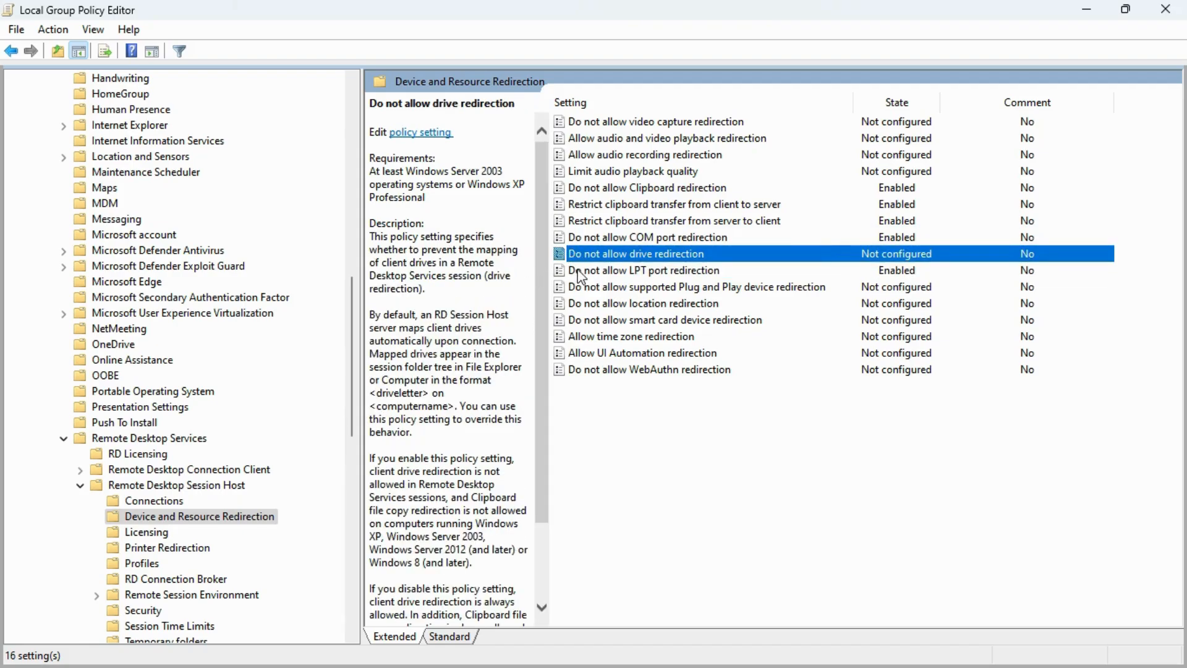
click(580, 276)
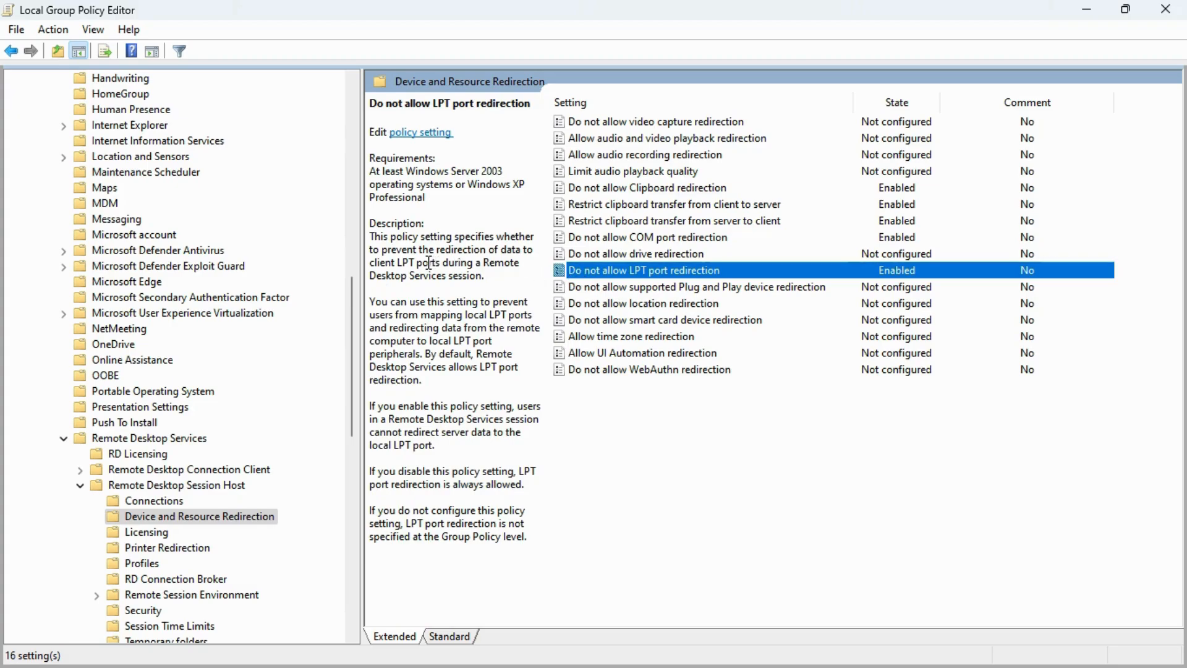
double_click(599, 270)
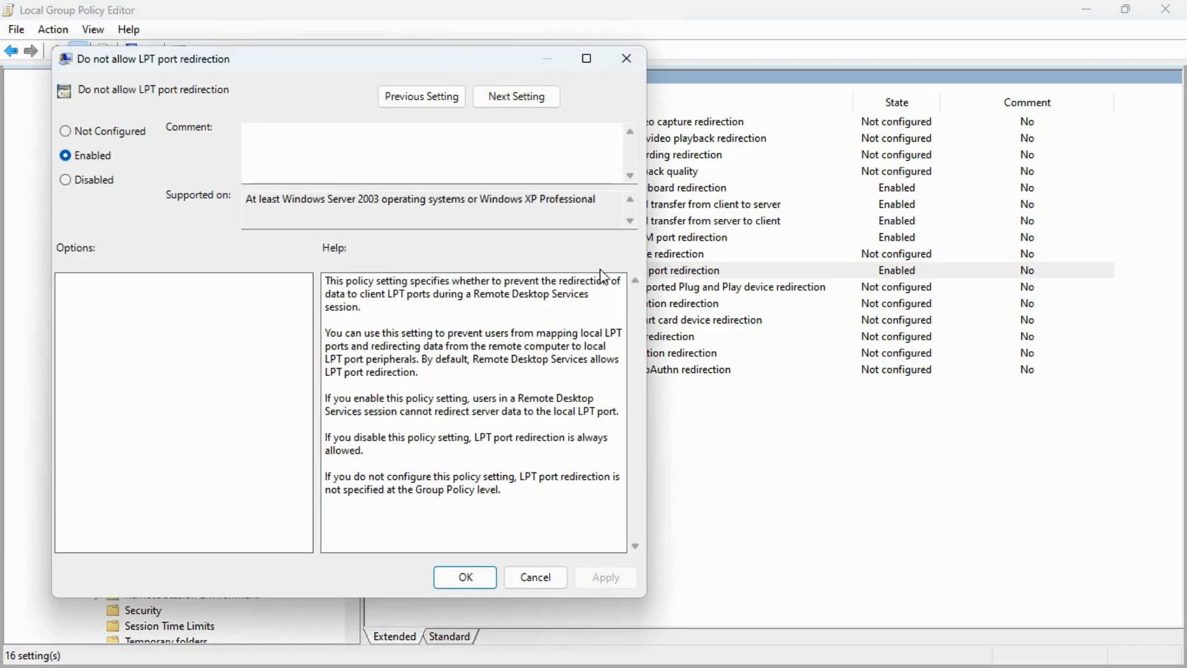
click(144, 131)
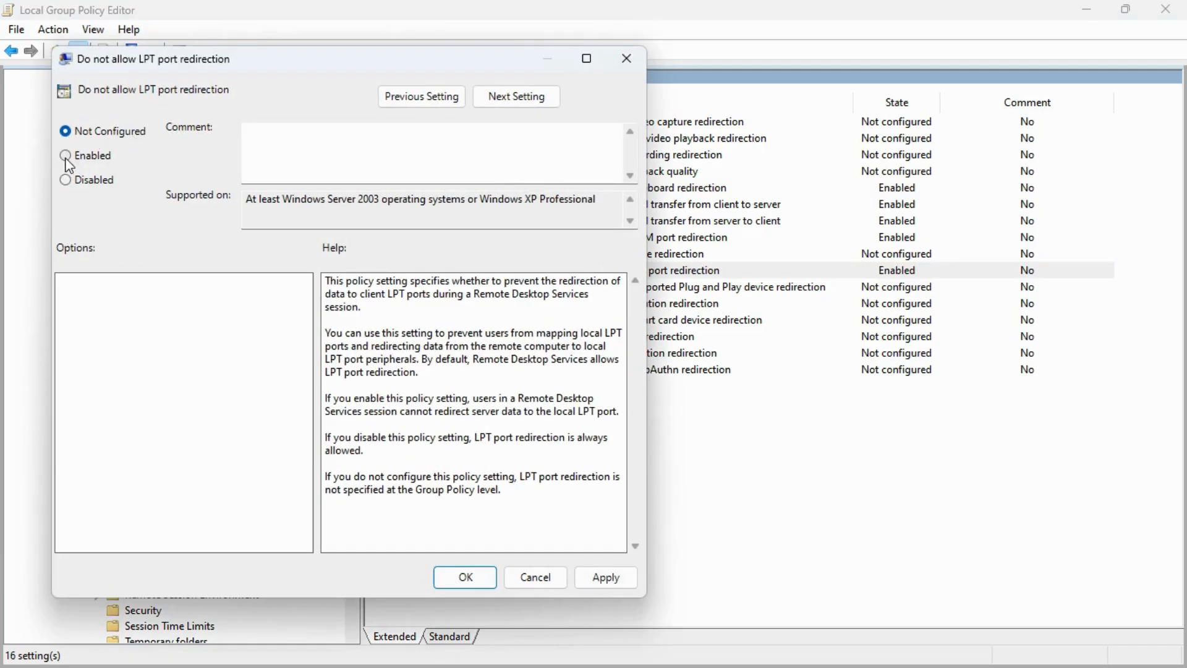
click(67, 159)
click(65, 131)
click(66, 157)
click(620, 576)
click(466, 577)
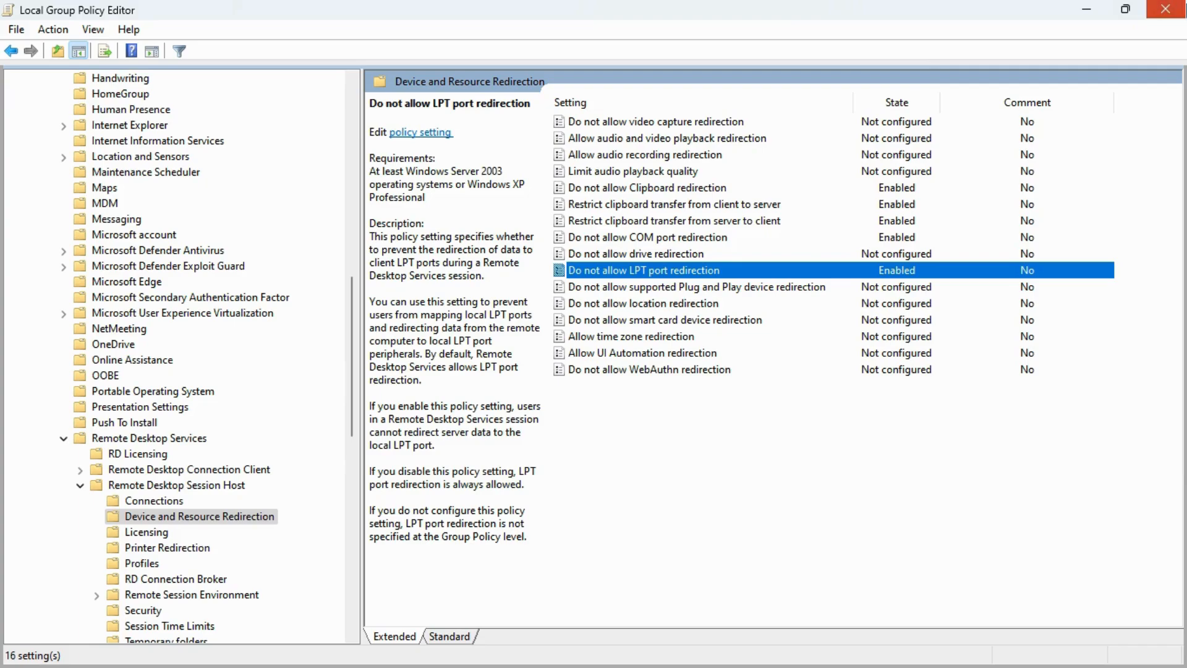
click(1165, 9)
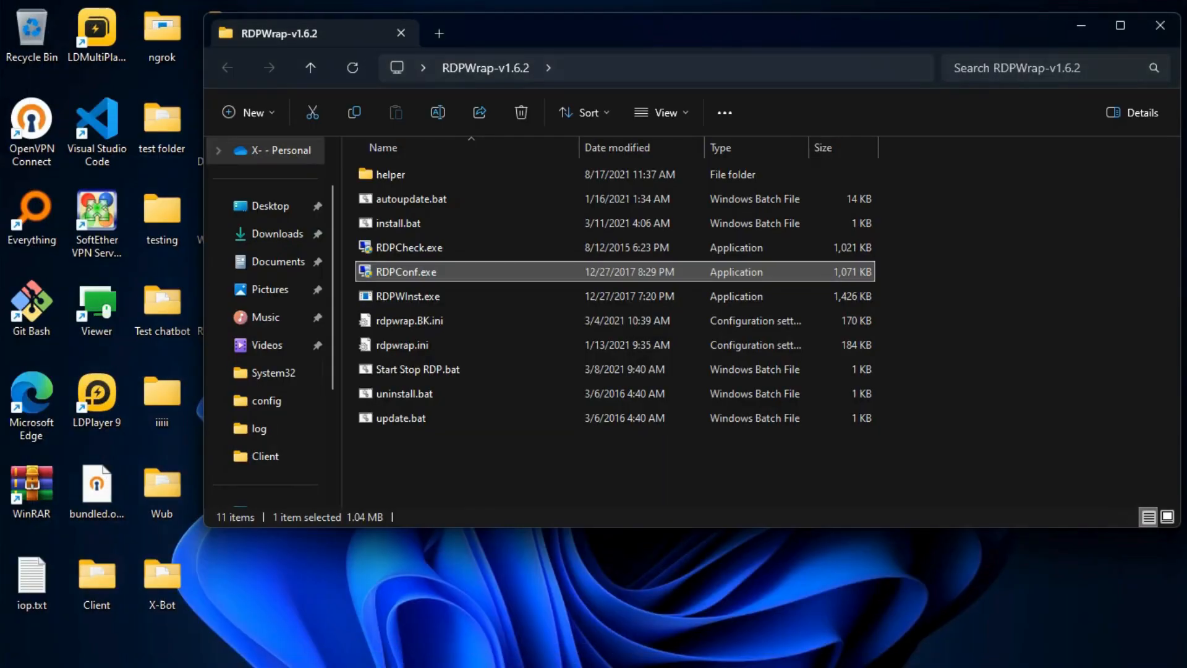
Minimize both Explorer windows and clear the admin Command Prompt with cls
click(1082, 26)
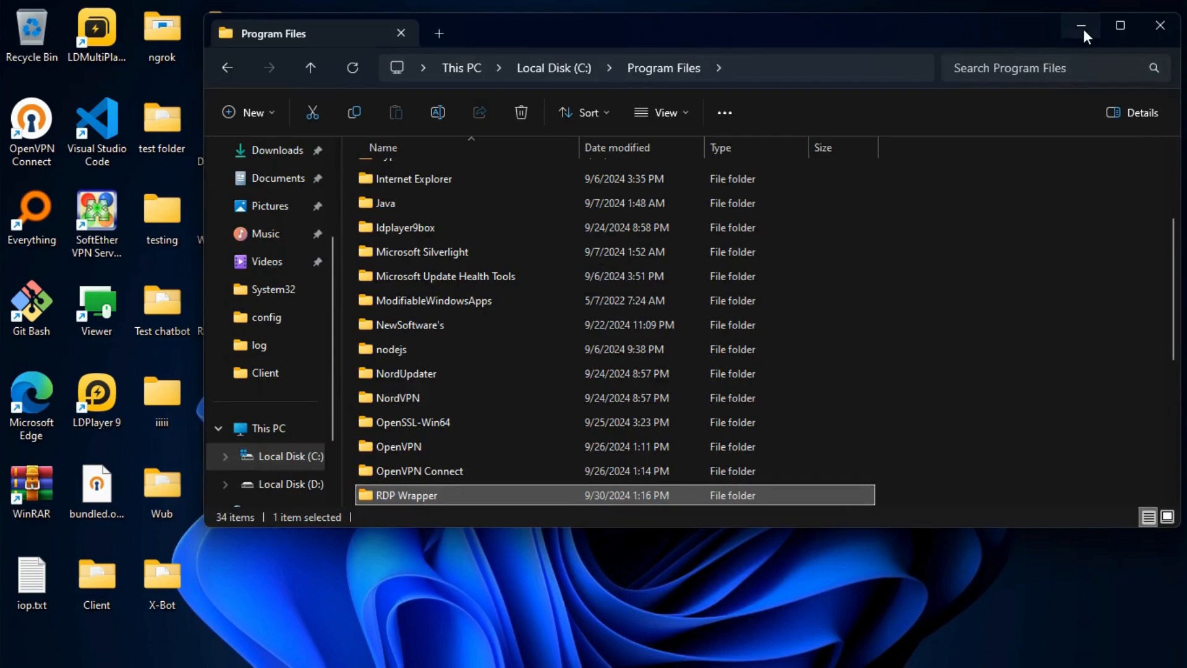
click(1081, 27)
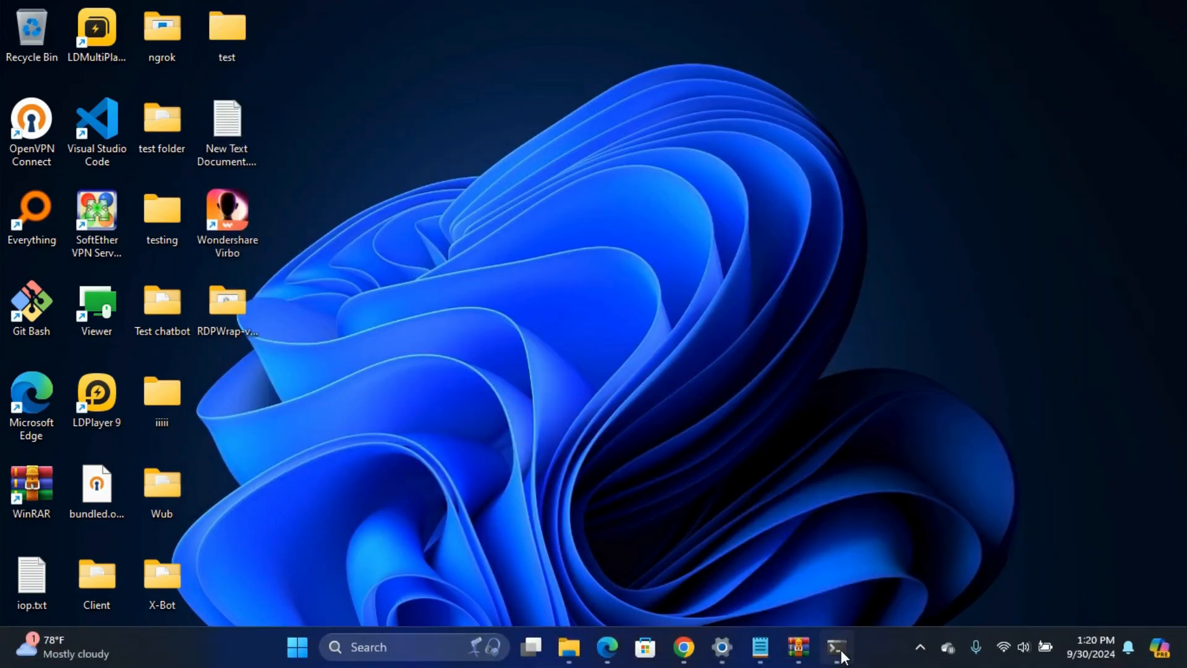
click(838, 649)
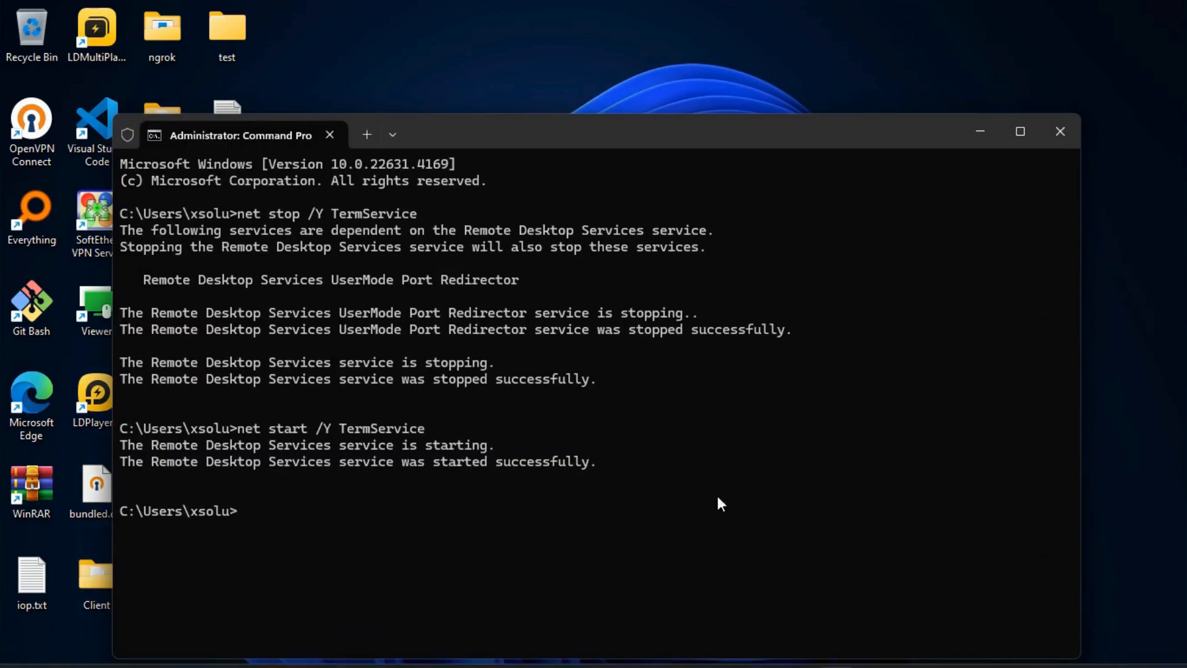
text(cls)
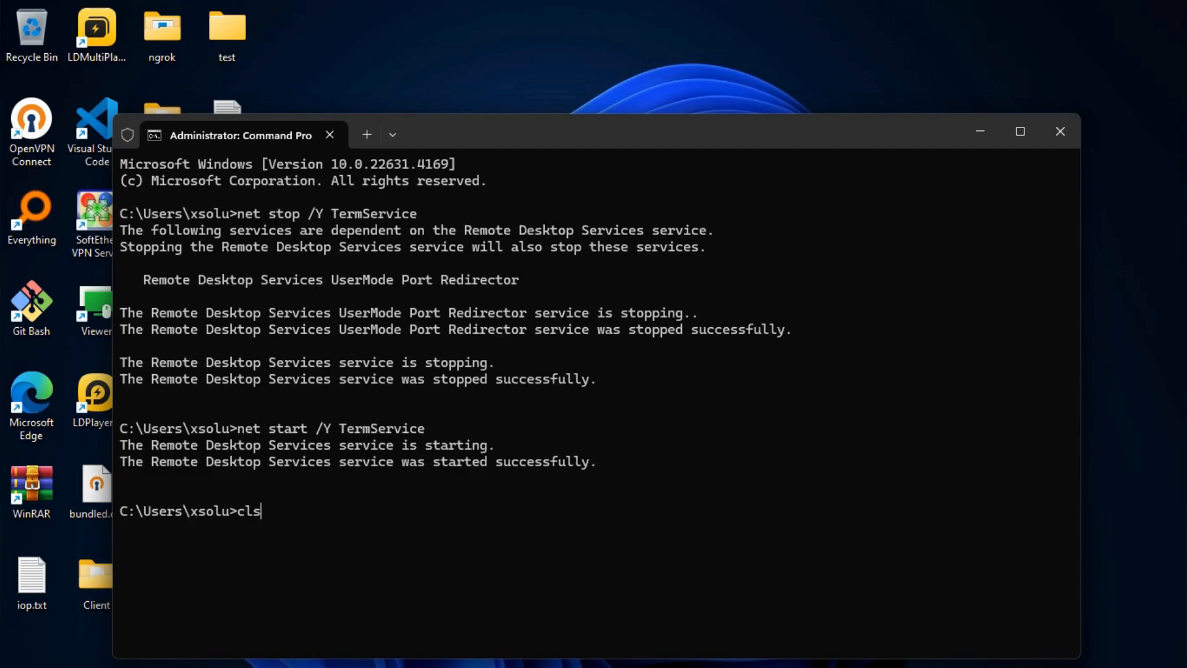
key(Return)
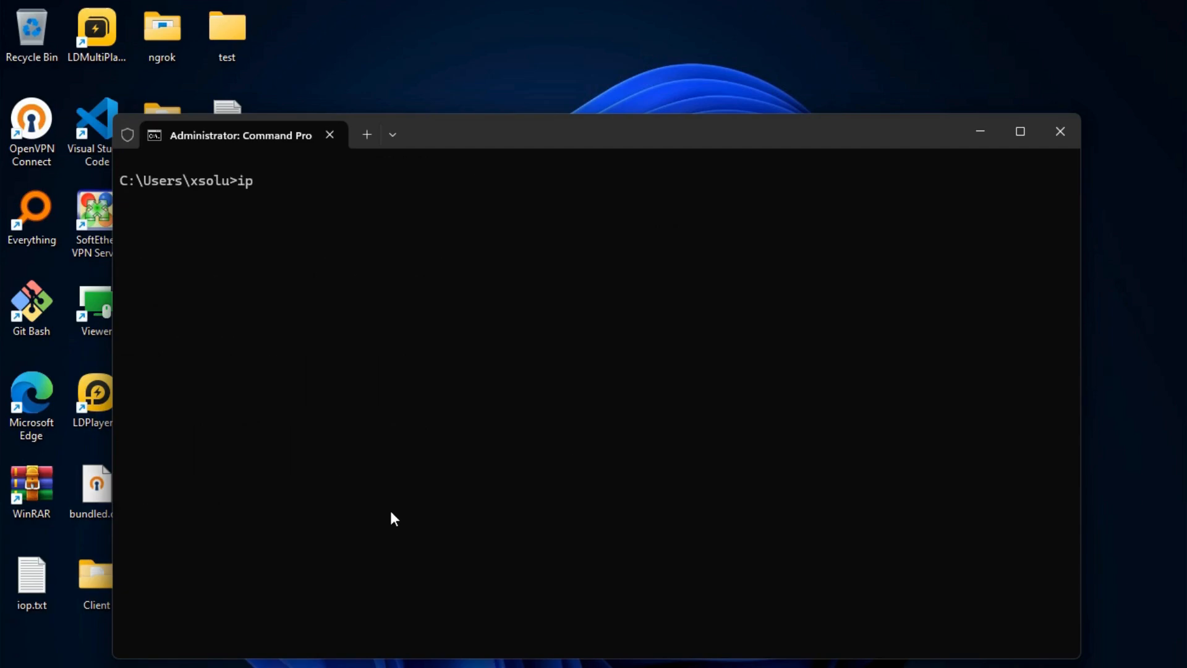
Run ipconfig and select the Wi-Fi IPv4 address 192.168.1.65
text(ipconfig)
key(Return)
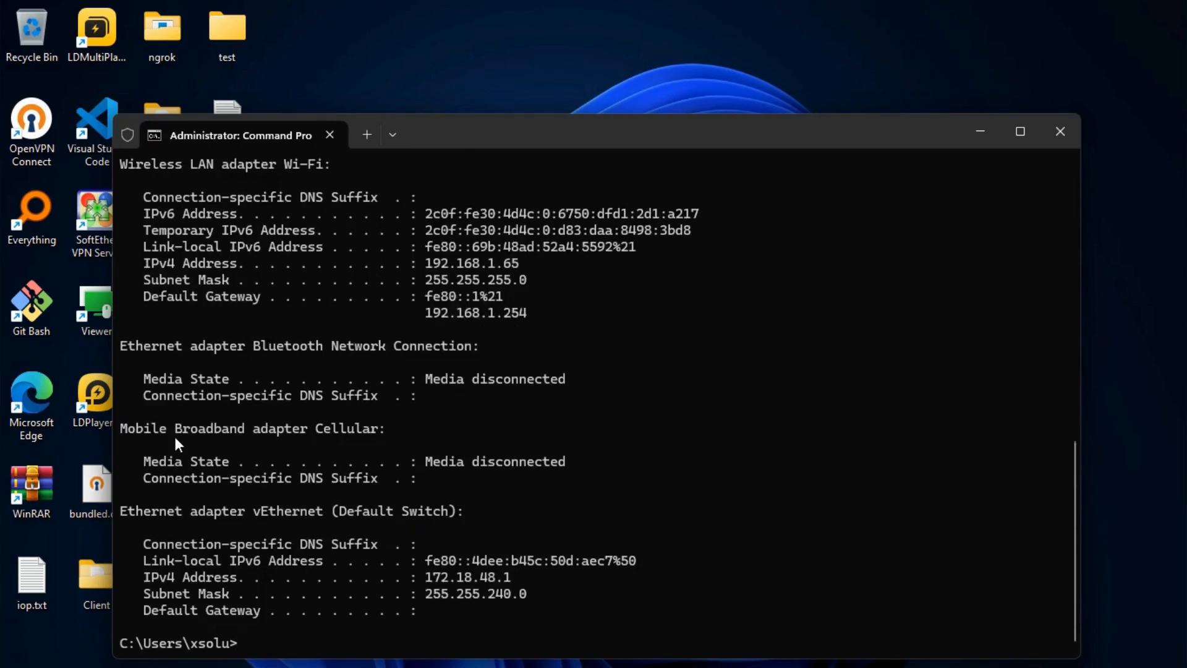
scroll(174, 434, up, 3)
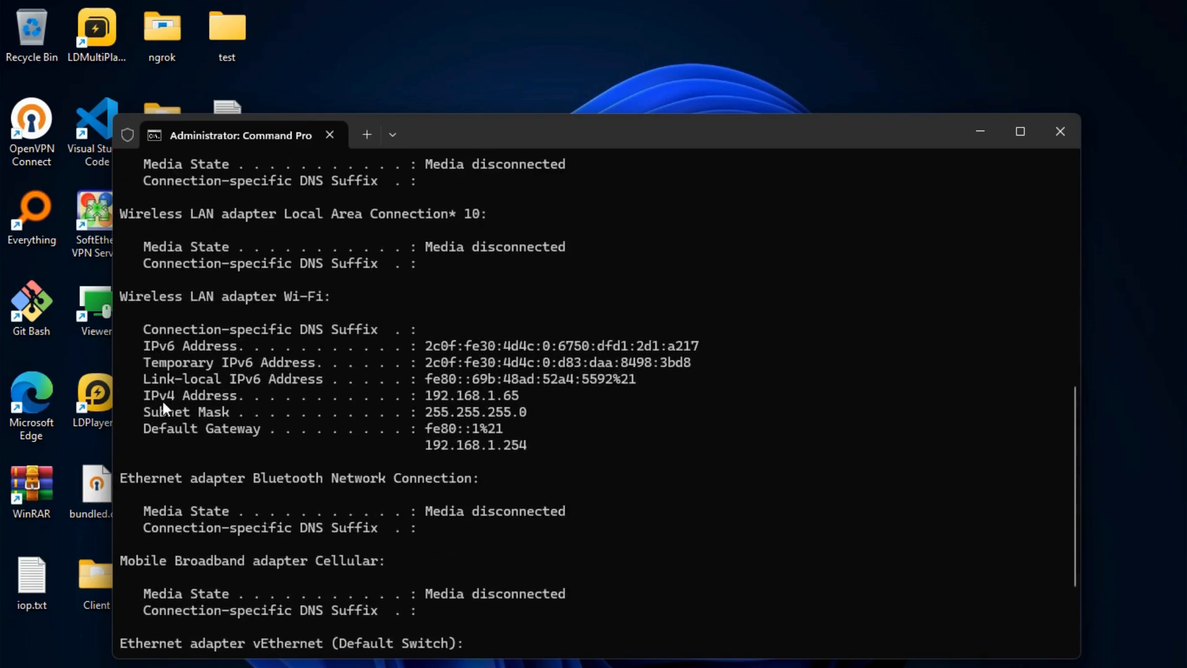
drag(291, 398, 501, 396)
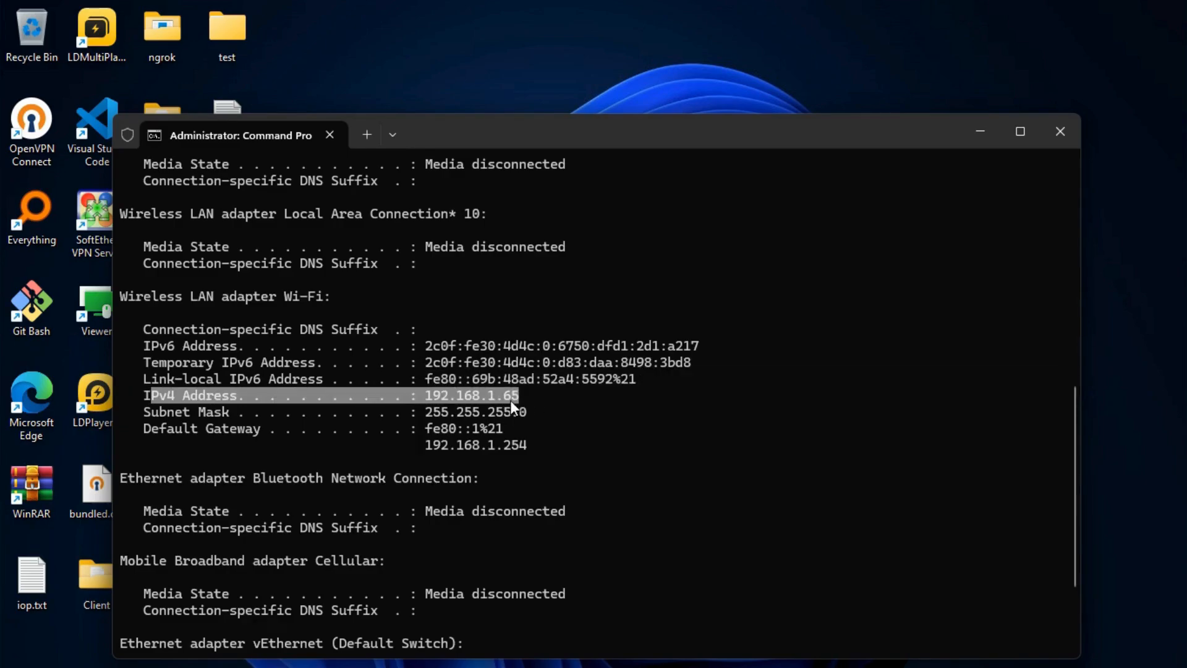
click(520, 400)
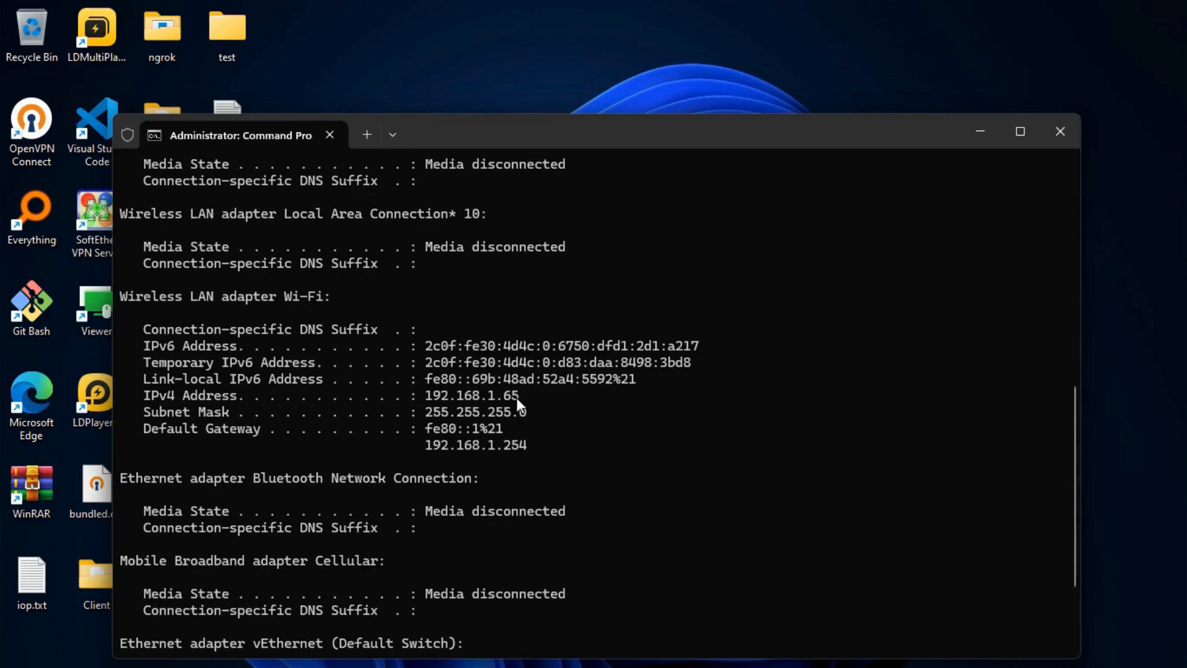
drag(457, 399, 427, 399)
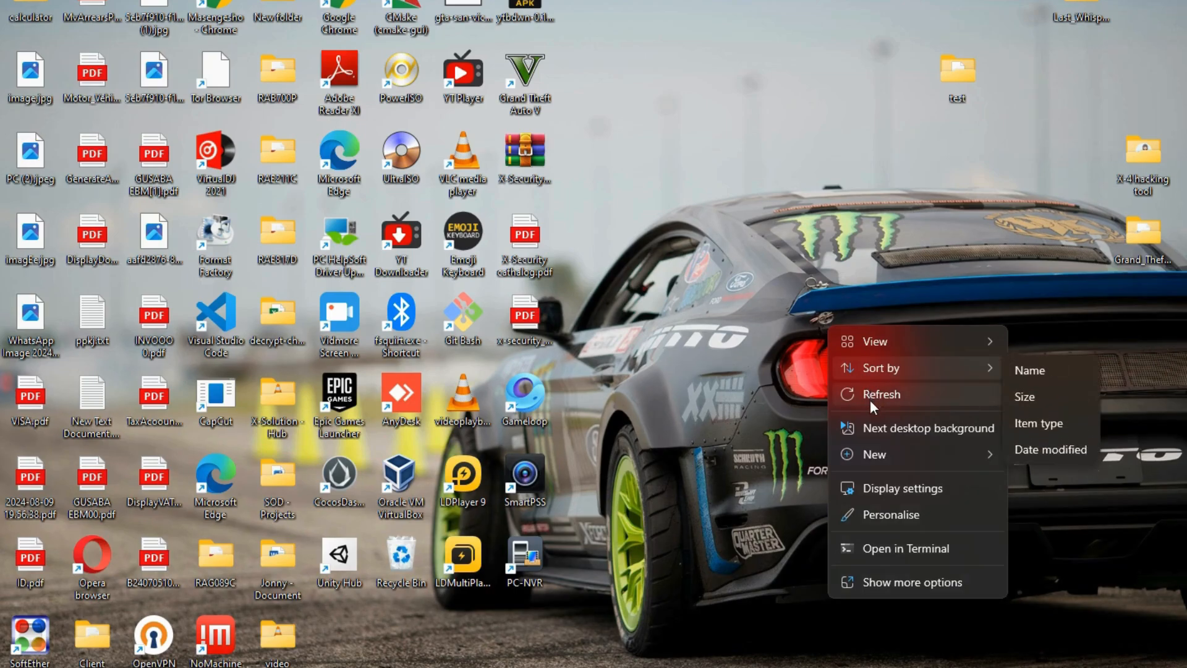
Refresh the desktop from its context menu
click(870, 396)
right_click(877, 386)
click(881, 394)
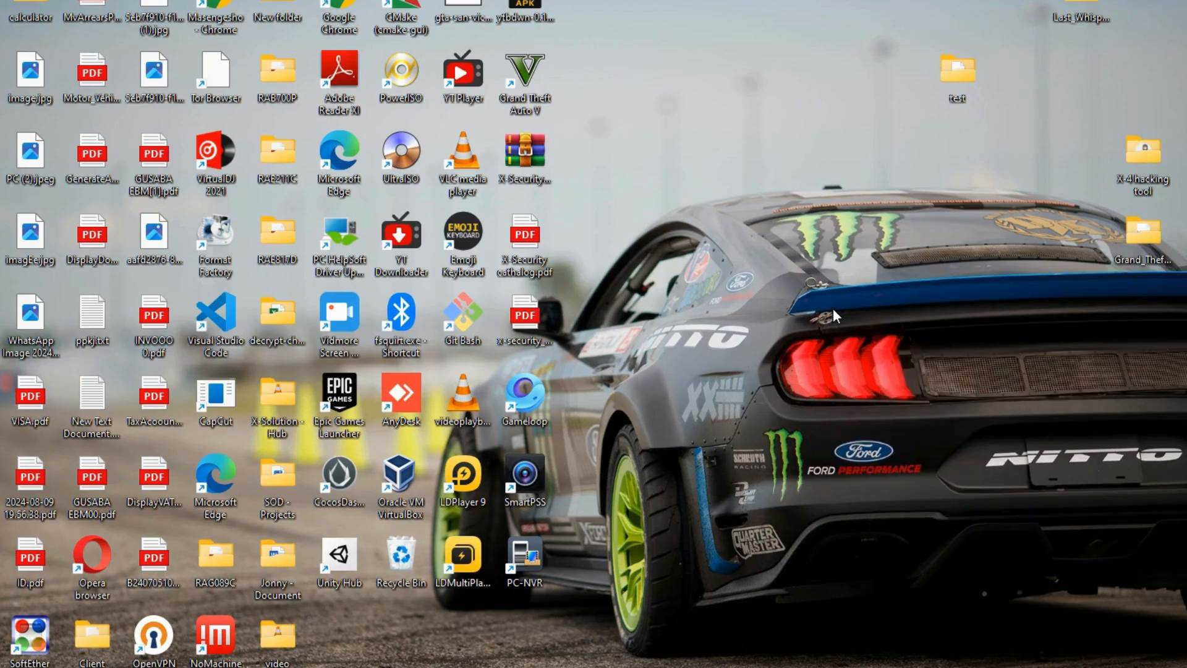
right_click(833, 308)
click(874, 380)
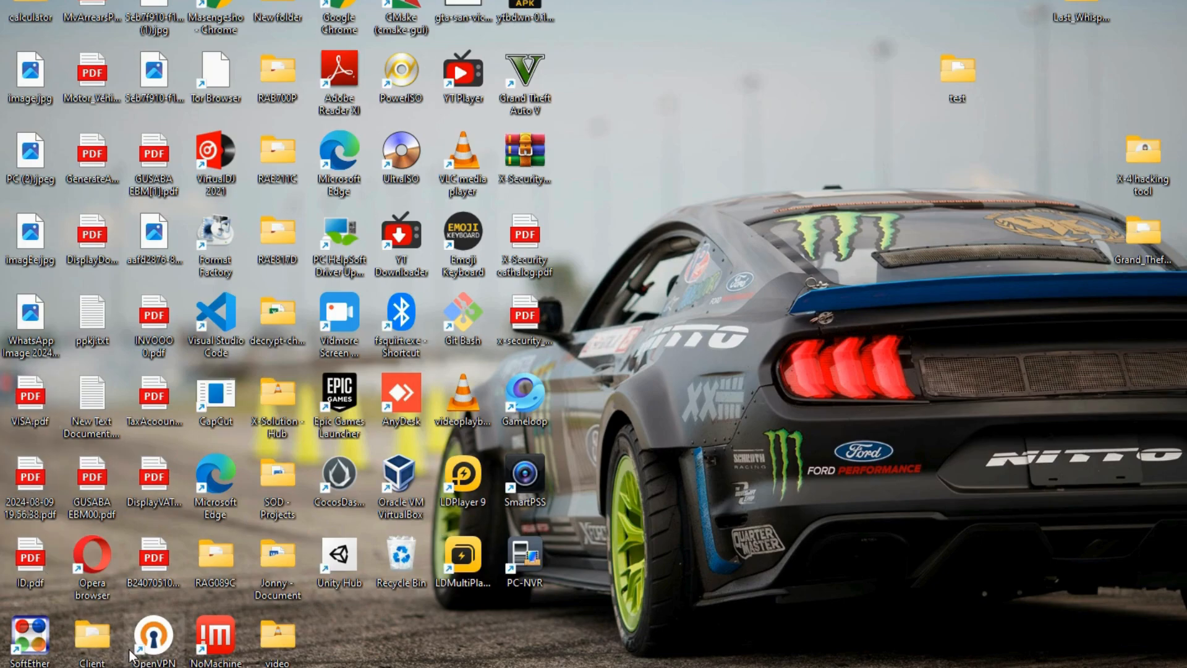
Launch Remote Desktop Connection and check the computer address 192.168.1.65
key(super)
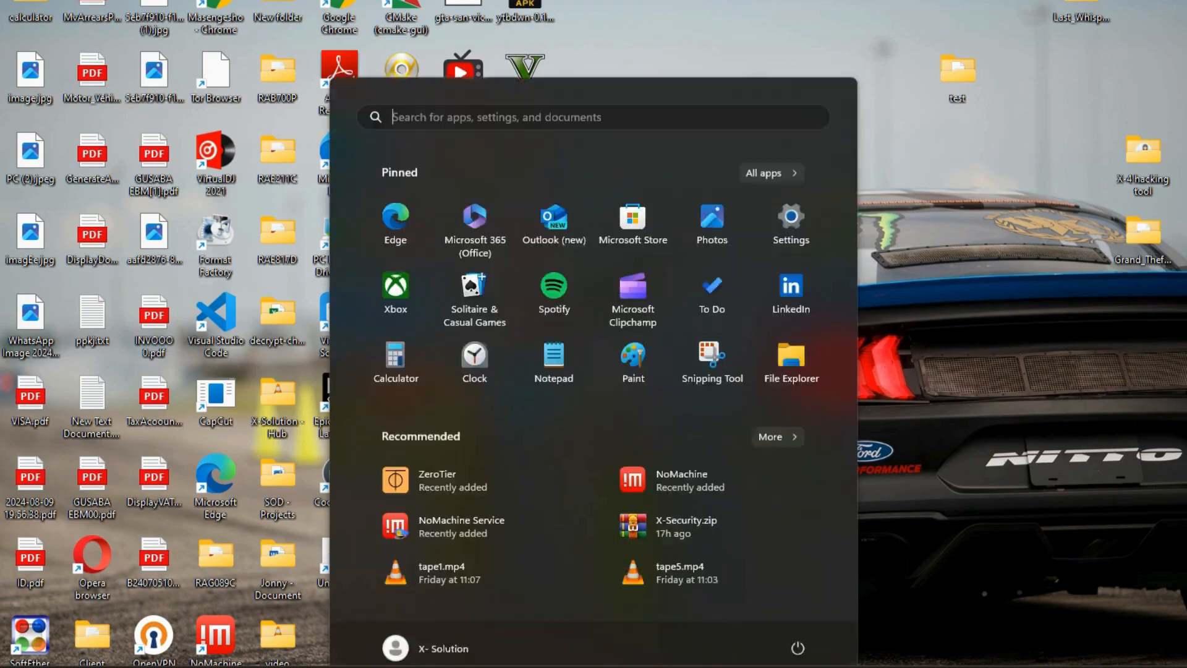
text(re)
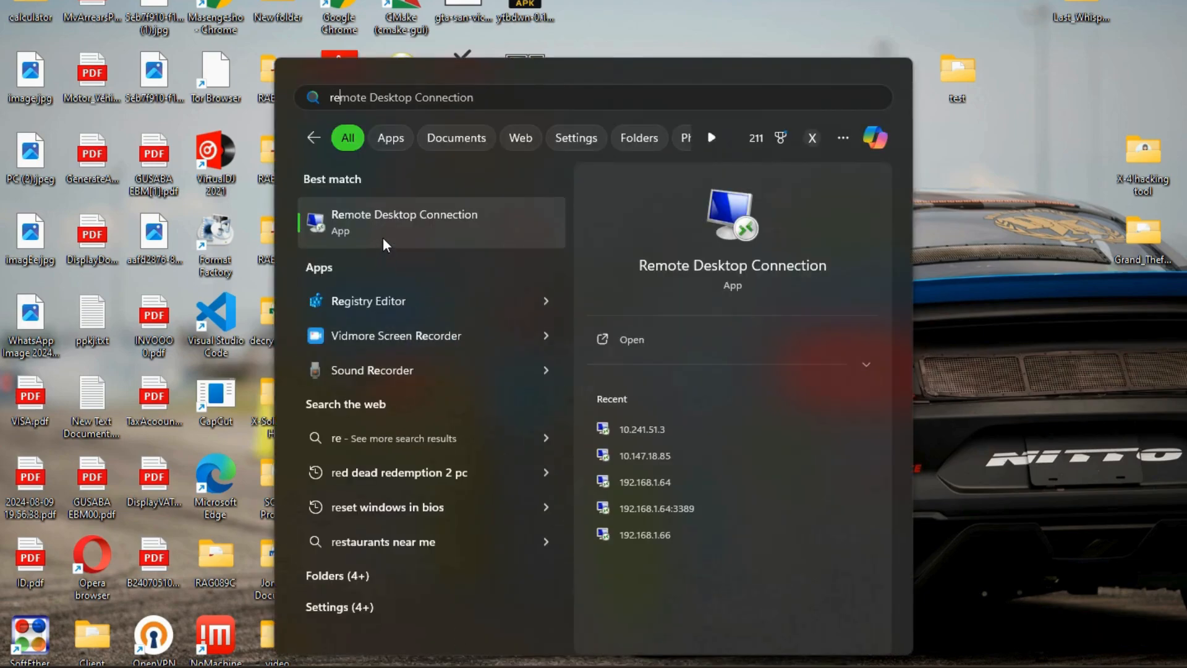
click(389, 233)
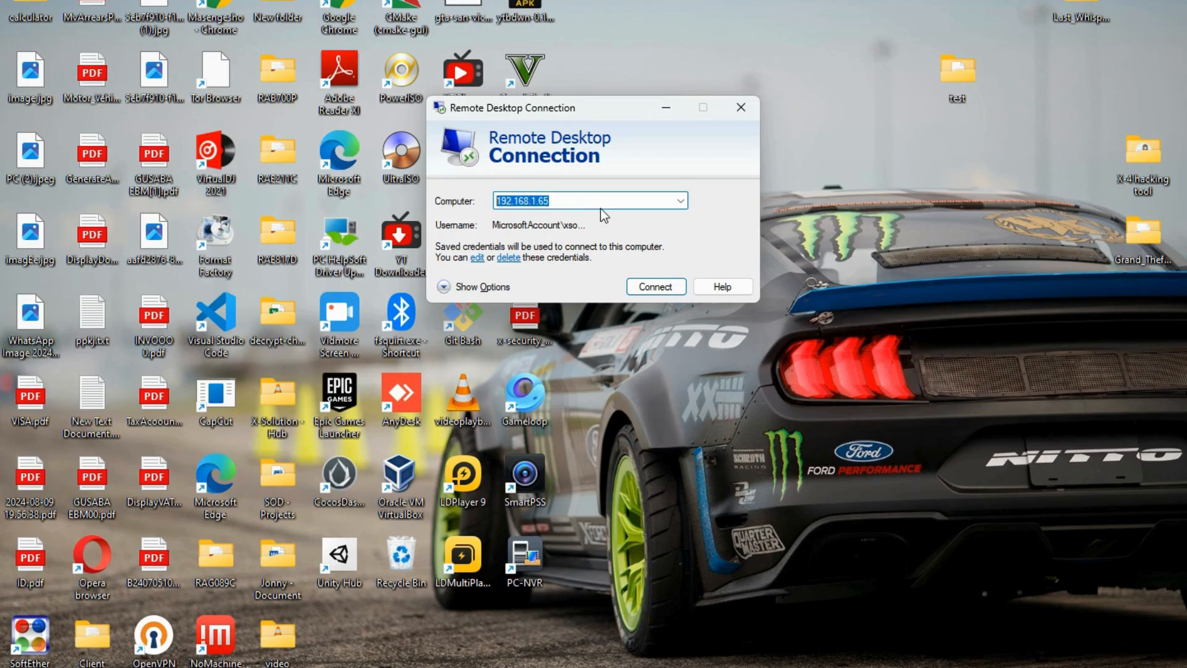
click(609, 196)
drag(608, 197, 493, 180)
Turn on 'Always ask for credentials', review the username, and connect to bring up the password prompt
click(445, 288)
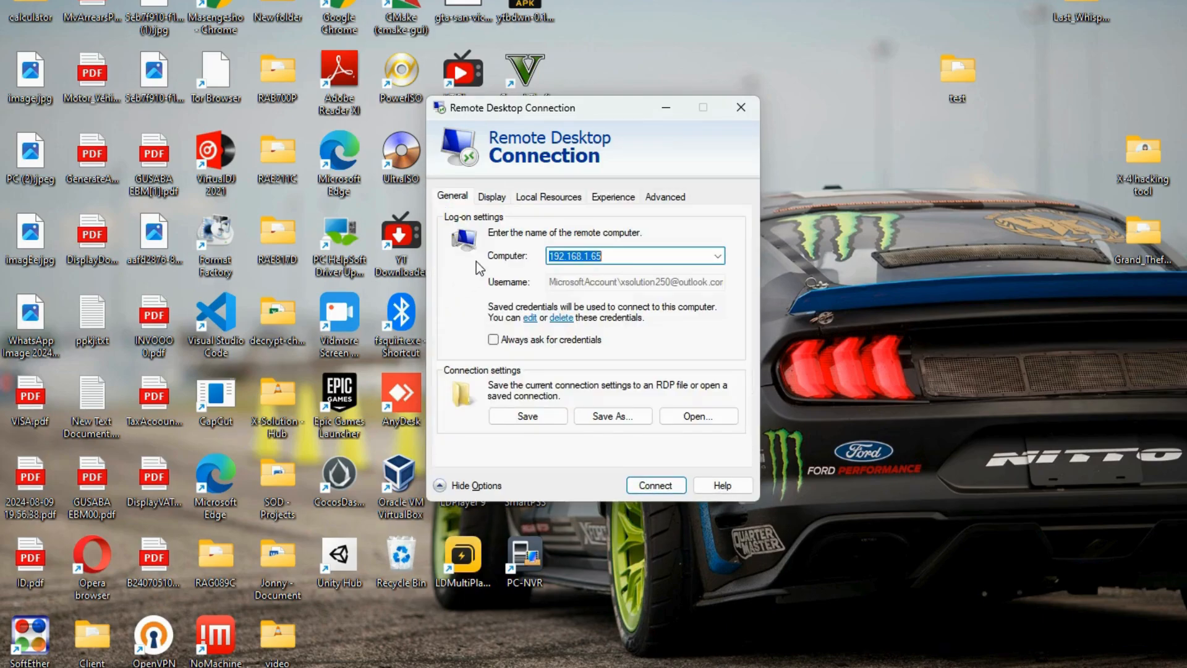
click(570, 340)
mouse_move(665, 282)
mouse_down()
mouse_move(507, 276)
mouse_move(675, 291)
mouse_up()
click(561, 281)
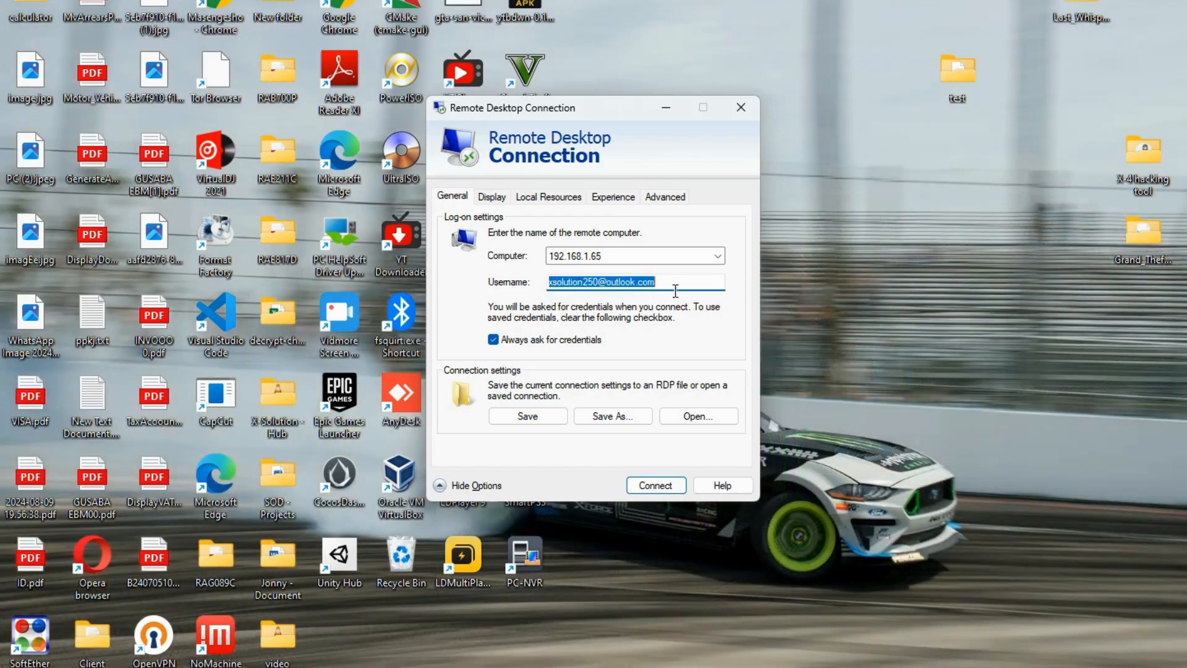
click(680, 282)
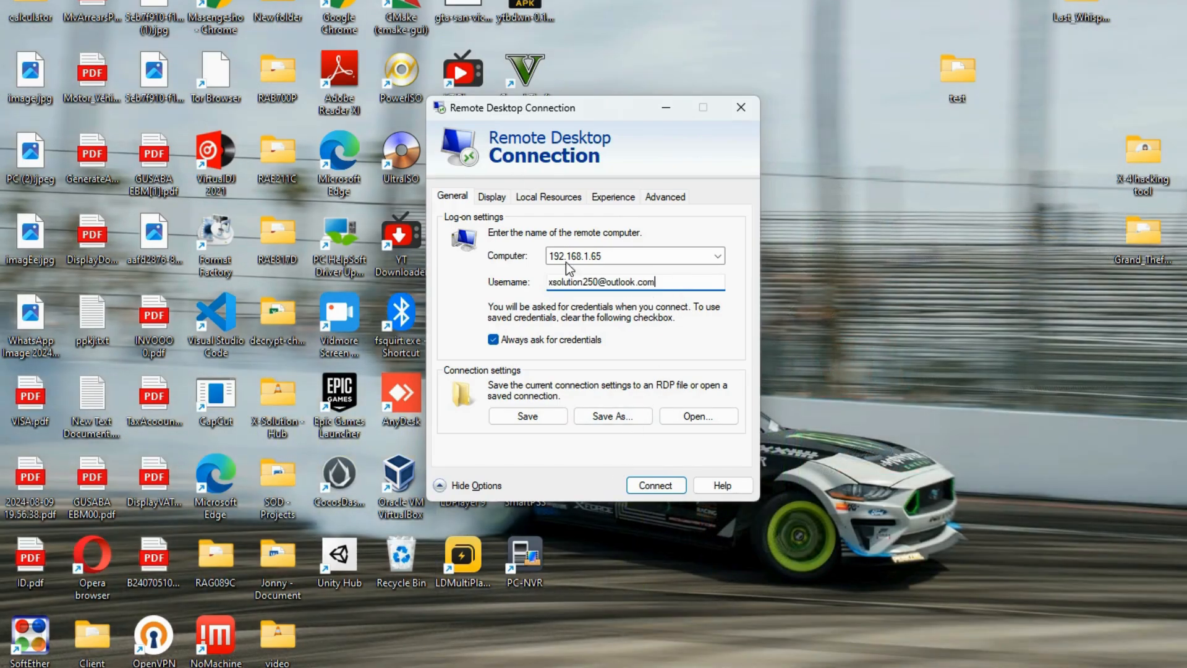
click(643, 486)
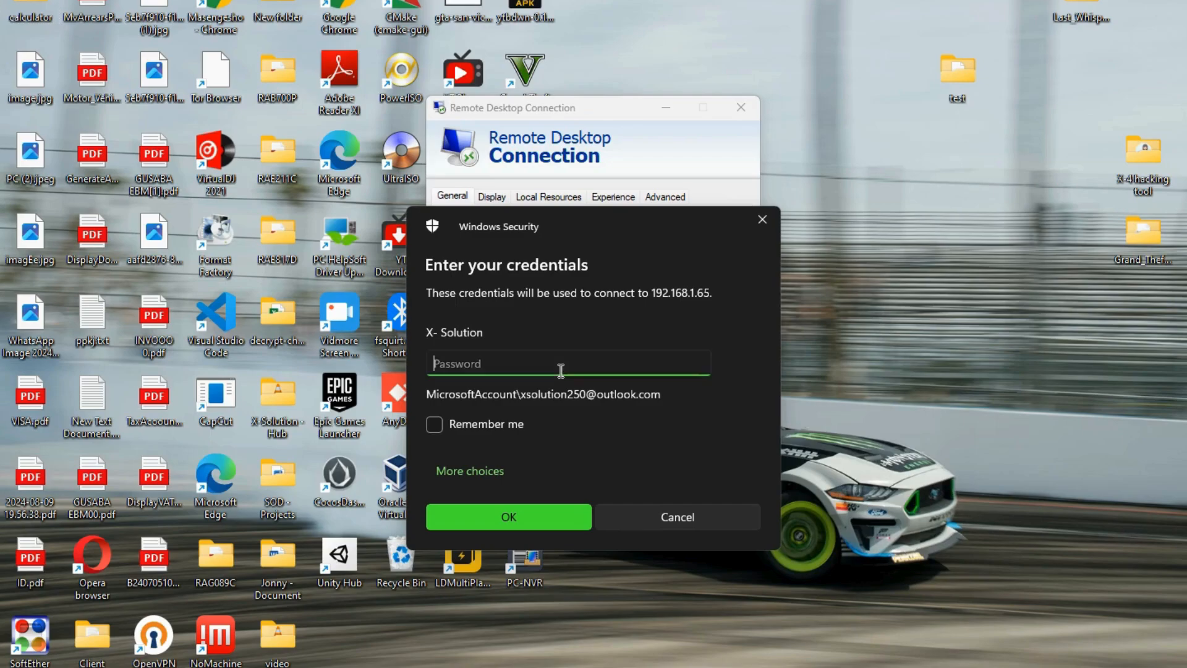
Enter the account password for 192.168.1.65 and accept the certificate warning to open the session
text(••••••••)
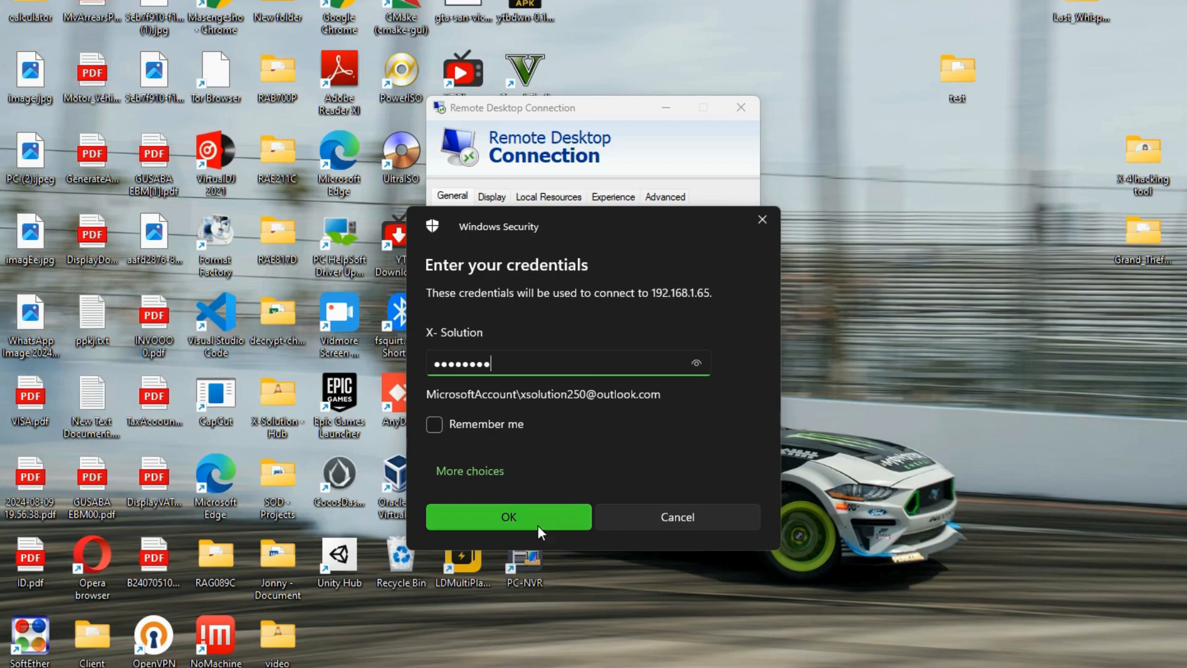
click(509, 517)
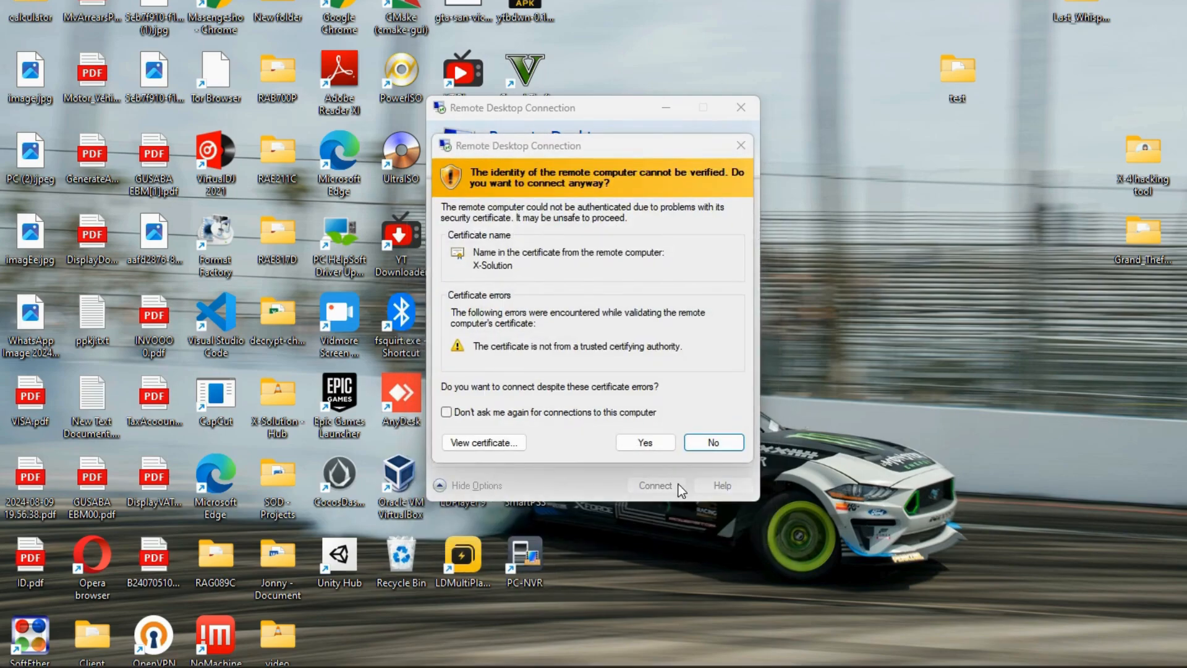
click(669, 447)
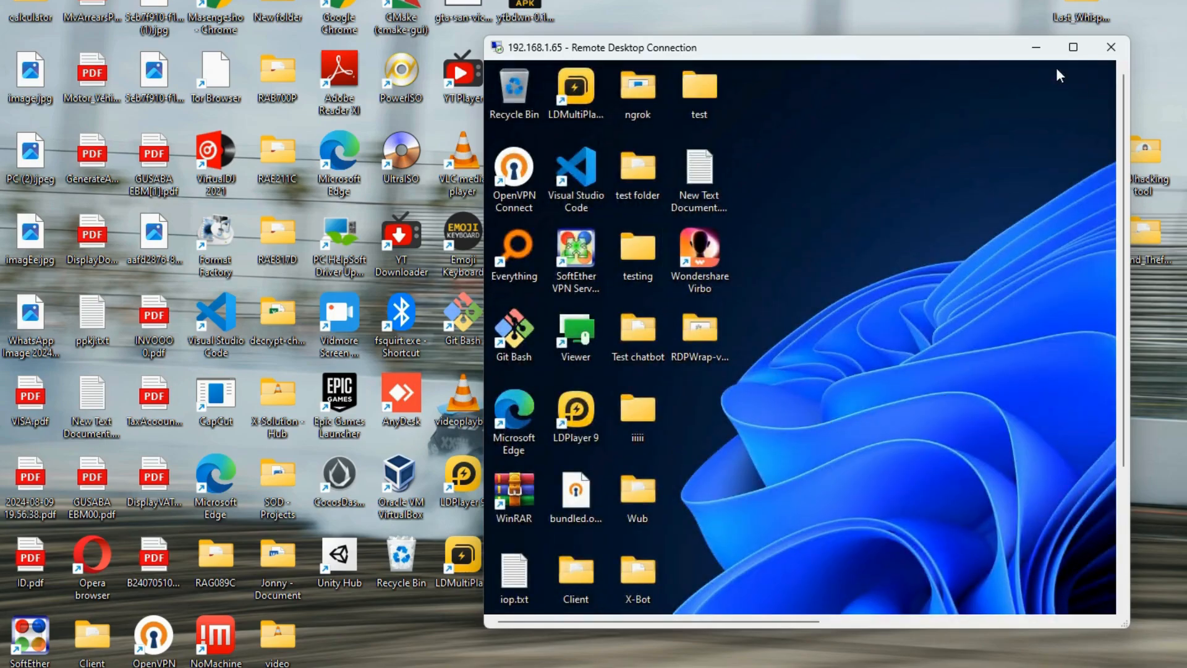
In the full-screen remote session, copy the RDPWrap-v1.6.2 folder via Show more options > Copy
click(1074, 47)
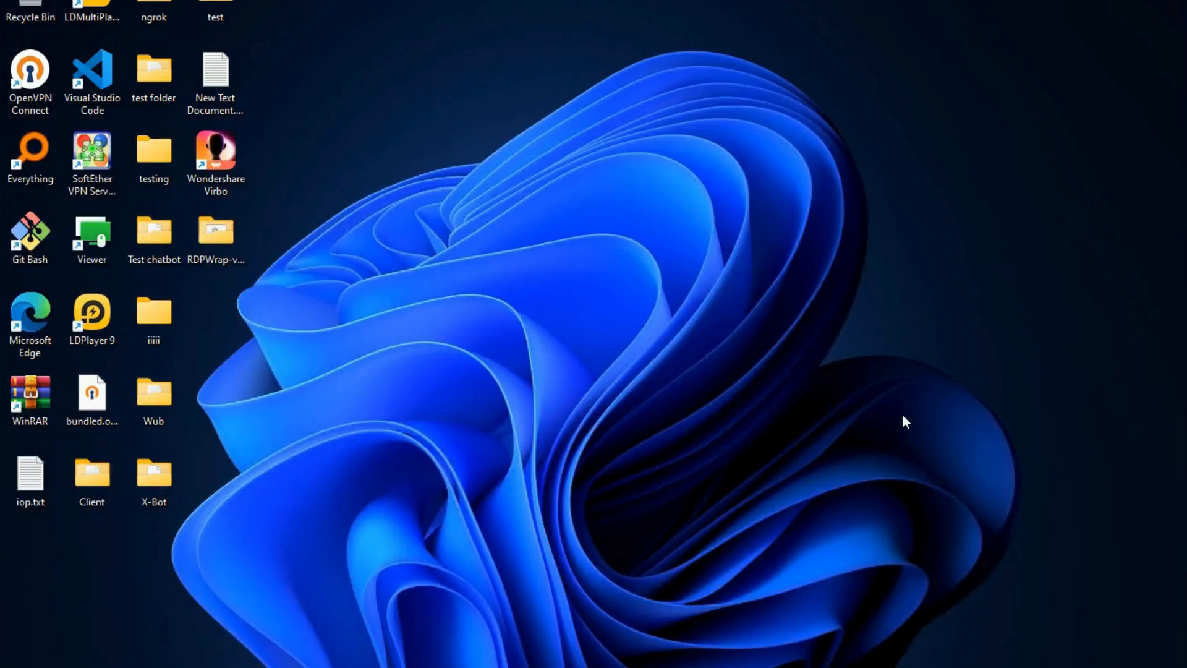
click(217, 236)
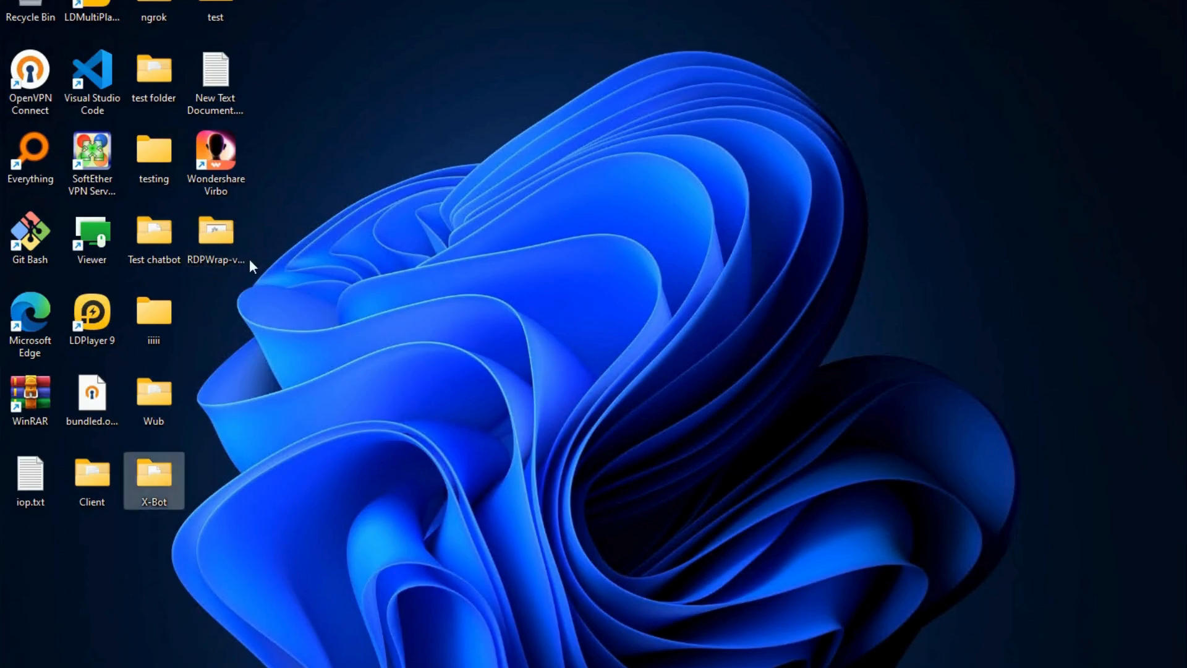
click(236, 254)
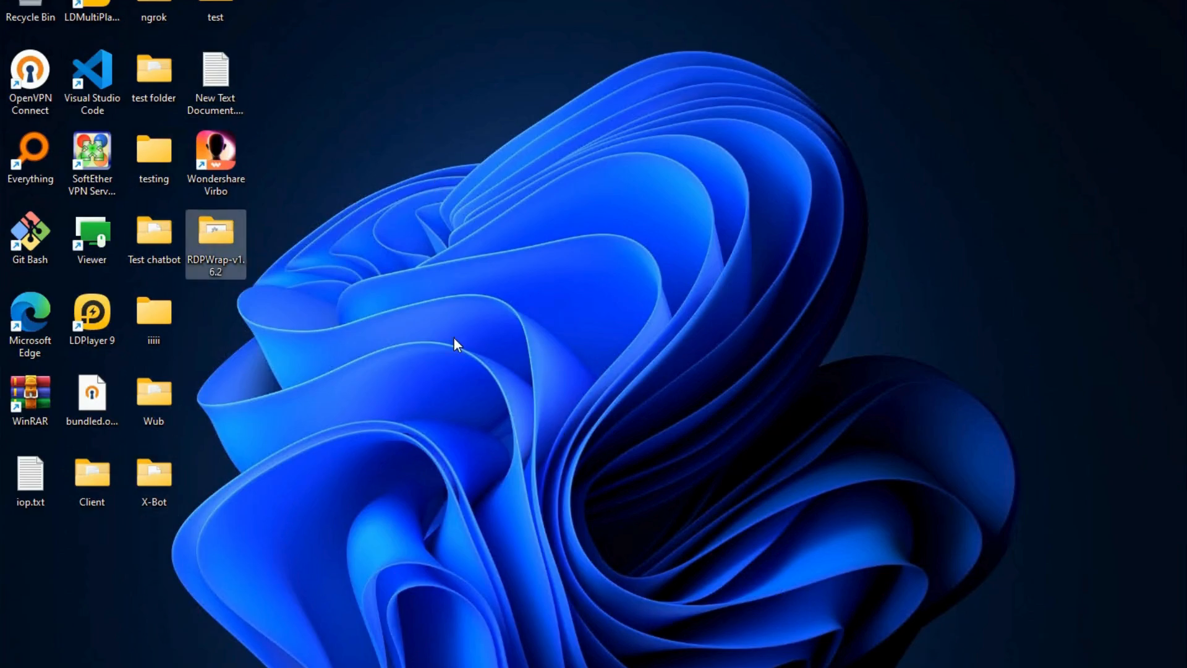
right_click(217, 247)
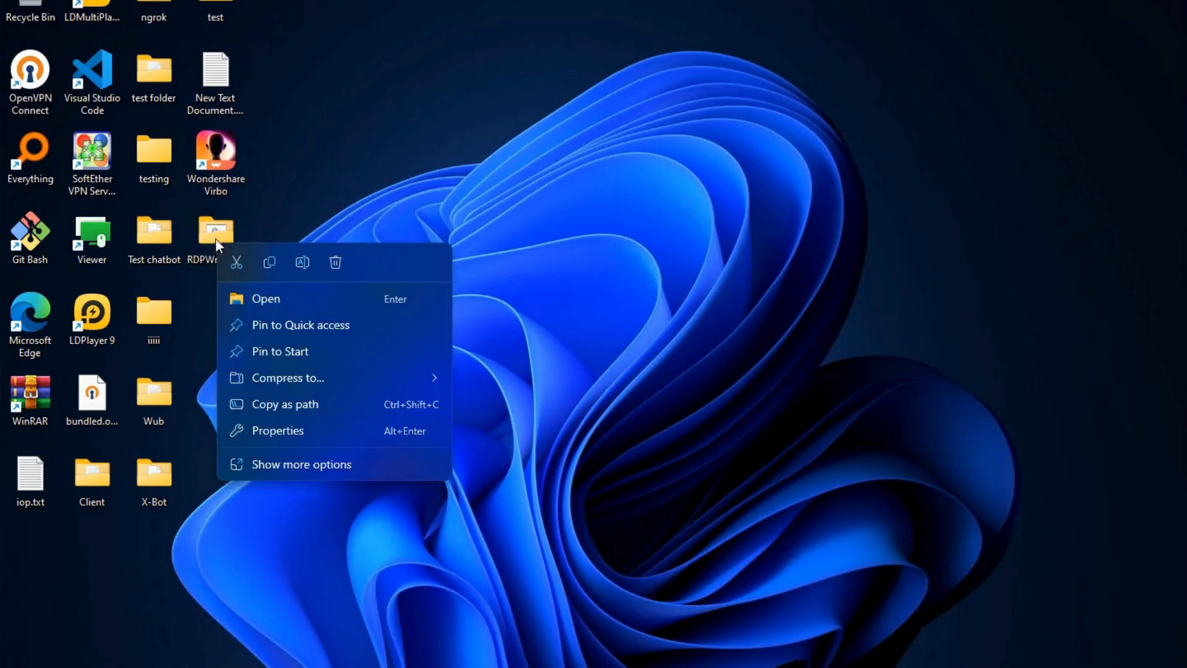
click(287, 462)
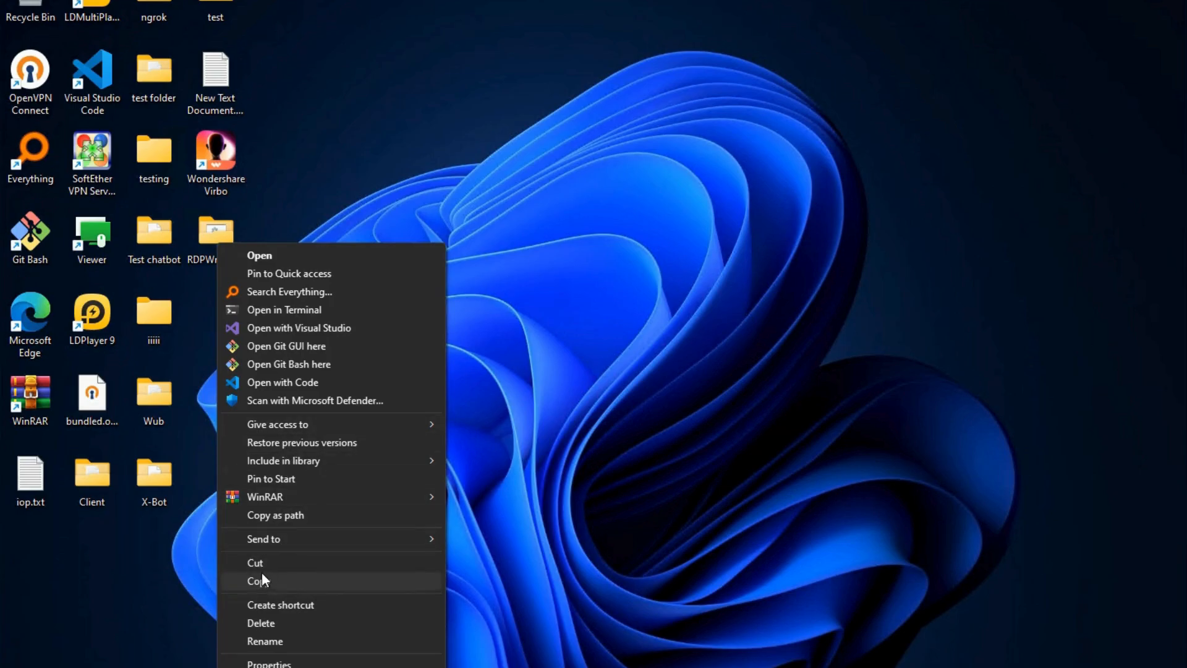
click(261, 580)
Restore the session window and try pasting the folder on the local desktop, where paste is unavailable
click(747, 1)
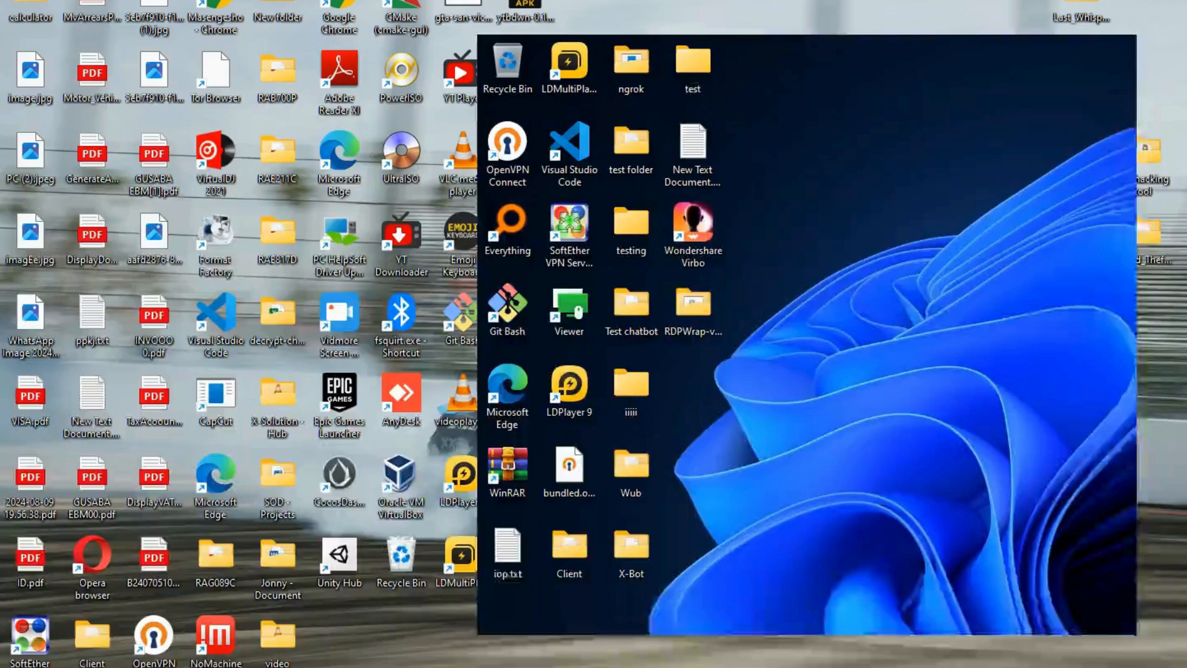
drag(765, 56, 452, 142)
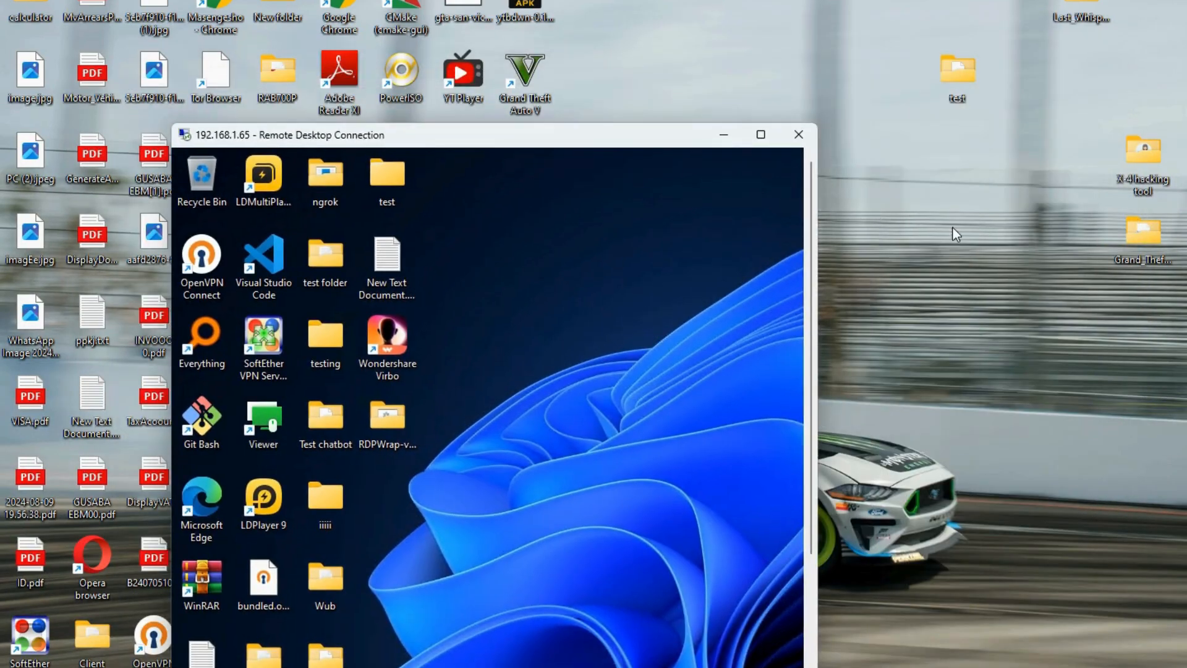
right_click(953, 228)
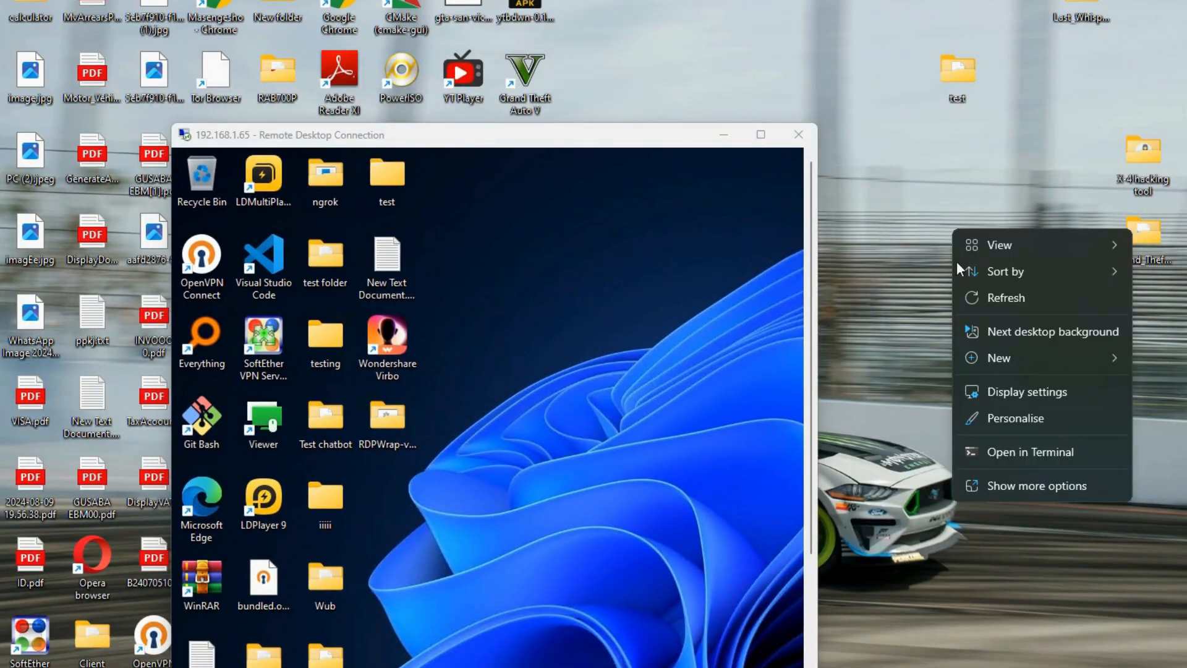
click(993, 489)
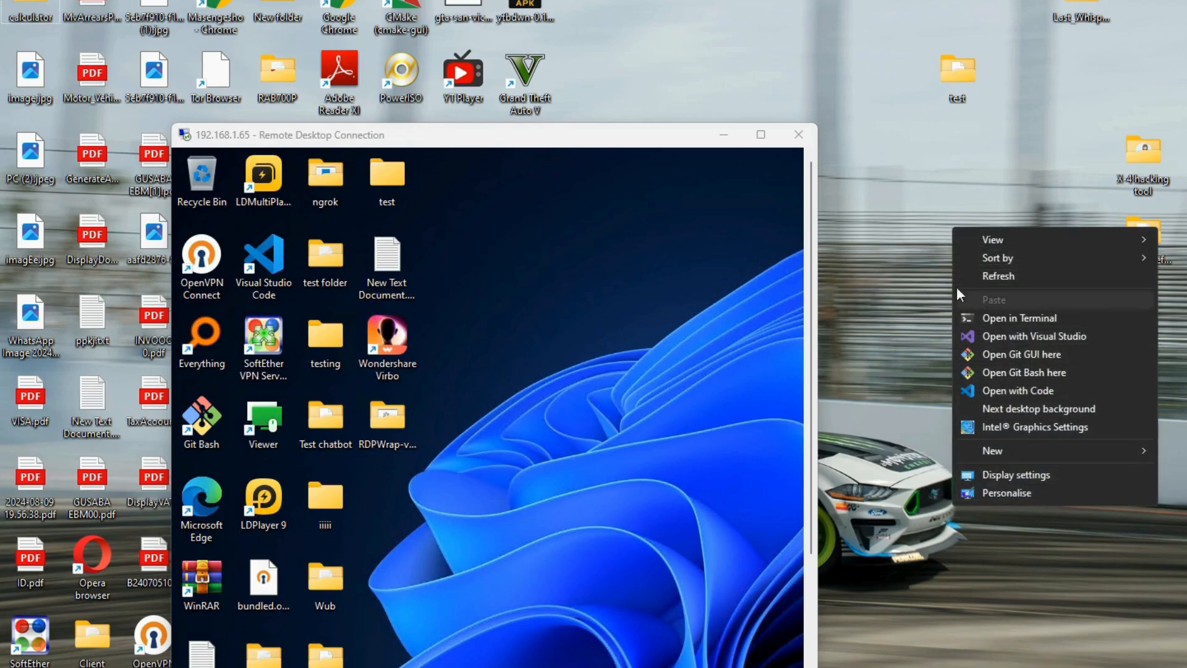
click(388, 438)
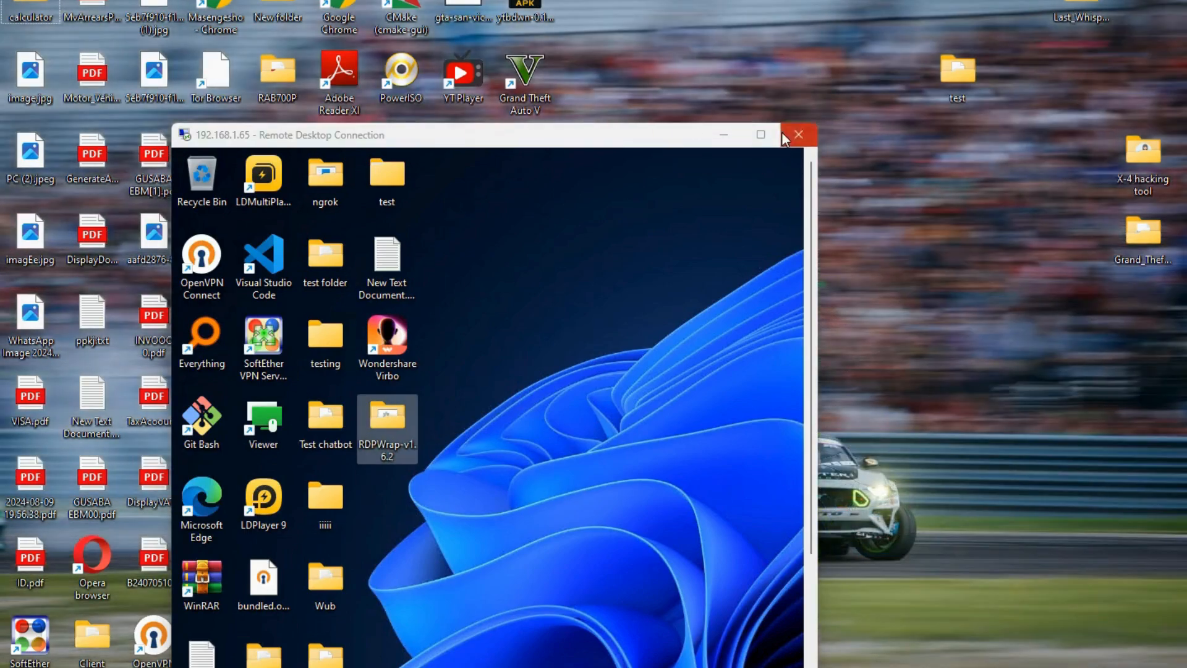
click(760, 134)
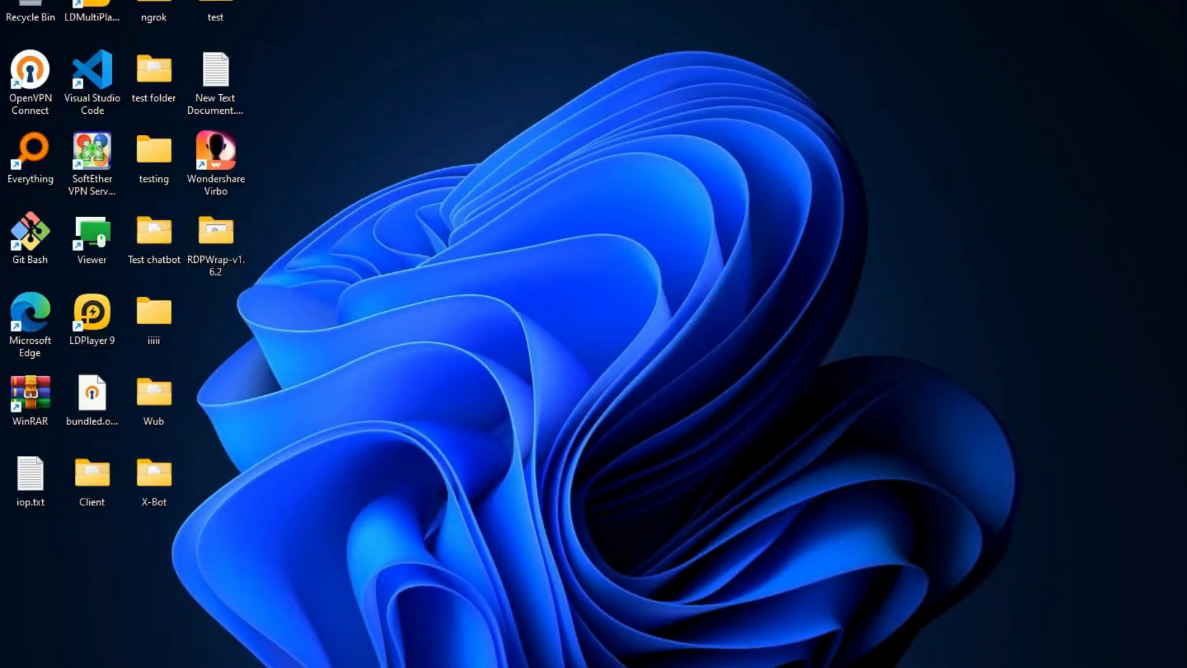
click(692, 2)
Bring Edge forward and search Bing for 'zerotier' in a new tab
click(761, 135)
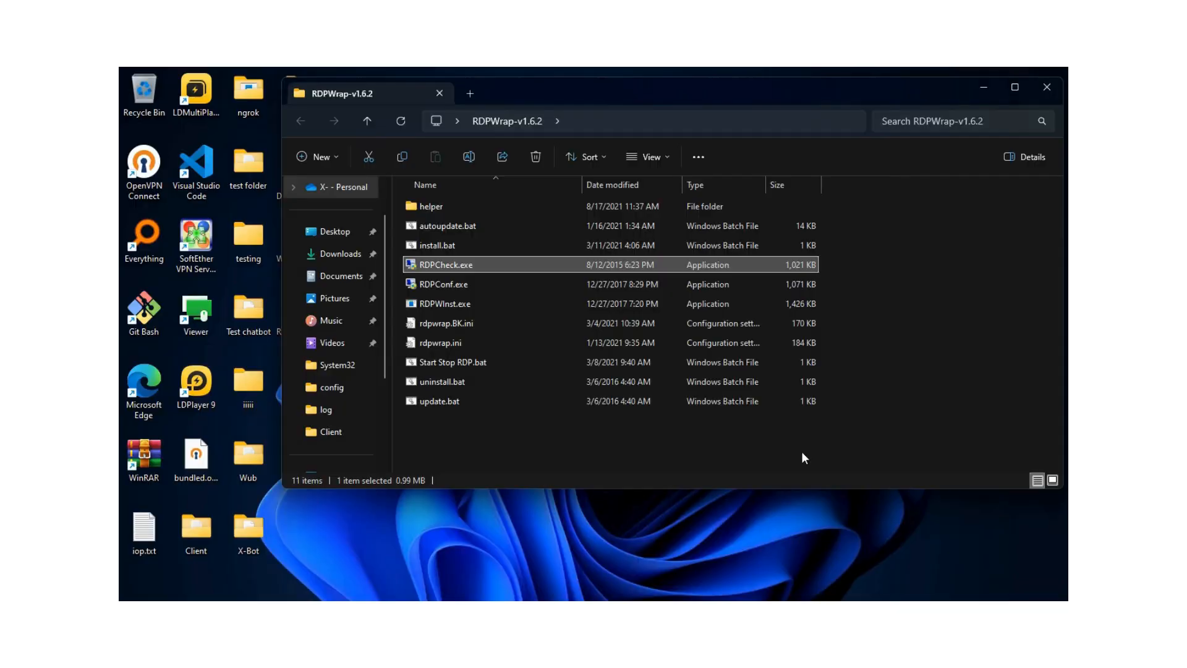
key(super)
click(575, 584)
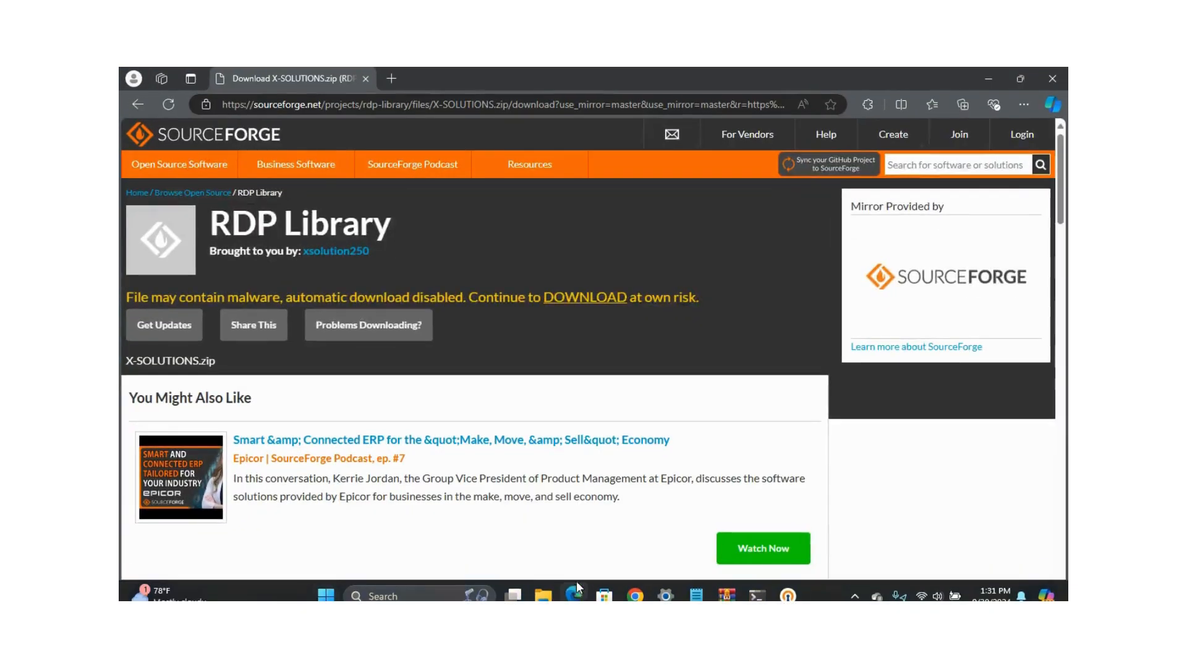
mouse_move(498, 237)
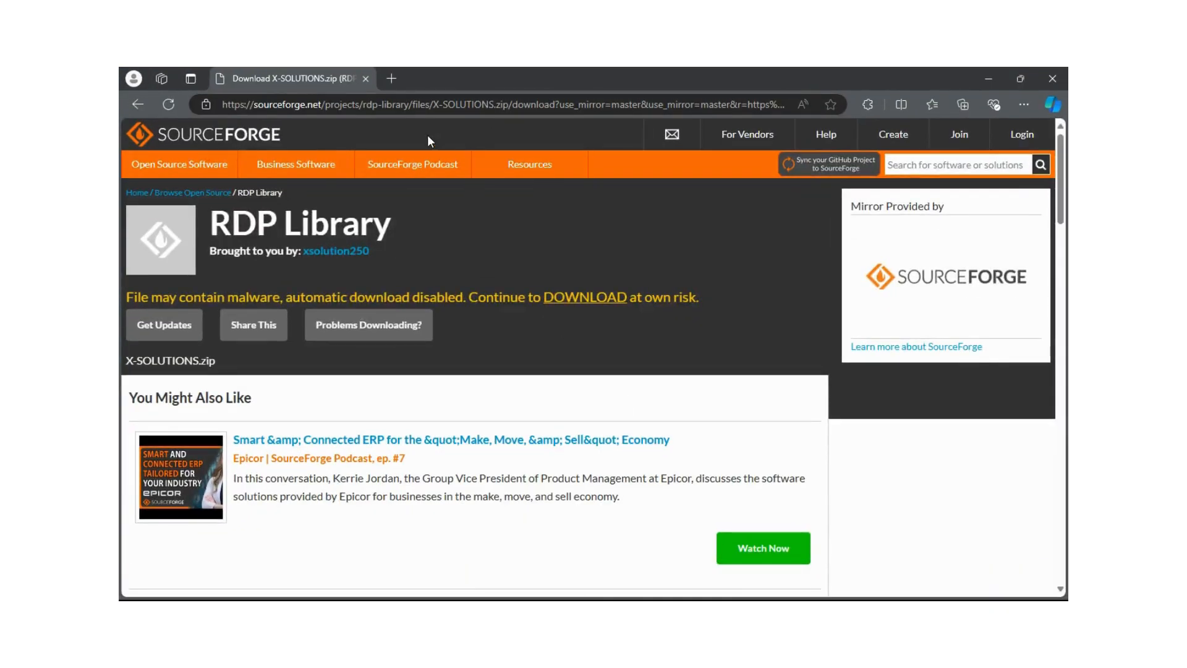
click(392, 78)
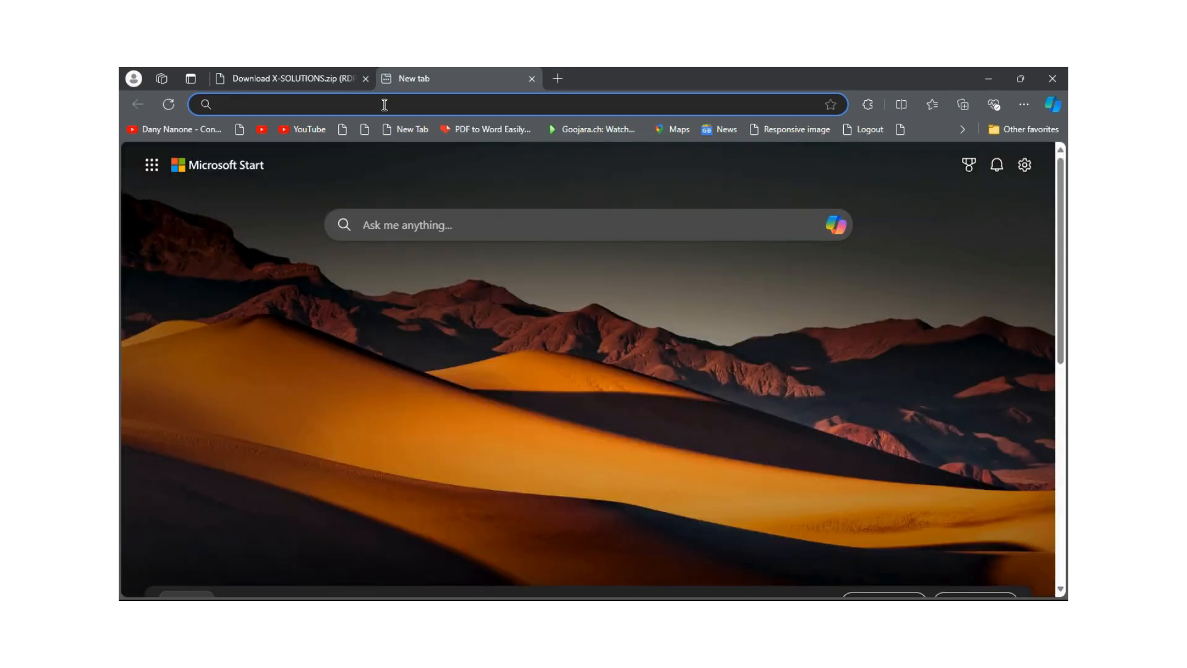
click(384, 105)
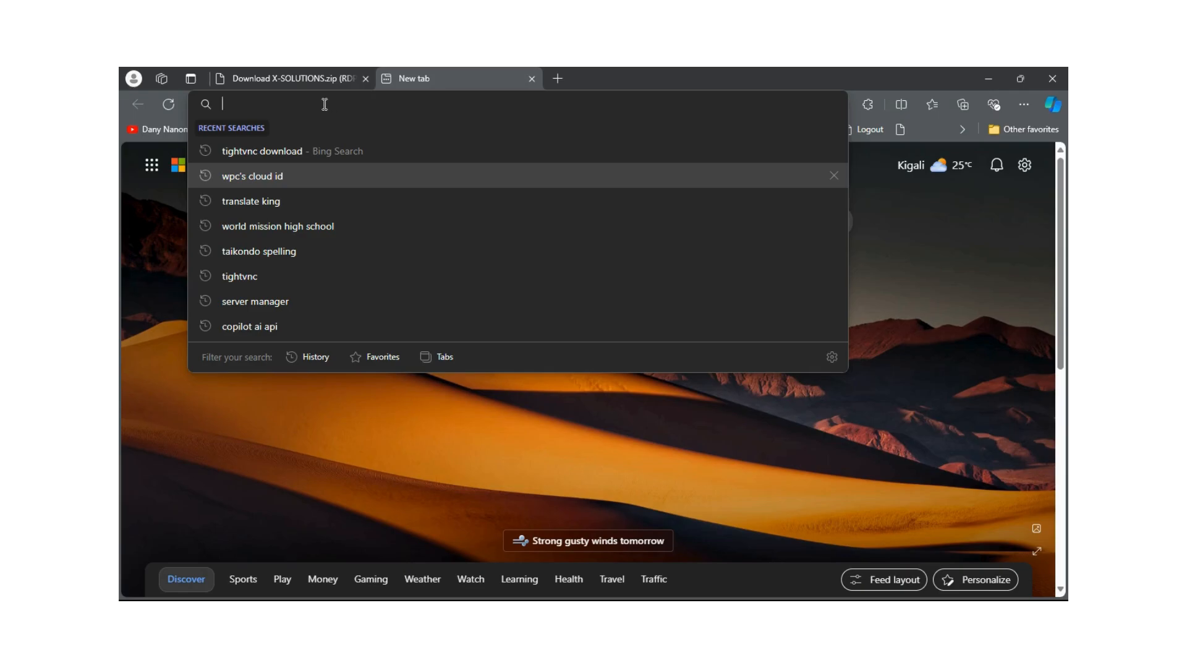
text(zer)
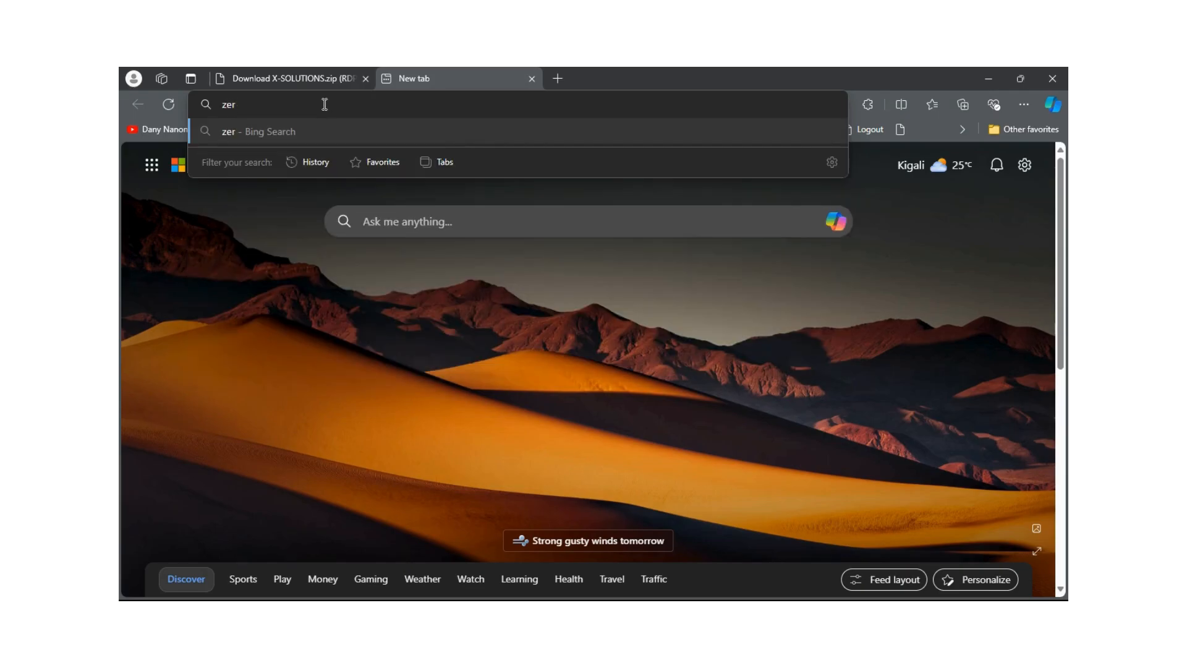
text(otier)
key(Return)
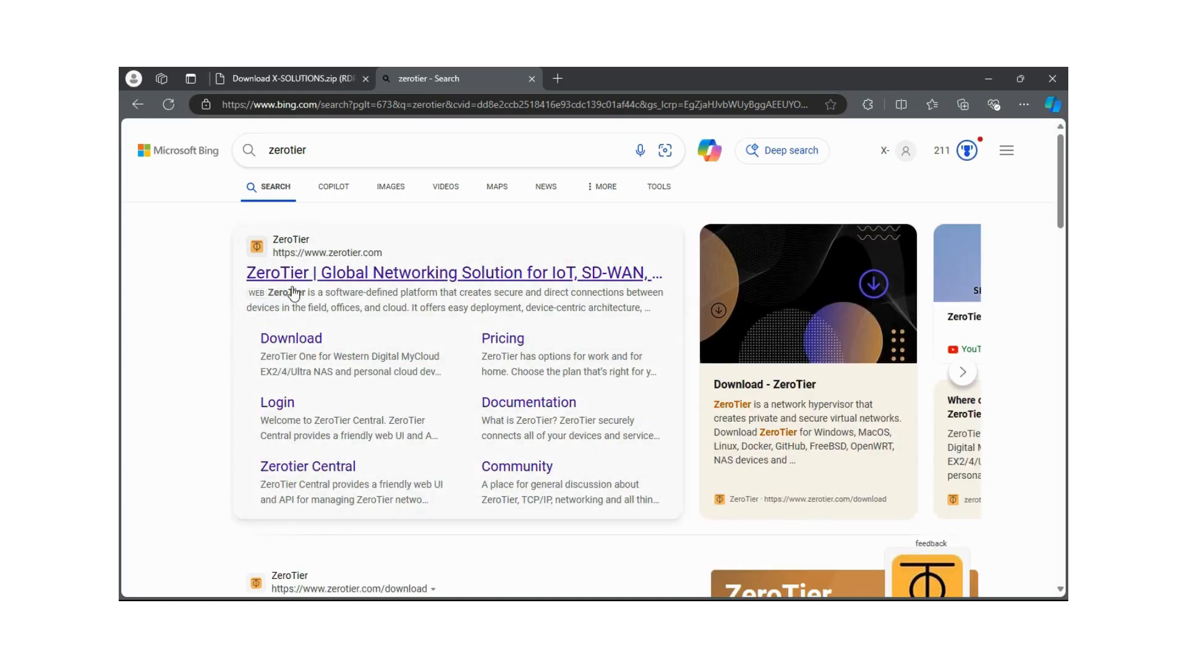
Open the zerotier.com result and follow Sign Up to the ZeroTier log-in page
click(322, 275)
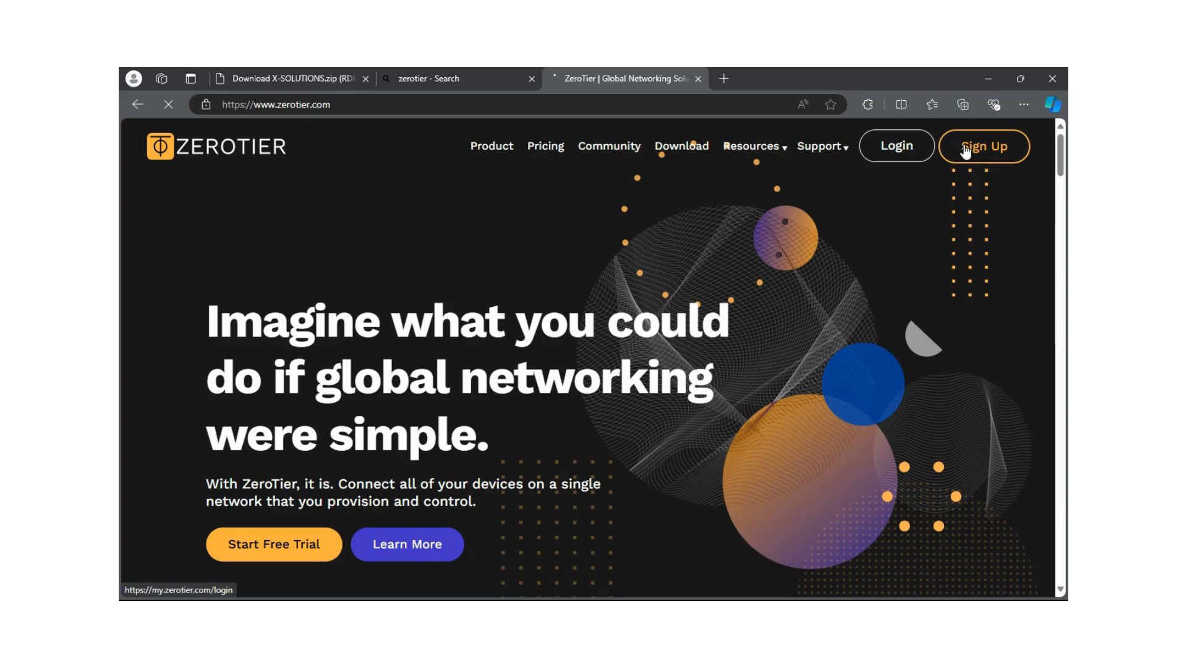
click(988, 150)
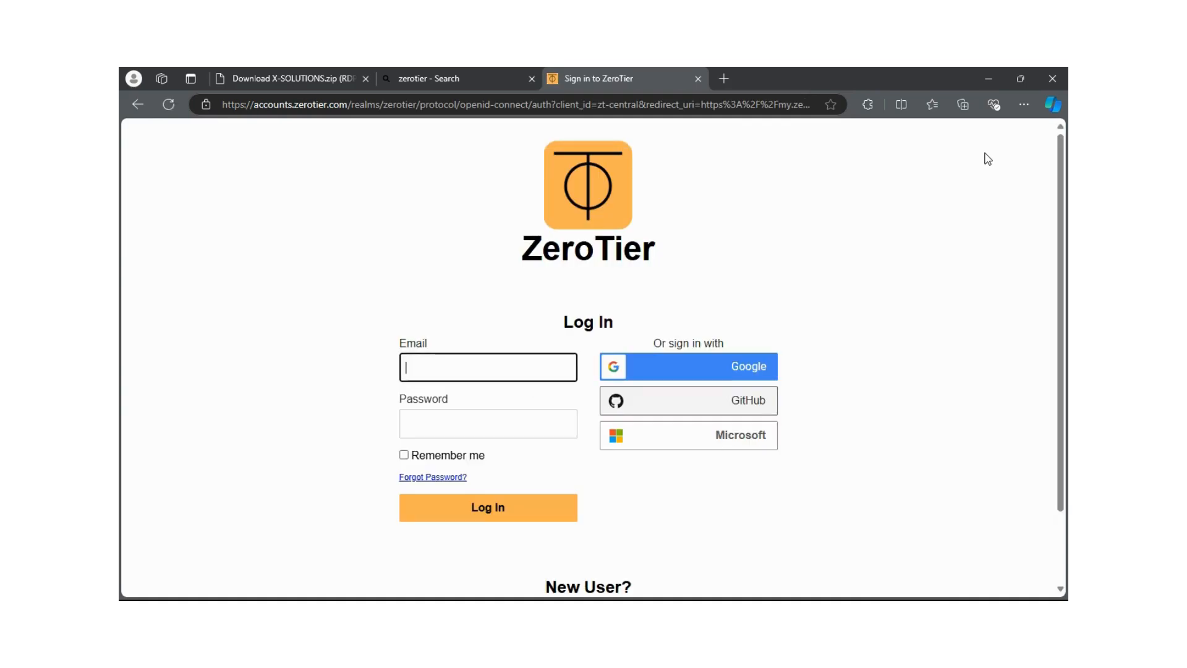
Sign in to ZeroTier with a Google account, dismissing the page translation offer
click(720, 373)
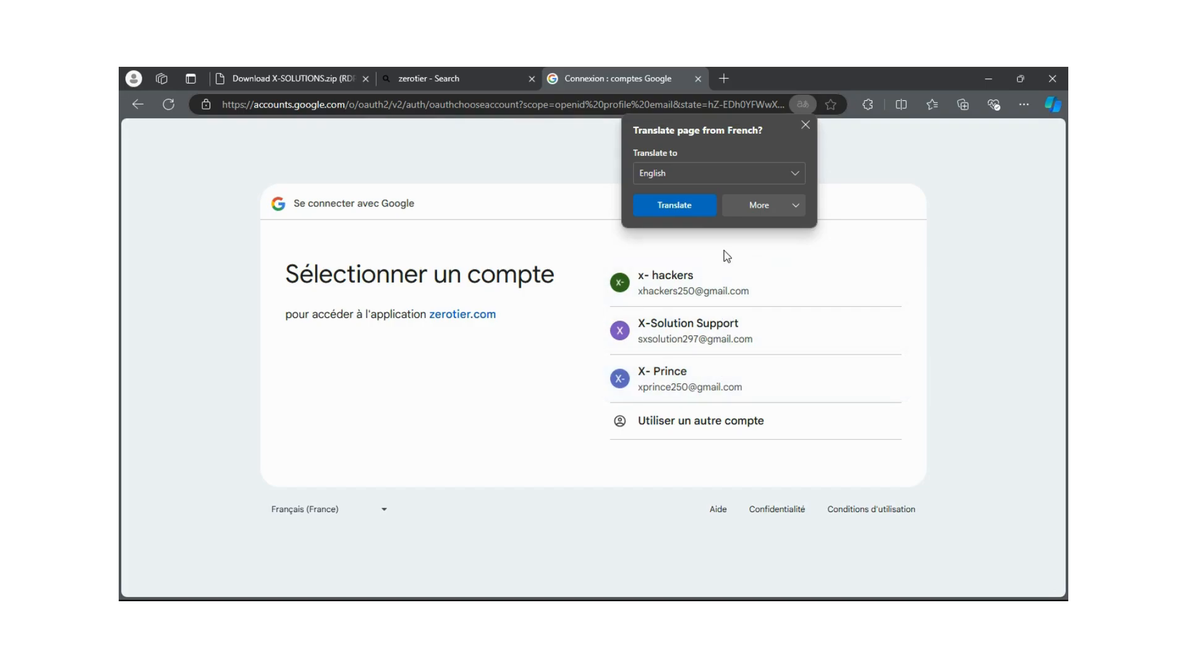
click(809, 122)
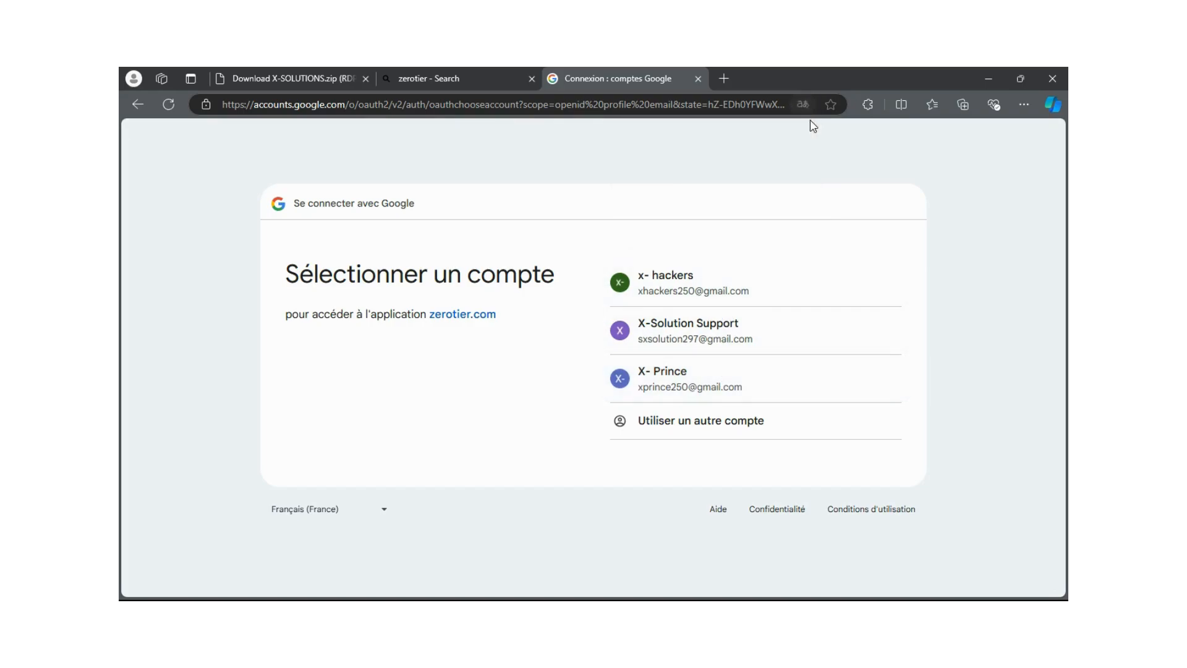
click(672, 329)
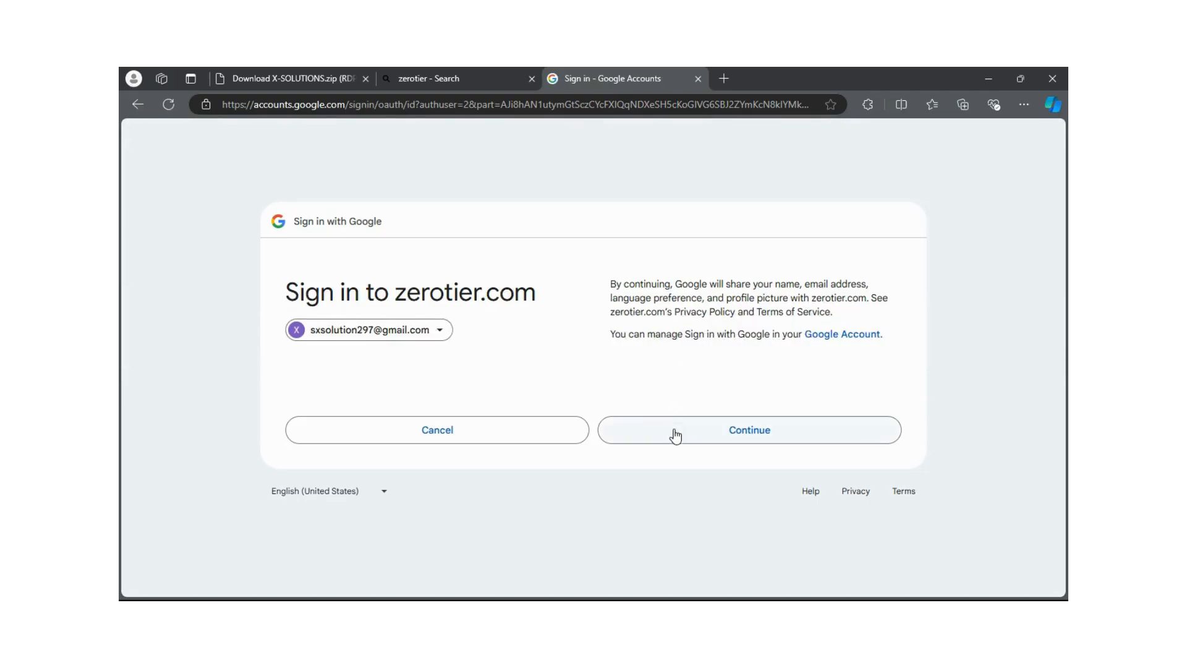
click(676, 434)
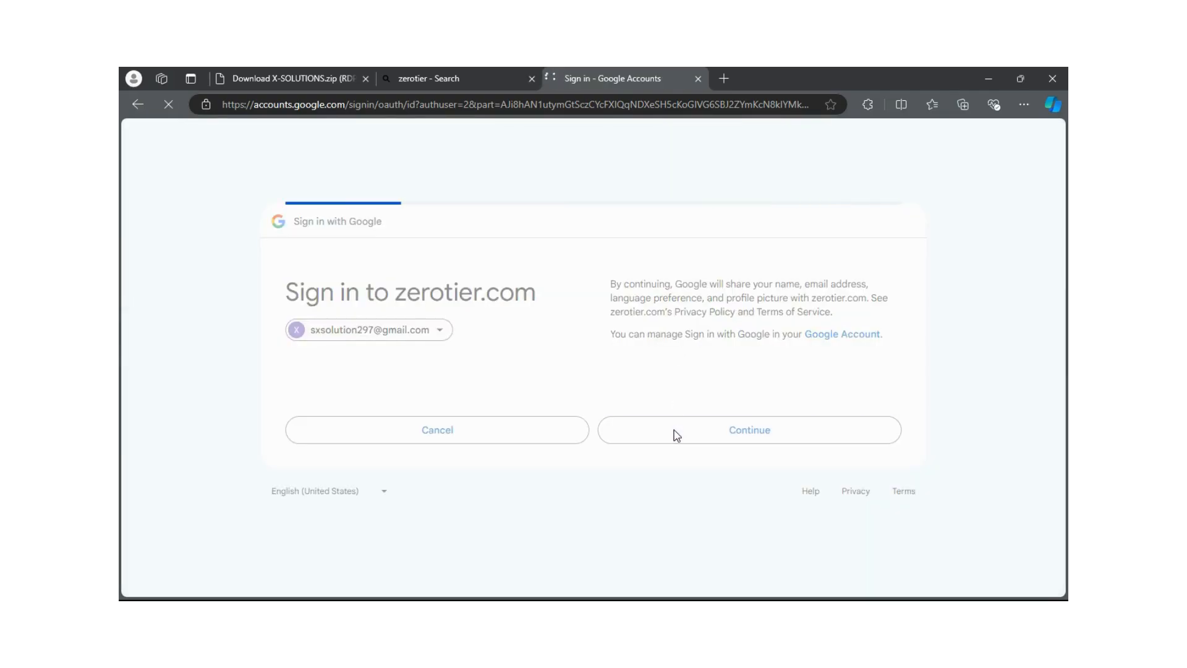
Scroll through the ZeroTier Terms of Service and accept them
right_click(675, 429)
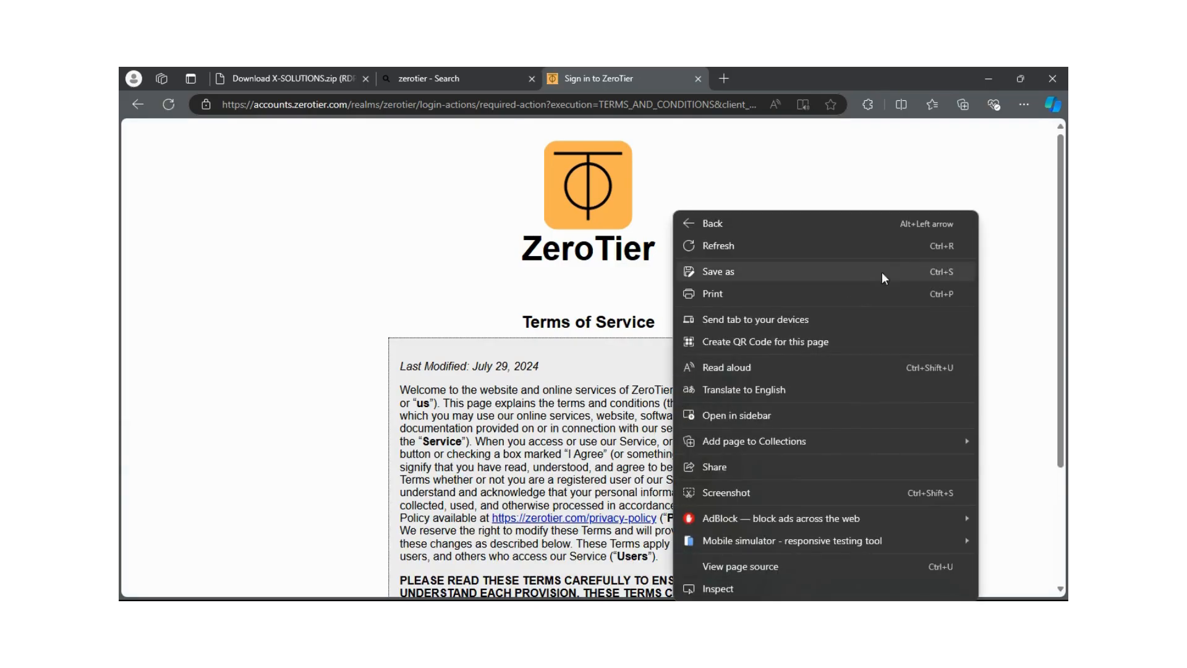
click(1012, 161)
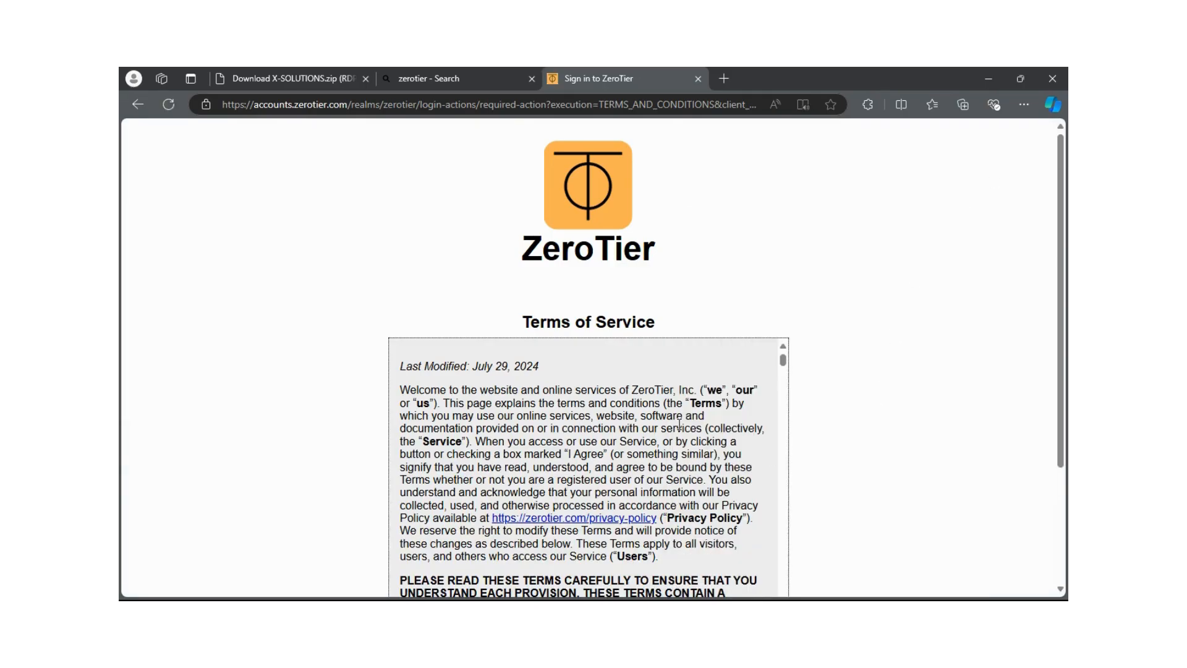
scroll(679, 425, down, 12)
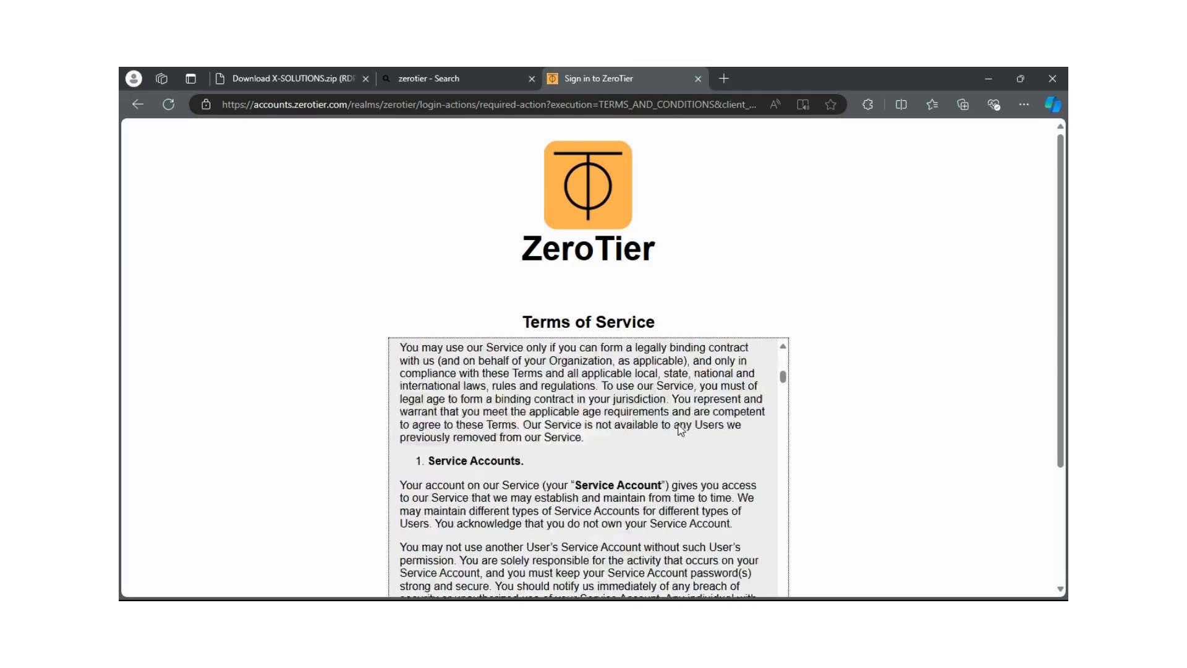
scroll(680, 430, down, 20)
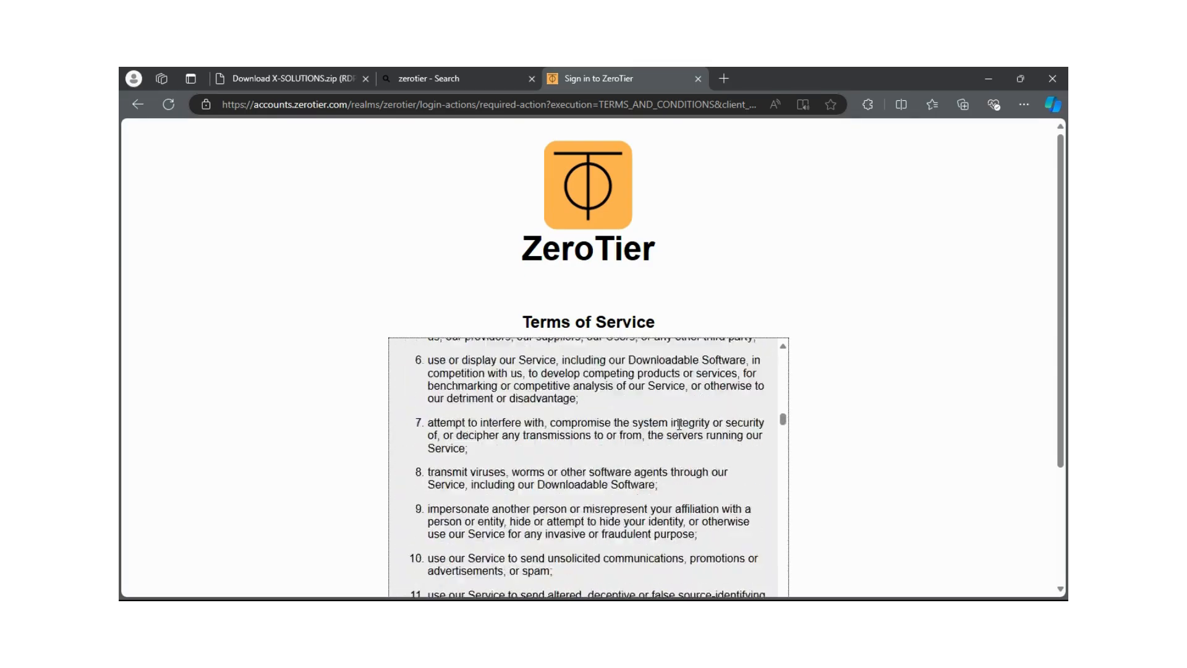
scroll(679, 425, down, 10)
scroll(969, 489, down, 3)
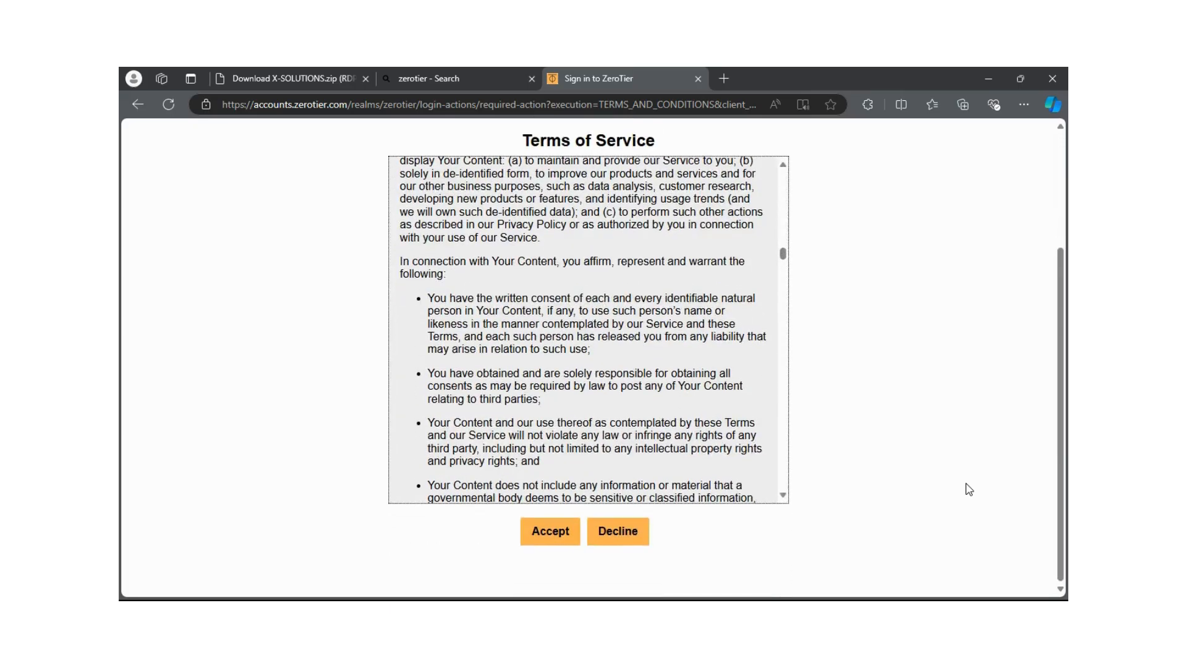
scroll(730, 377, down, 8)
scroll(730, 377, down, 3)
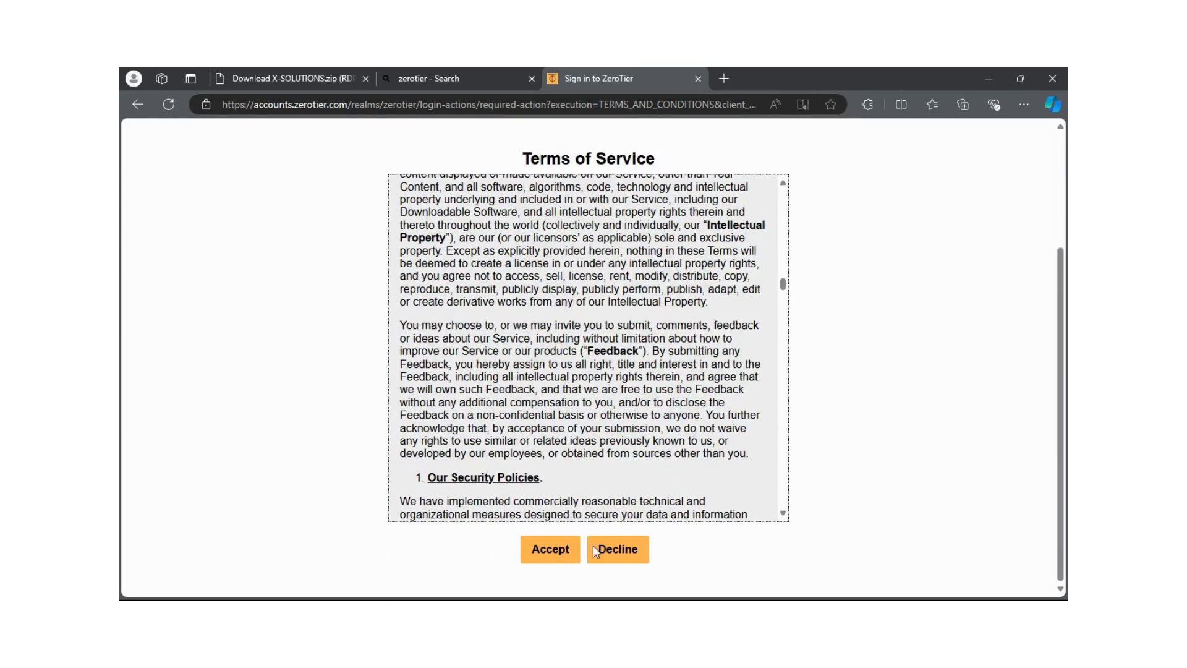
click(547, 550)
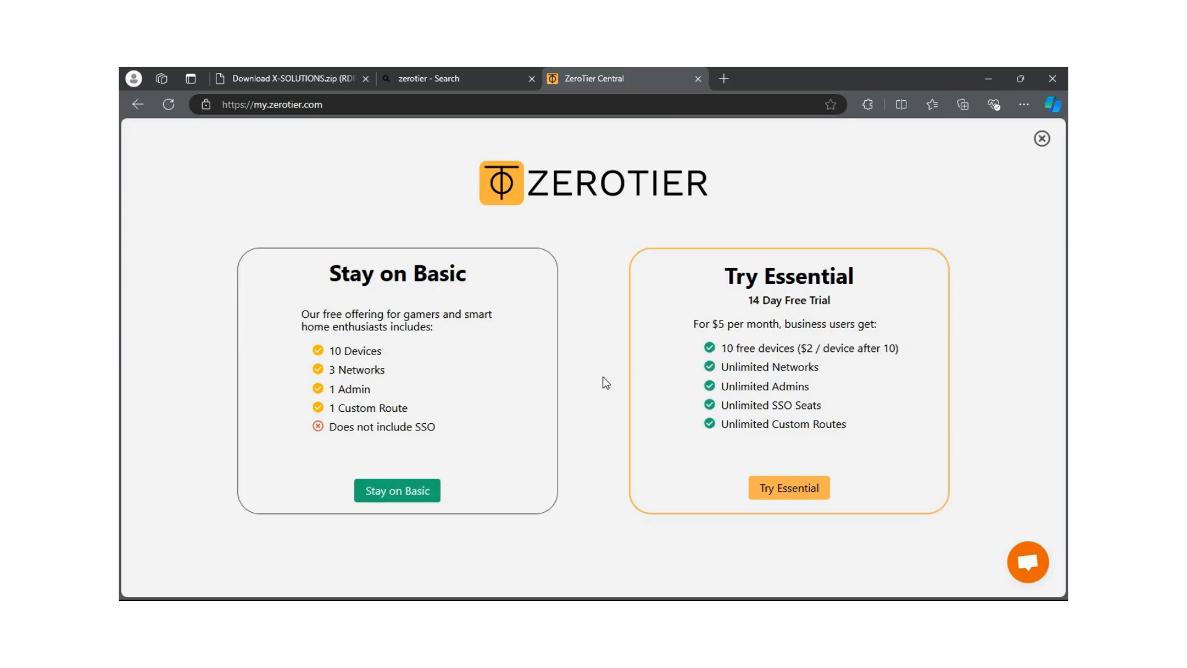
Stay on the Basic plan, create the desperate_smathers network, and open the Download page in a new tab
click(413, 490)
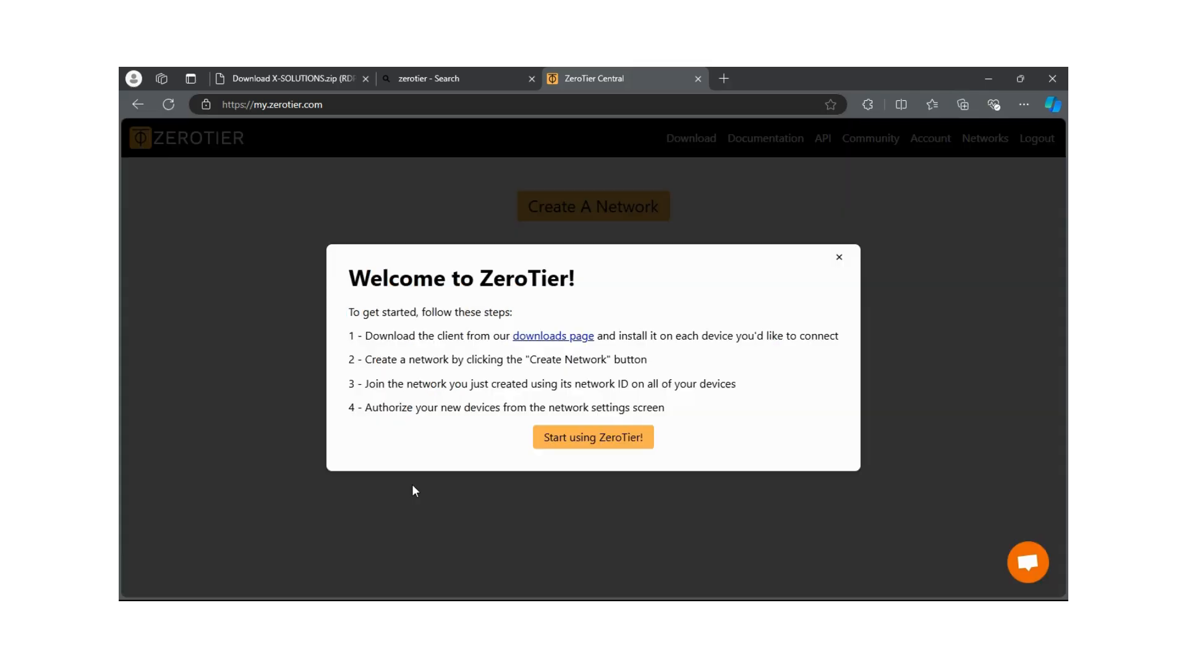
click(565, 441)
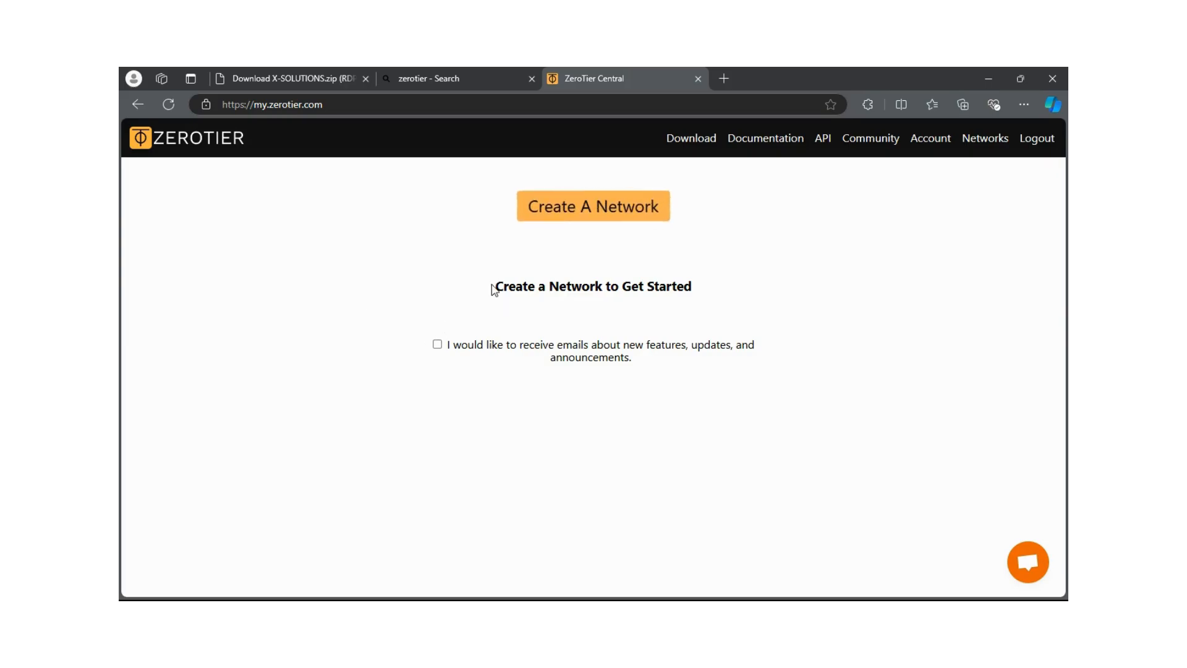
click(608, 208)
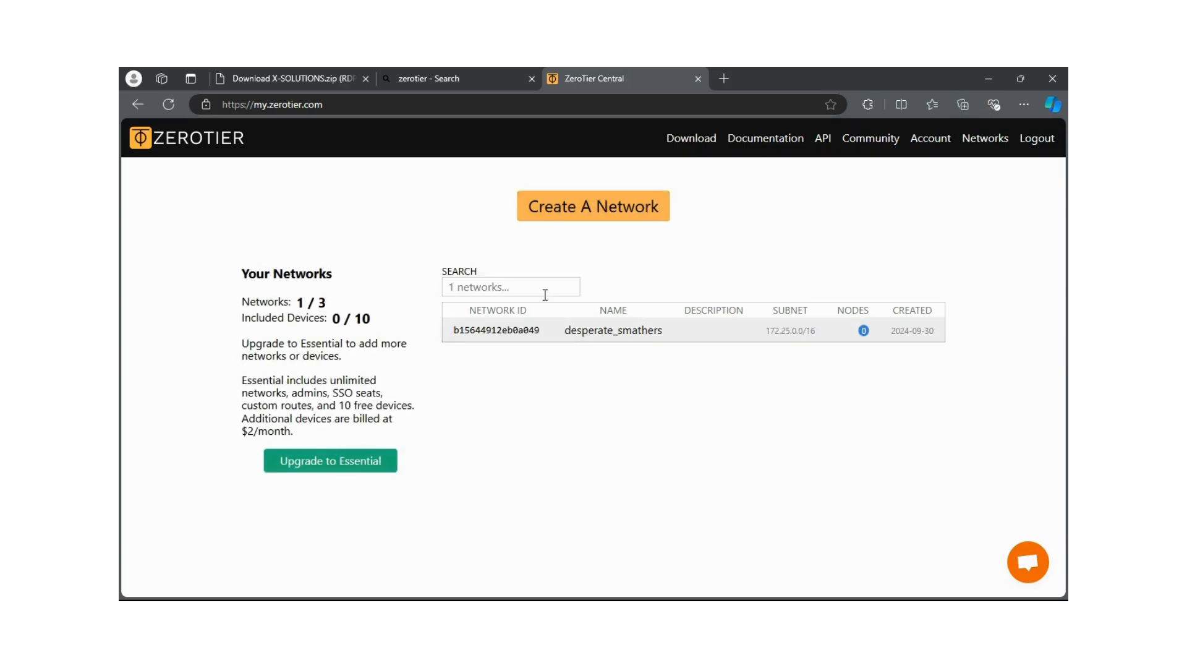
click(689, 139)
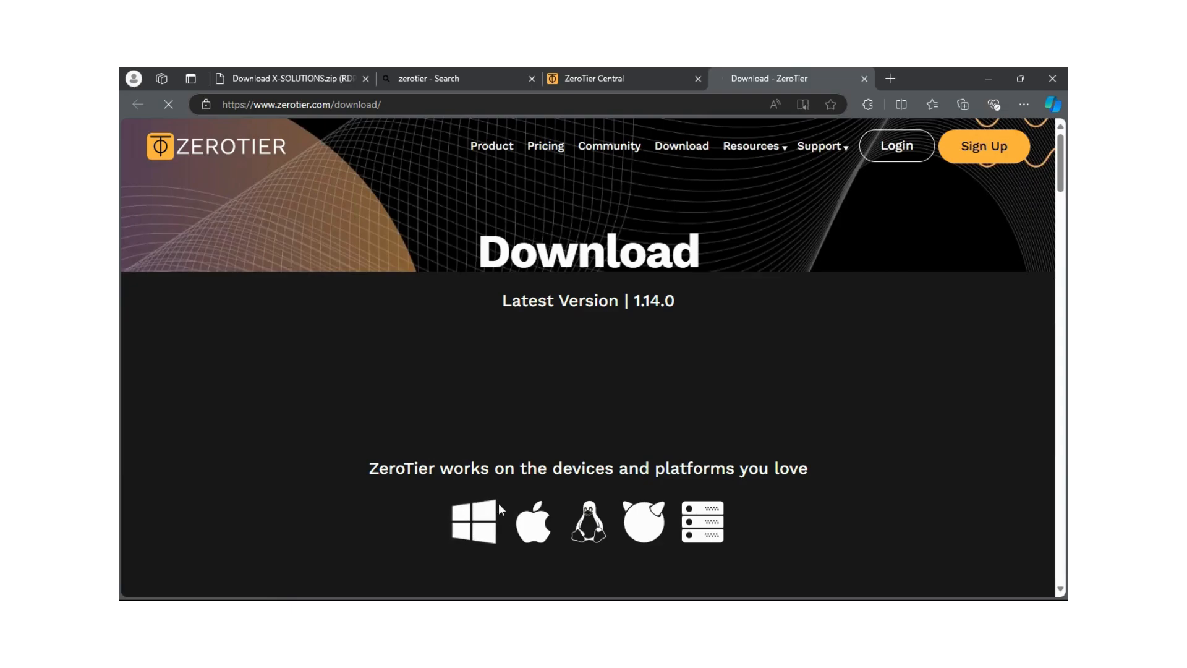
Download the Windows MSI Installer (x86/x64), accepting all cookies along the way
click(477, 533)
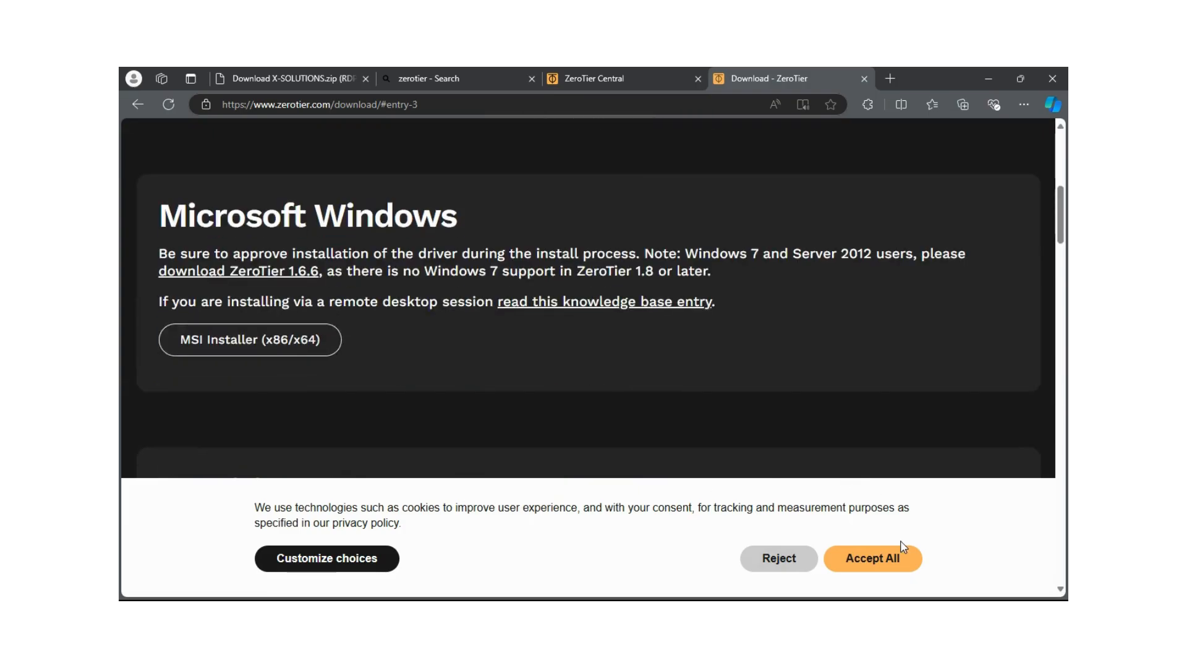
click(894, 556)
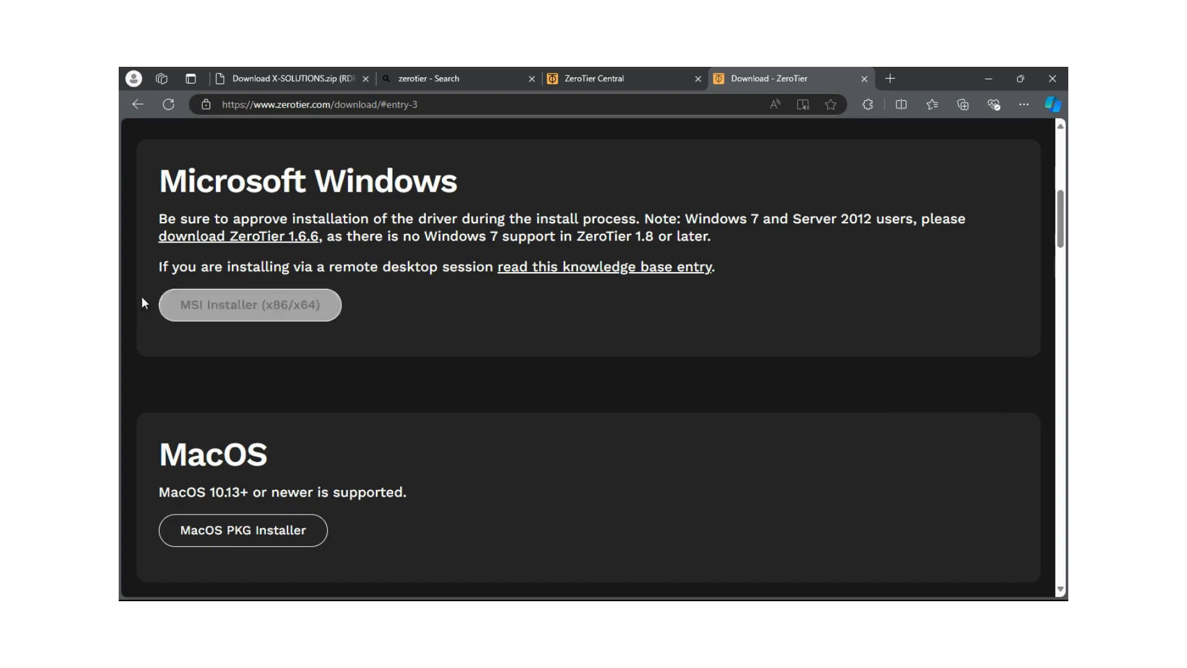
scroll(165, 271, up, 3)
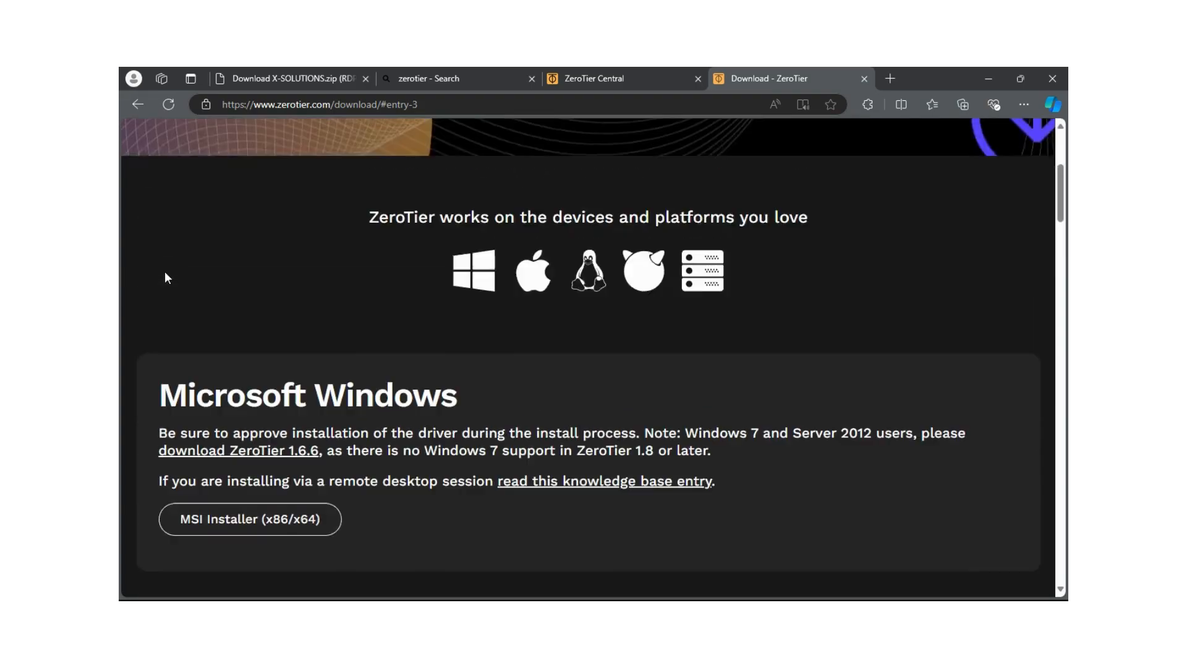
scroll(164, 272, down, 2)
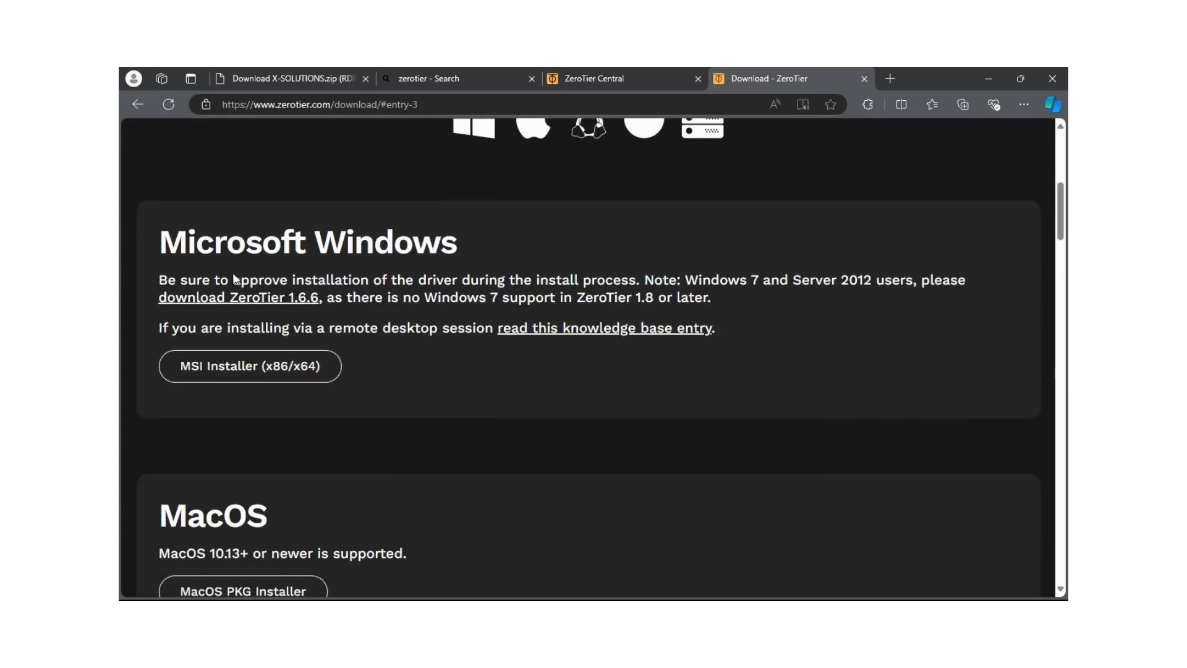
click(215, 369)
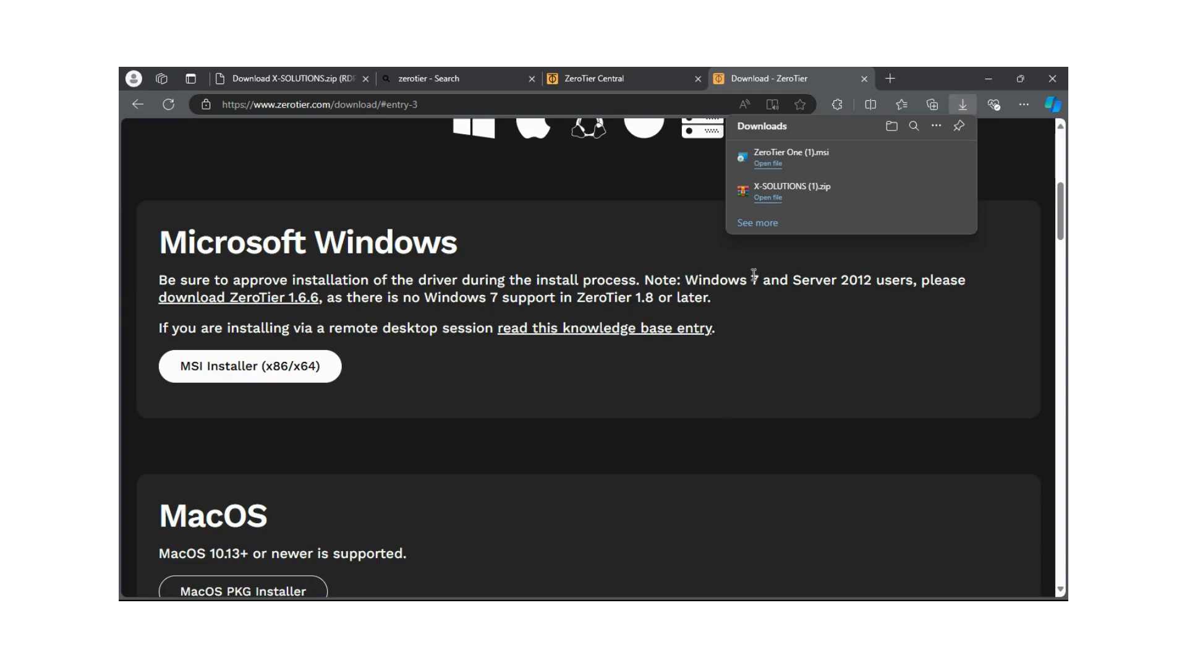
Run ZeroTier One (1).msi from Edge Downloads, install it and finish the wizard
click(762, 164)
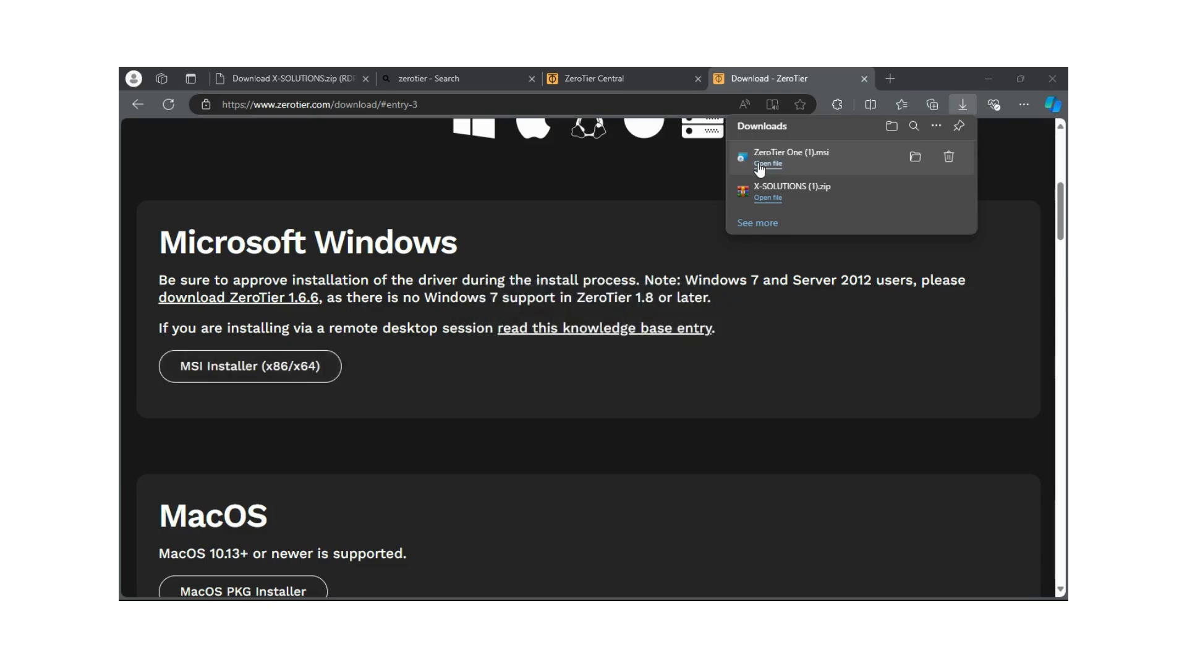
click(658, 449)
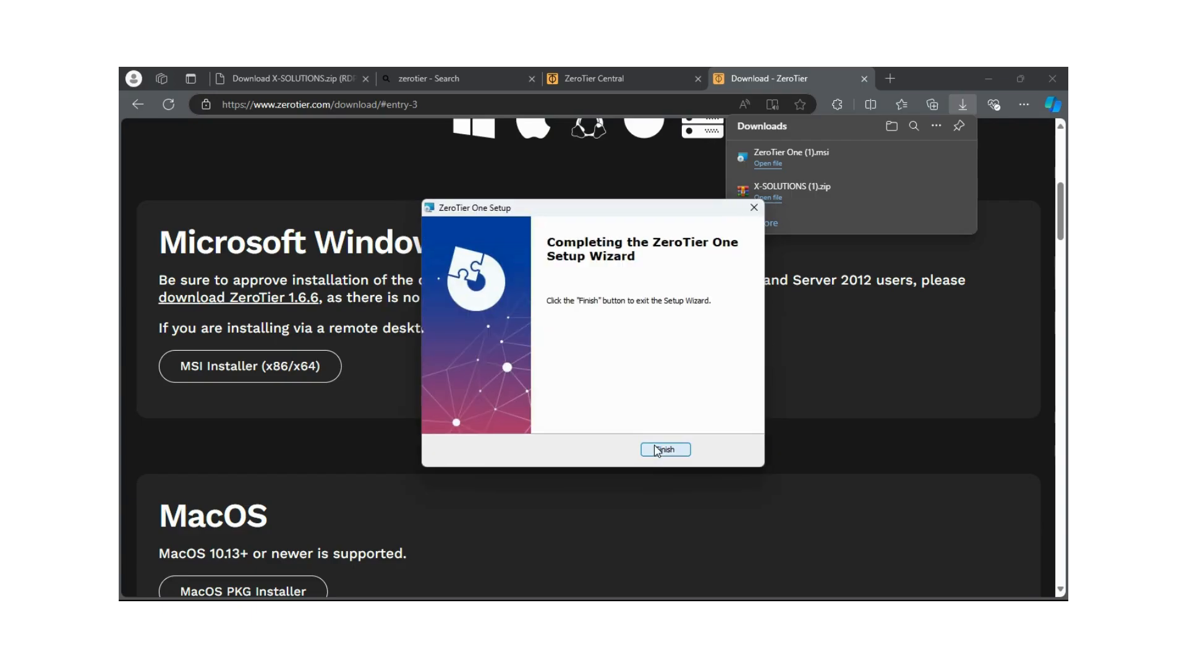
click(657, 450)
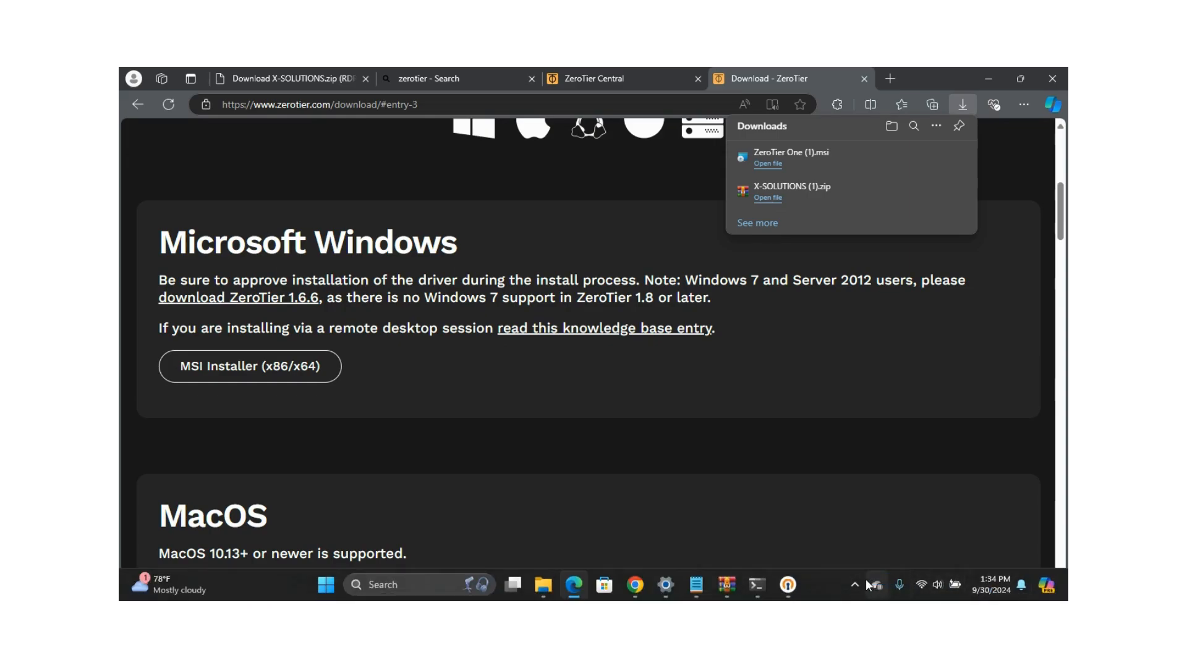
click(857, 584)
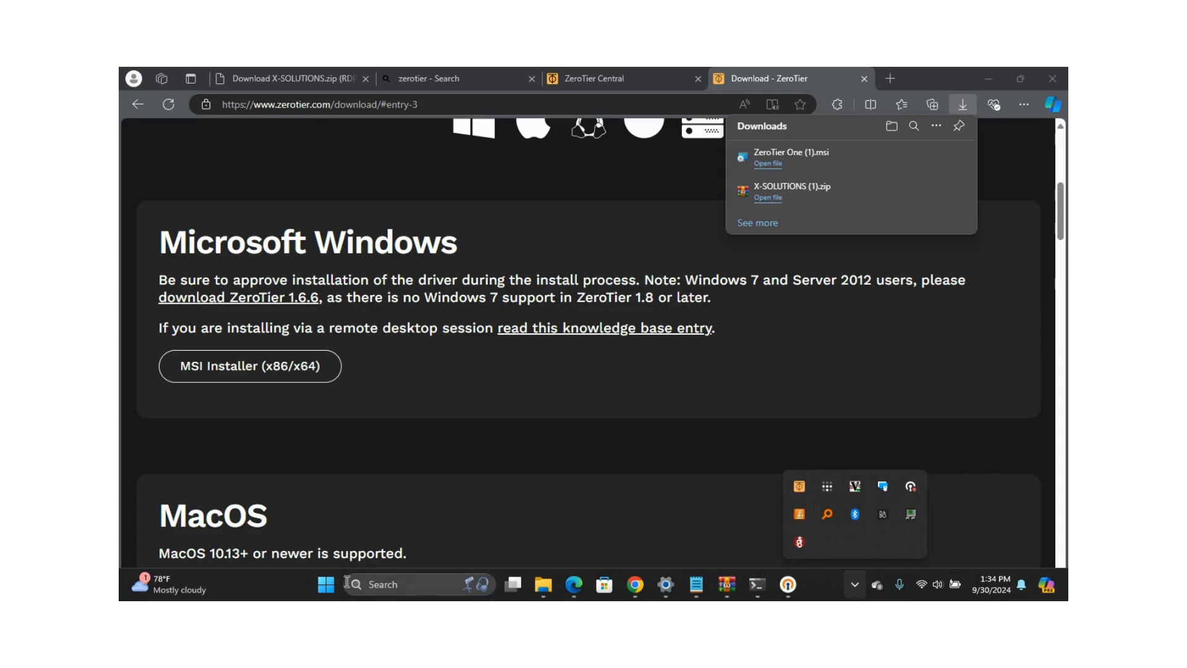
click(325, 586)
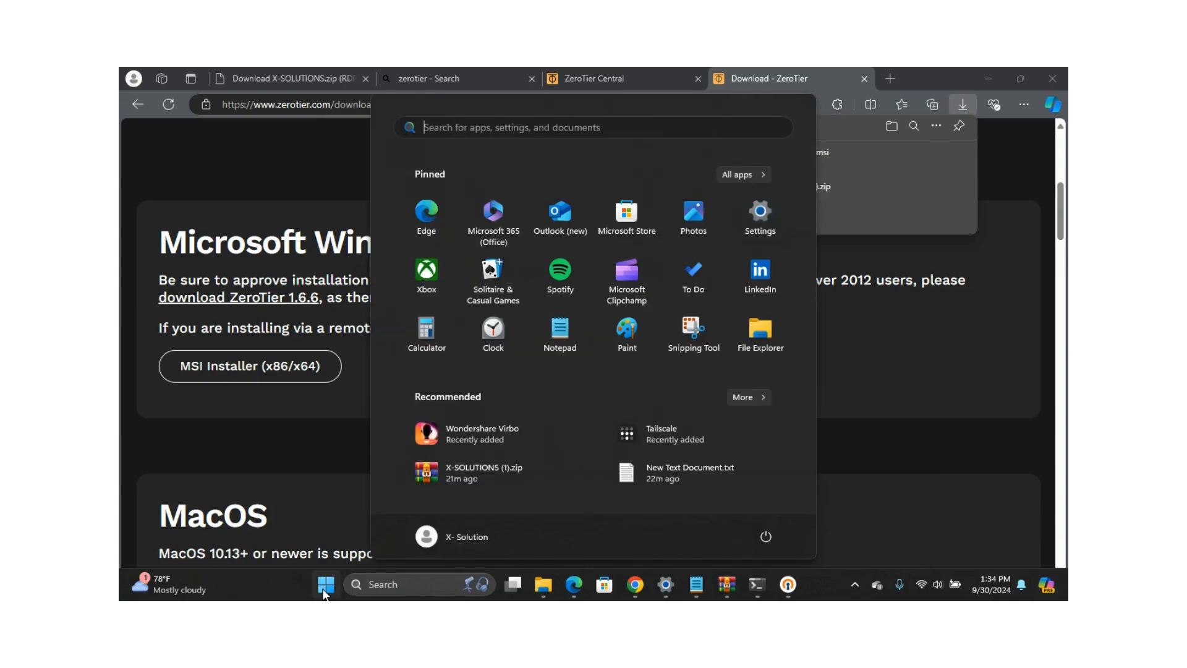
text(zeroTier)
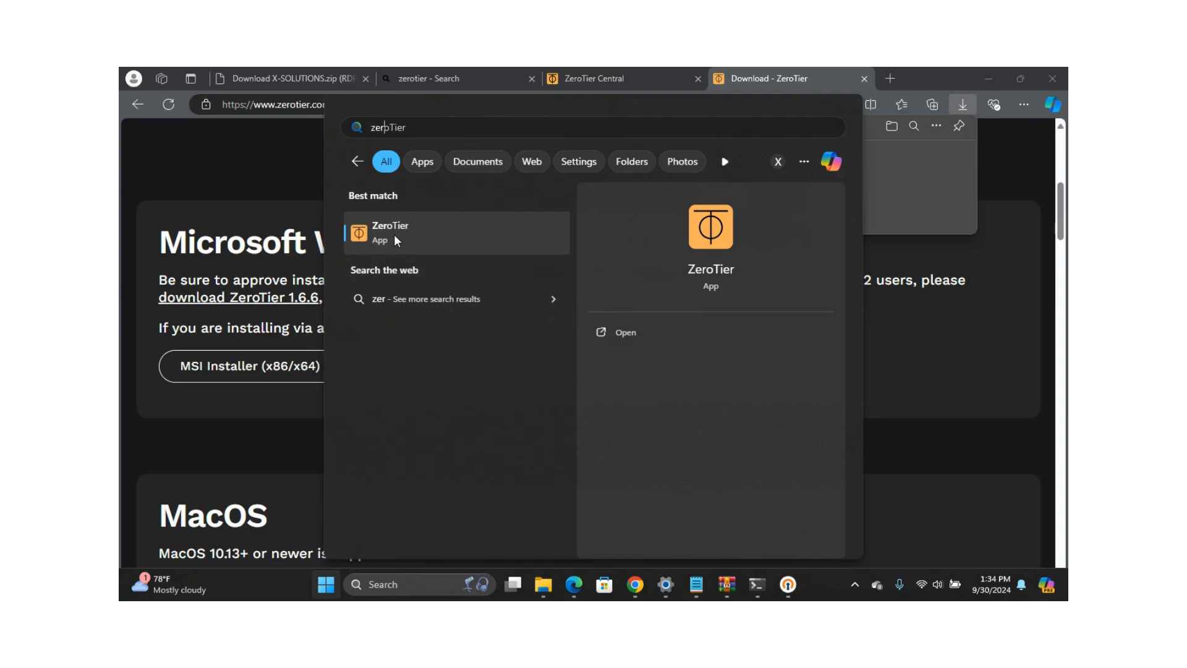
click(850, 586)
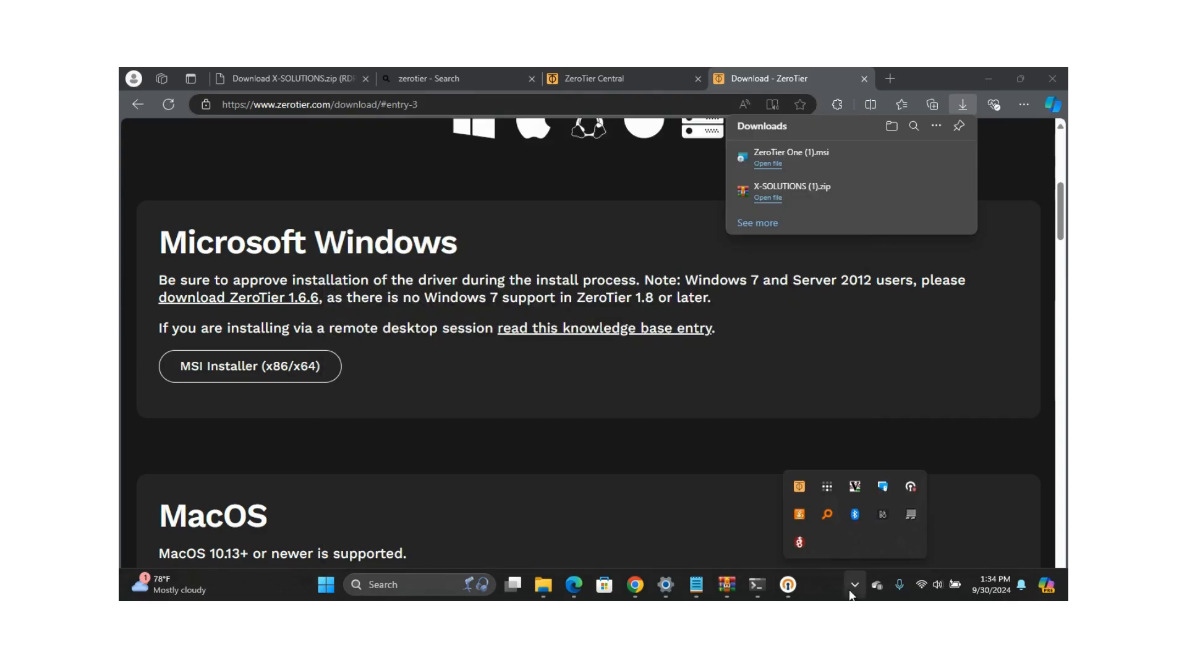
click(855, 585)
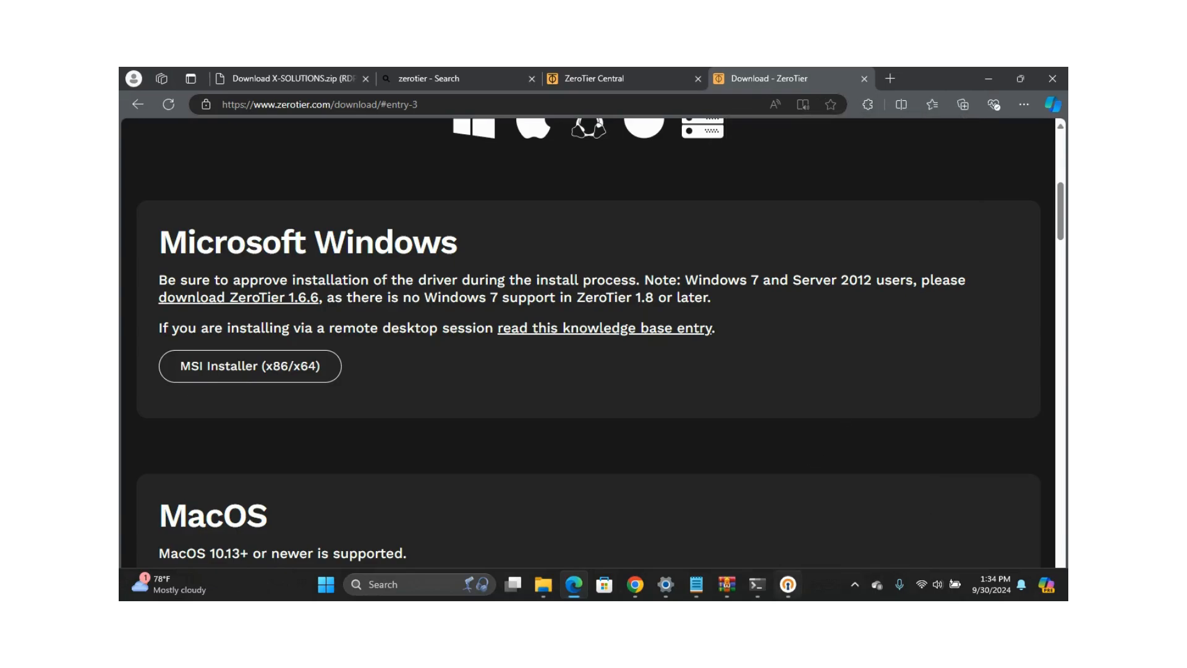
click(857, 590)
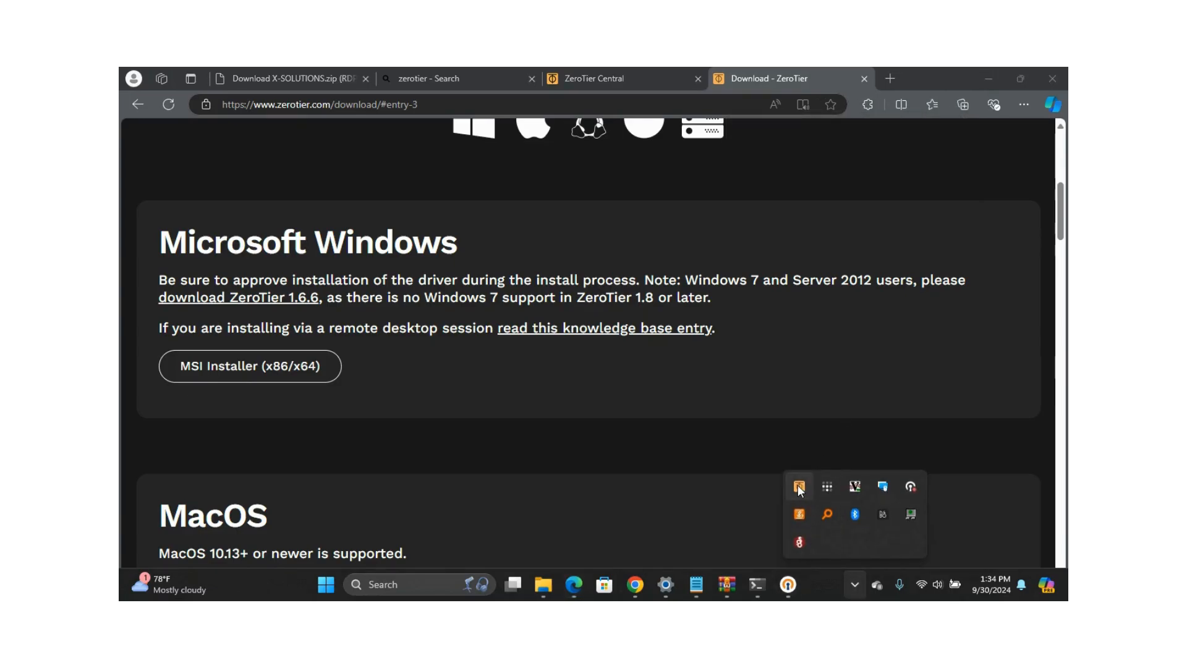
click(798, 488)
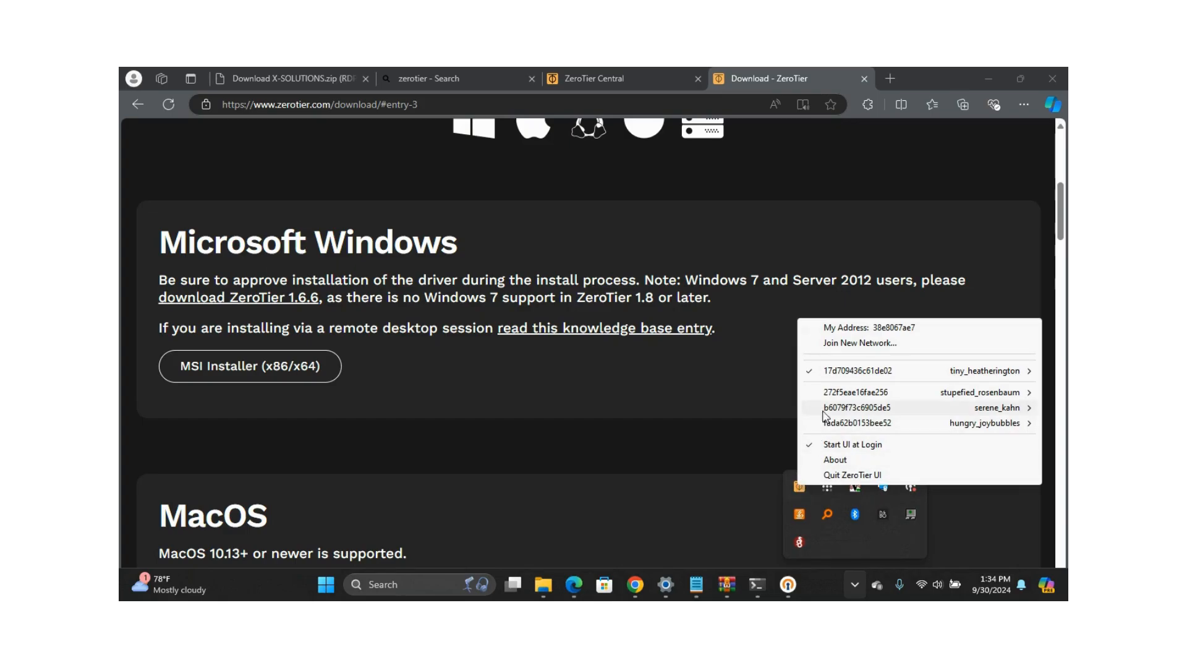
mouse_move(838, 372)
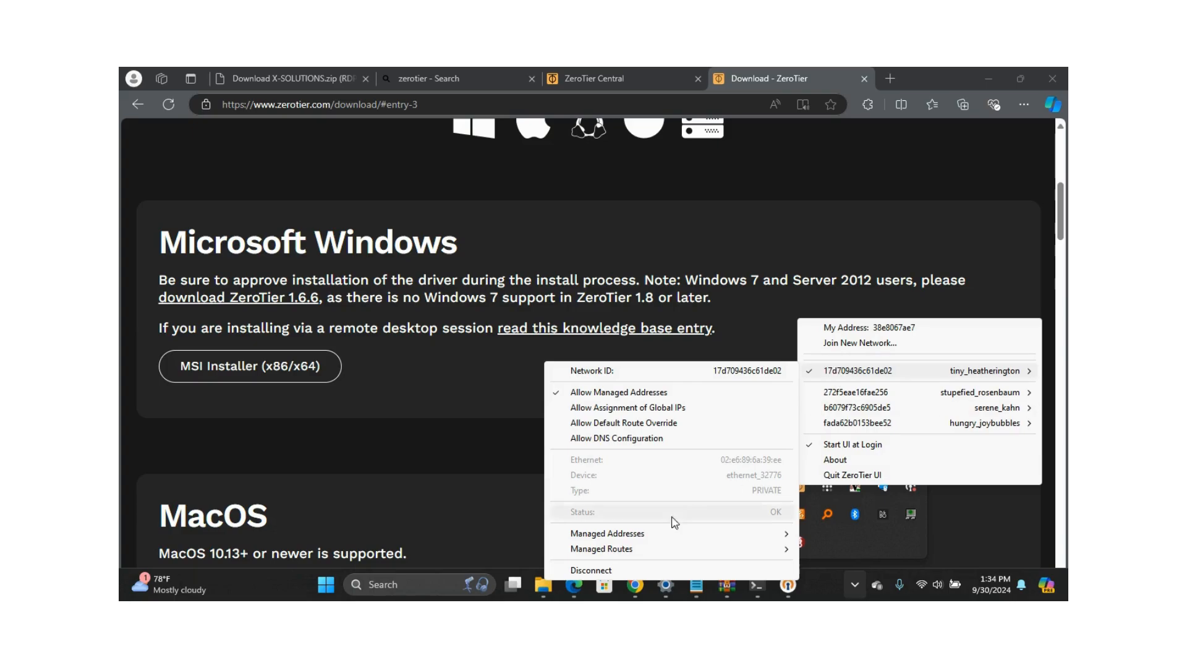
click(618, 569)
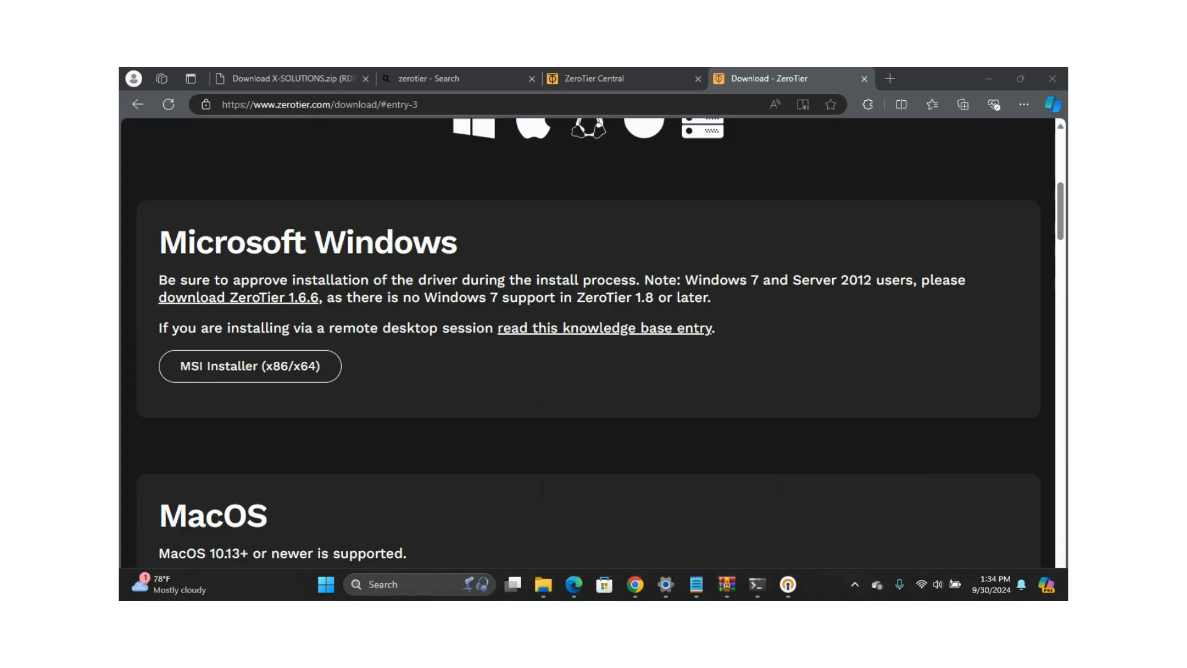
Reopen the ZeroTier tray menu and choose Join New Network
click(855, 585)
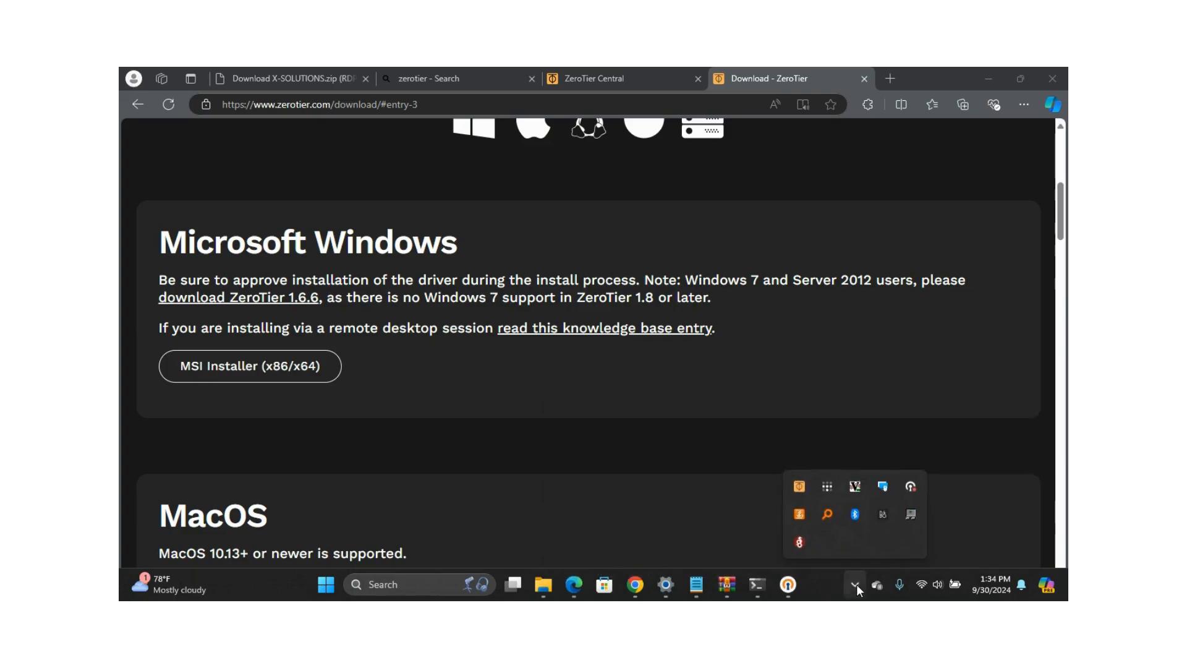
click(800, 489)
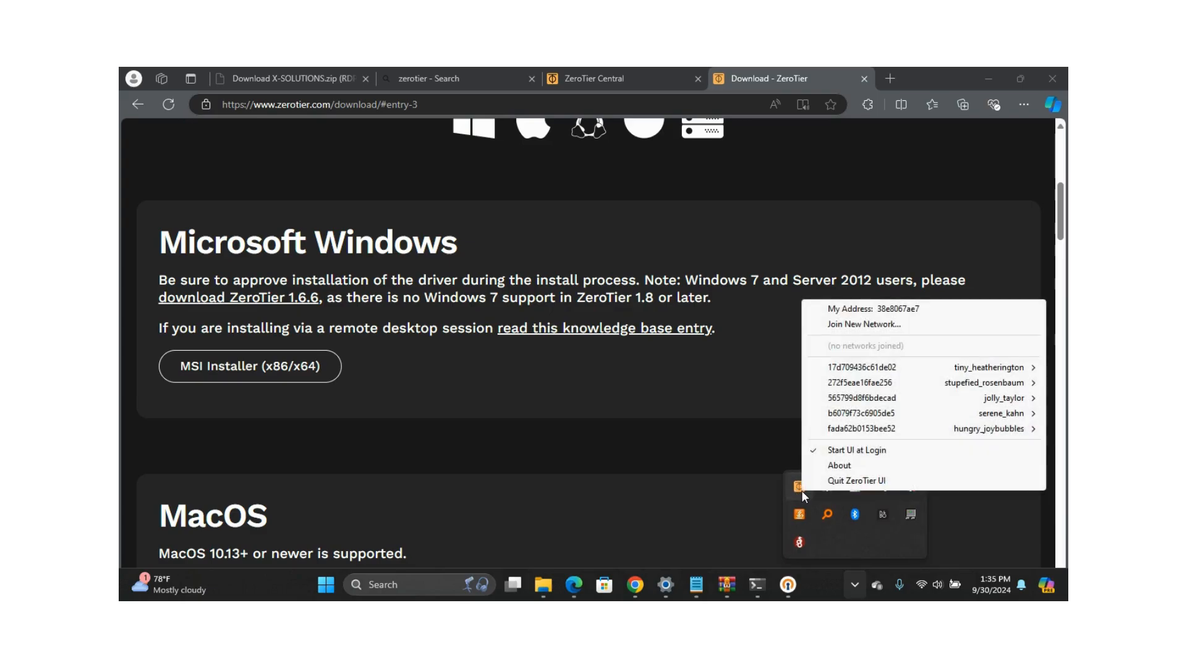
click(848, 325)
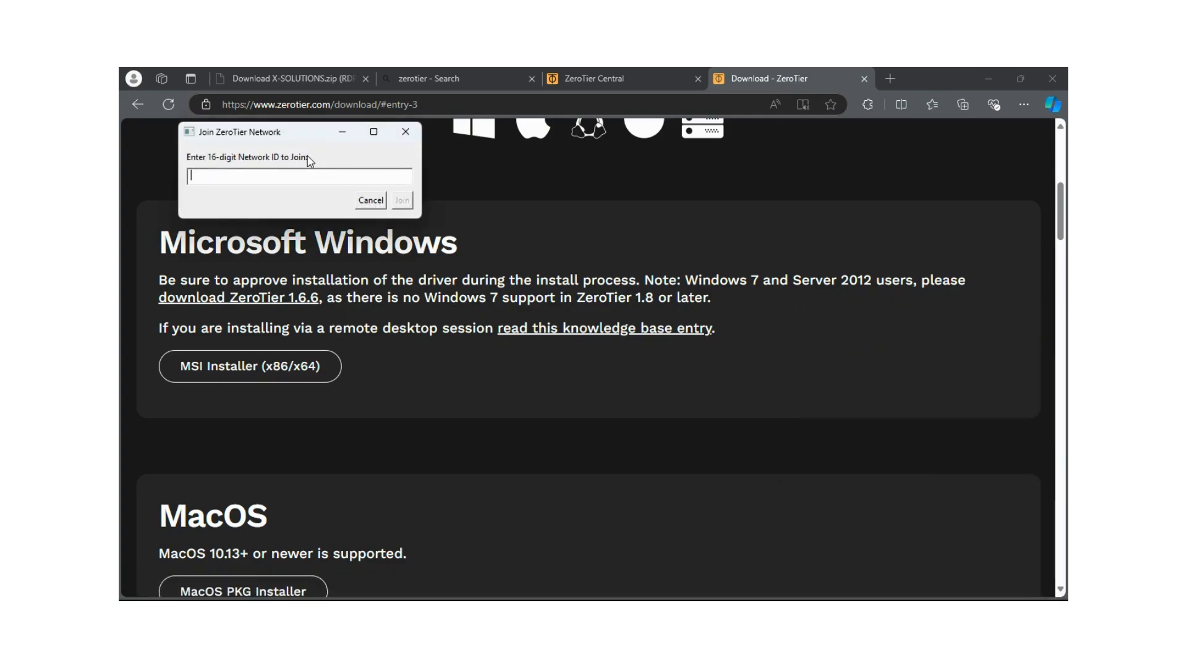
Copy the desperate_smathers network ID from its ZeroTier Central settings page
click(612, 74)
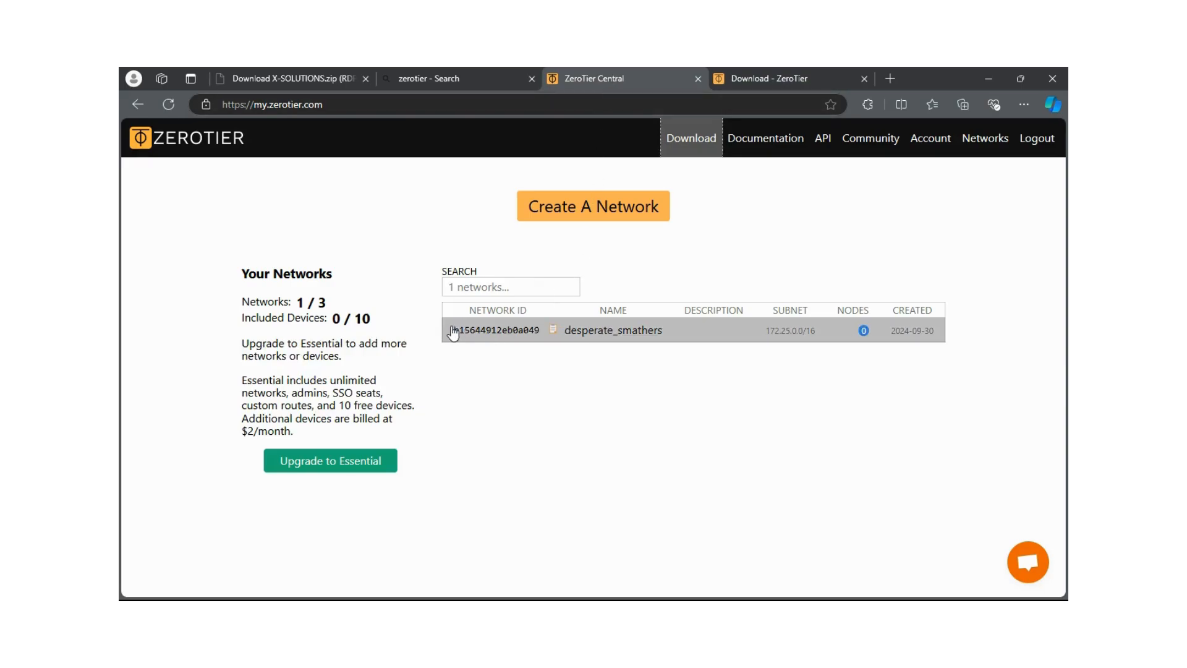
click(493, 339)
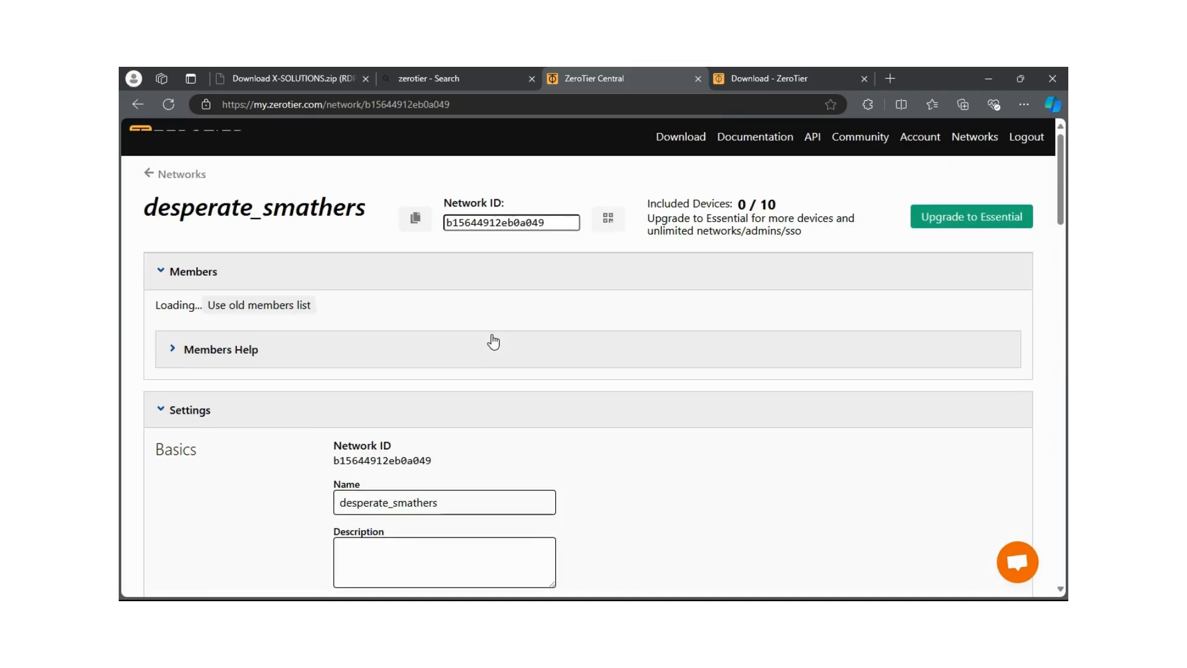
scroll(491, 334, down, 1)
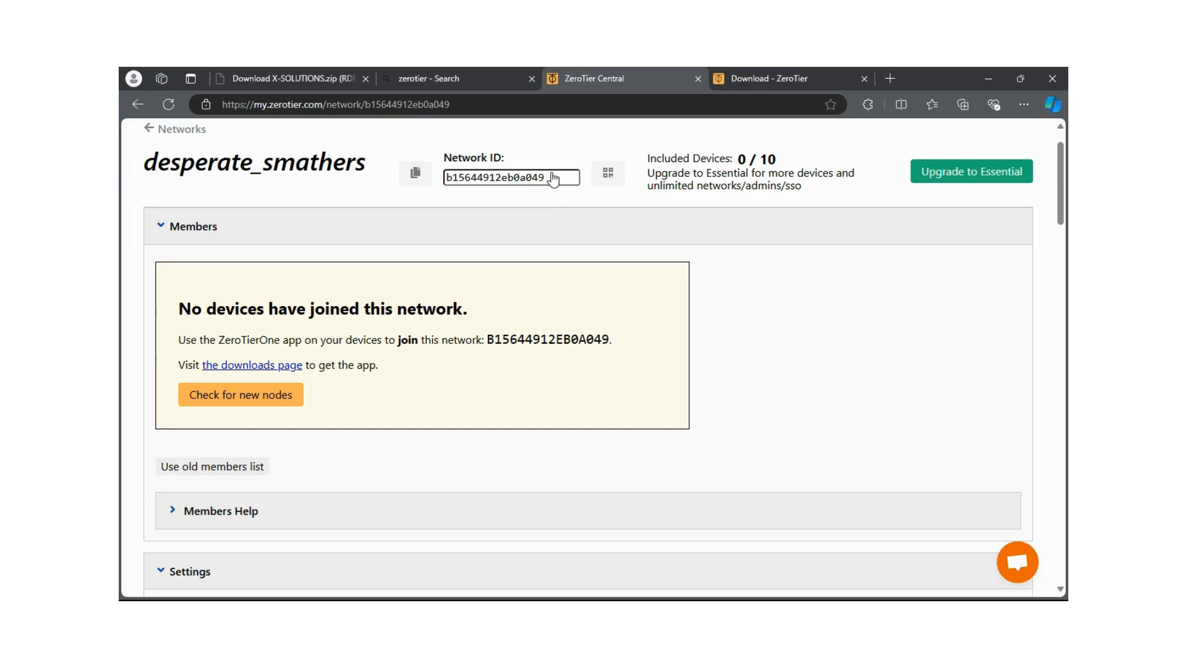
drag(553, 179, 440, 187)
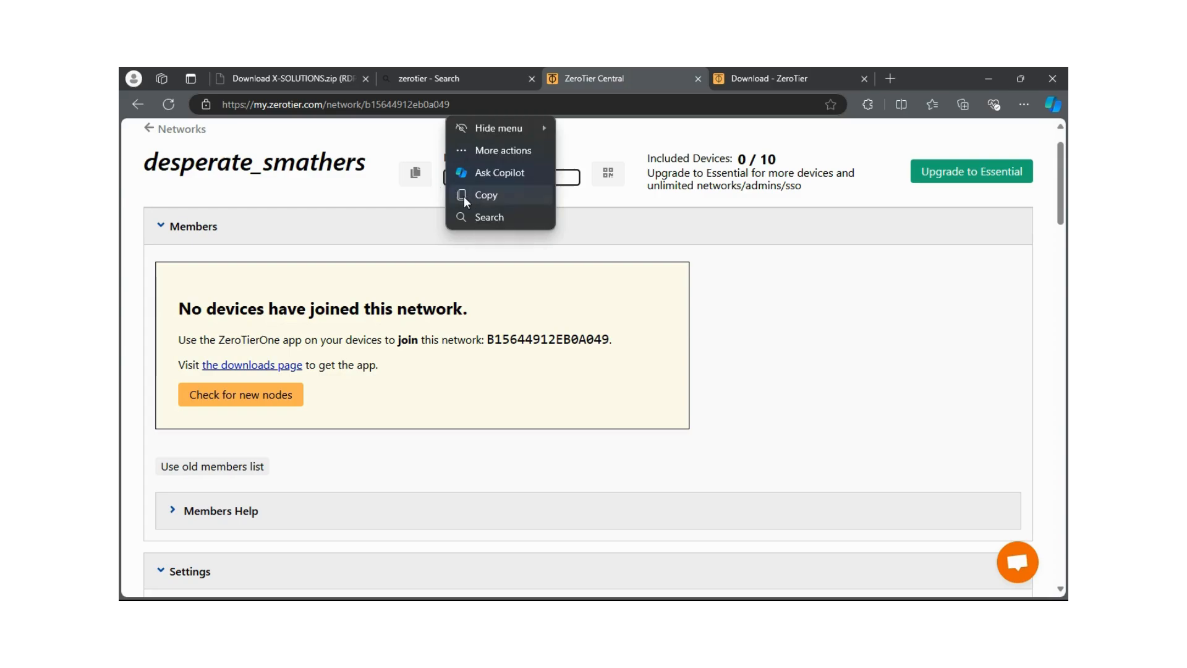
click(461, 195)
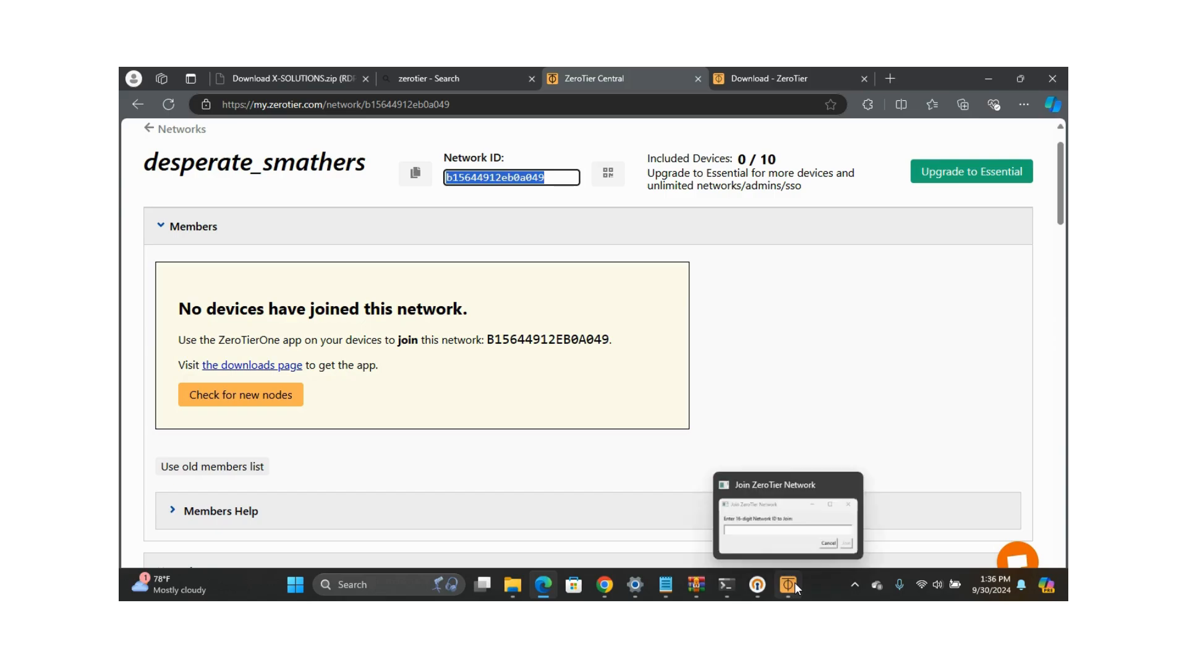
Paste the ID b15644912eb0a049 into the Join Network dialog, join, and check it in the tray menu
click(779, 584)
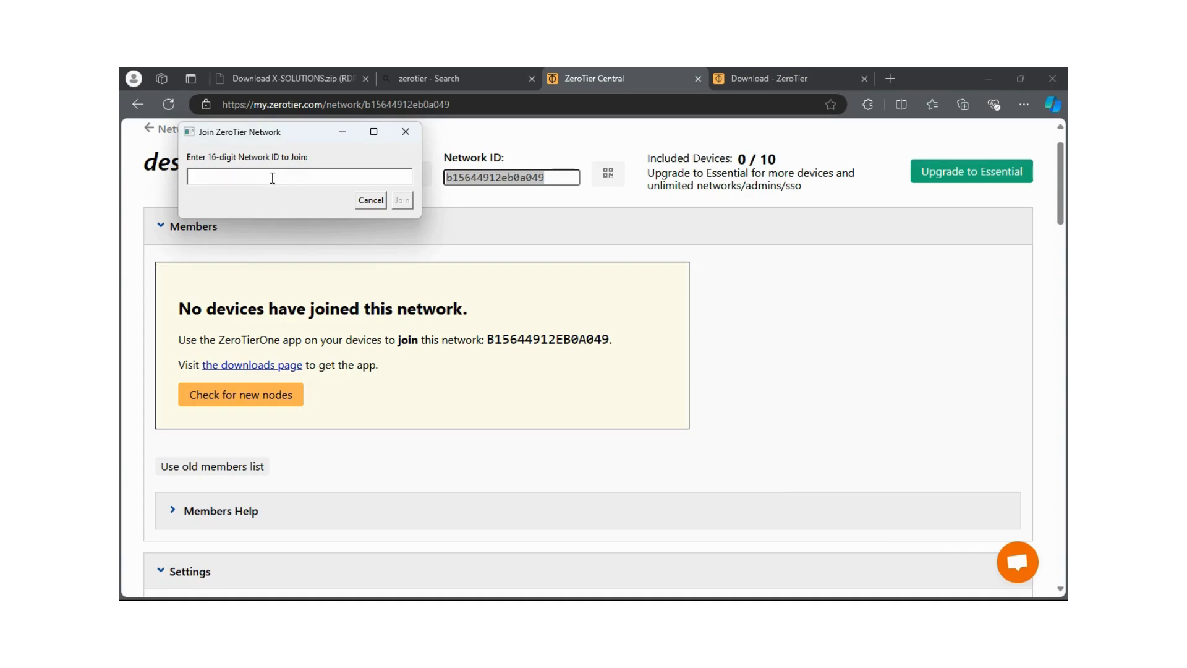
right_click(272, 177)
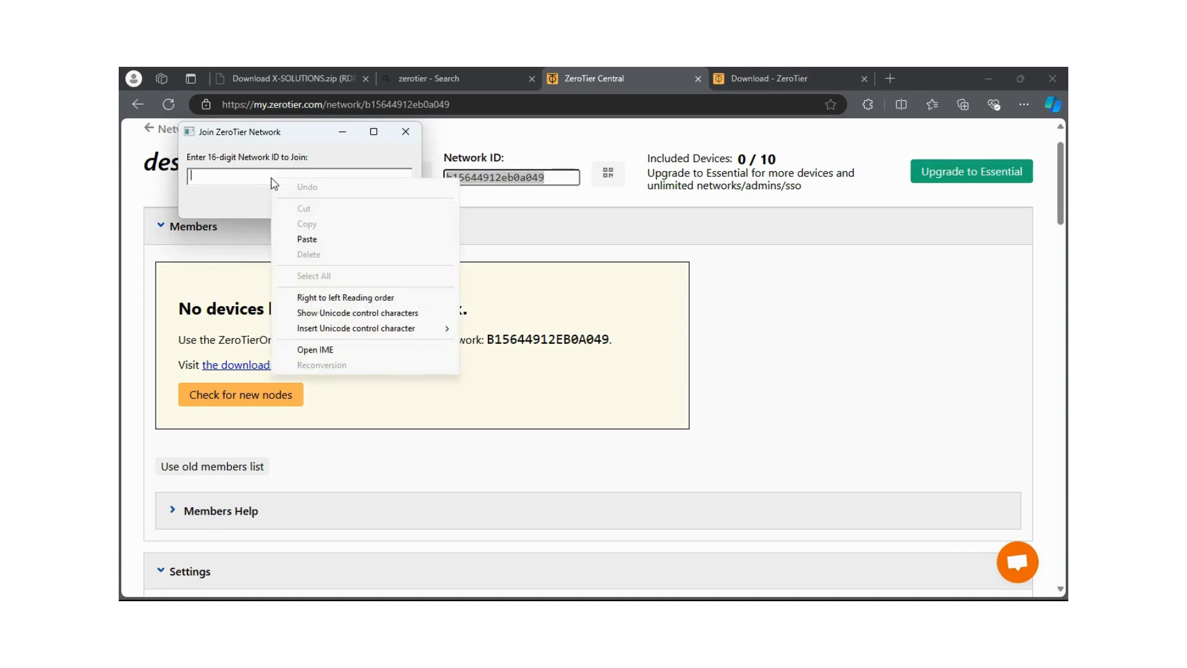
click(307, 240)
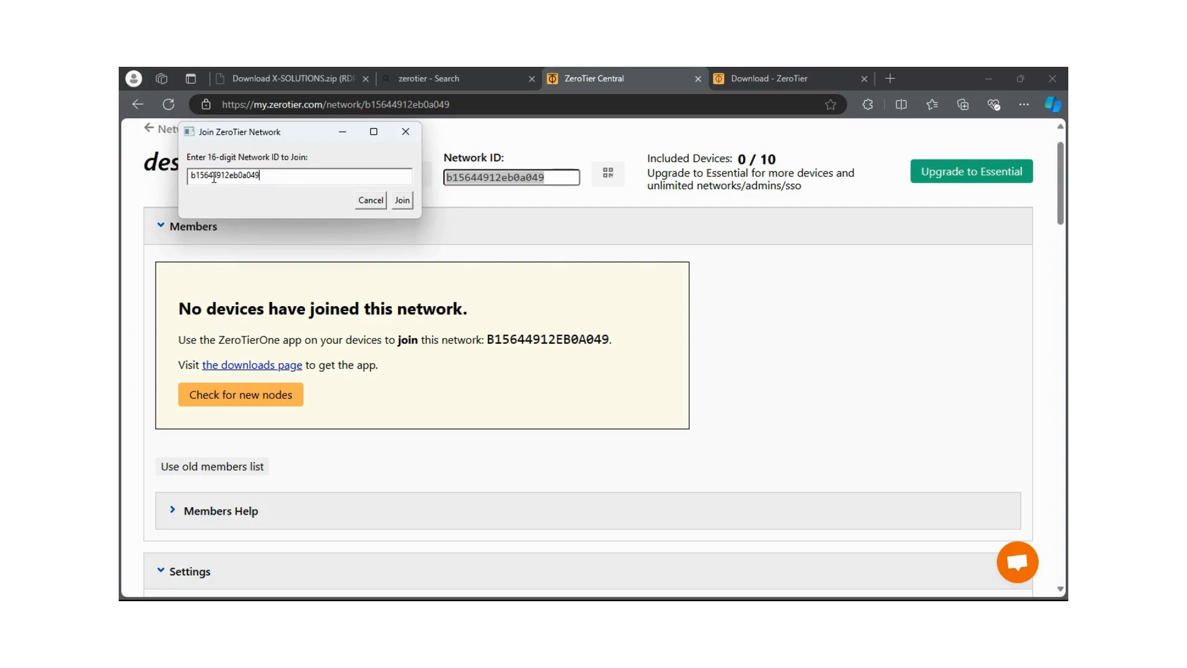
click(402, 201)
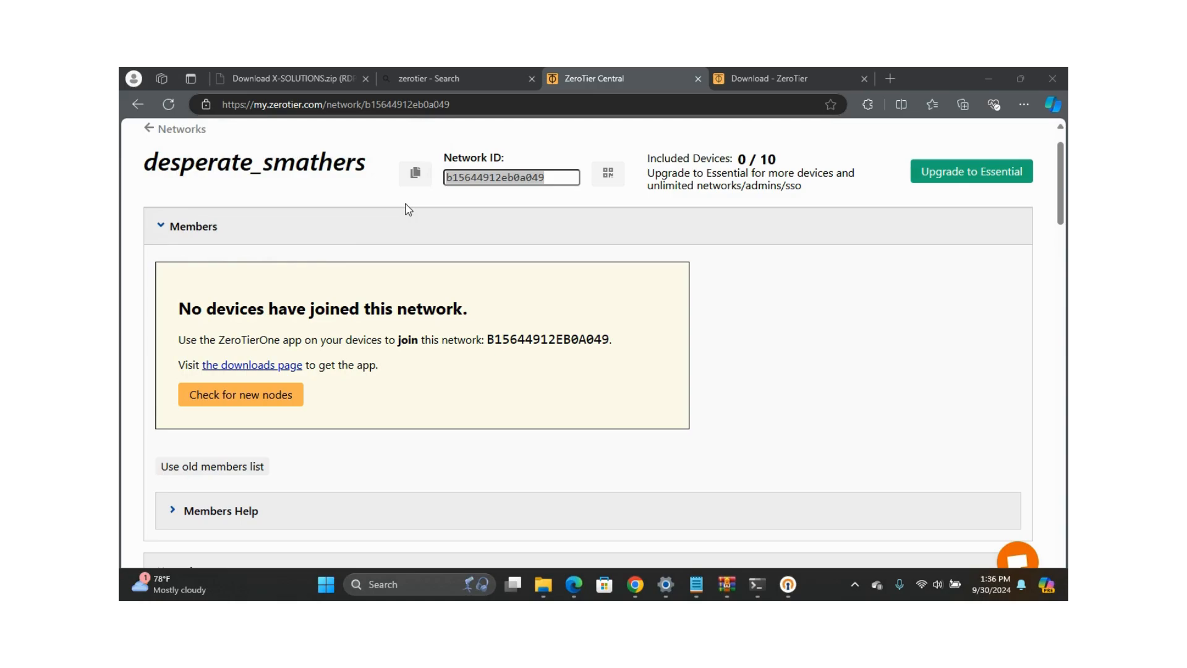
click(854, 586)
click(799, 487)
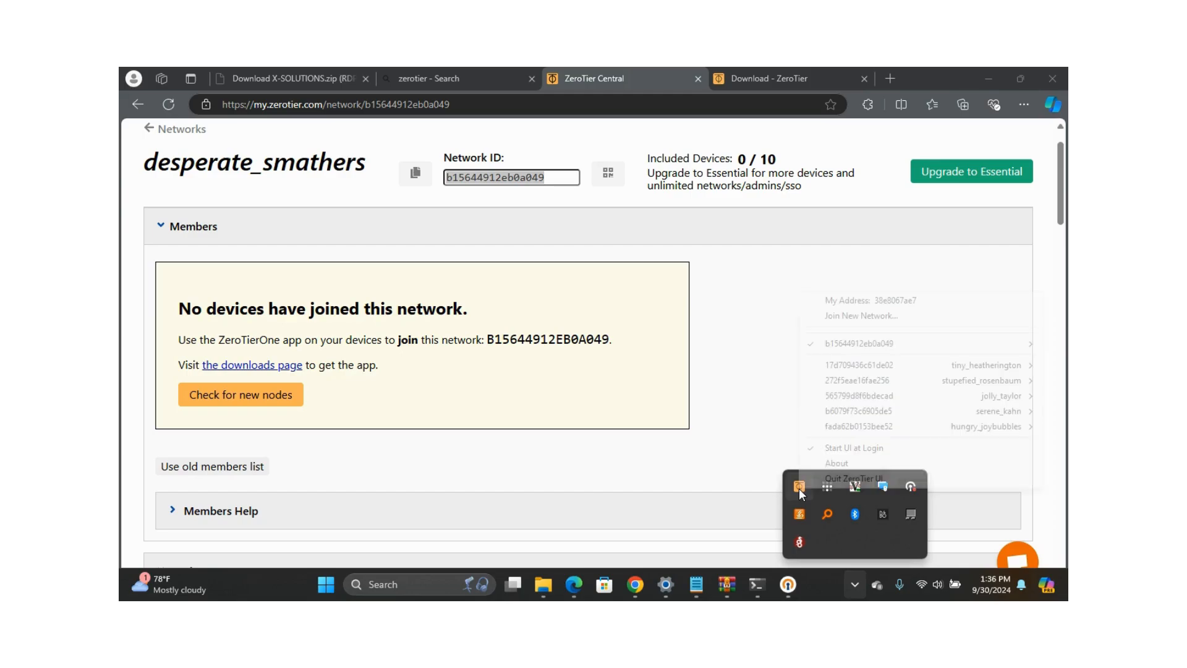
mouse_move(827, 348)
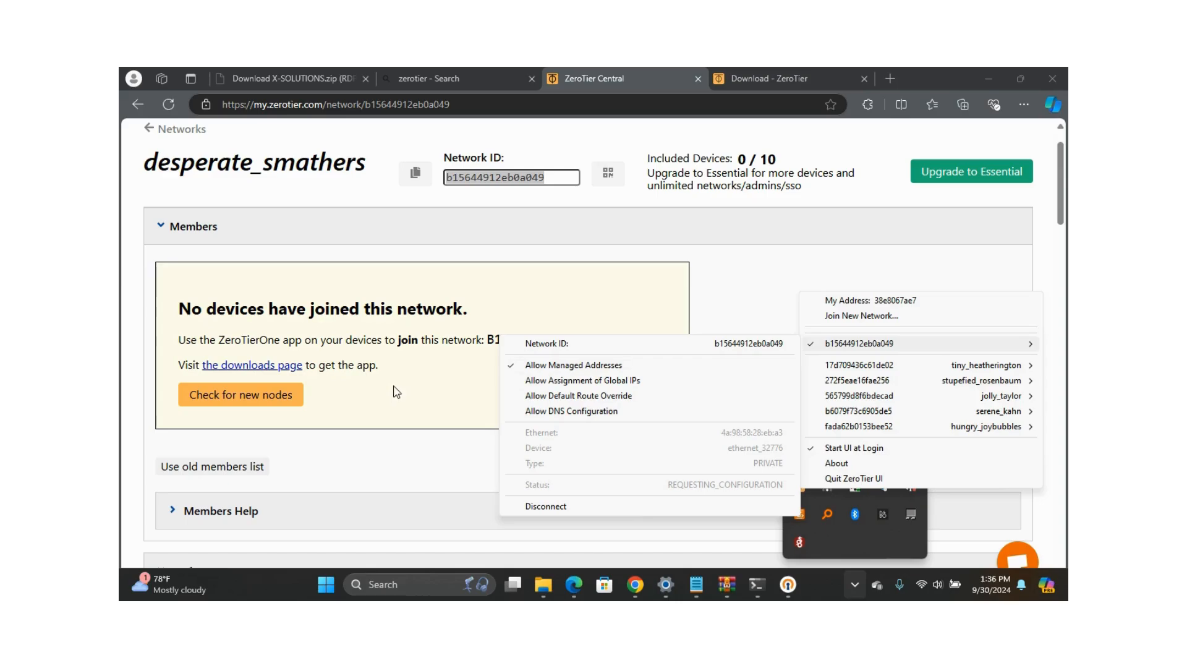
Check the PC's ZeroTier network status, then tick the new member in Members and authorize it
click(332, 413)
scroll(384, 411, down, 2)
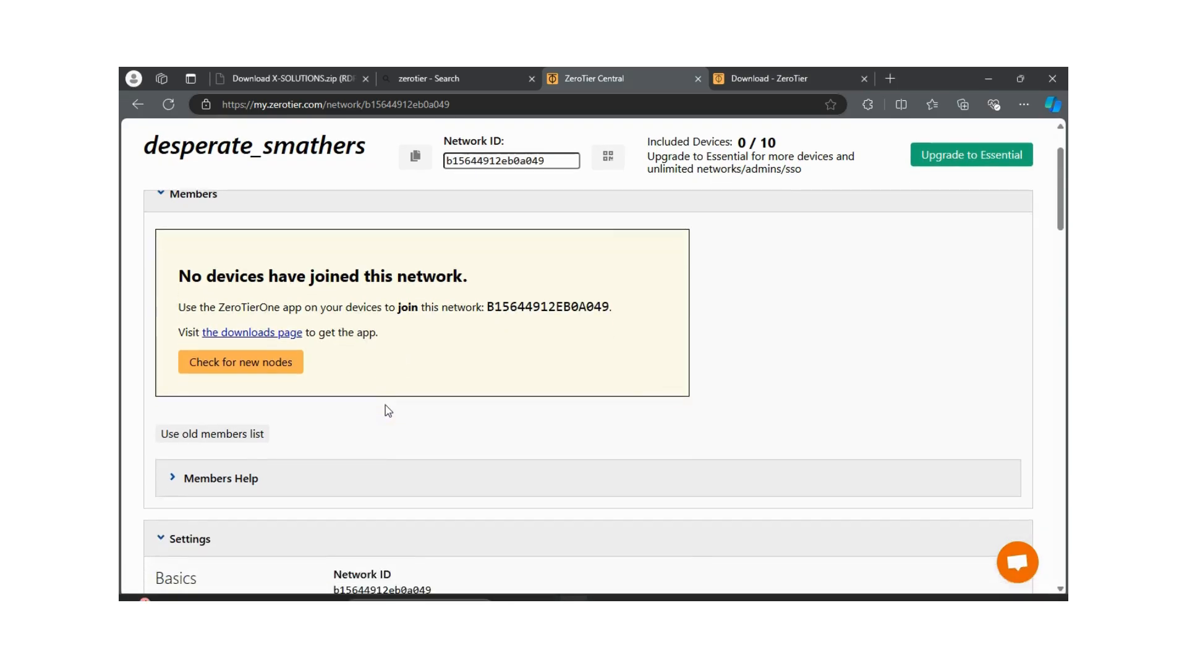
scroll(390, 410, up, 3)
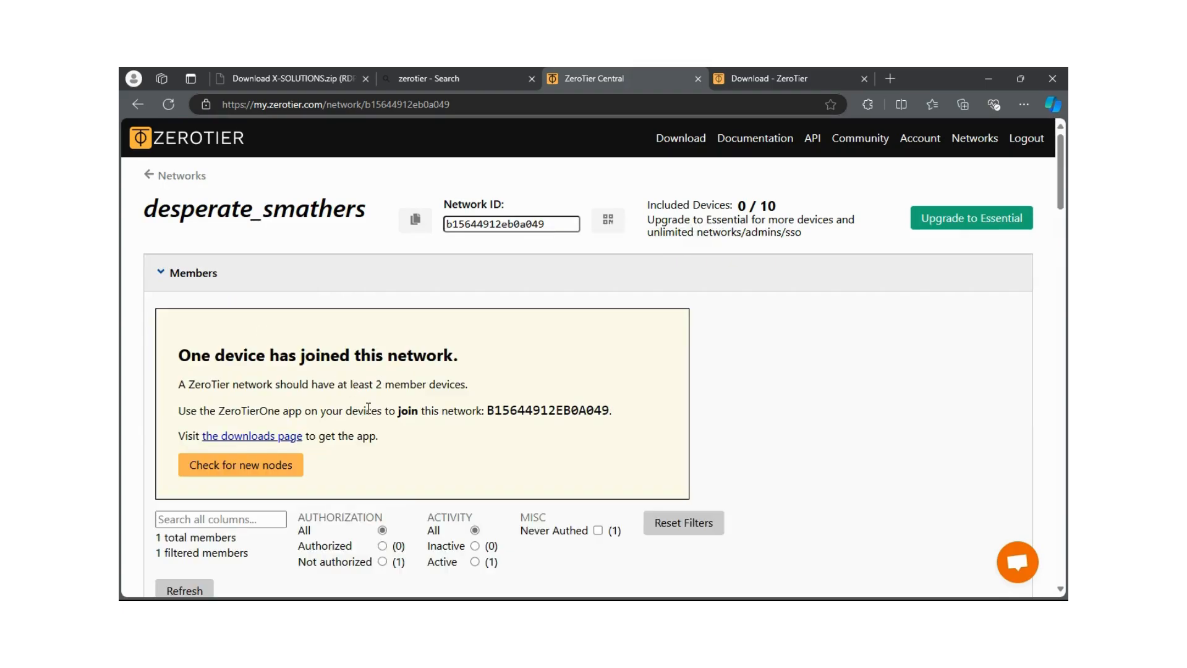
scroll(368, 408, down, 4)
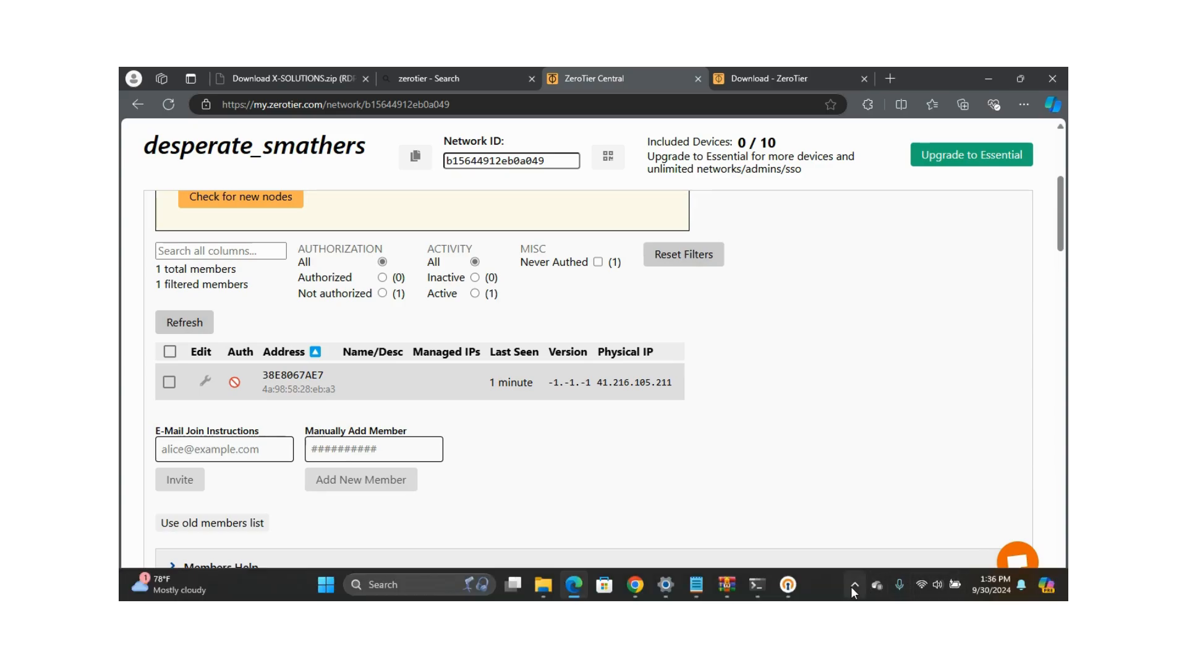
click(853, 585)
click(798, 486)
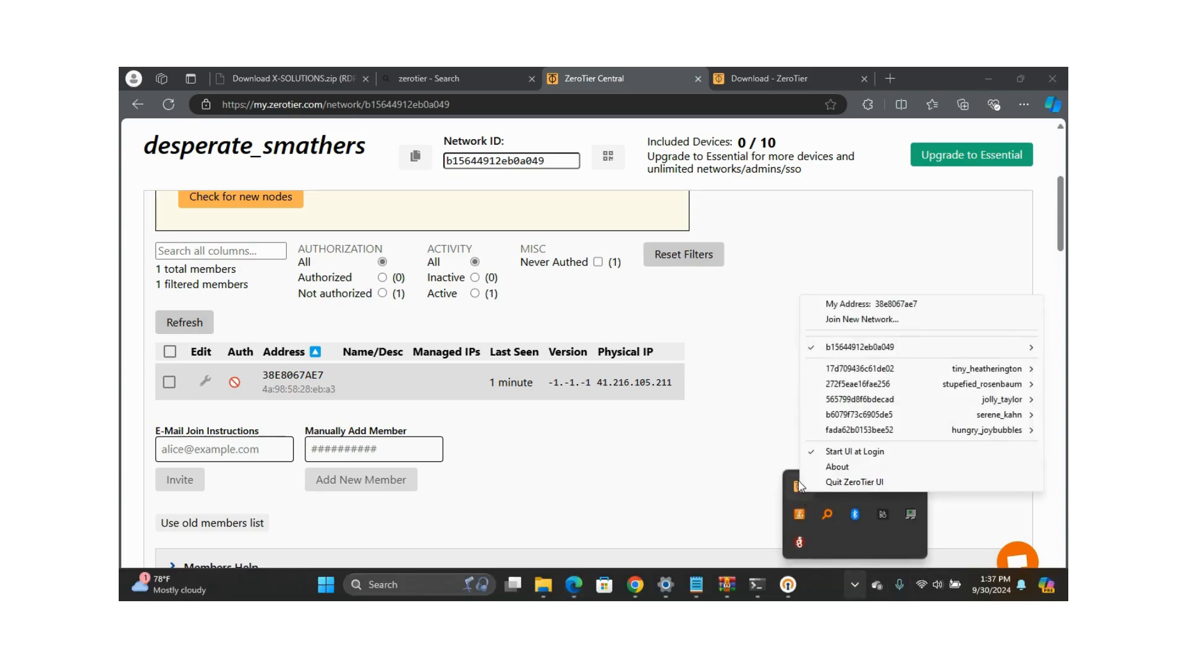
mouse_move(850, 349)
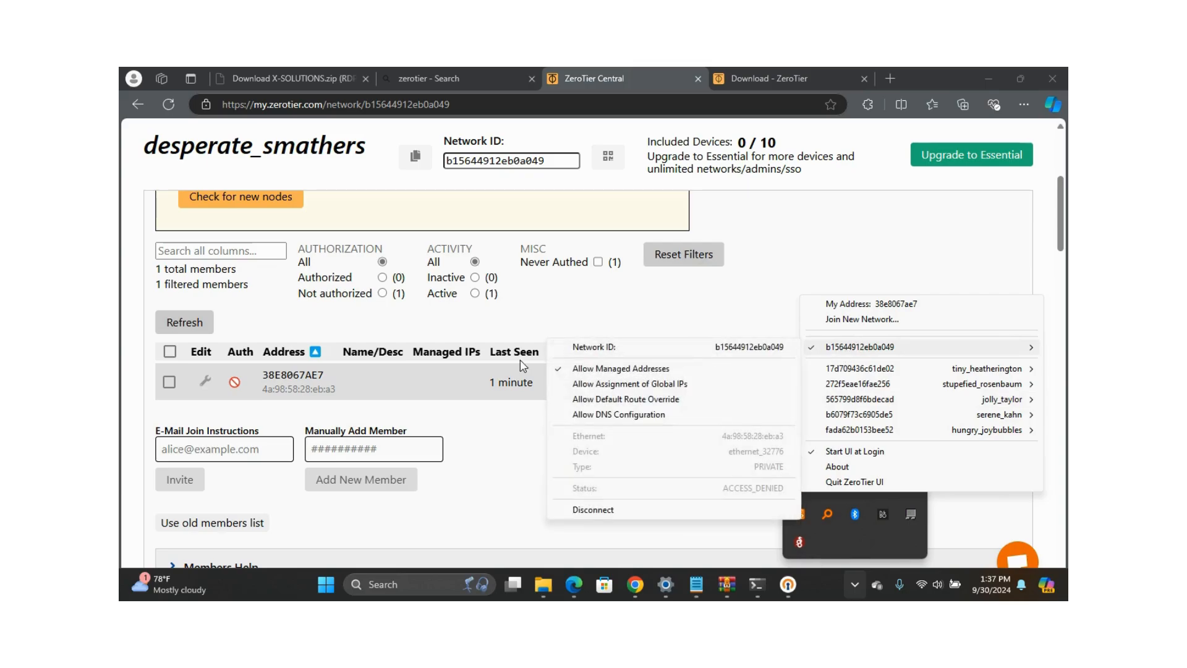
click(402, 372)
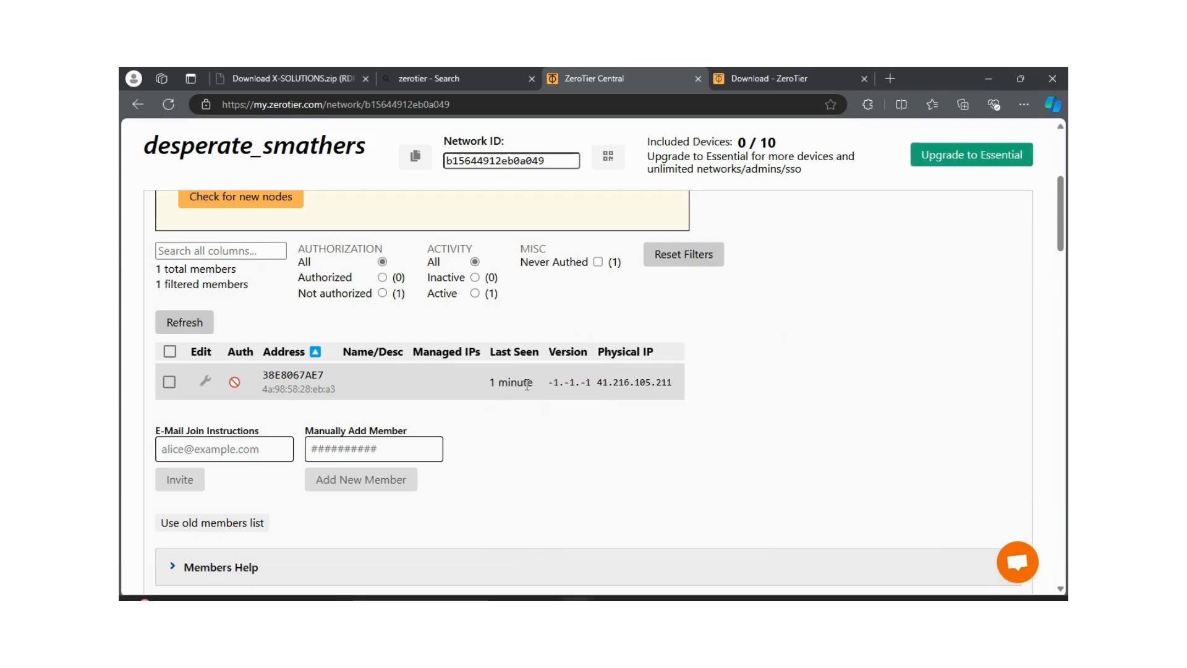
click(170, 384)
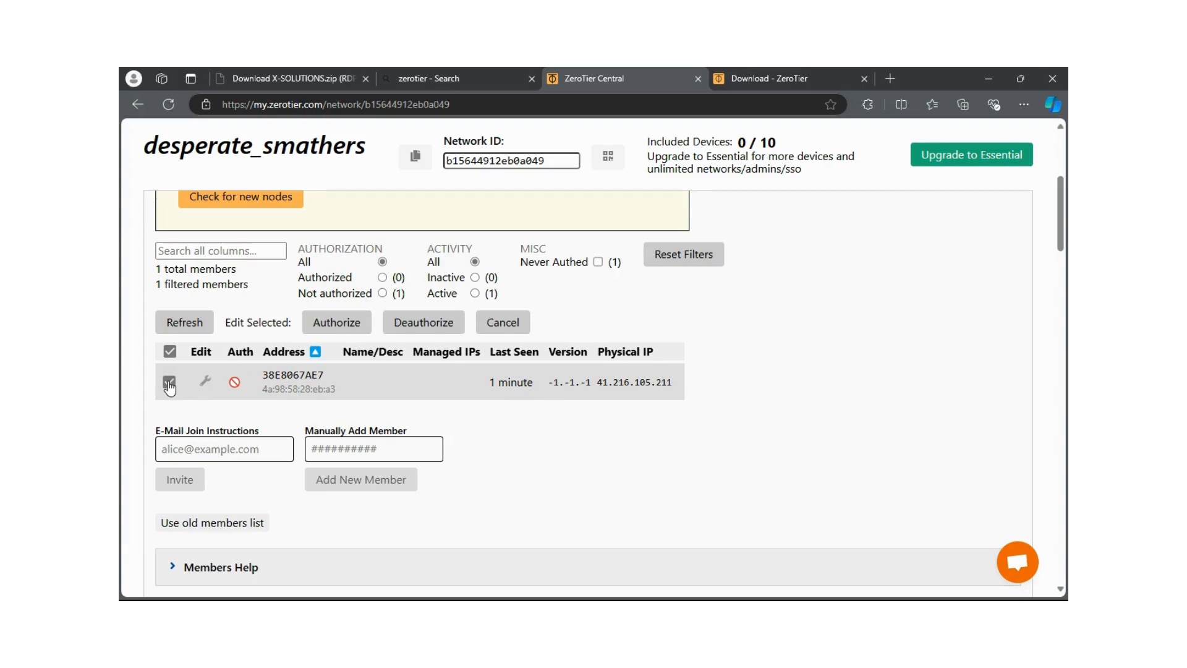
click(339, 328)
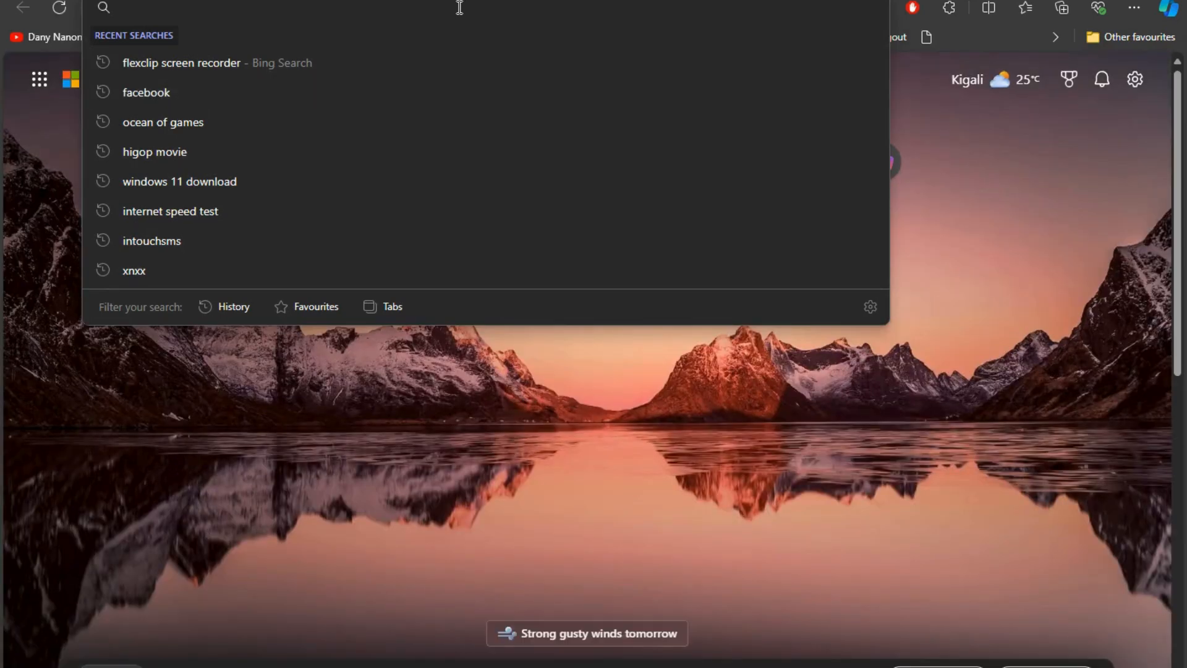
Search Bing for 'zerotier' in the new Edge tab
text(zer)
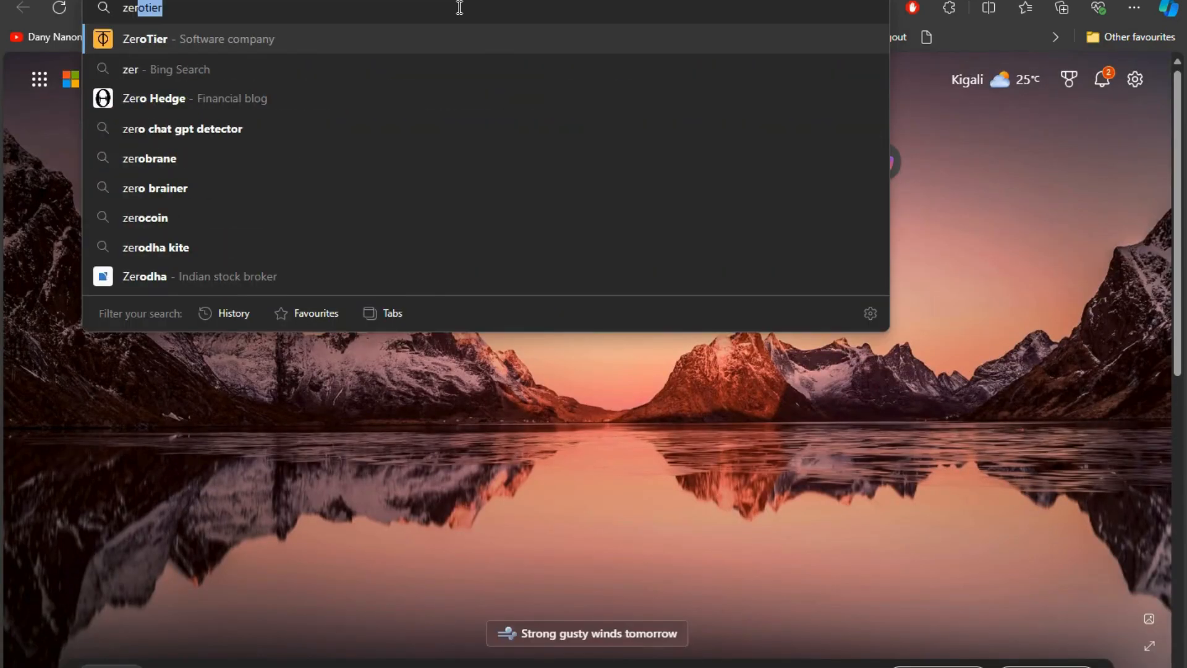
text(otier)
key(Return)
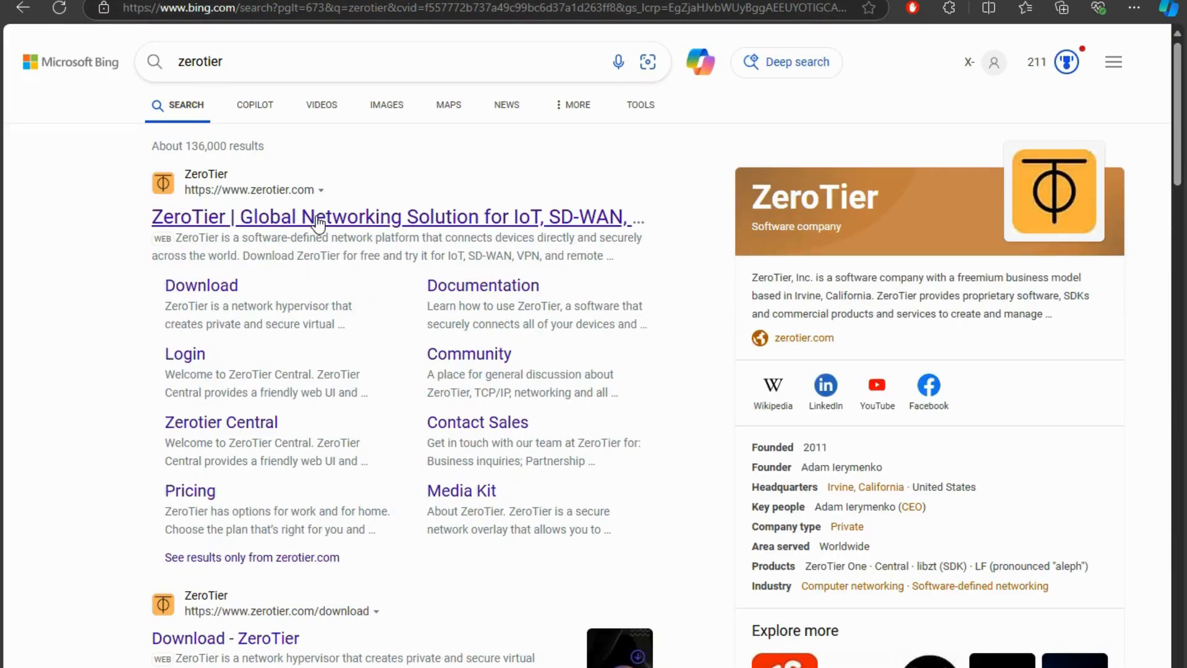
Open zerotier.com's Download page and download the Windows MSI Installer (x86/x64)
click(319, 222)
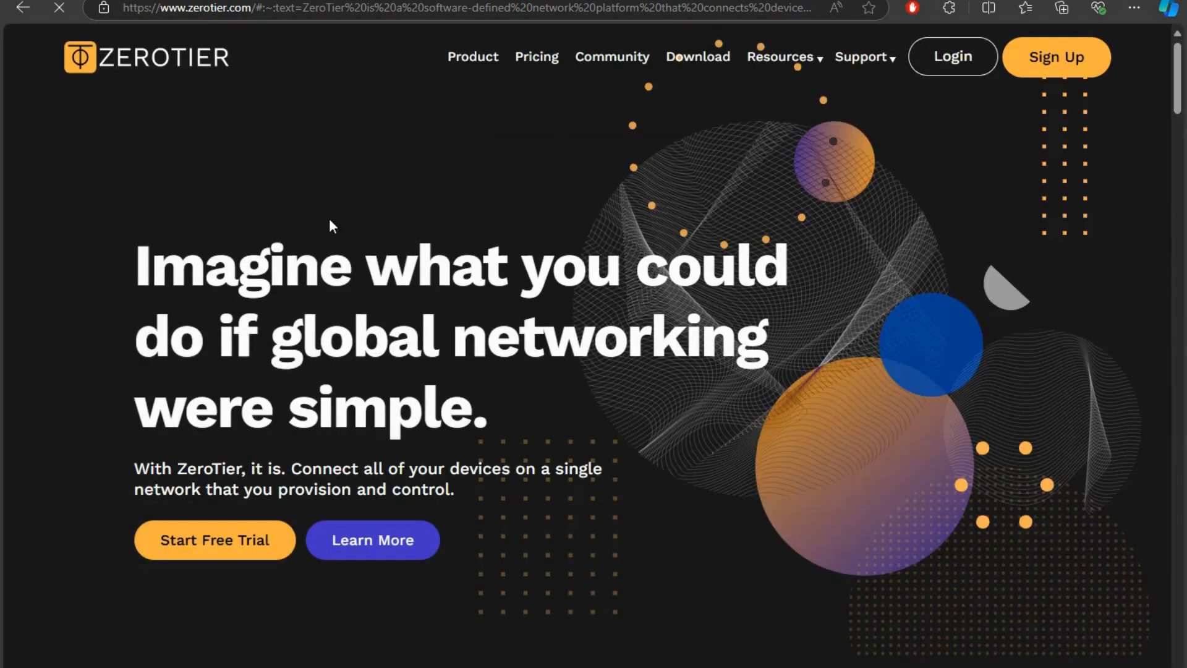
scroll(464, 402, down, 7)
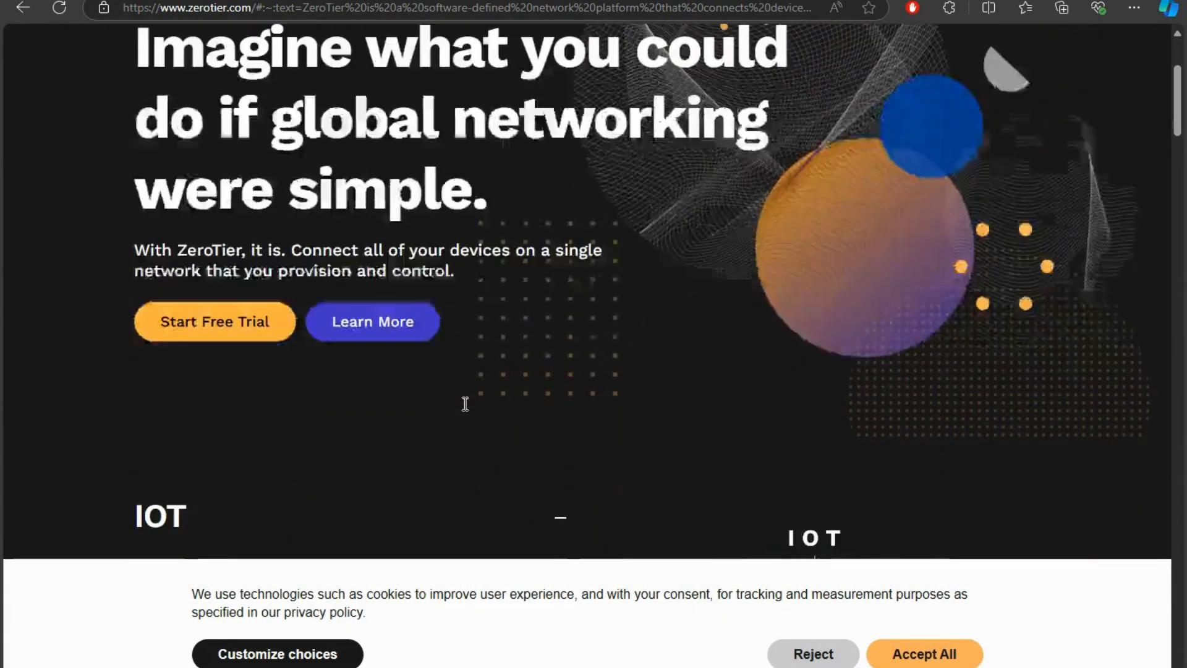
scroll(463, 402, down, 3)
scroll(465, 402, up, 10)
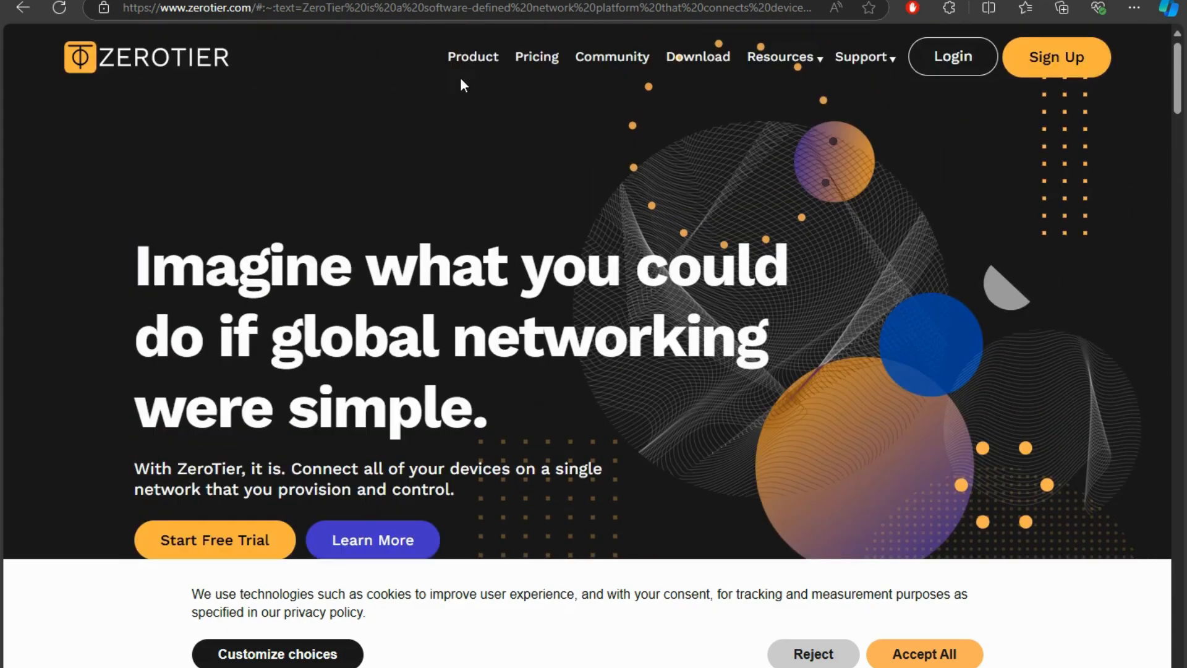
click(700, 62)
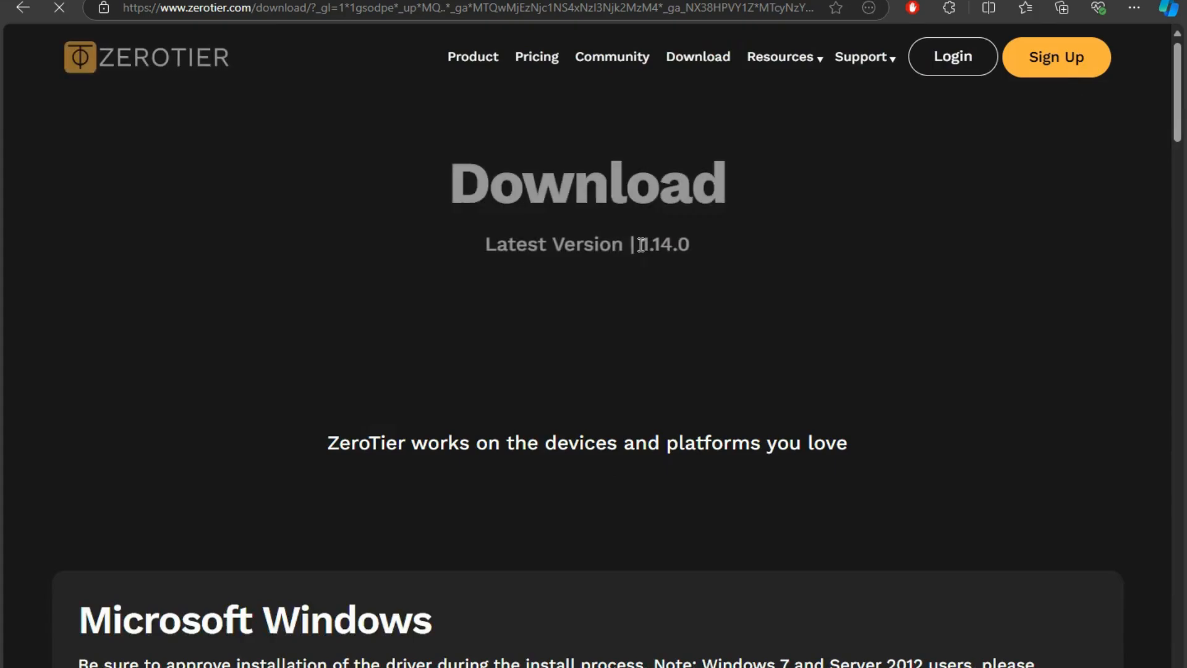
scroll(641, 244, down, 2)
scroll(641, 245, down, 1)
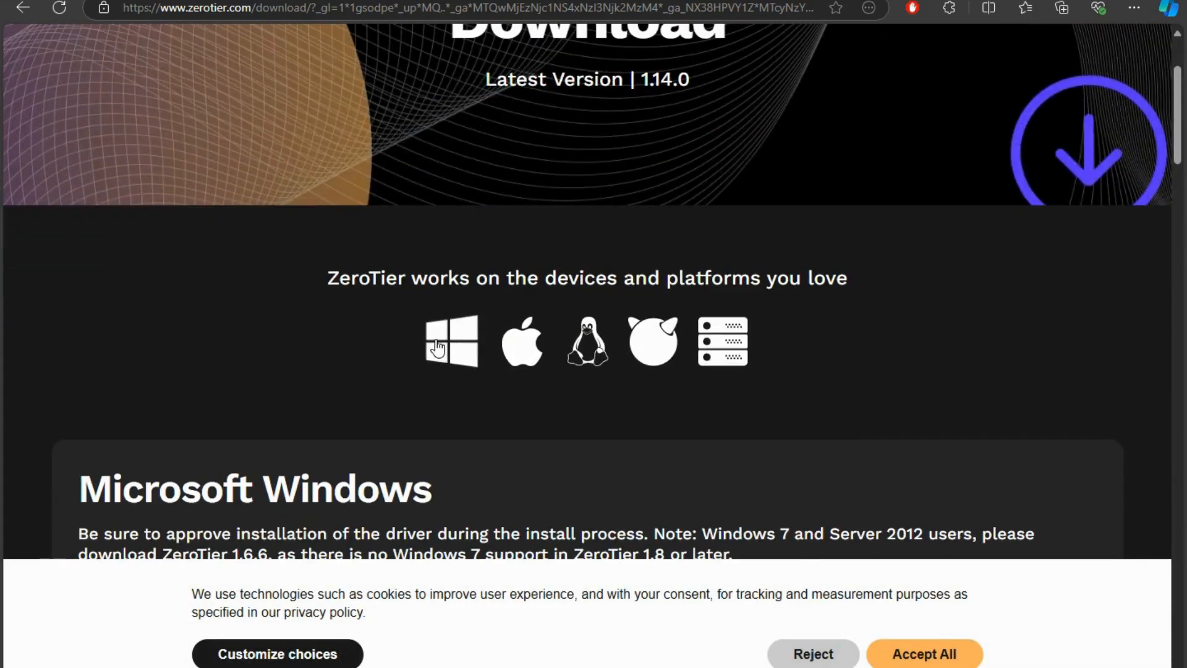
click(452, 348)
scroll(494, 346, down, 8)
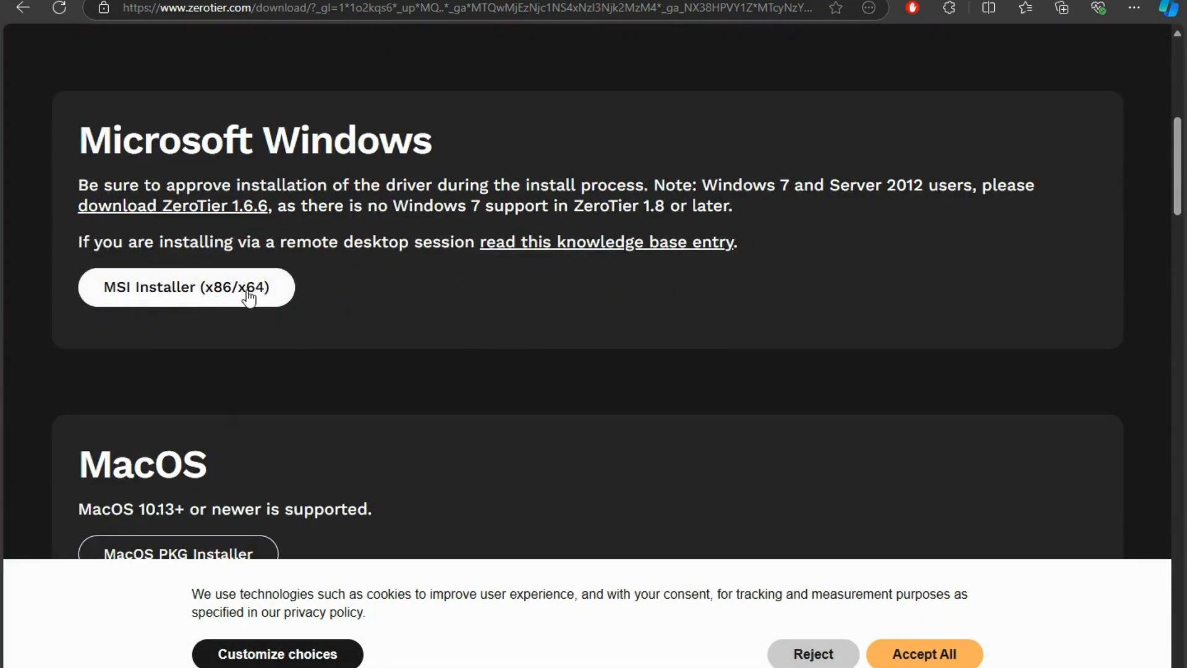
click(277, 301)
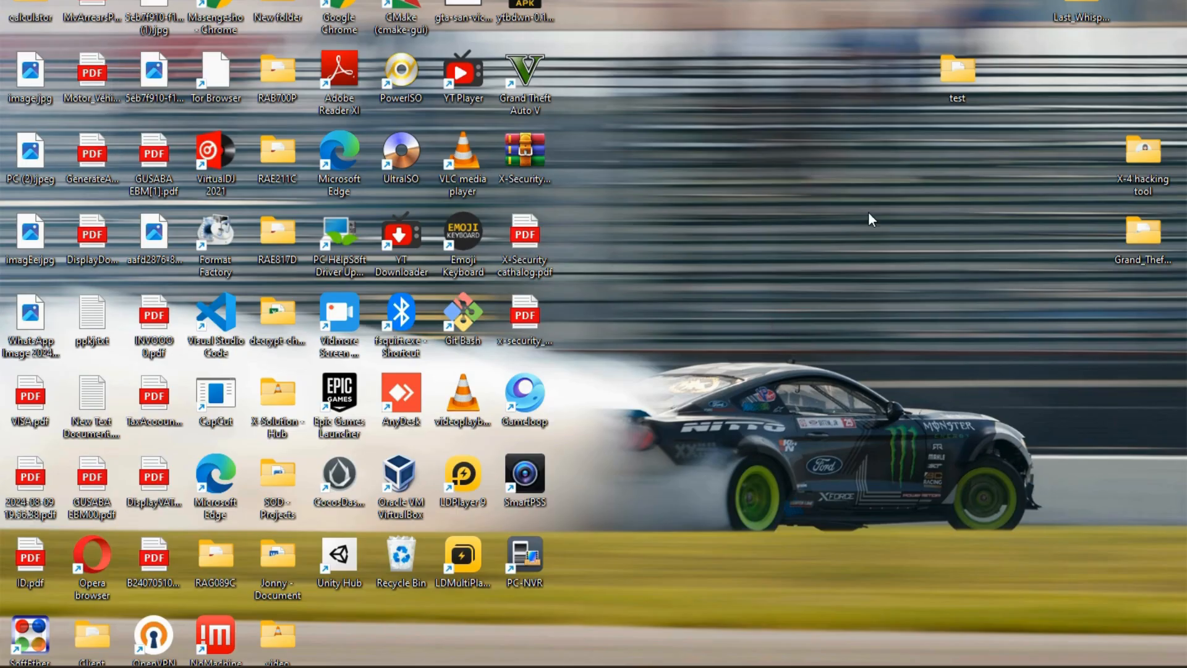
Refresh the desktop twice, then return to the ZeroTier download page in Edge
right_click(870, 219)
click(922, 286)
right_click(866, 272)
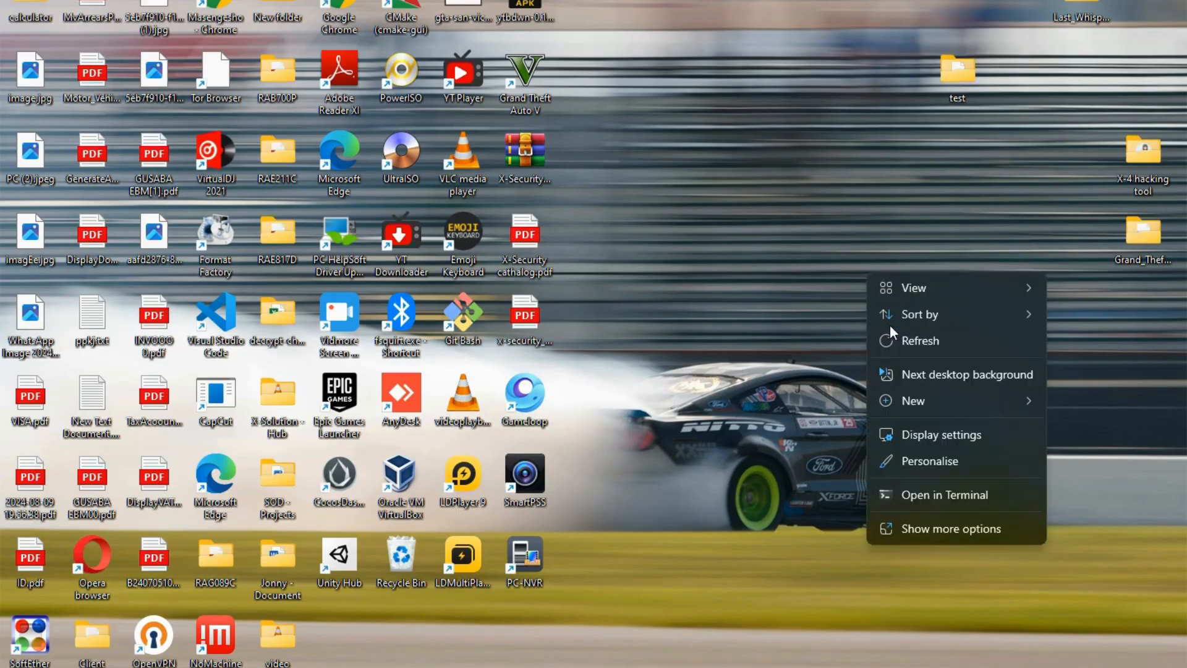
click(907, 340)
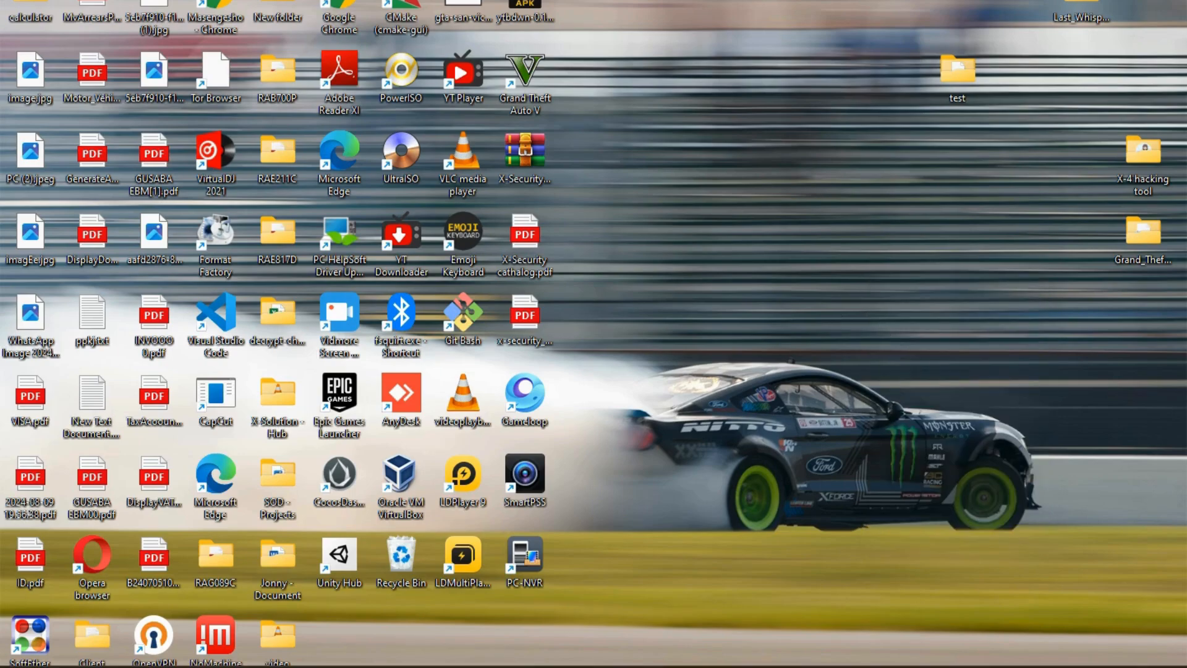
mouse_move(559, 659)
click(535, 639)
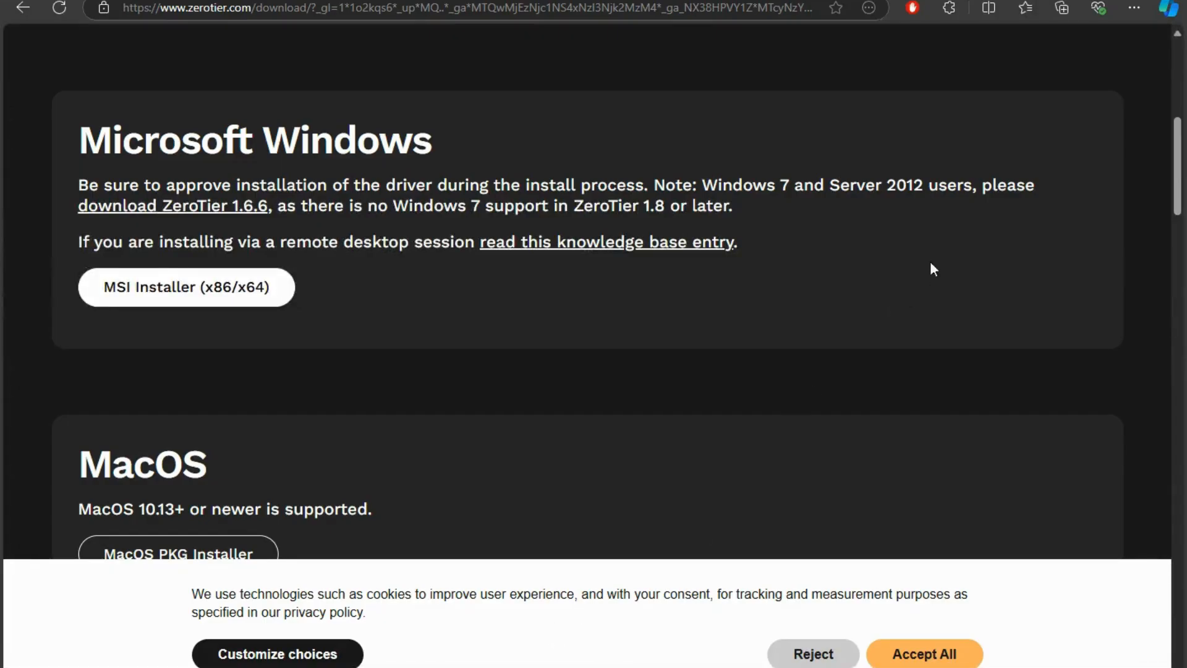
scroll(1001, 358, up, 8)
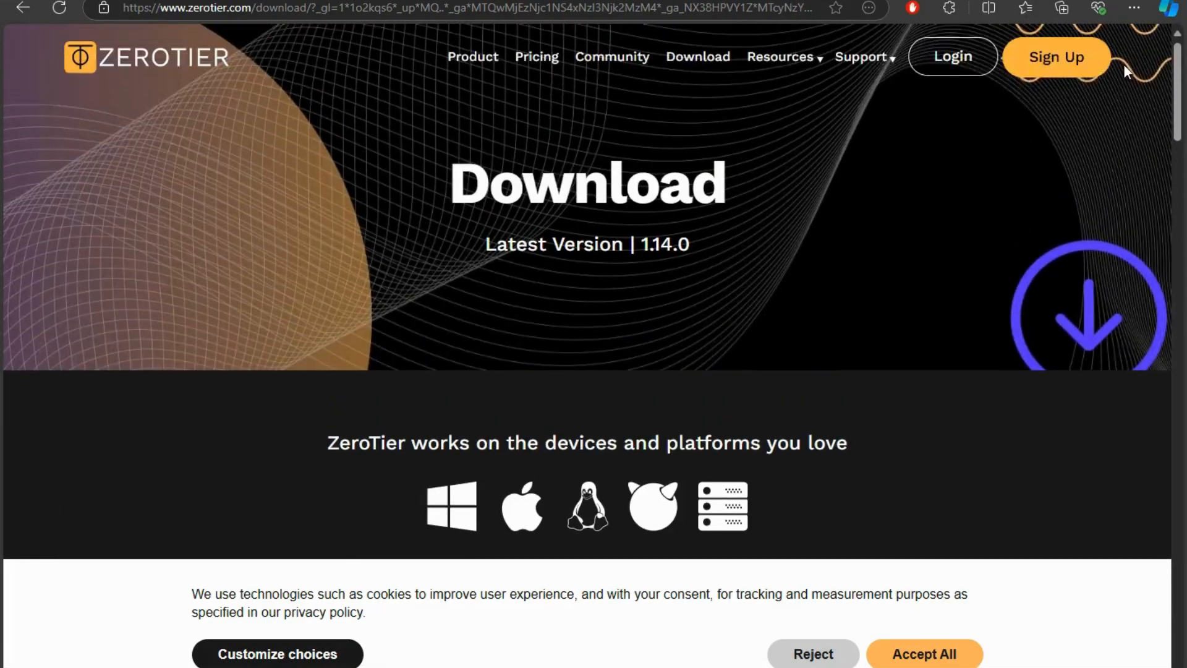
scroll(1107, 68, down, 4)
scroll(1093, 92, down, 10)
scroll(1088, 116, up, 4)
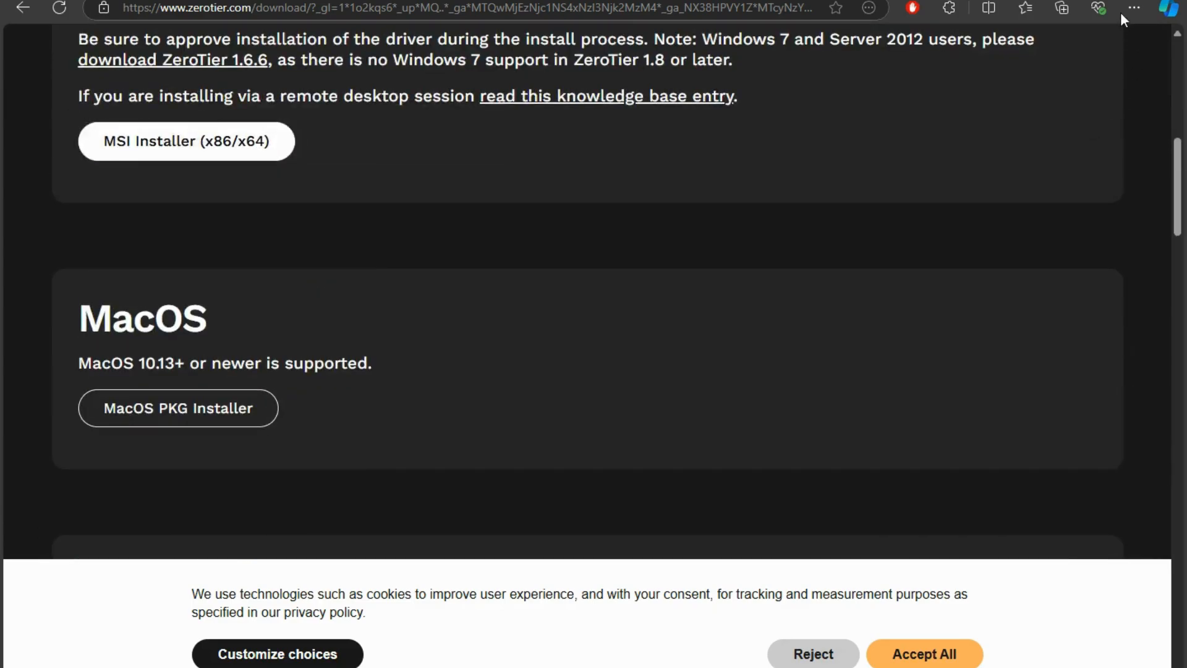
click(1133, 7)
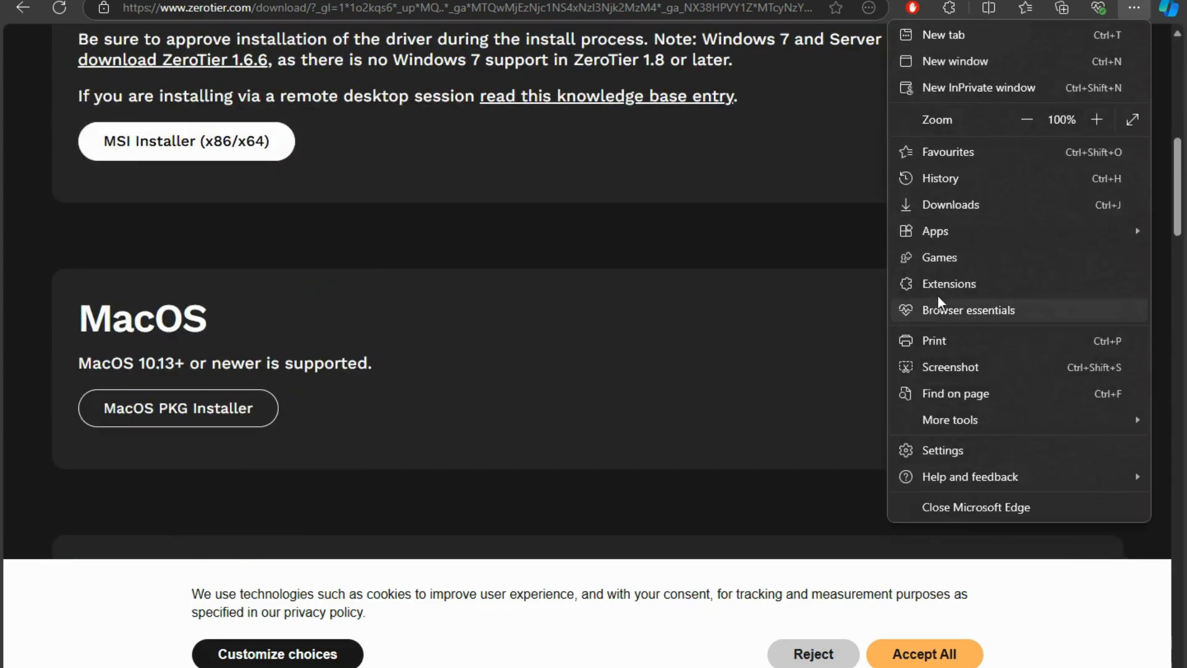
Run 'ZeroTier One (1).msi' from Edge downloads and complete the ZeroTier One installation
click(945, 206)
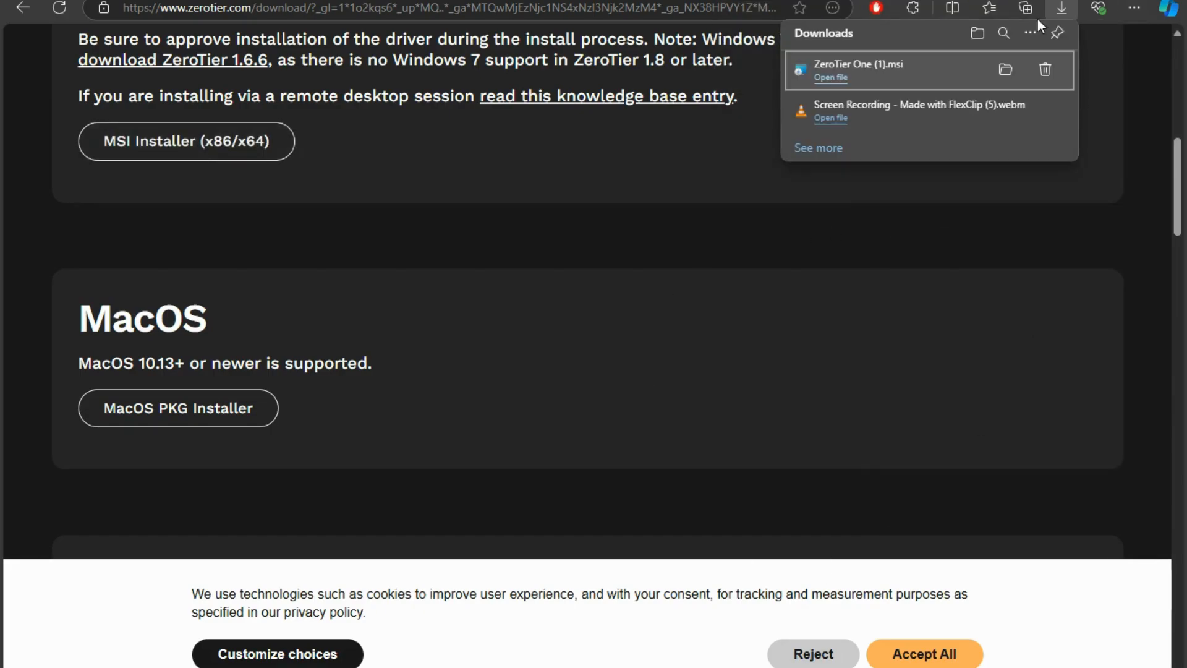
click(830, 77)
click(651, 363)
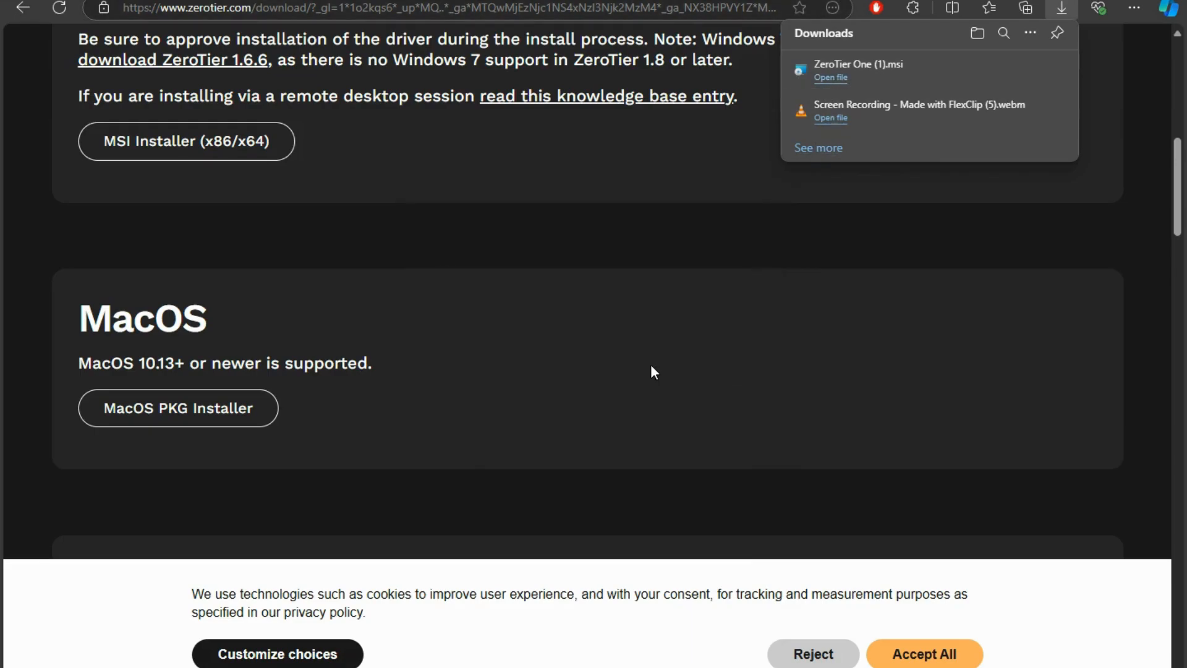
click(669, 473)
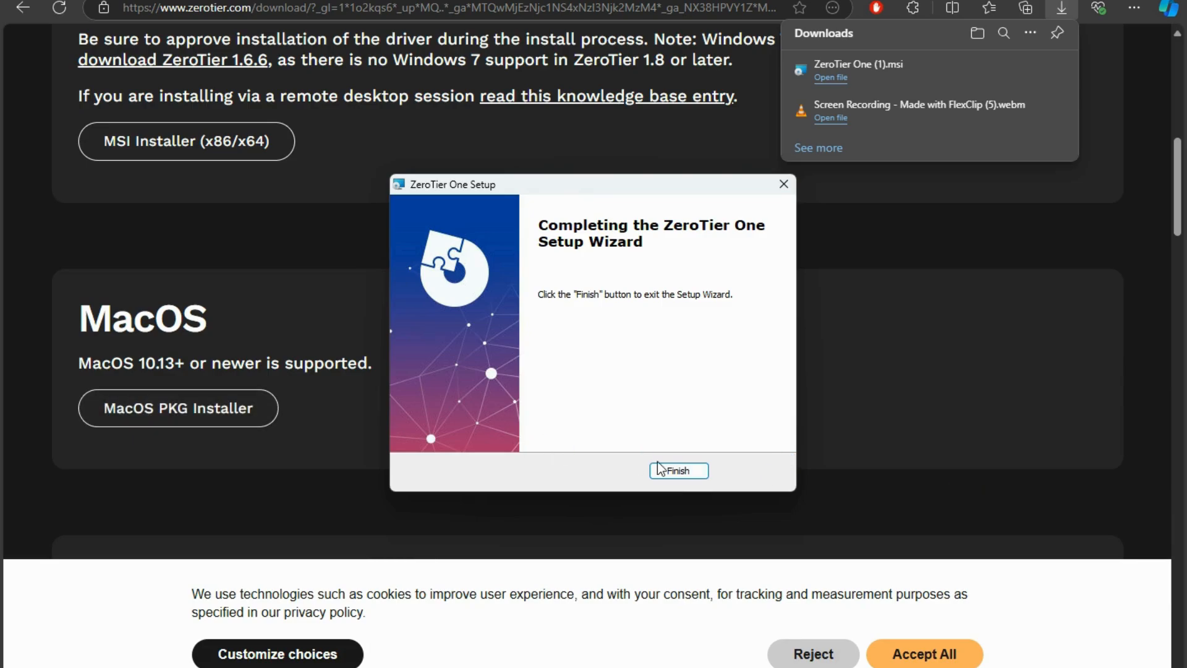
click(703, 471)
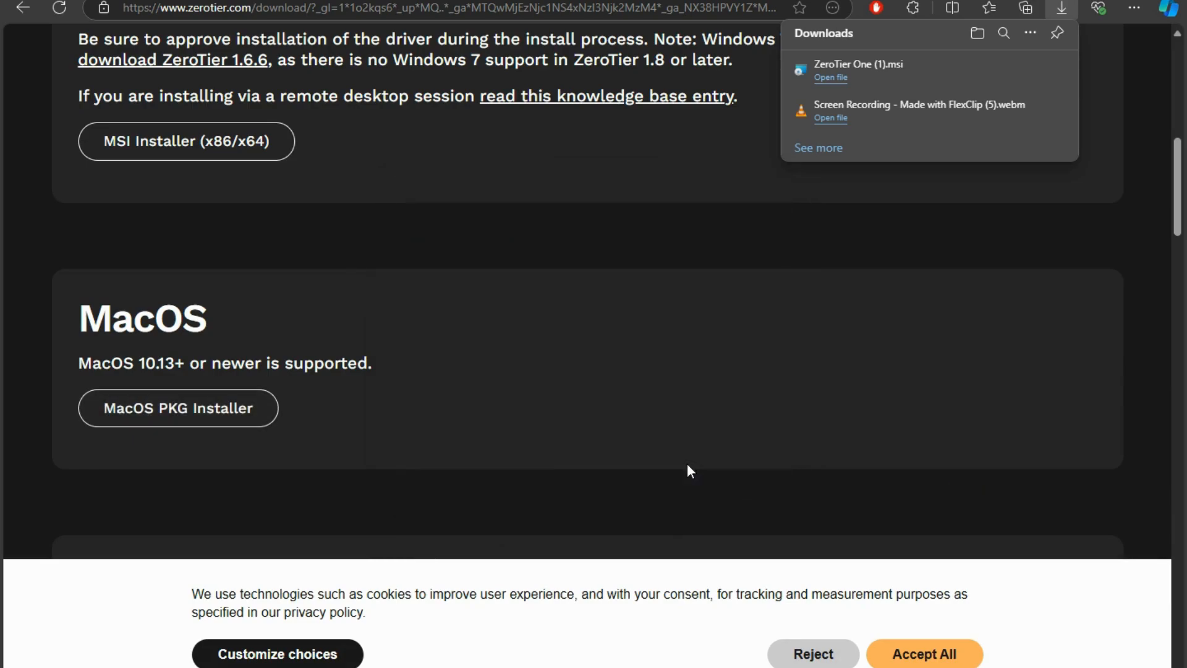
click(1185, 667)
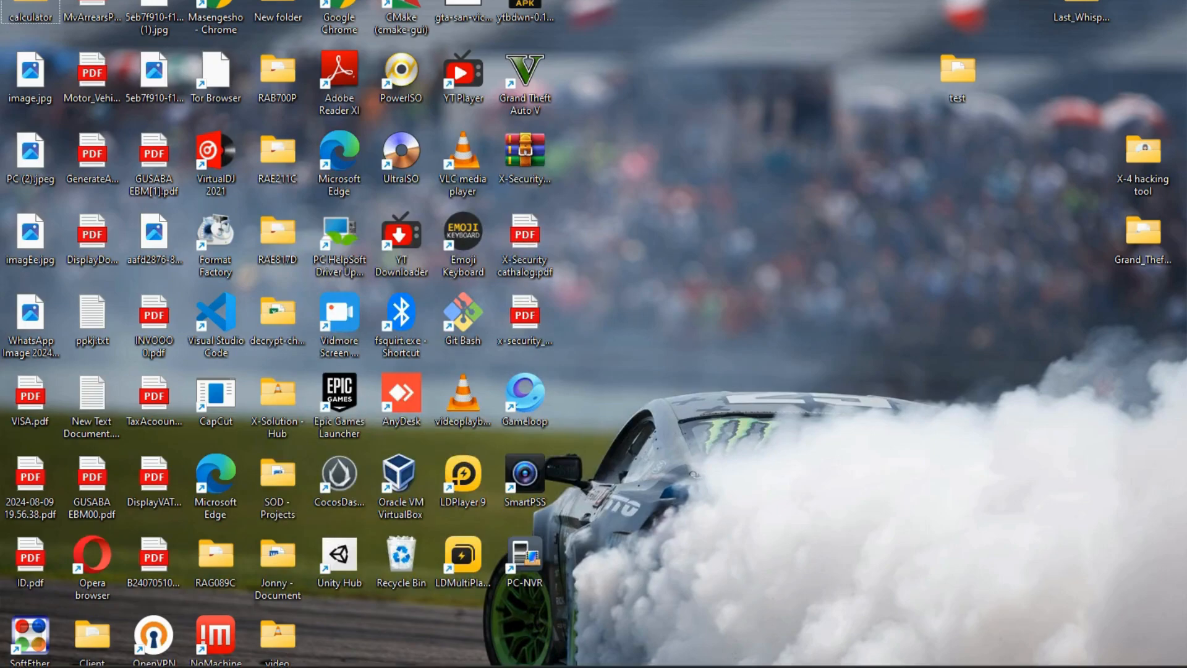
click(964, 667)
click(898, 601)
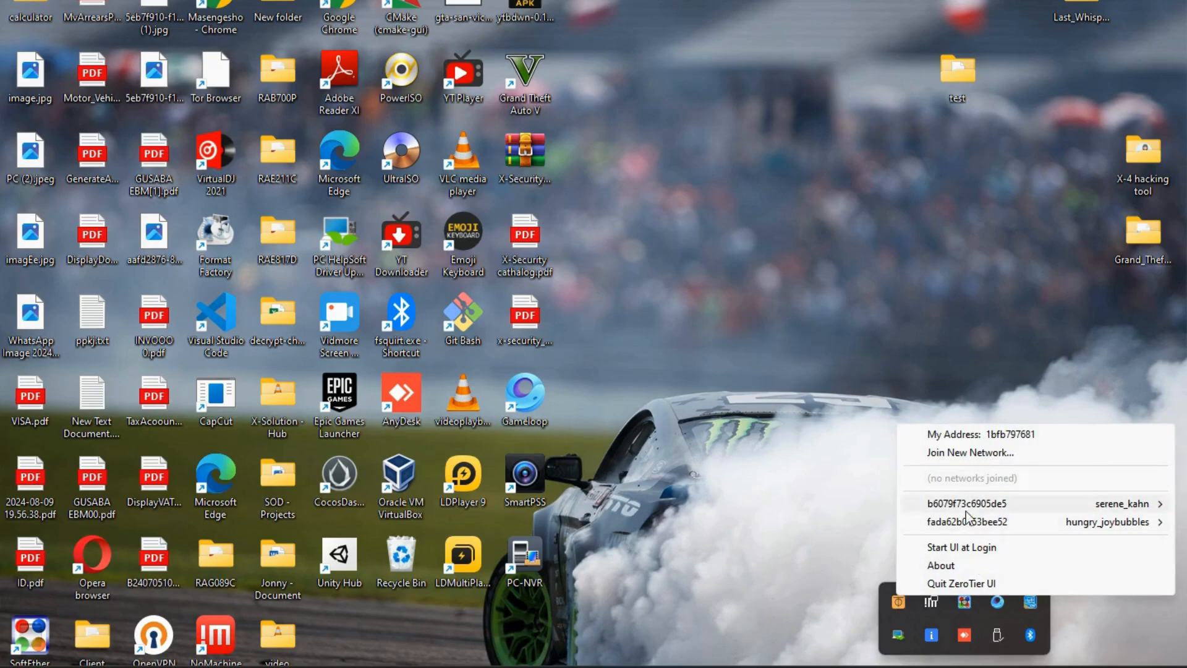
click(990, 452)
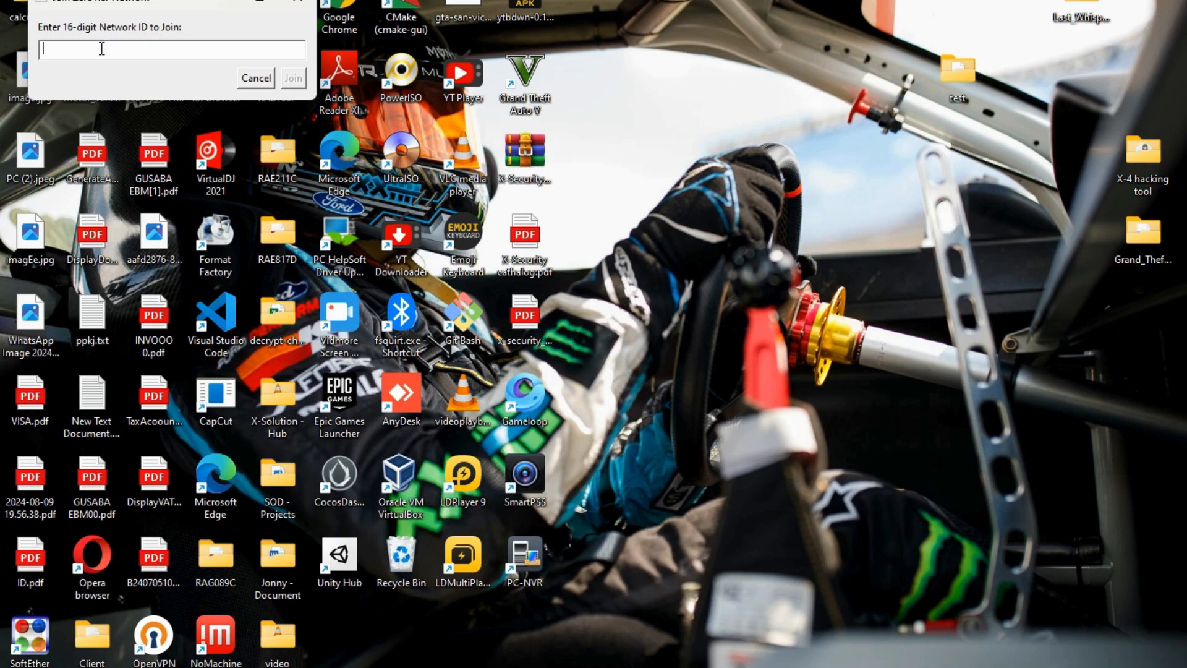
text(b1)
text(56)
text(912eb0a049)
click(299, 79)
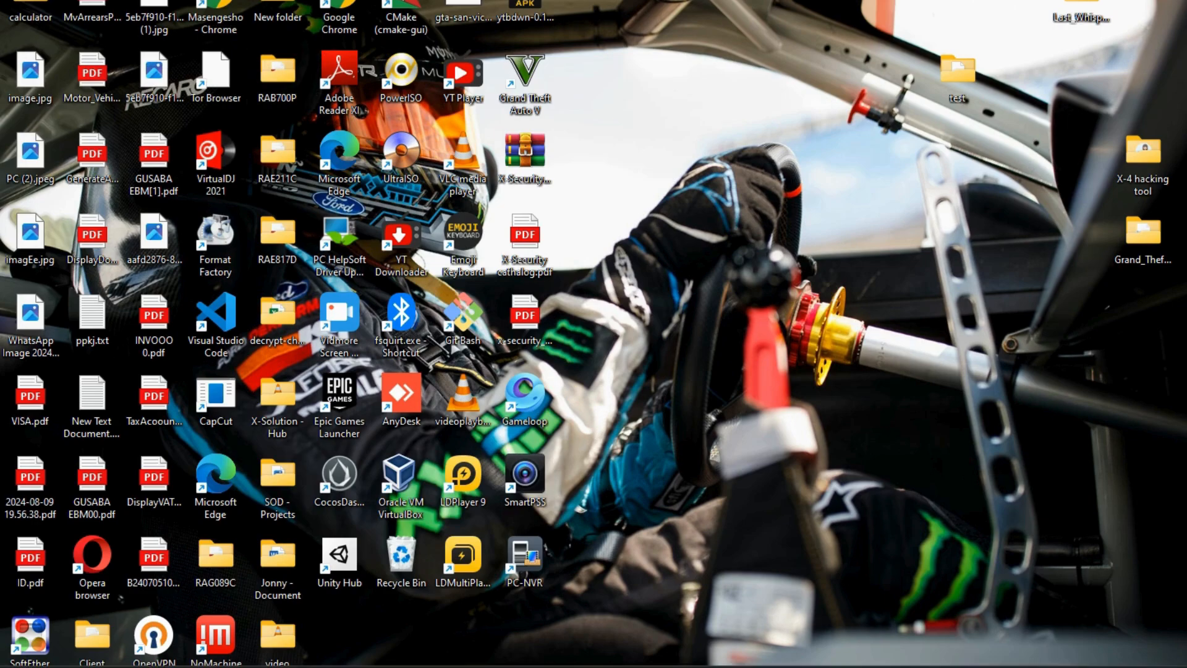
Confirm in the ZeroTier tray menu that network b15644912eb0a049 shows ACCESS_DENIED
click(964, 666)
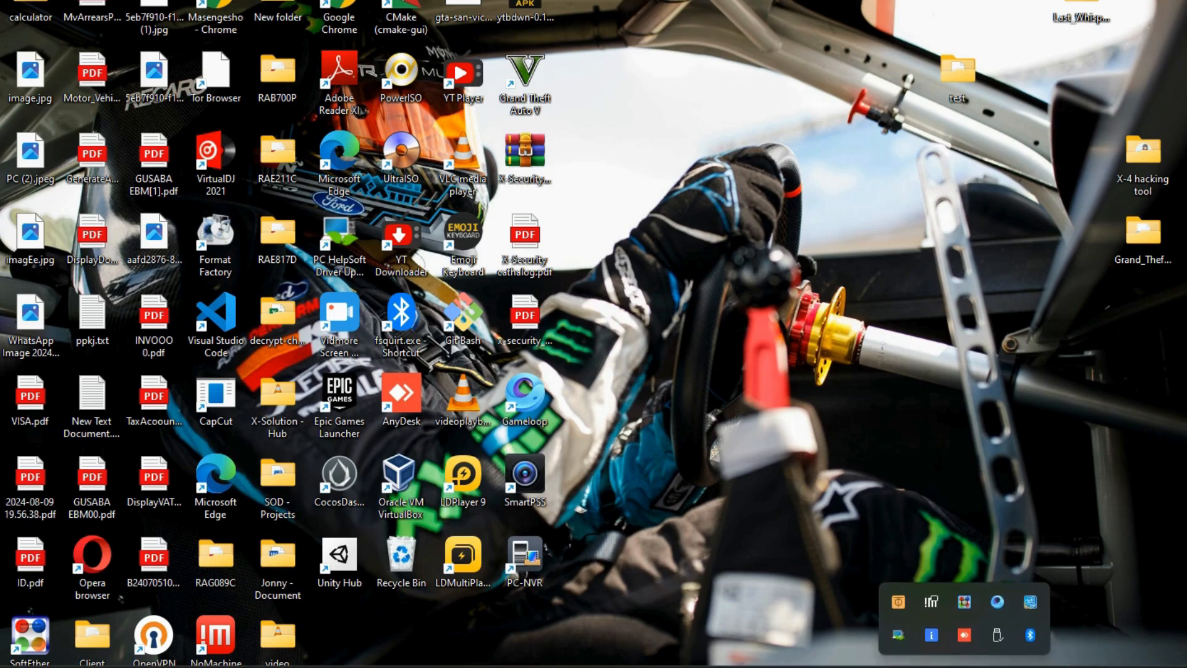
click(900, 607)
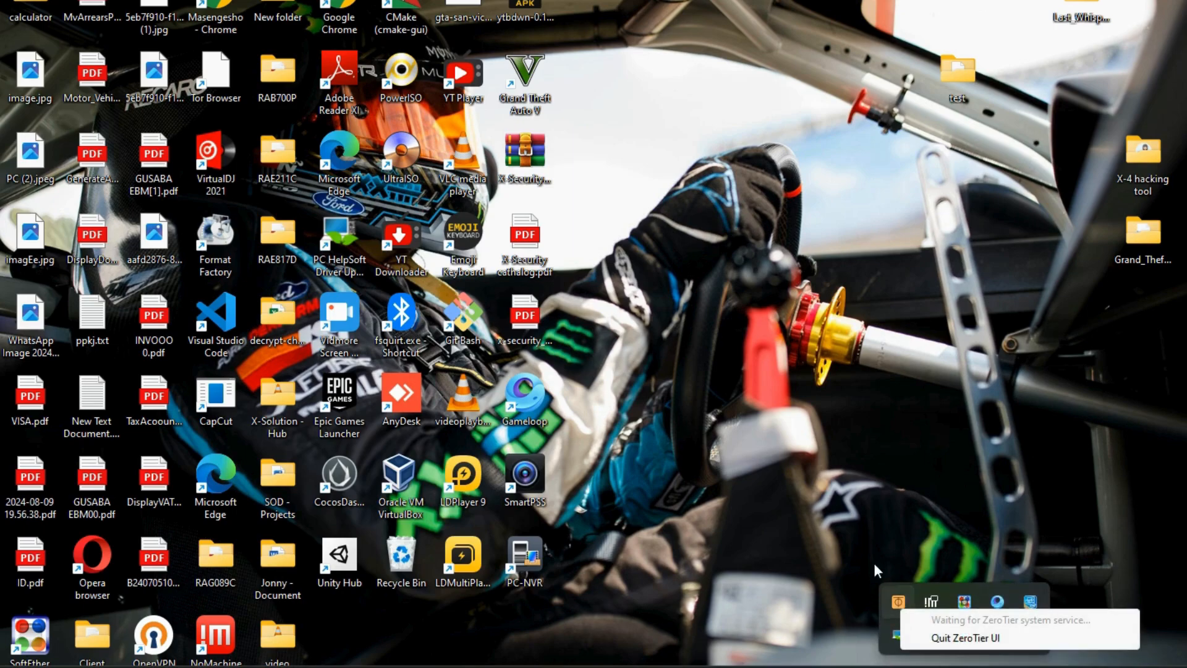
click(862, 521)
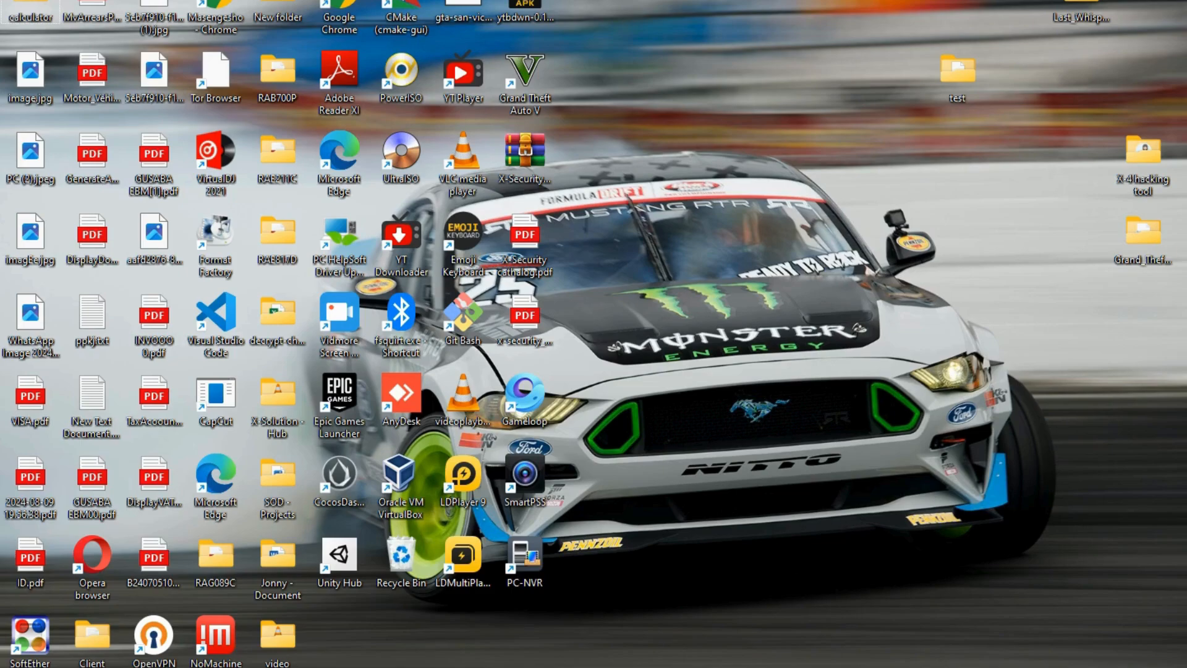
click(965, 666)
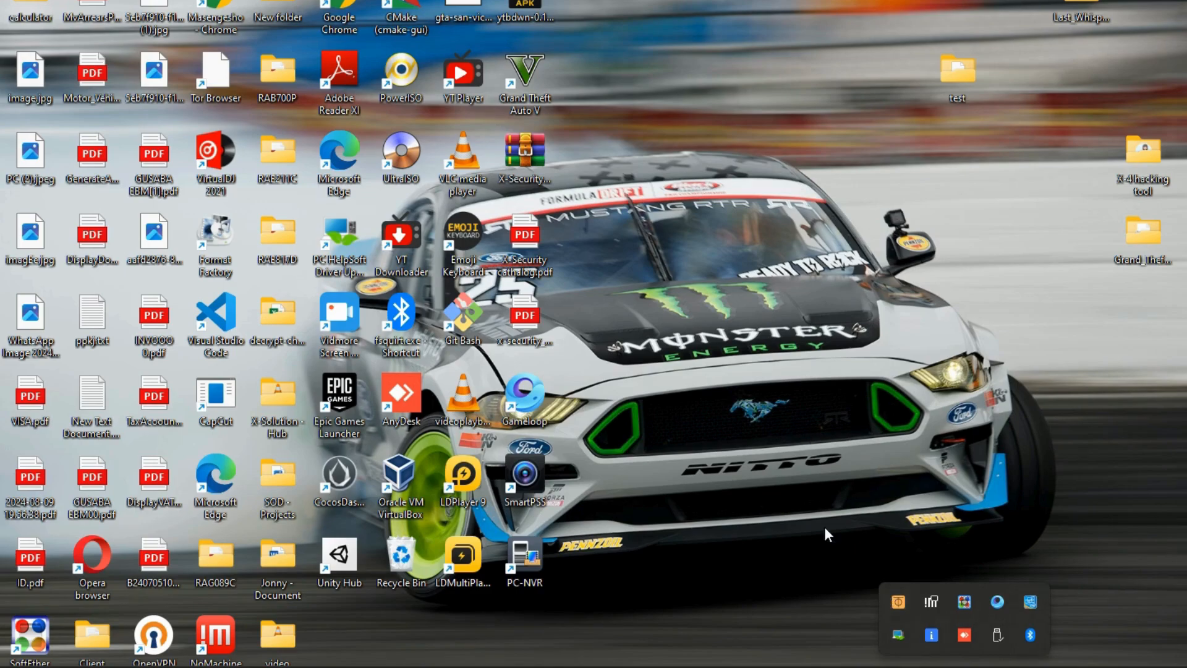
click(903, 597)
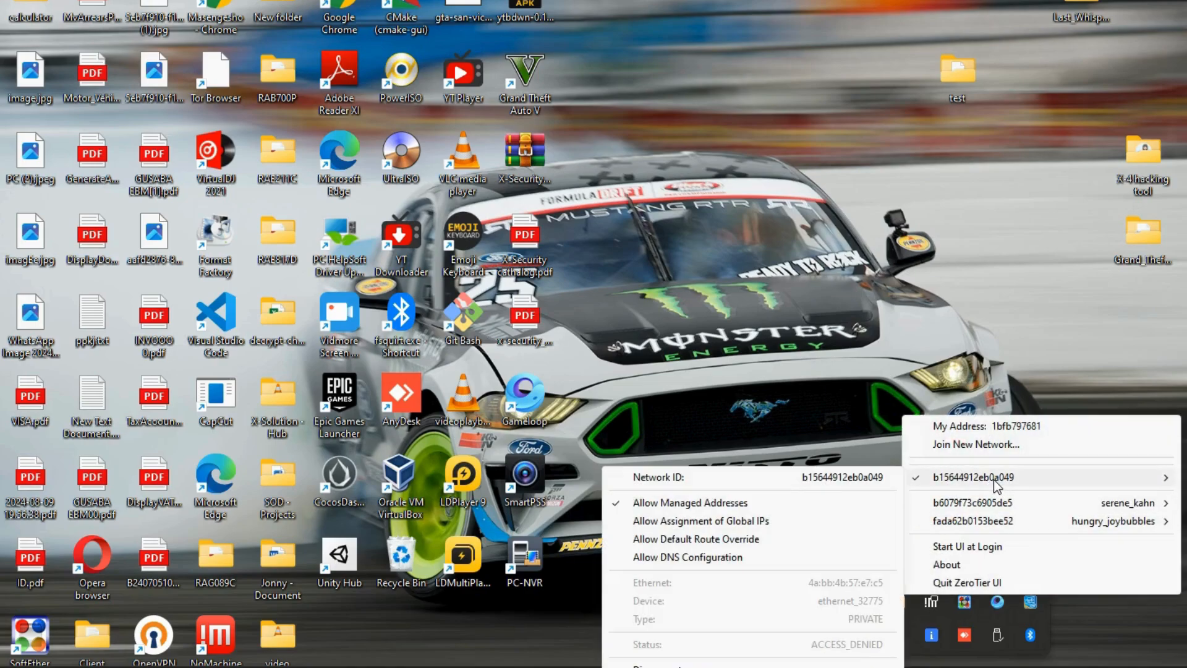
click(828, 329)
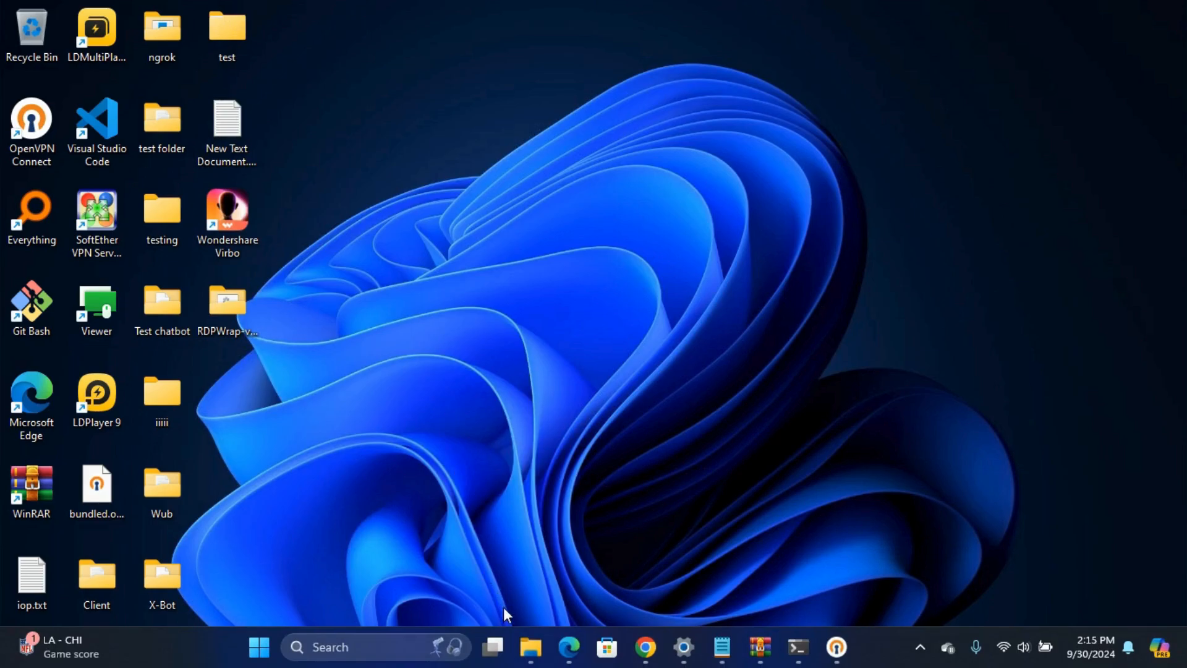
Reload the desperate_smathers page in Edge and scroll through its settings
click(569, 647)
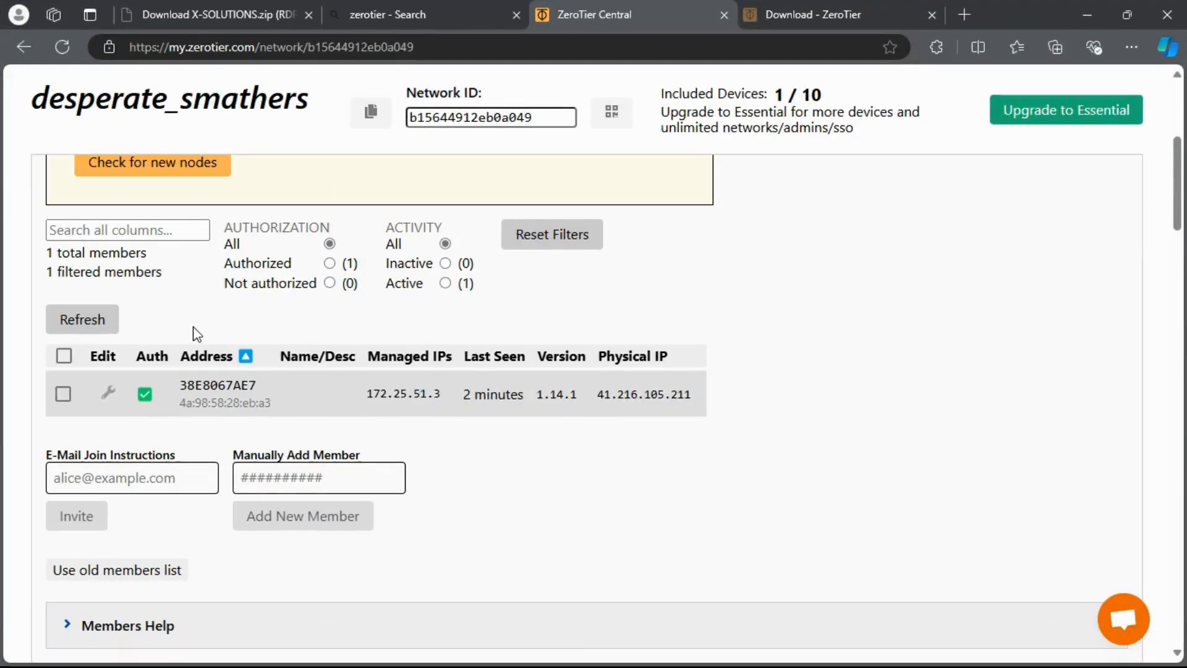
click(70, 41)
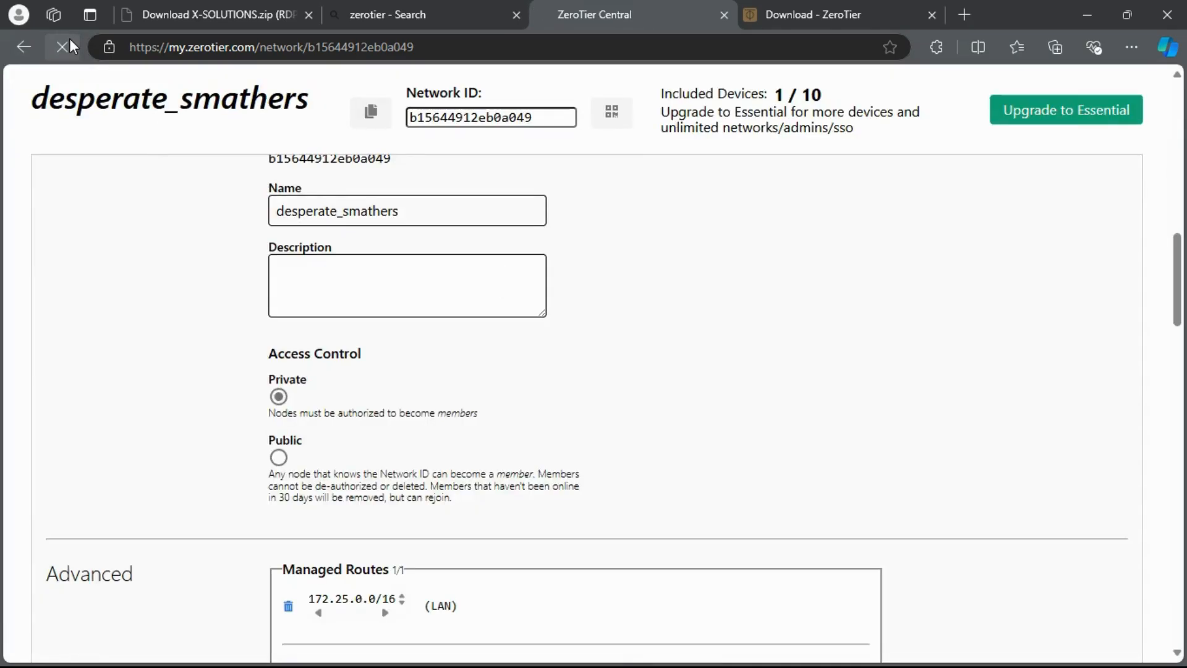
scroll(83, 245, down, 4)
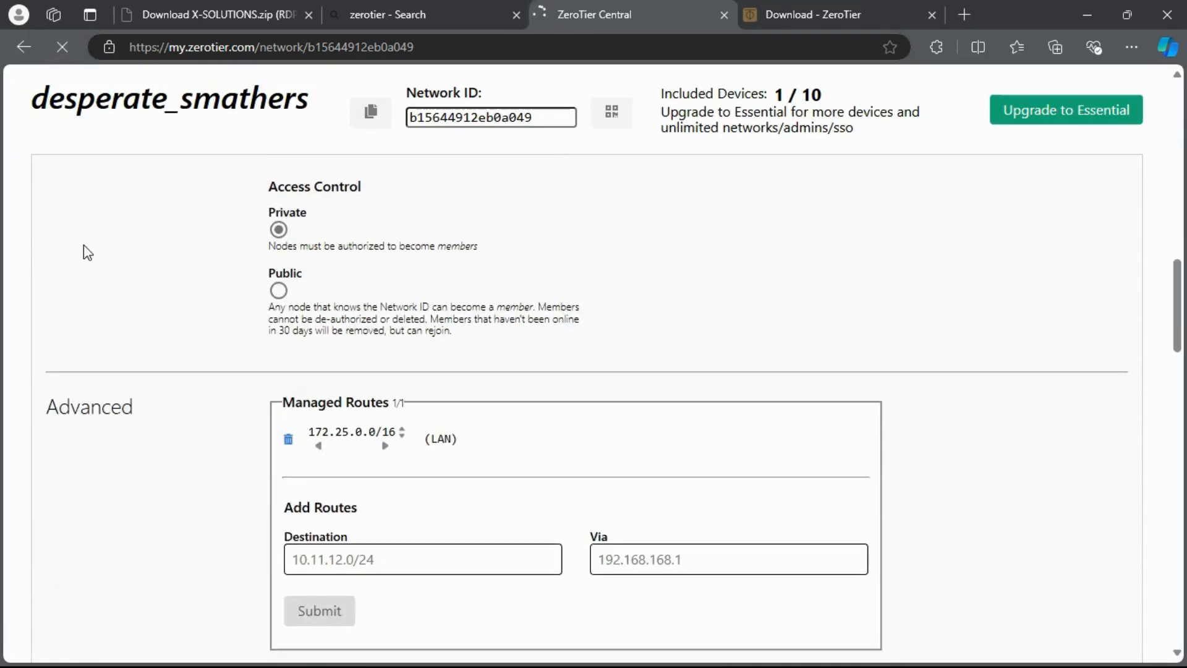
scroll(83, 245, down, 15)
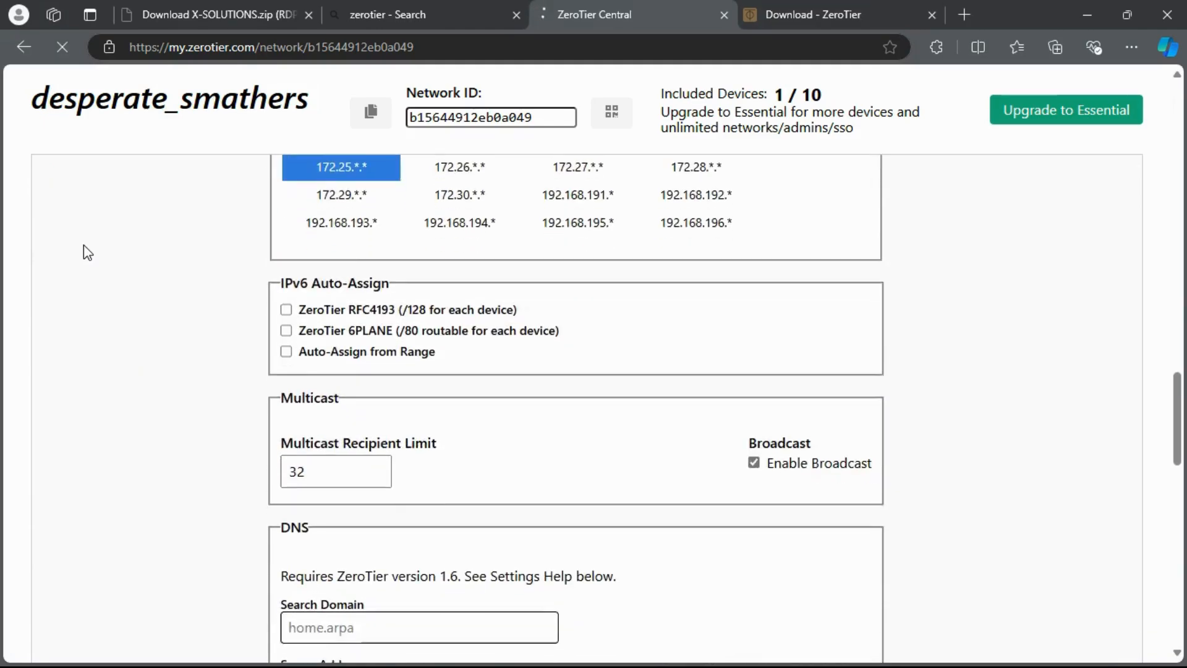
scroll(84, 245, up, 20)
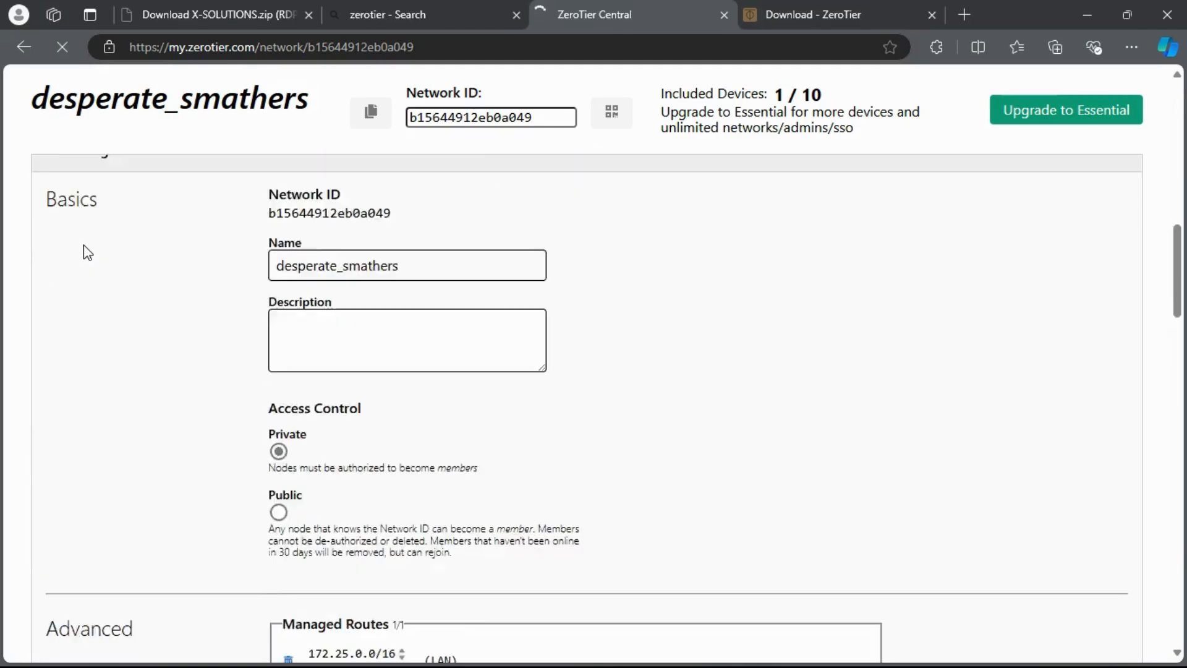
Authorize the new member, refresh the list, and copy its managed IP 172.25.104.246
scroll(84, 243, up, 3)
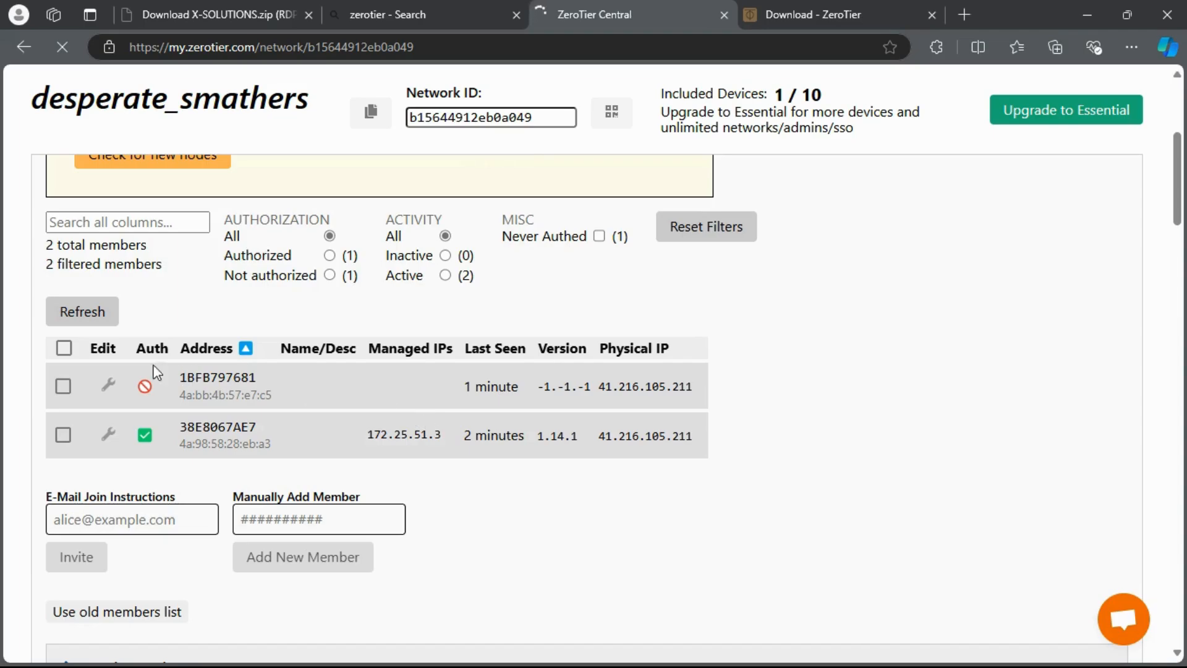
click(61, 388)
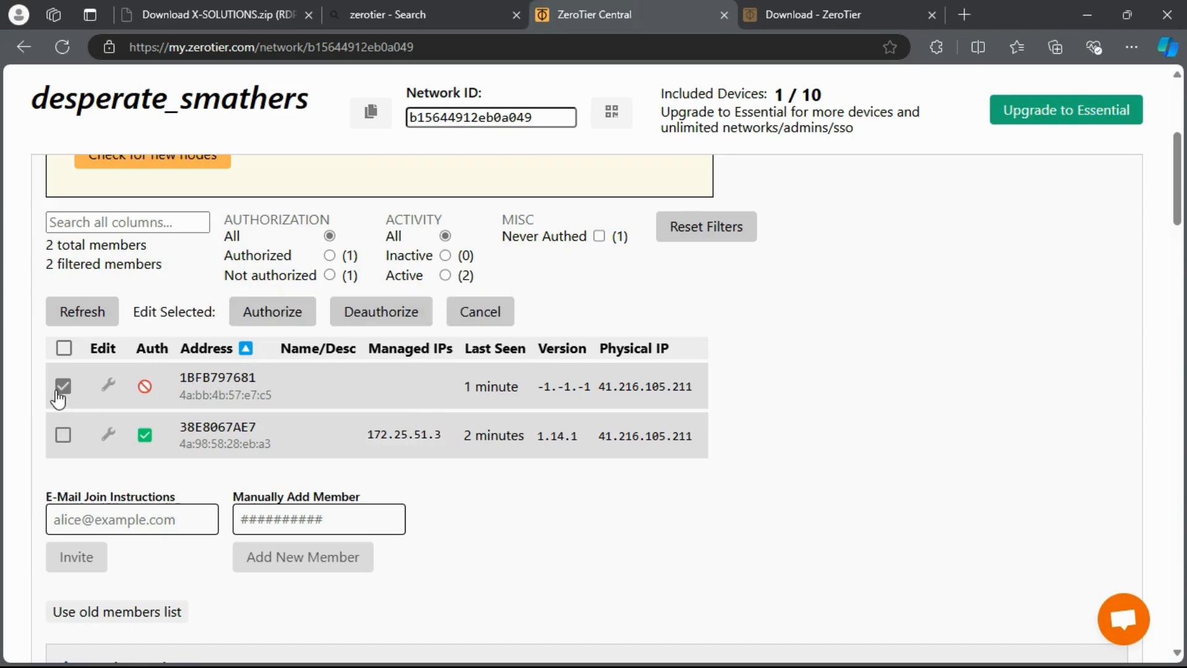
click(265, 312)
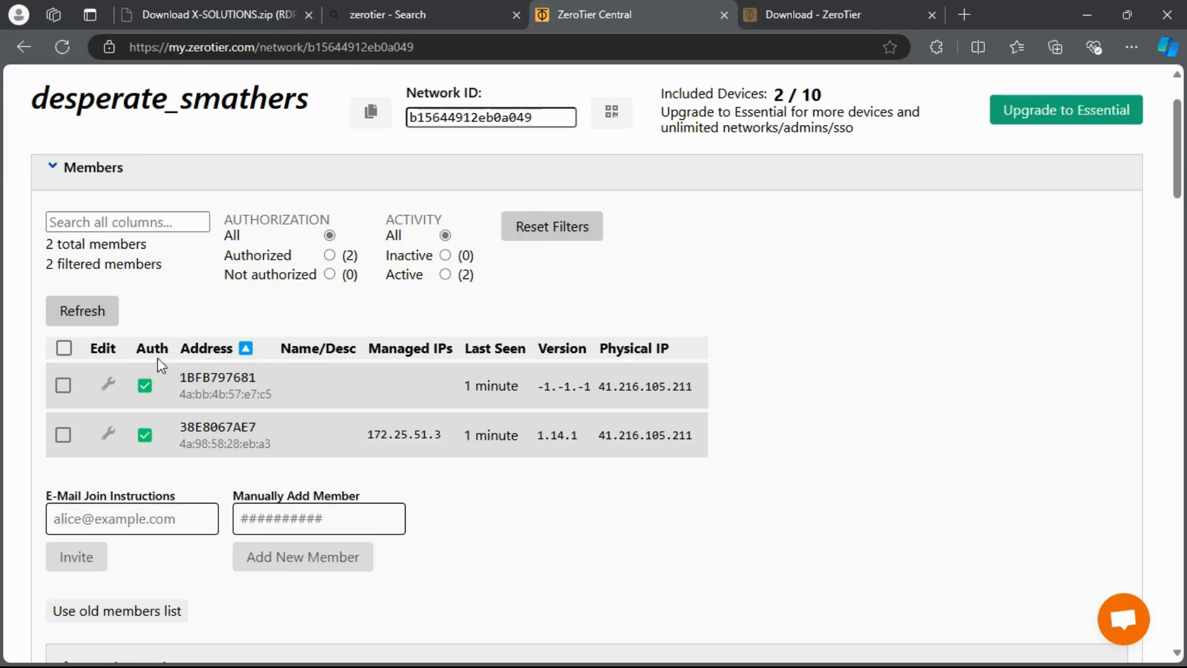
click(84, 317)
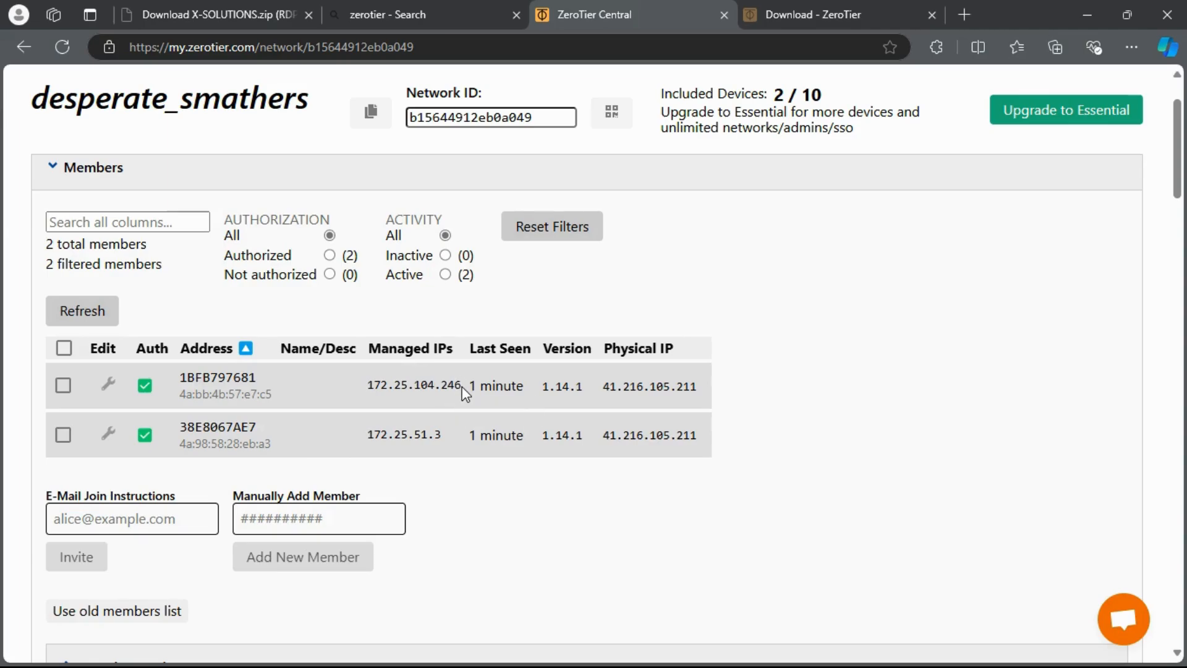
drag(463, 393, 368, 393)
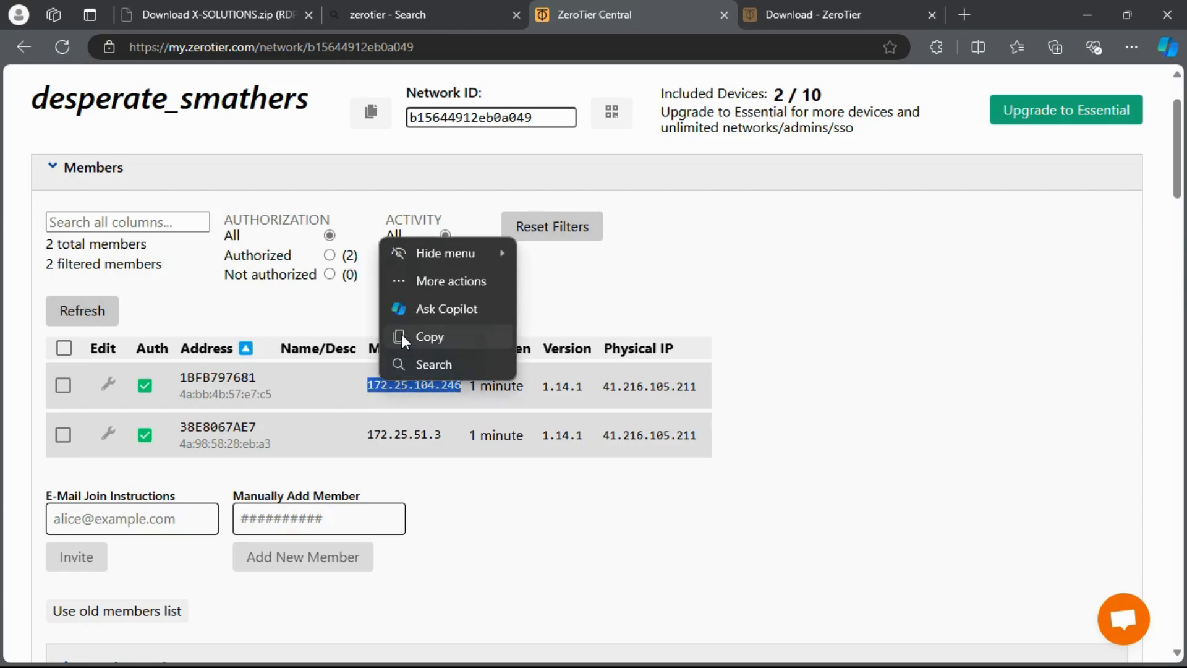
click(402, 335)
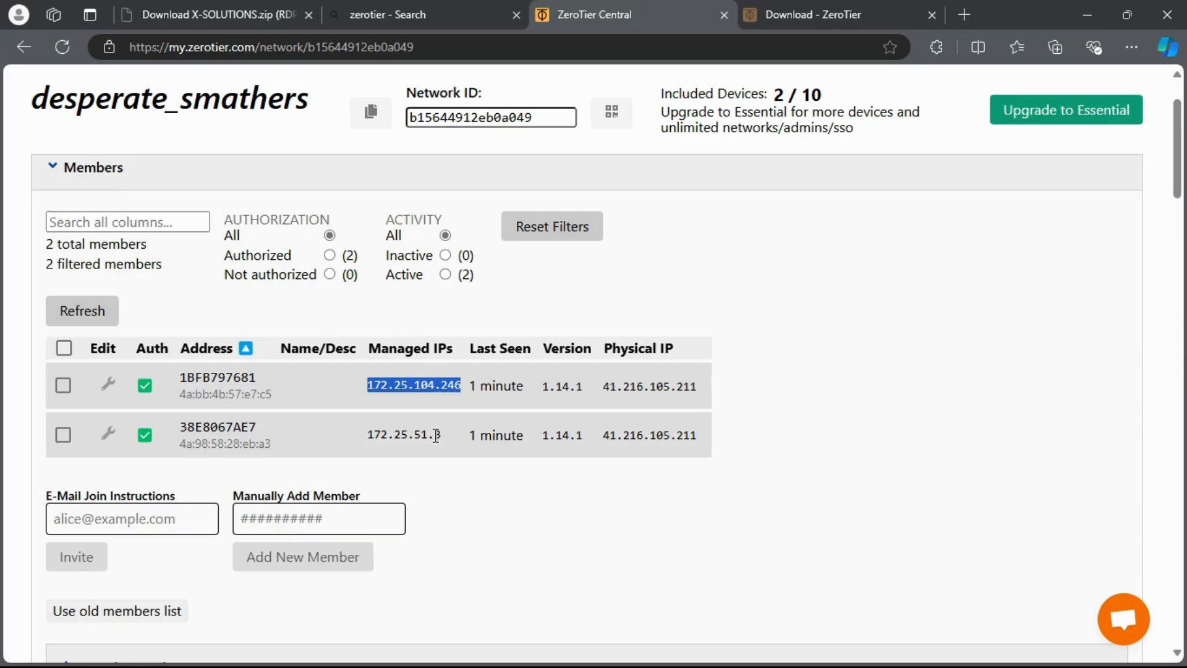
Ping 172.25.104.246 from an admin Command Prompt, getting 4 of 4 replies, then minimize it
key(super)
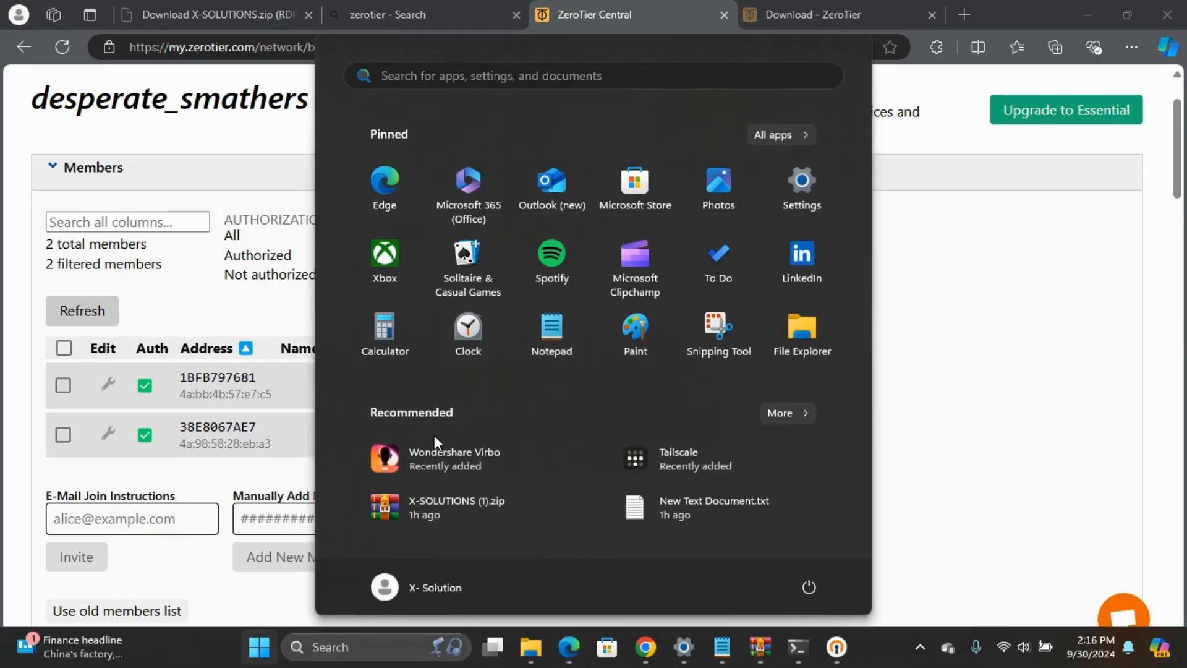
text(cm)
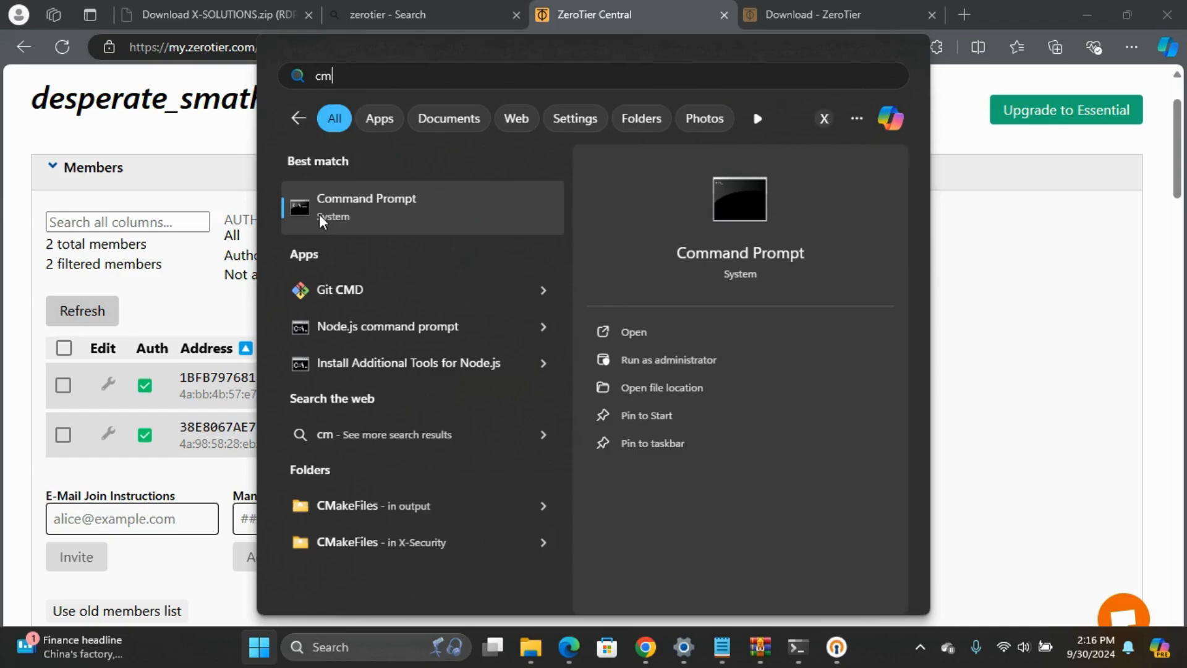
key(ctrl+shift+Return)
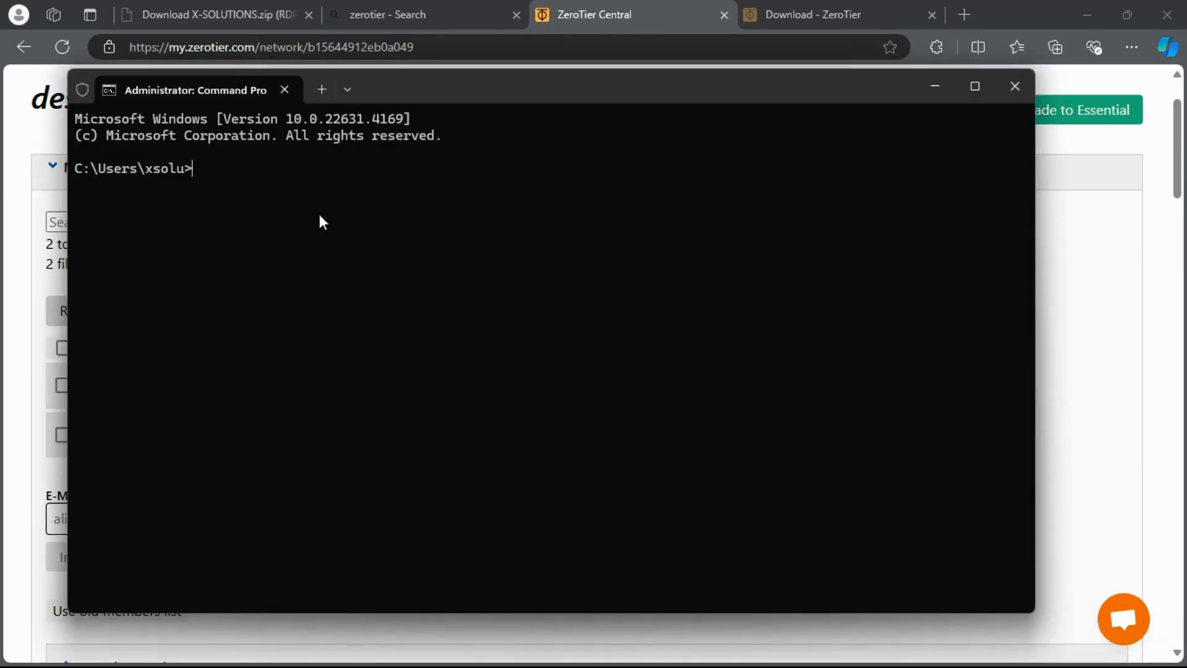
text(ping)
key(ctrl+v)
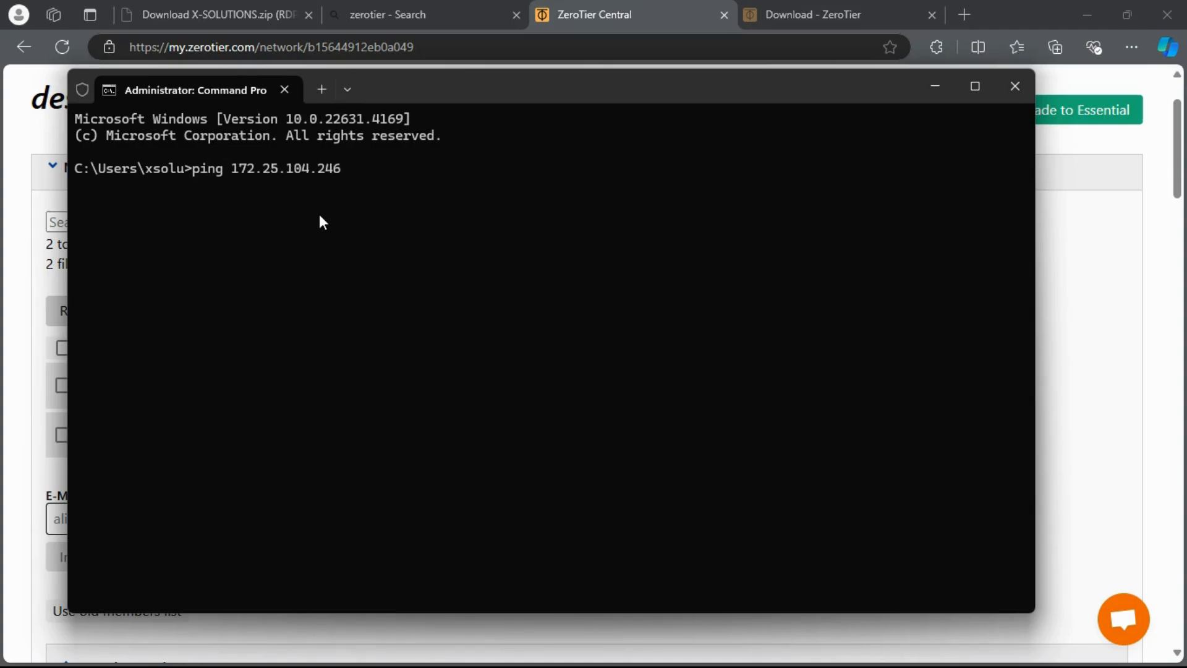
key(Return)
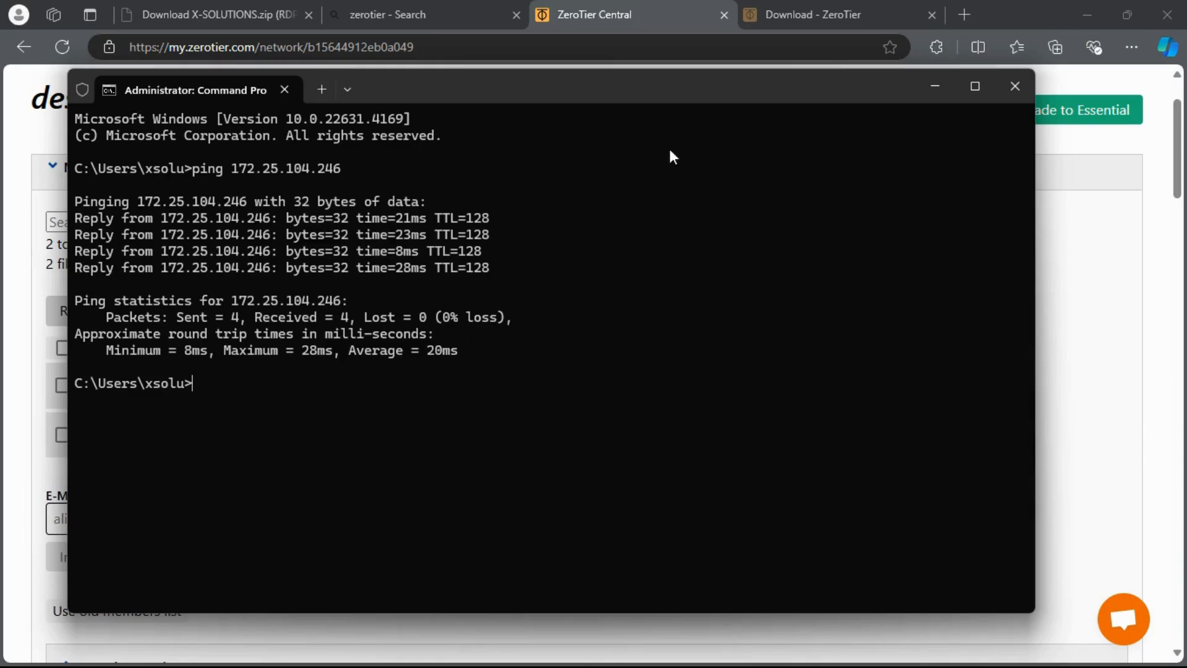
click(936, 86)
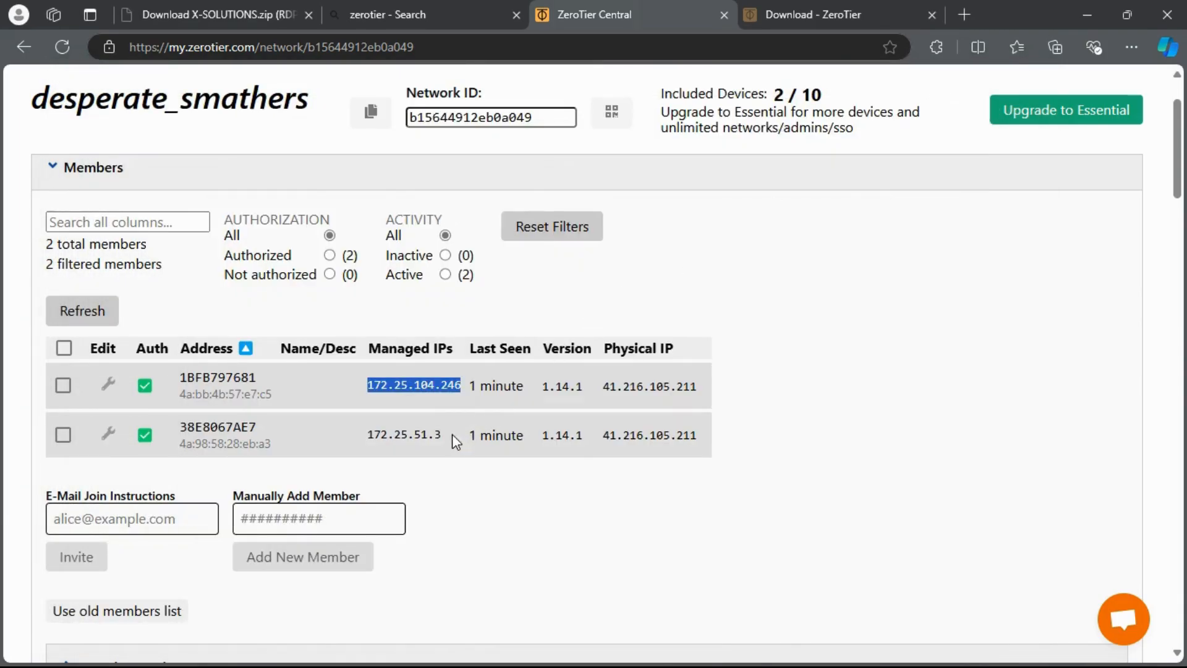
drag(440, 434, 361, 433)
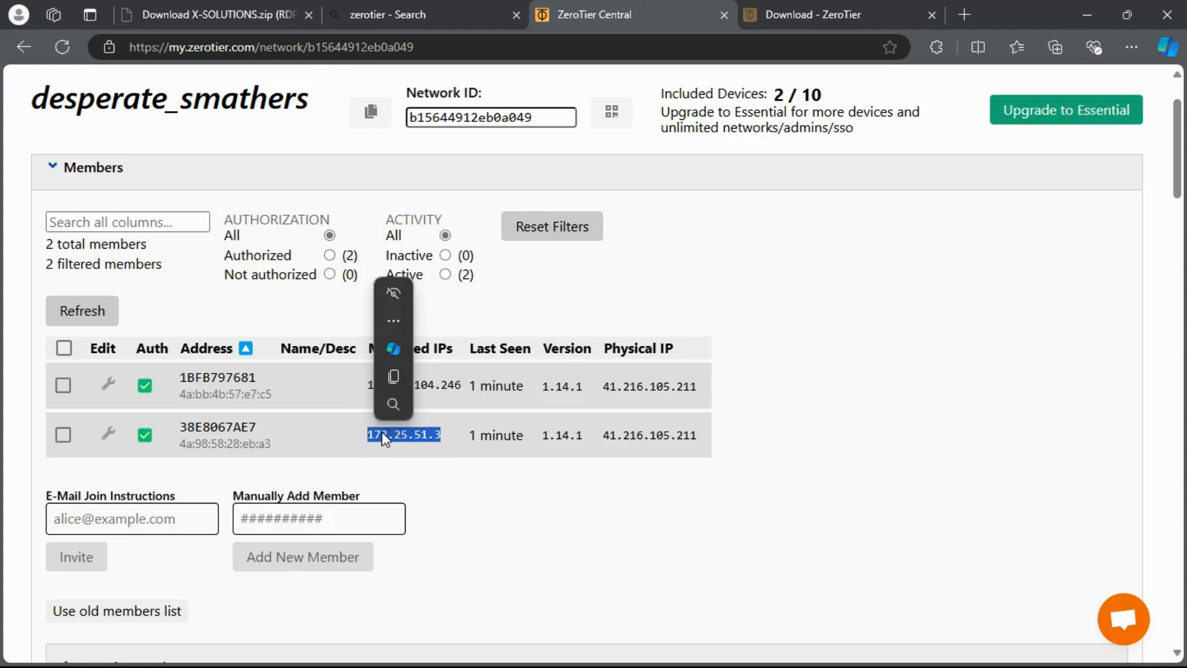
click(366, 431)
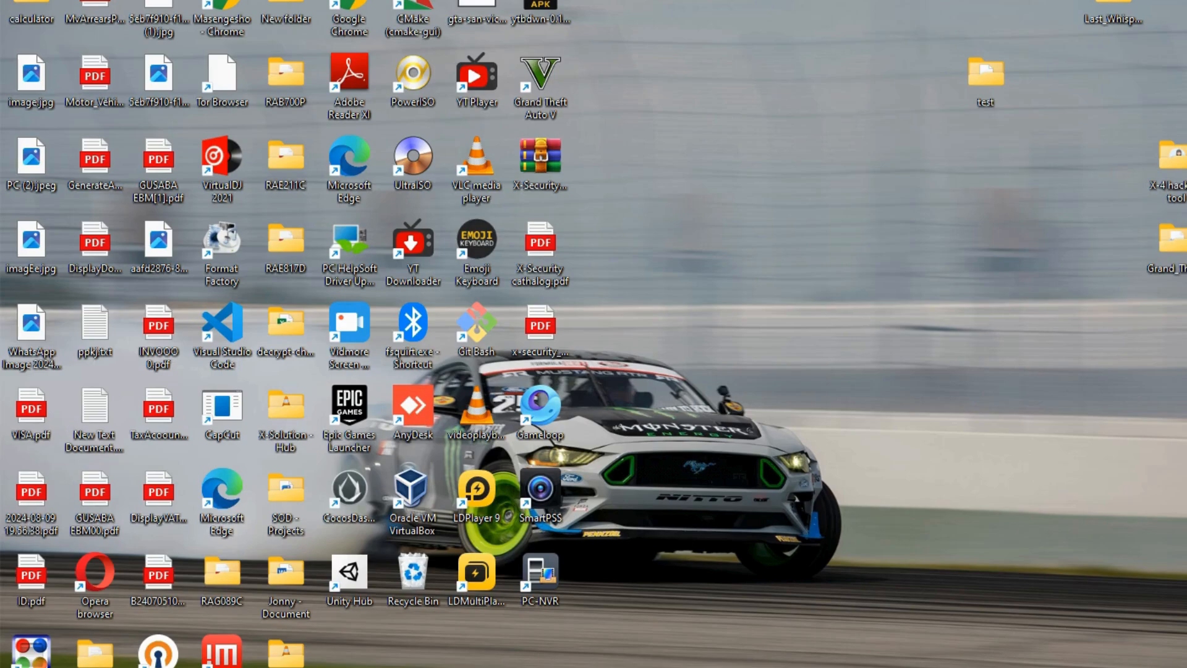
Check the ZeroTier tray menu, then search 're' and launch Remote Desktop Connection
click(993, 667)
right_click(920, 622)
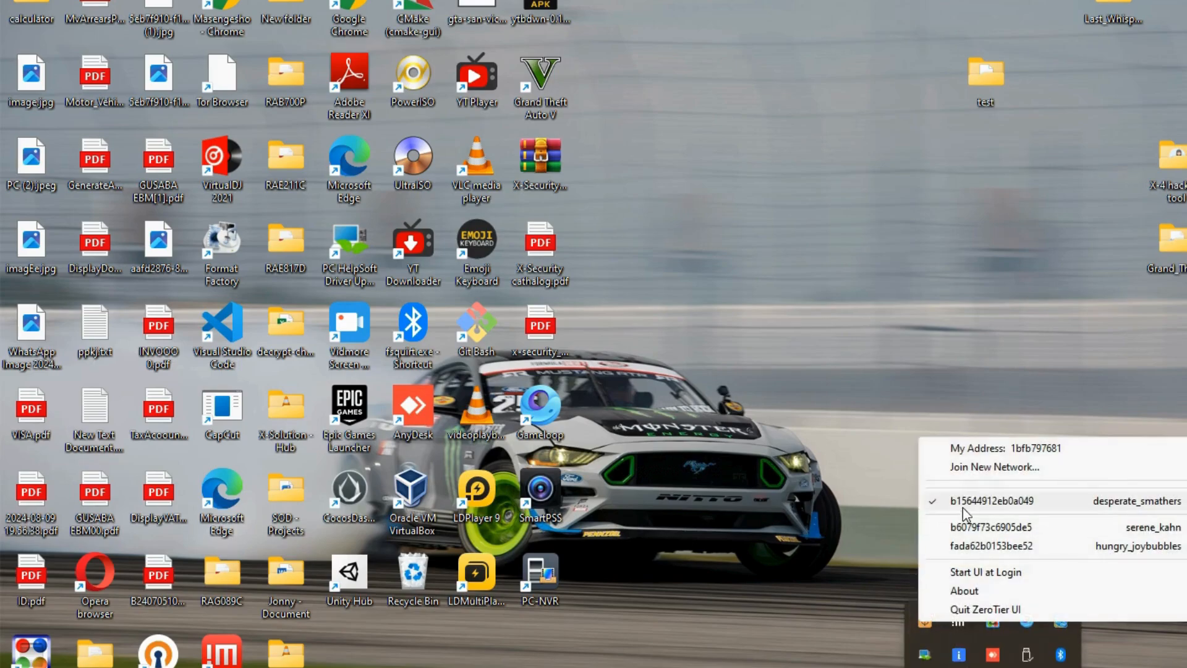
click(809, 547)
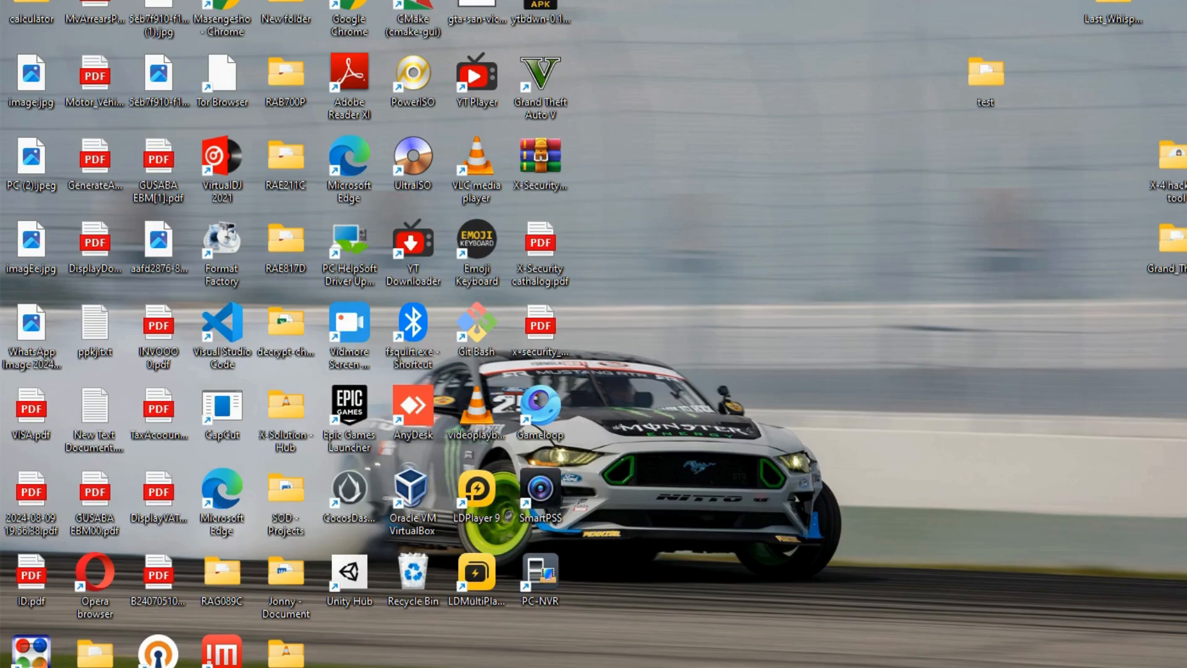
key(super)
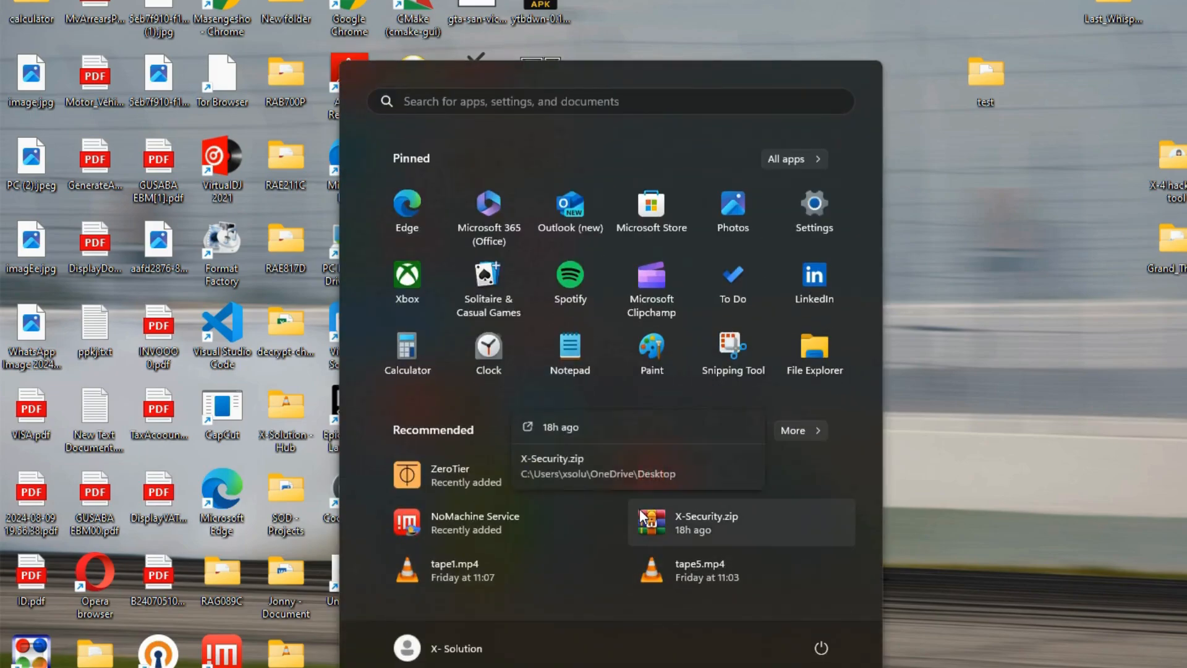
text(remote Desktop Connection)
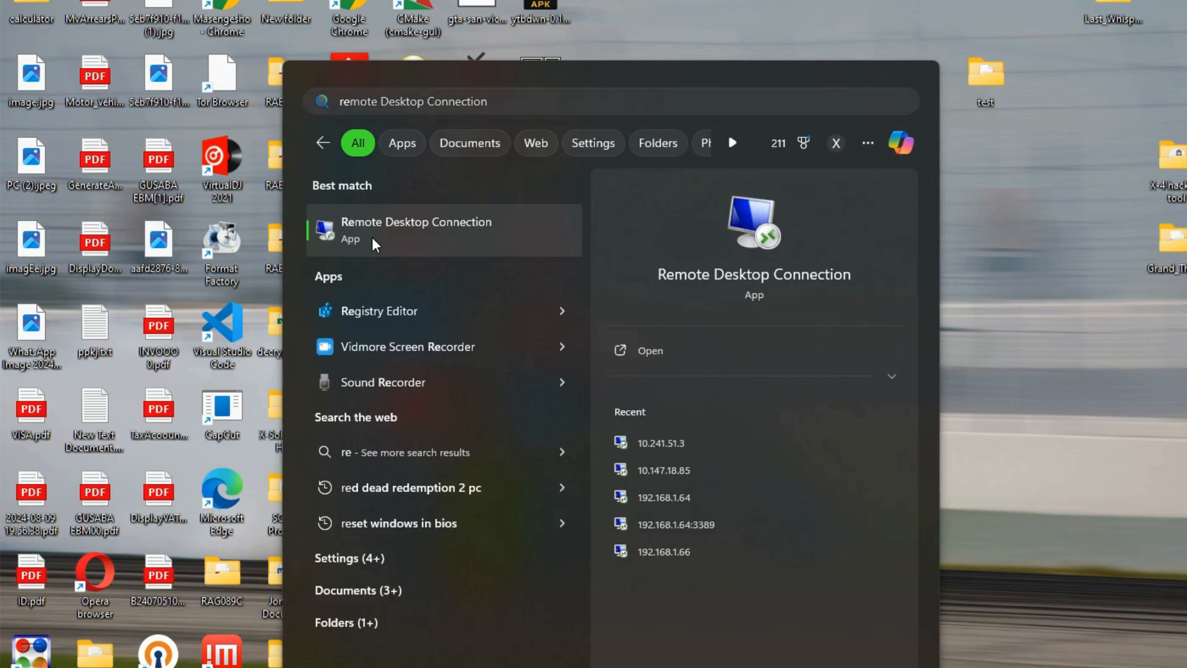
click(372, 236)
Replace the Computer address 192.168.1.65 with the ZeroTier address 172.25.51.3
click(599, 208)
key(ctrl+a)
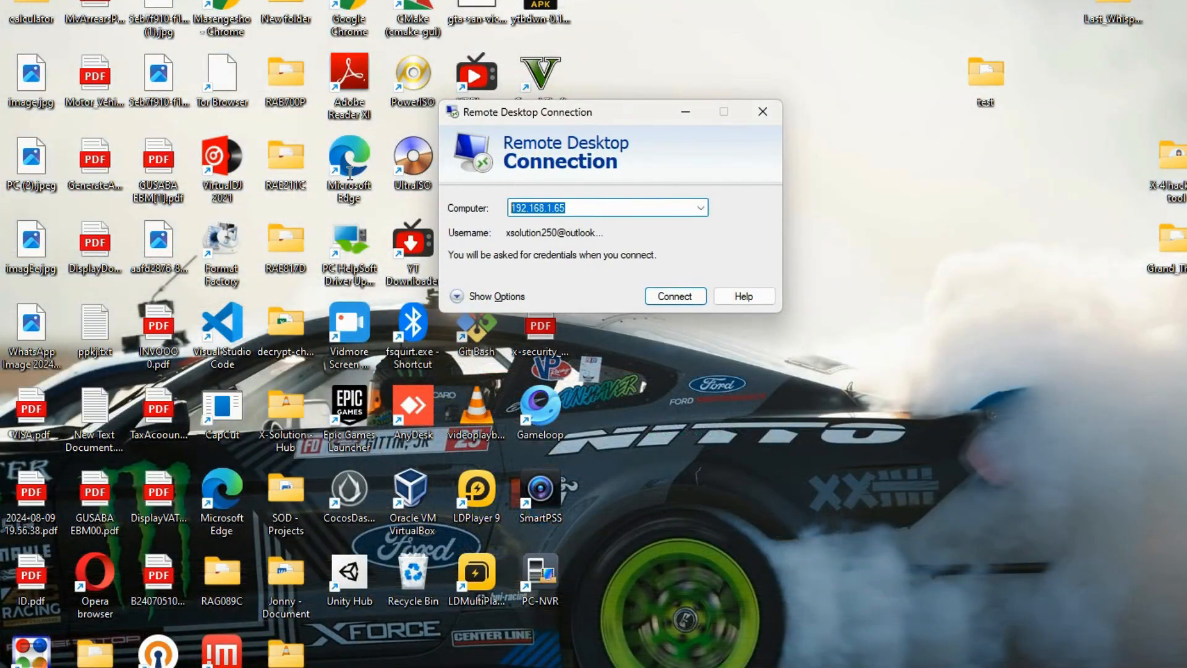
key(BackSpace)
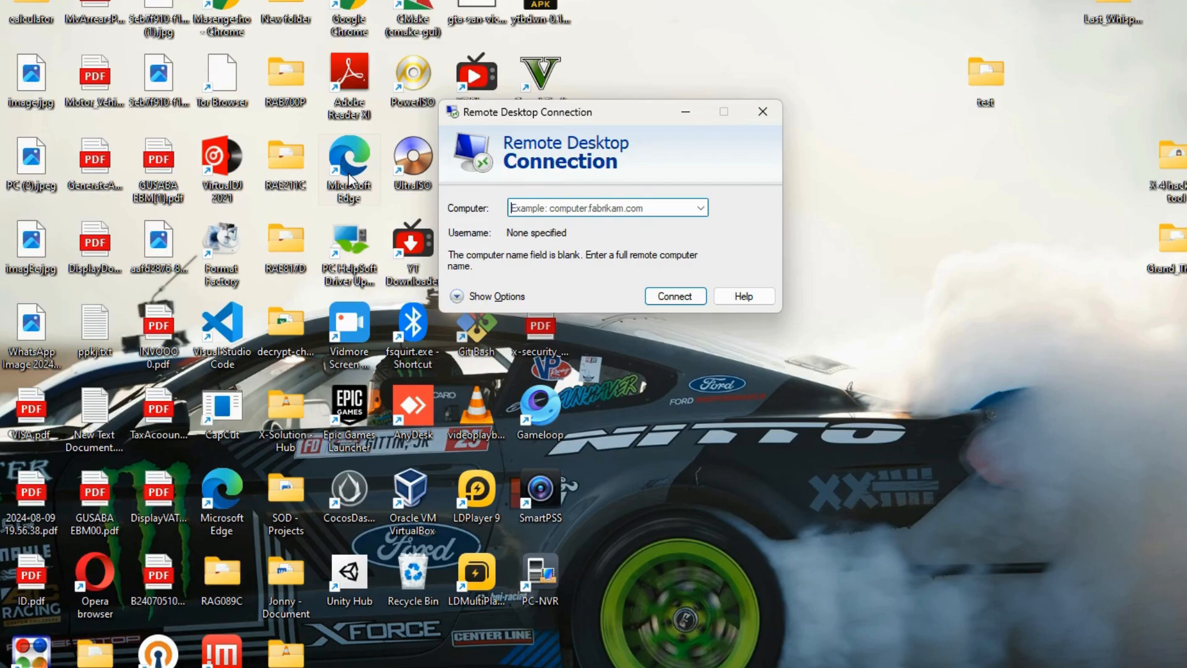
text(17)
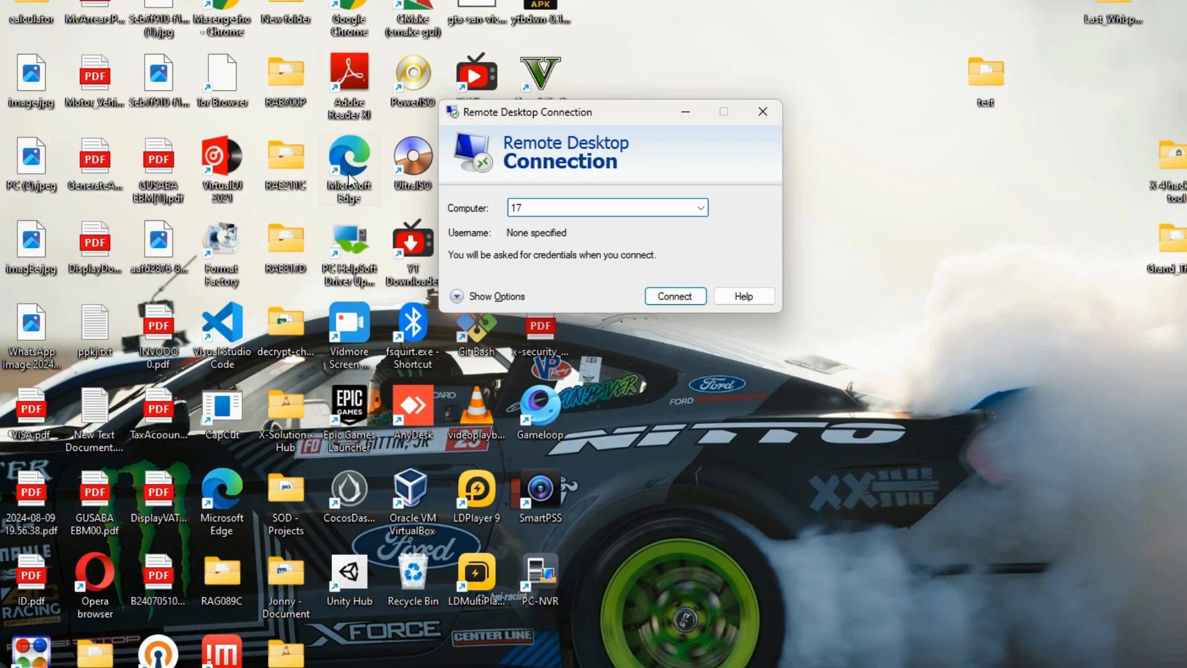
text(2.25.)
text(51)
text(.3)
key(Return)
Enter the Microsoft account e-mail as the username under Show Options and connect
key(alt+o)
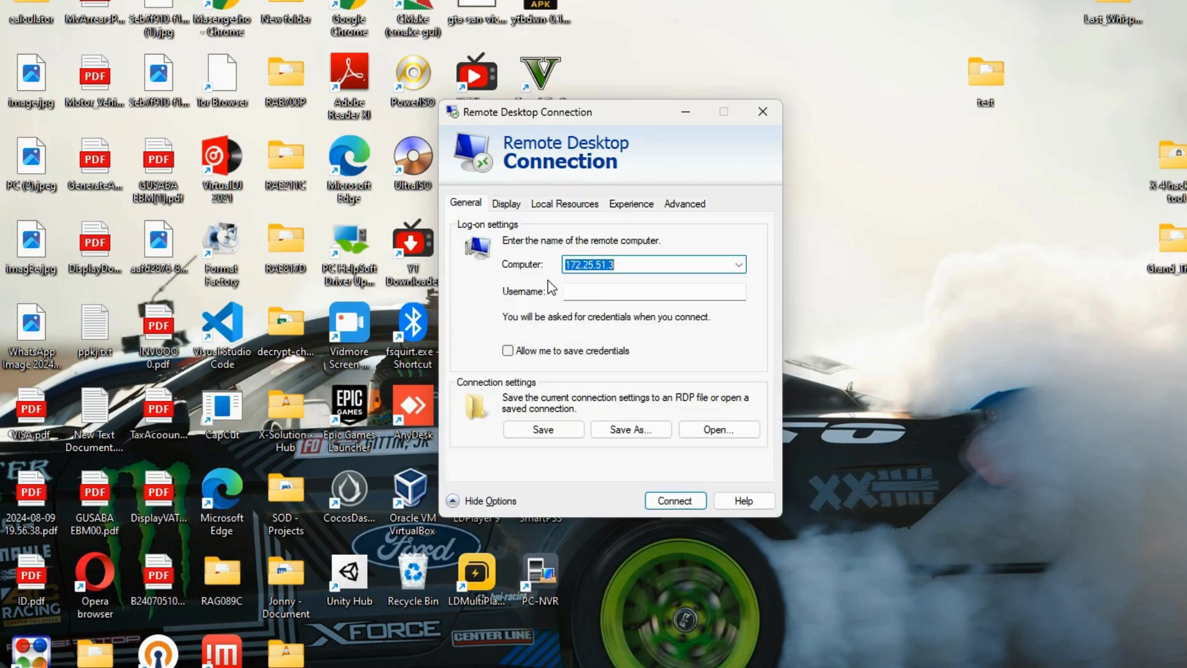
click(597, 294)
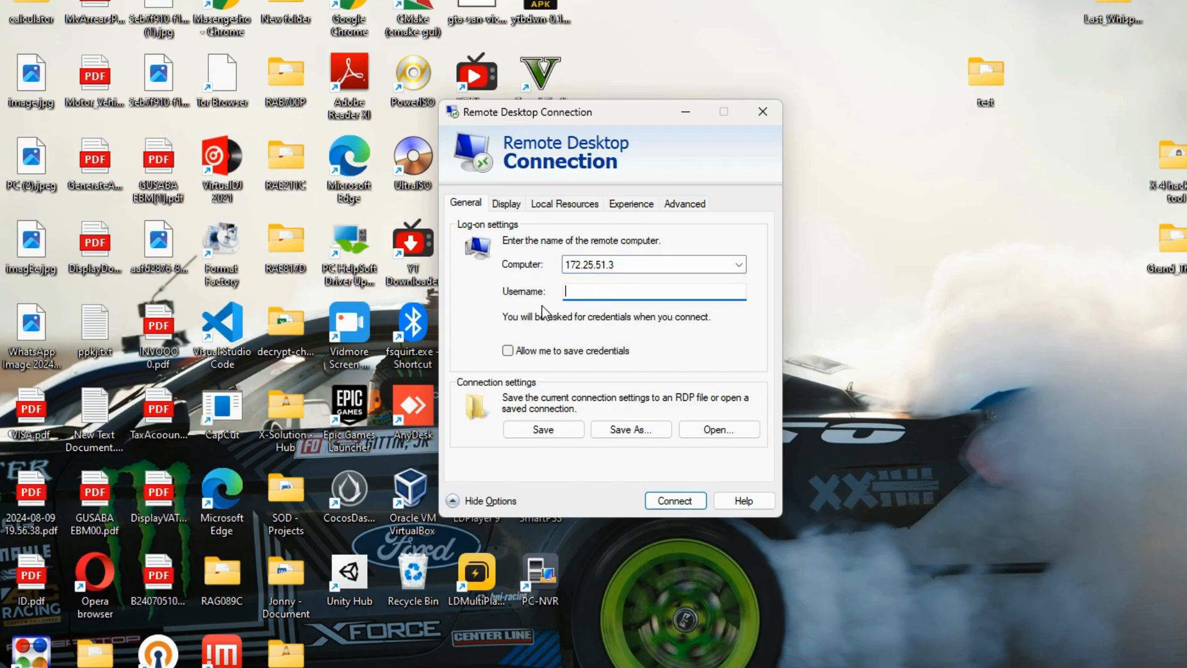
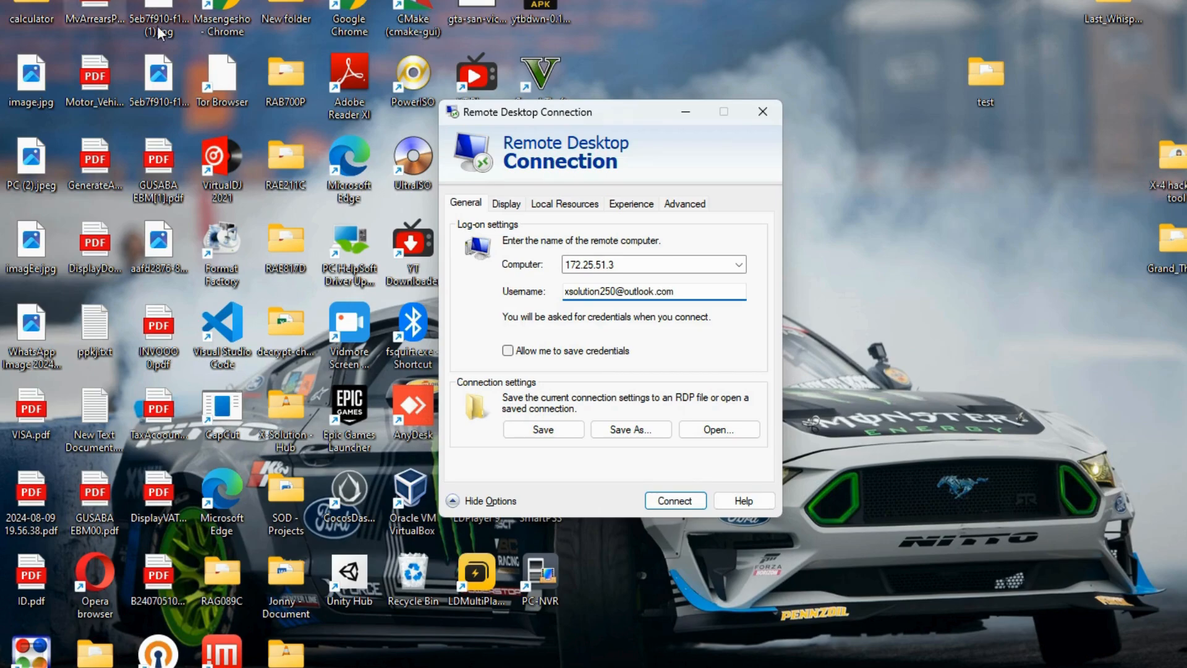
click(675, 502)
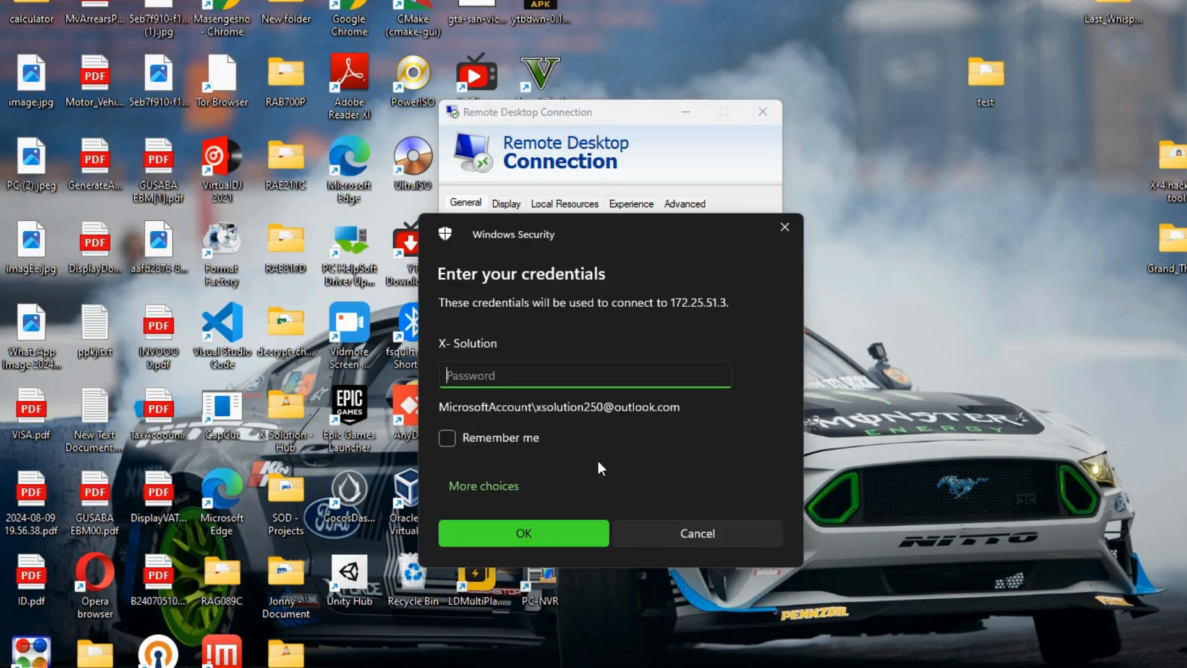
Sign in to 172.25.51.3 with the account password and accept the untrusted certificate
text(********)
click(480, 522)
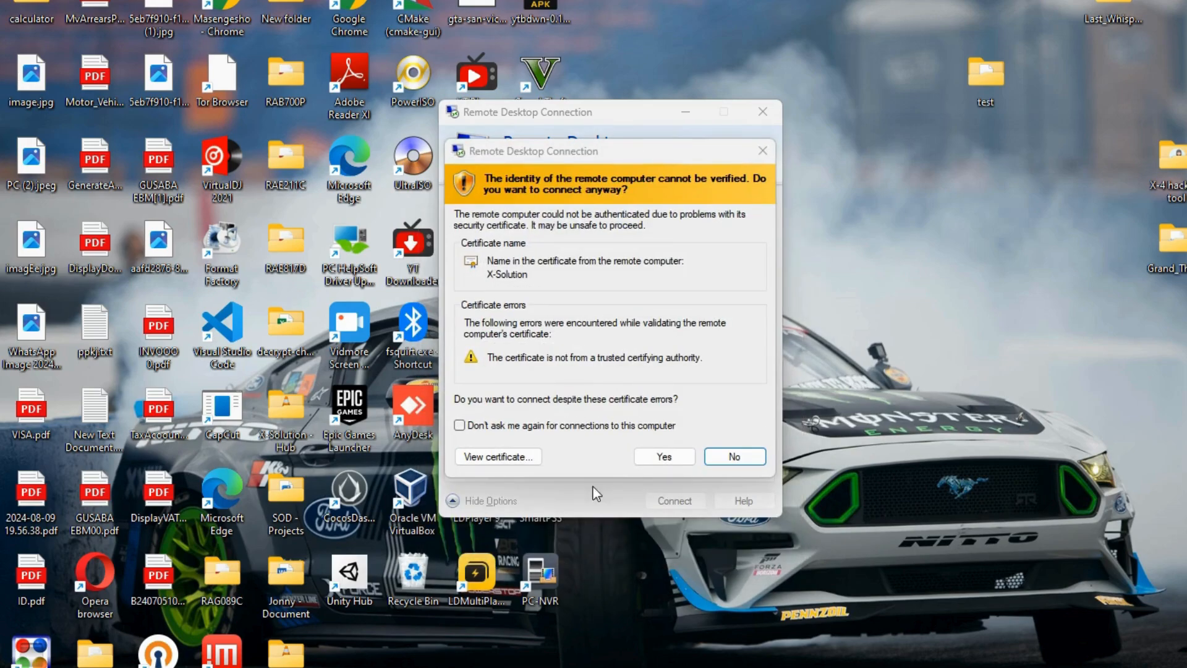
click(643, 456)
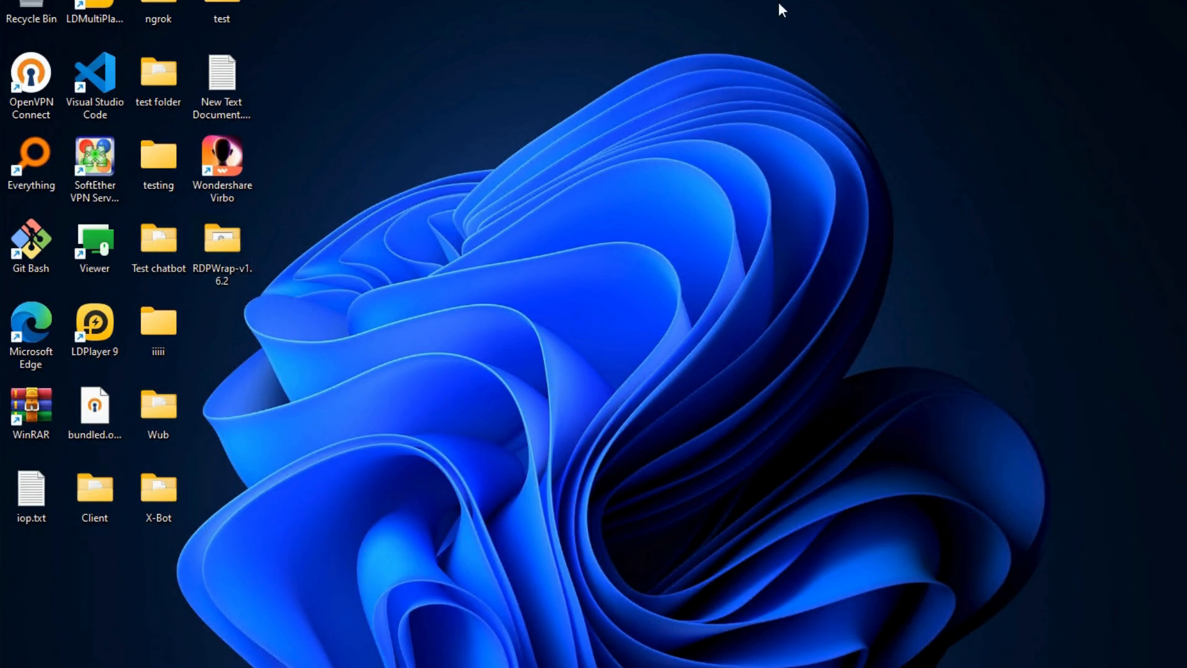
click(794, 1)
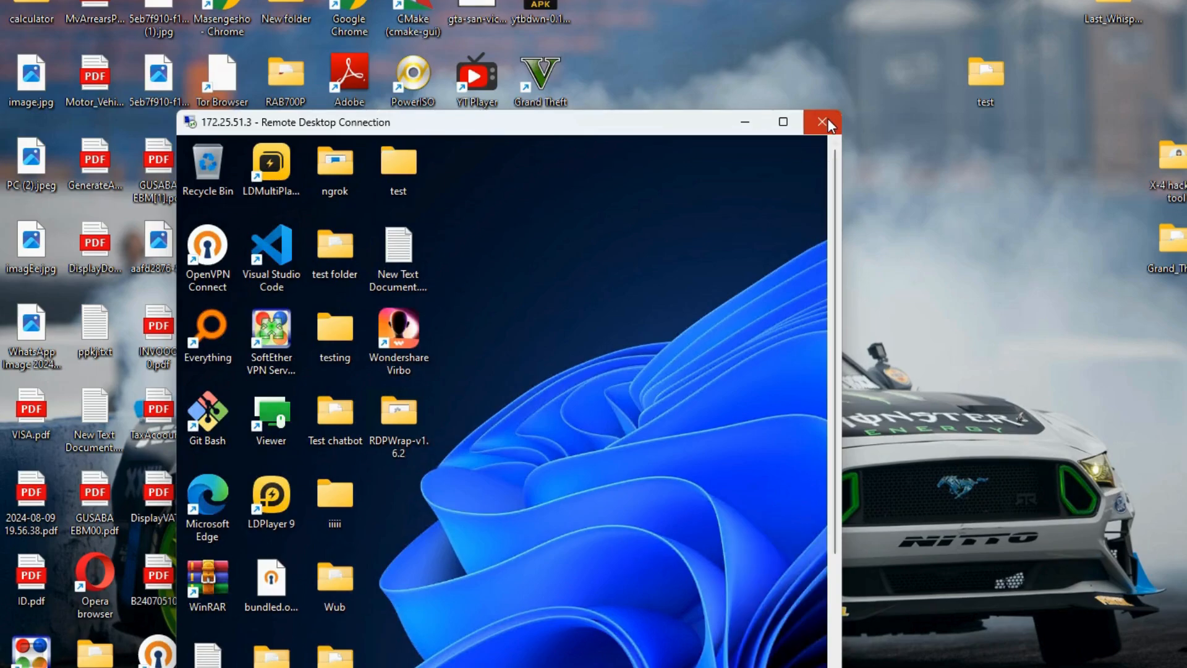
click(781, 131)
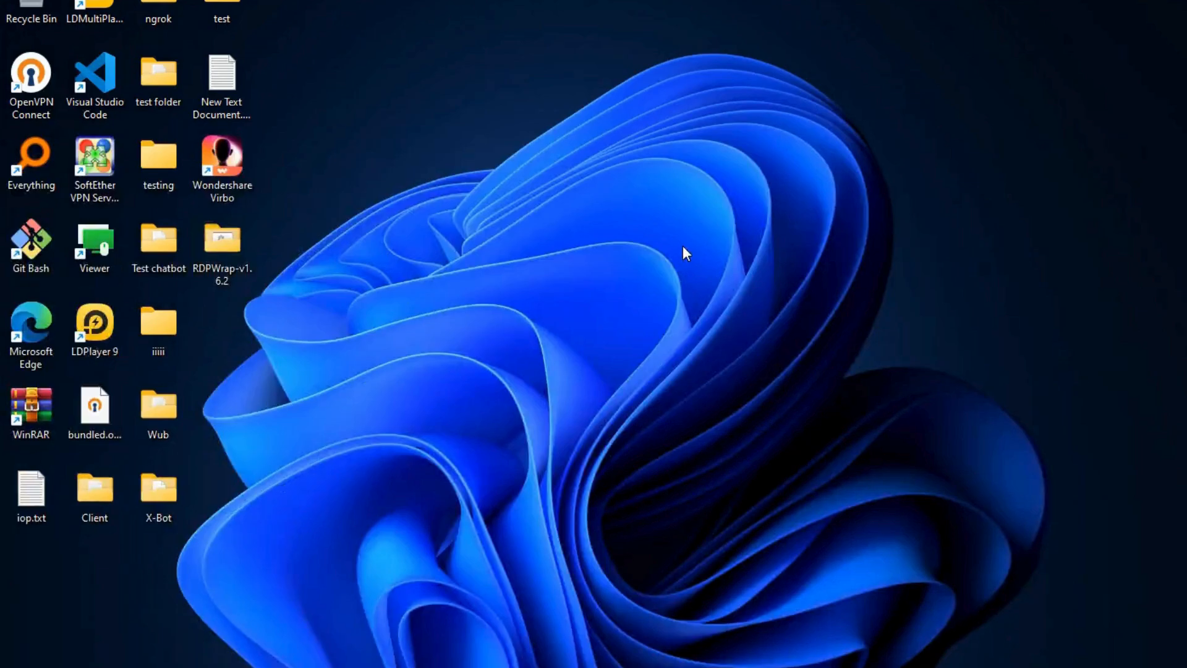
right_click(635, 268)
click(684, 375)
right_click(560, 299)
click(596, 409)
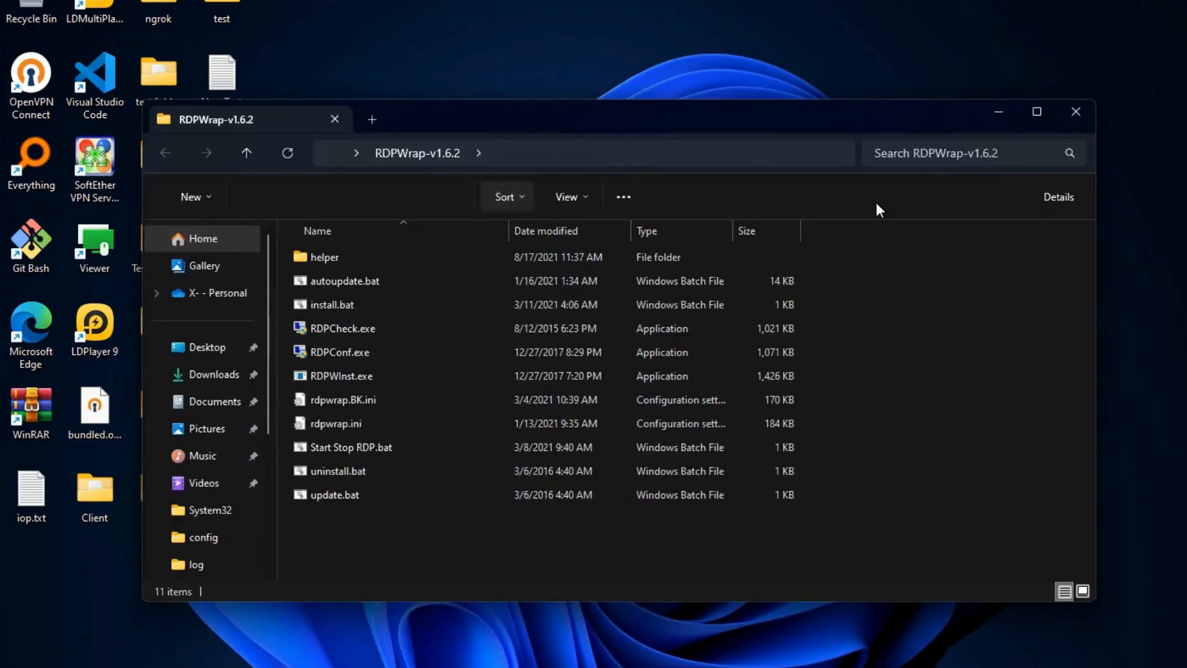
click(1074, 112)
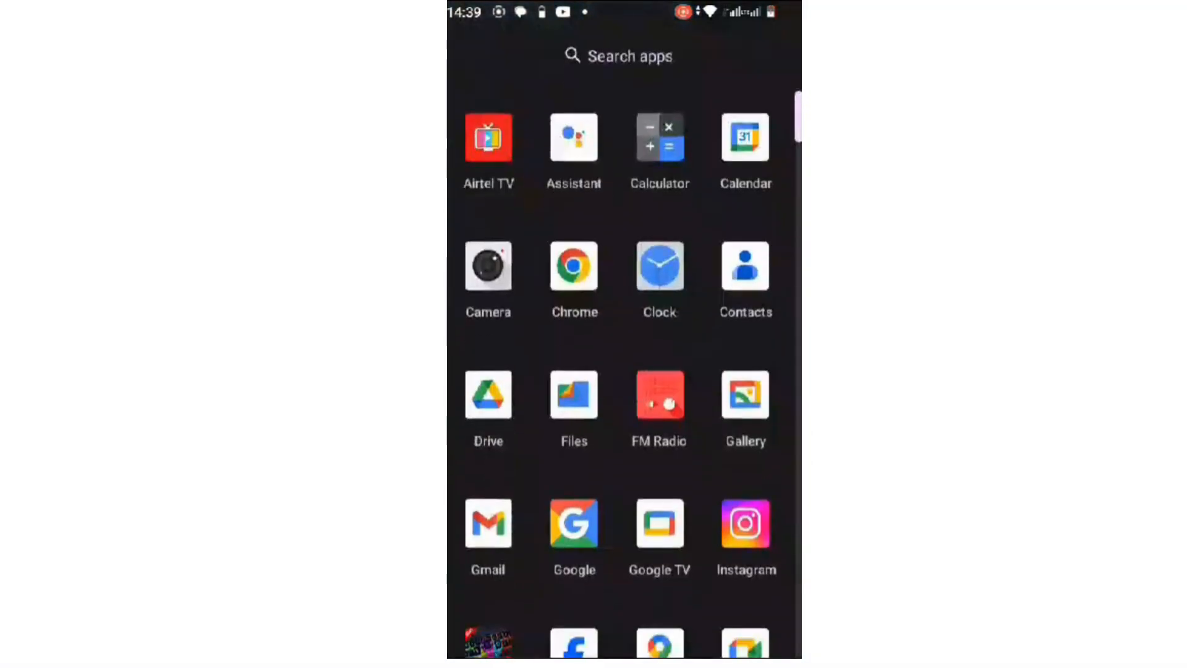
Search the Play Store for 'zer', pick the 'zero tire' suggestion, and install ZeroTier One
scroll(624, 349, down, 10)
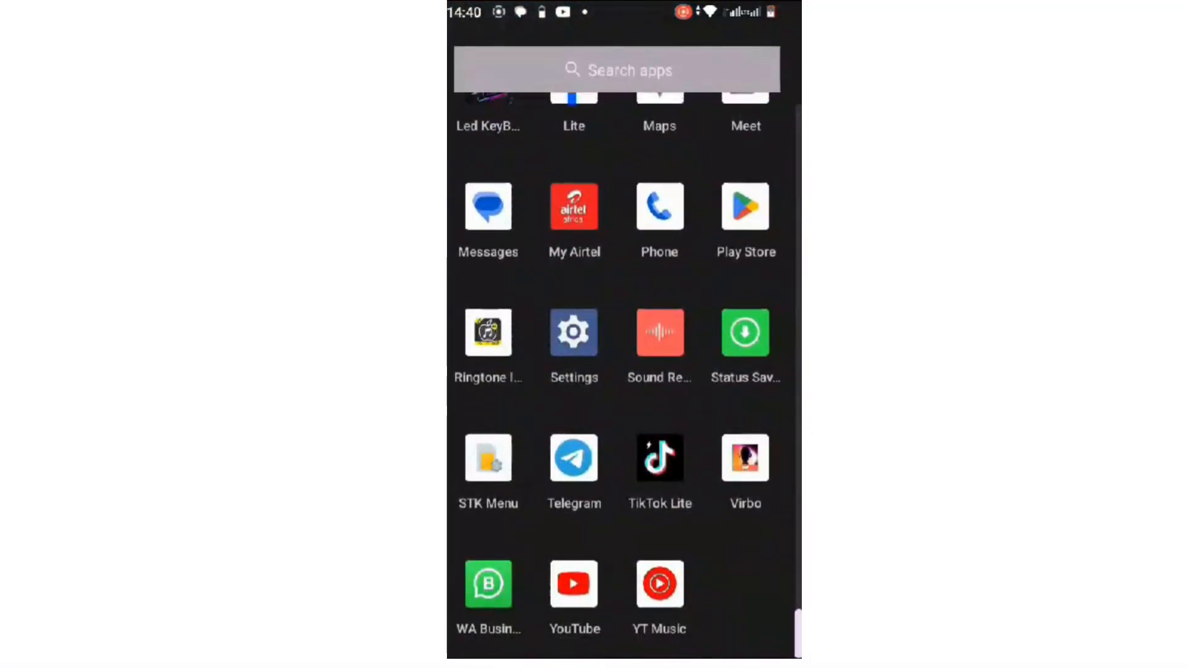
click(745, 206)
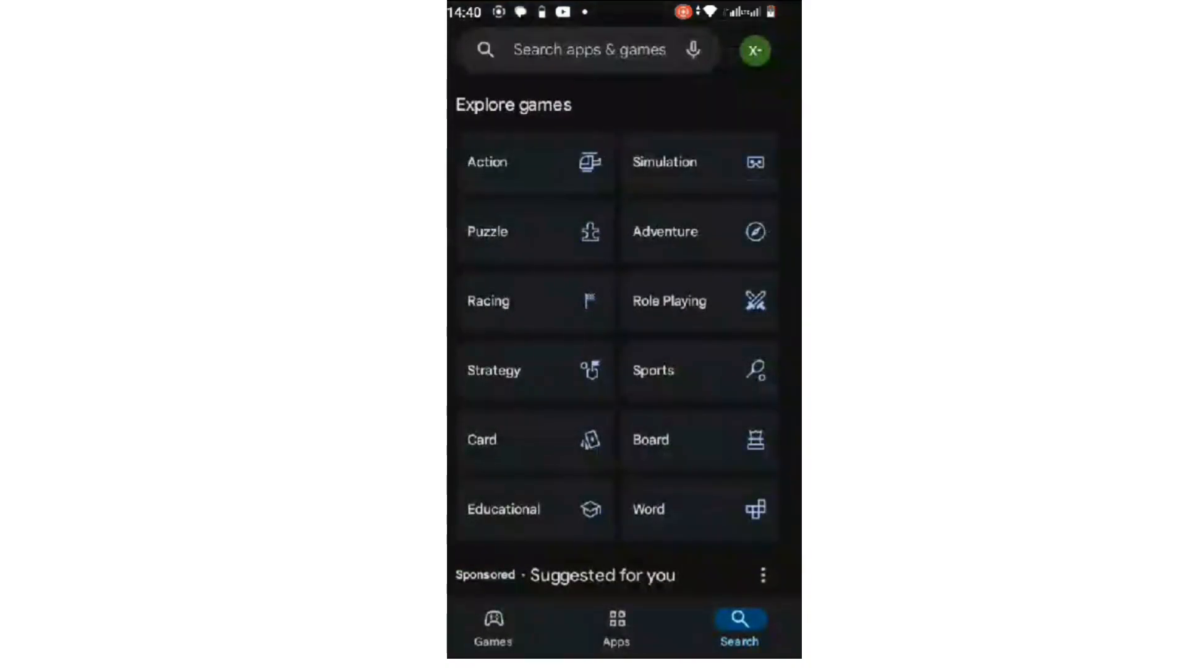
click(587, 50)
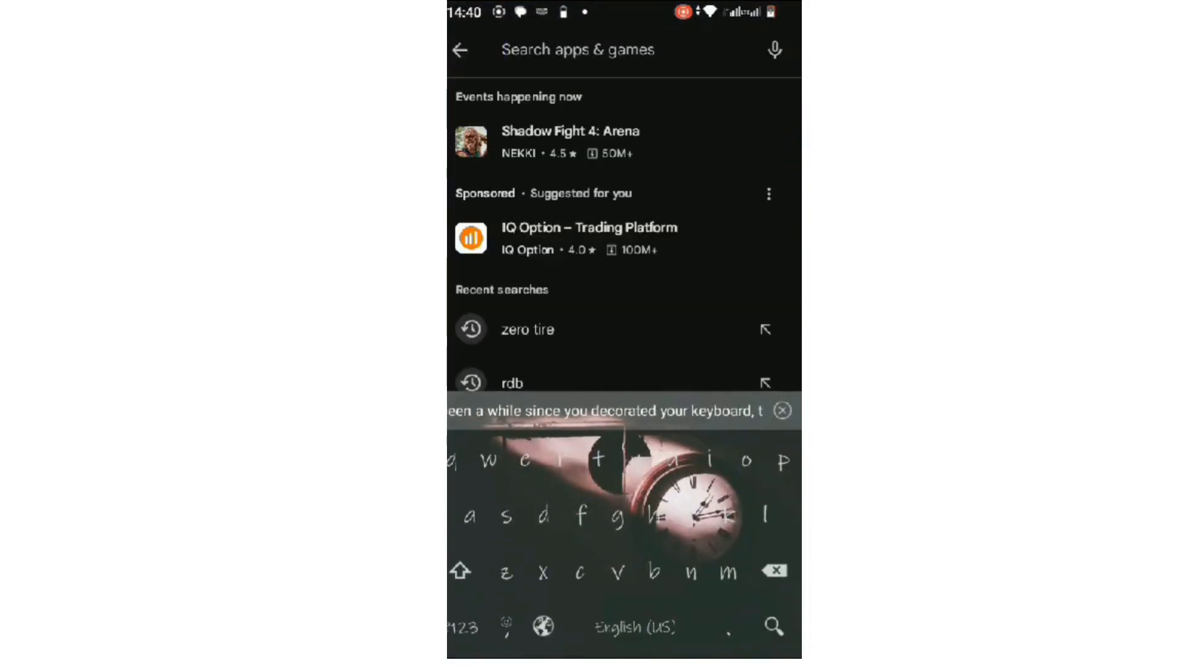
text(zer)
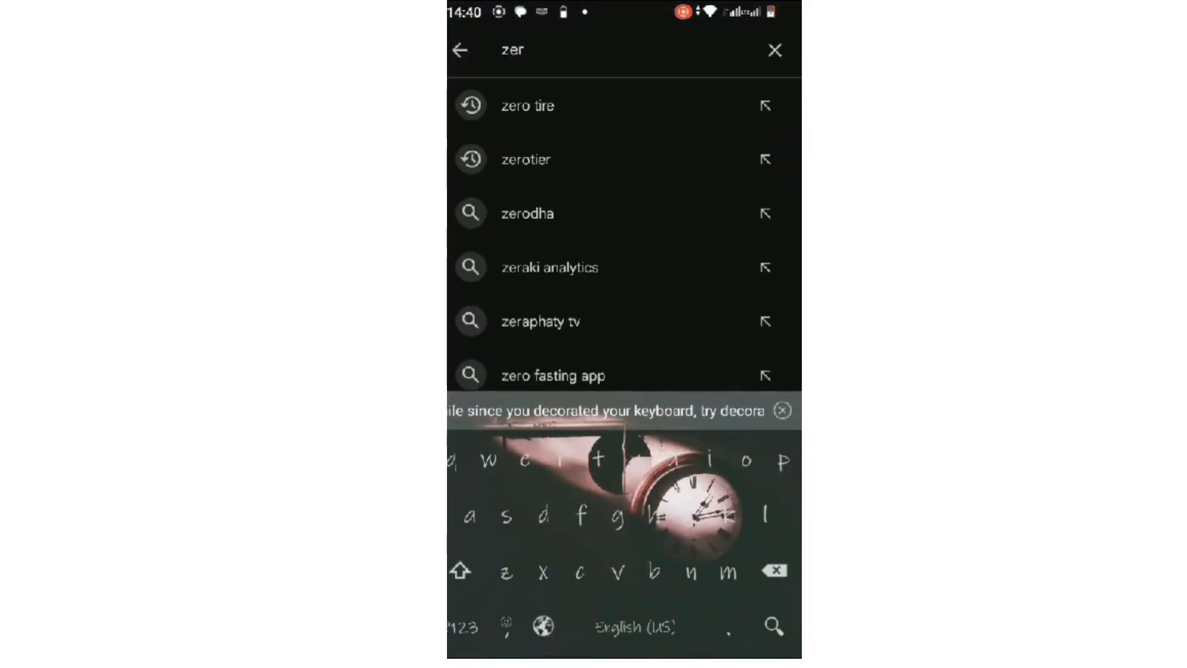
click(527, 106)
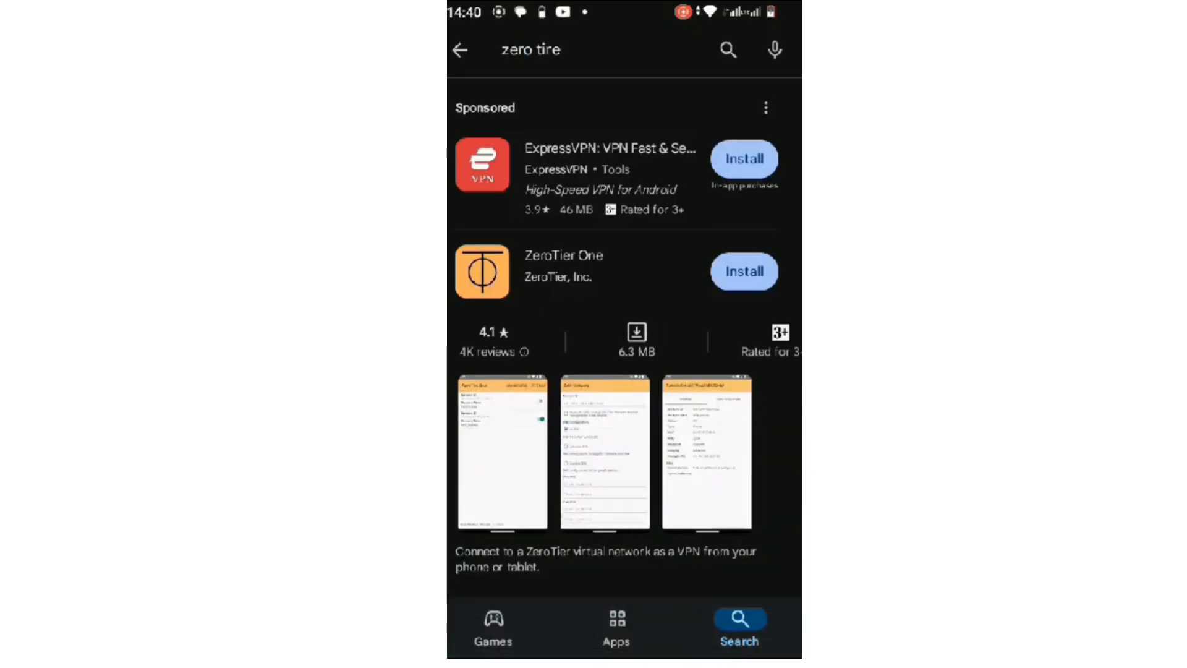
click(744, 272)
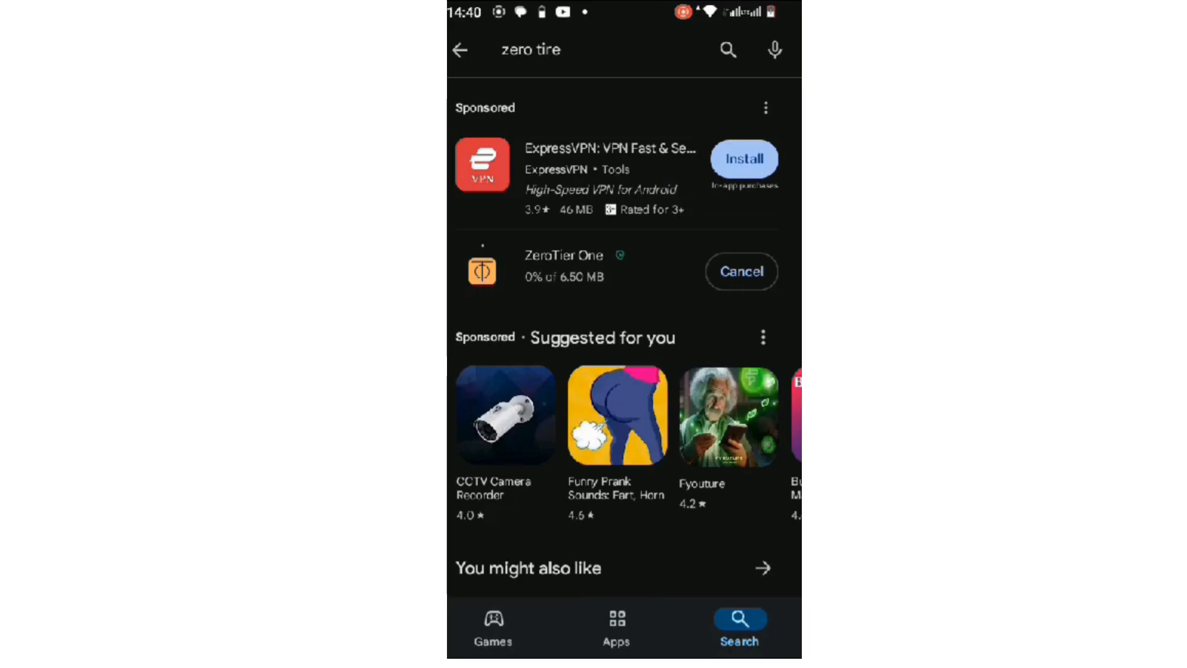
scroll(625, 346, down, 3)
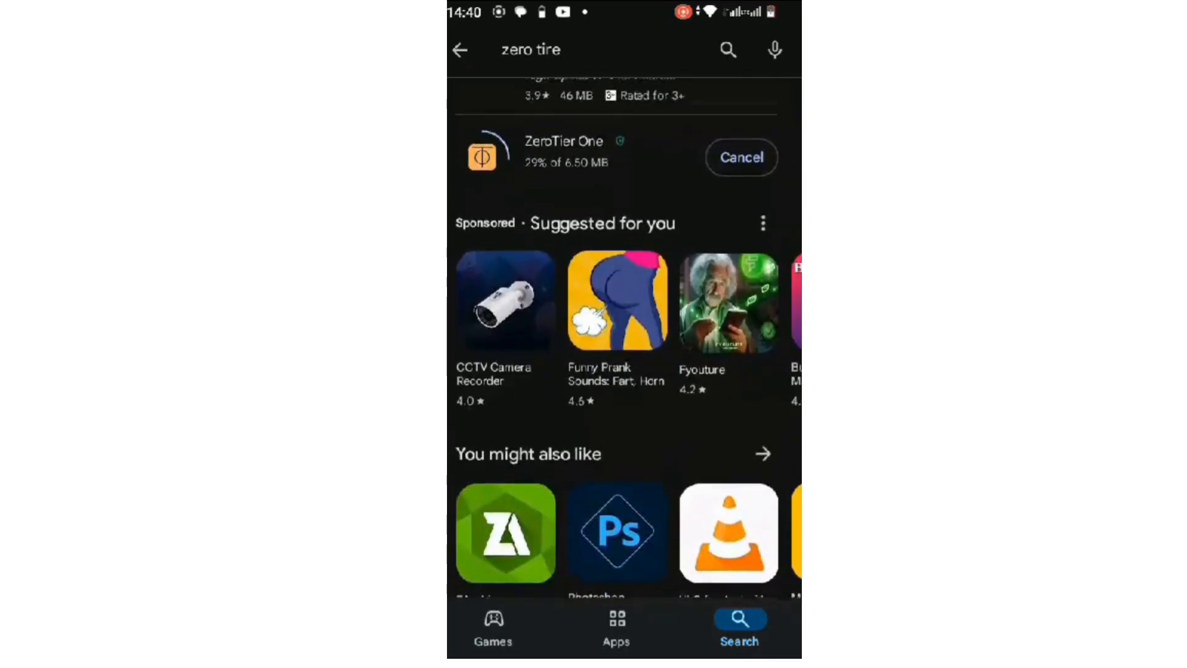
scroll(624, 337, up, 2)
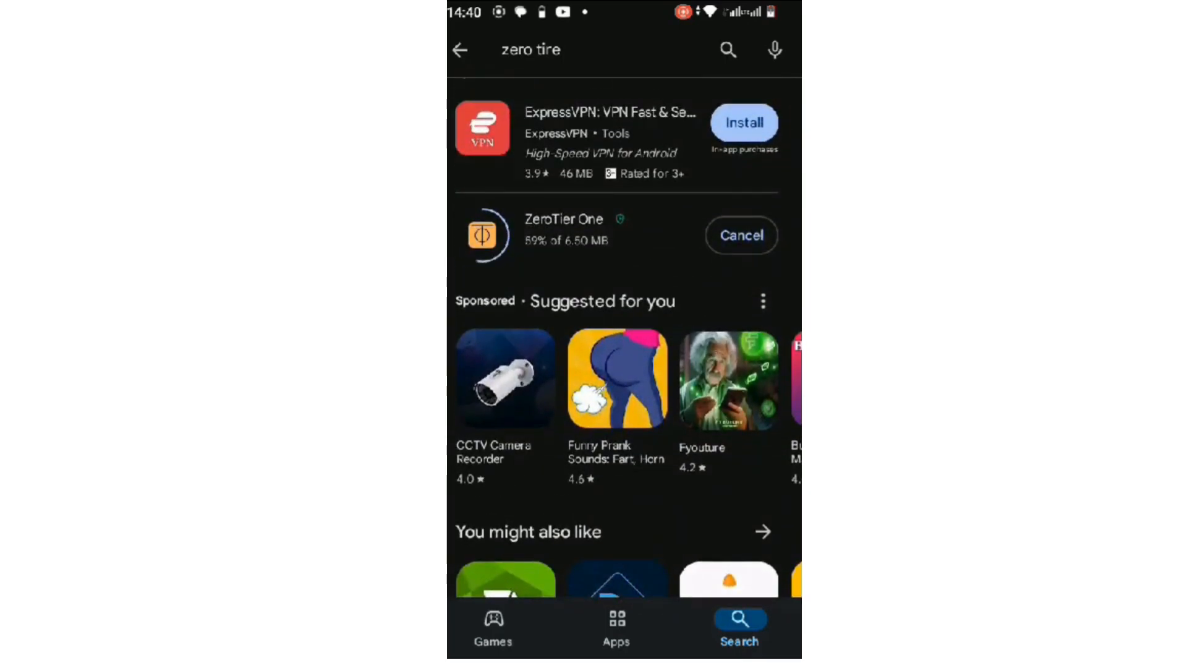
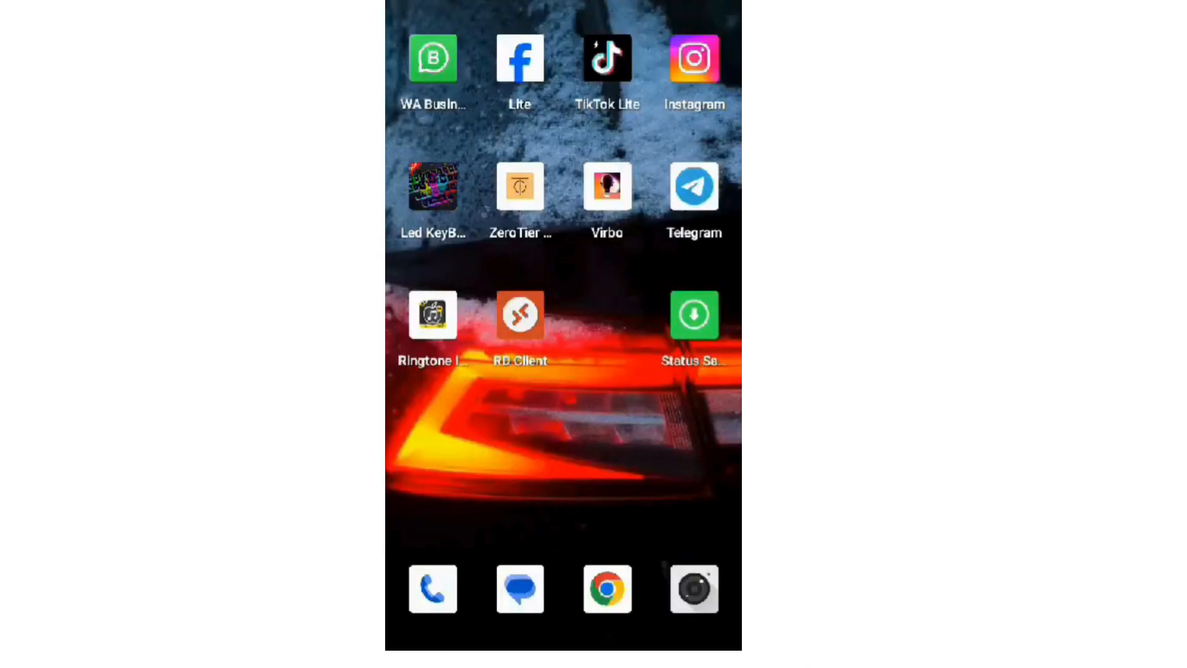
Open ZeroTier One from the full app list, then return to the home screen
drag(563, 519, 563, 247)
scroll(563, 337, down, 3)
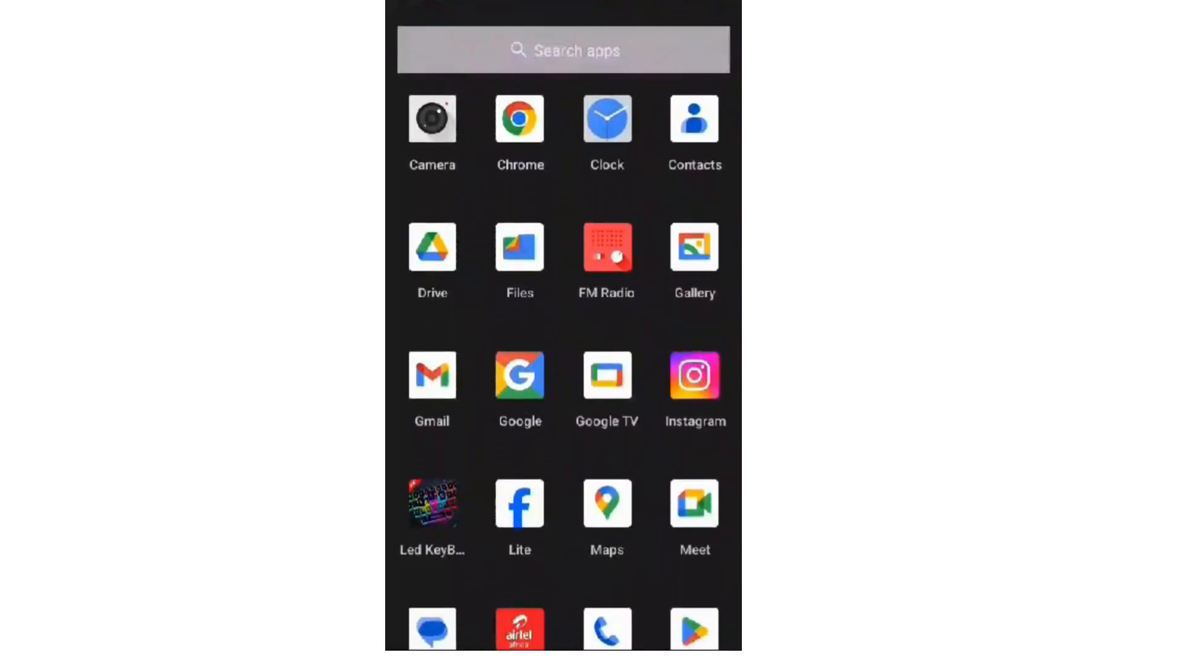
scroll(563, 361, down, 6)
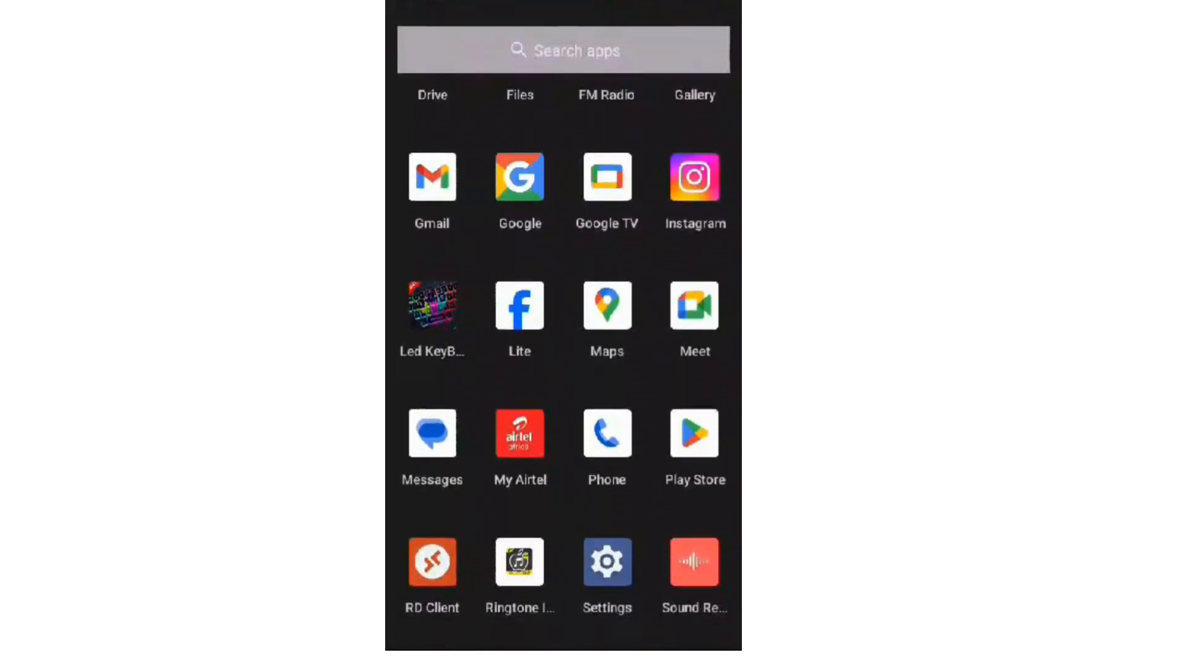
scroll(563, 337, down, 3)
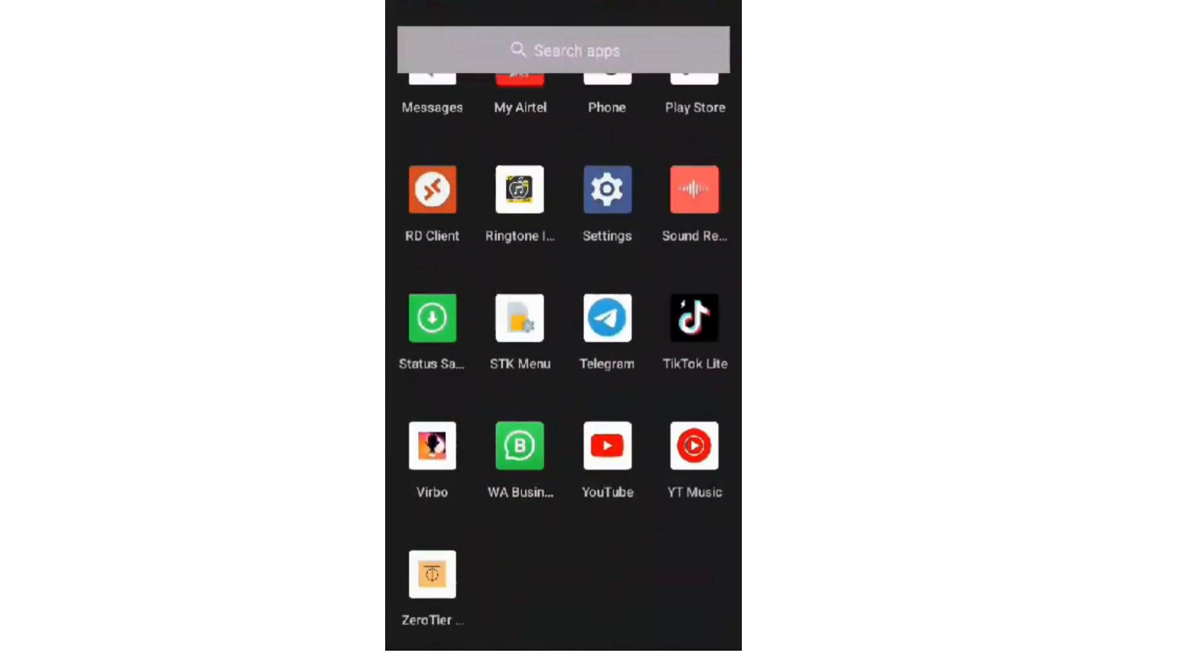
click(432, 574)
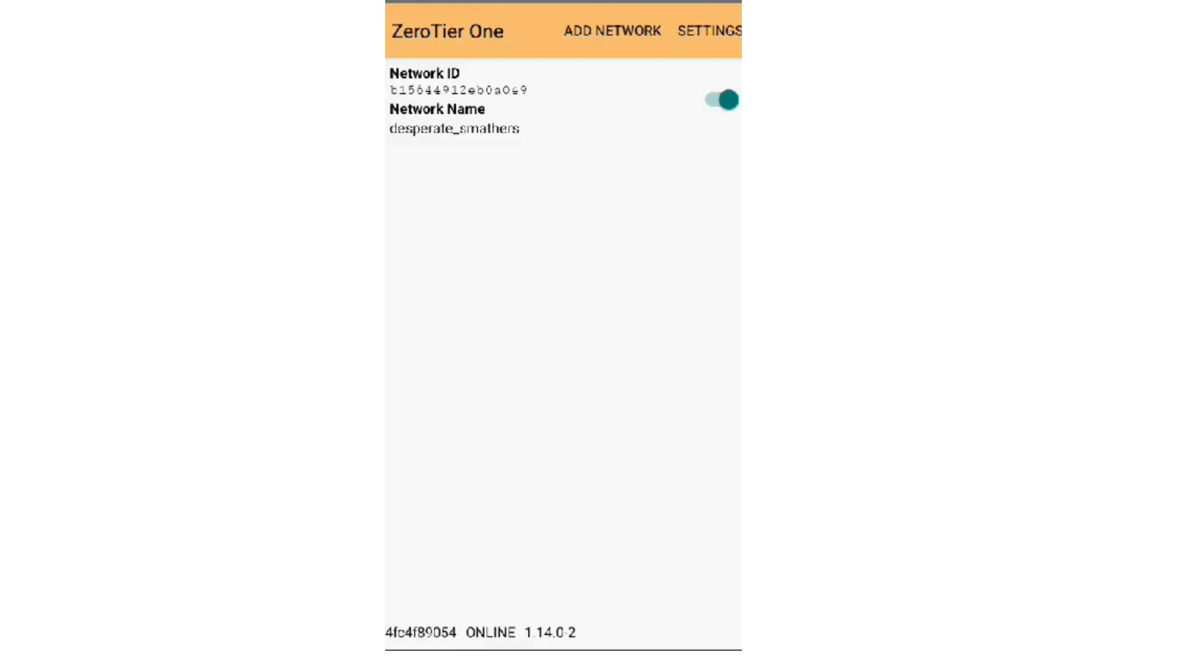
key(Home)
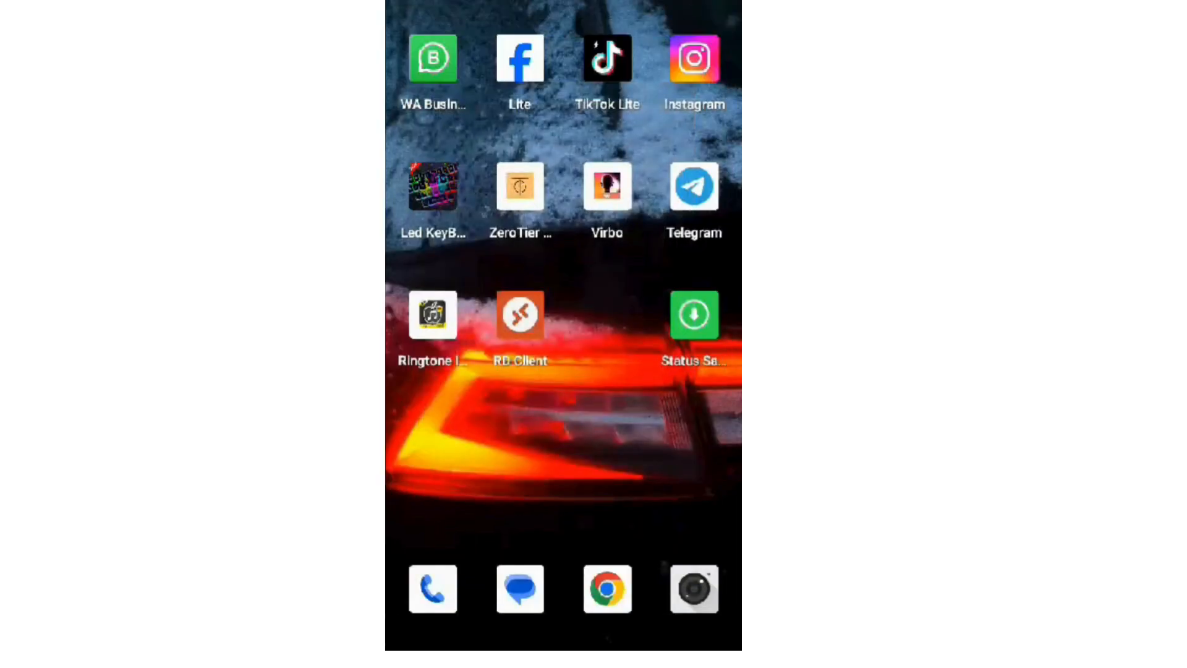
Open Microsoft Remote Desktop and look through its PCs list
click(520, 314)
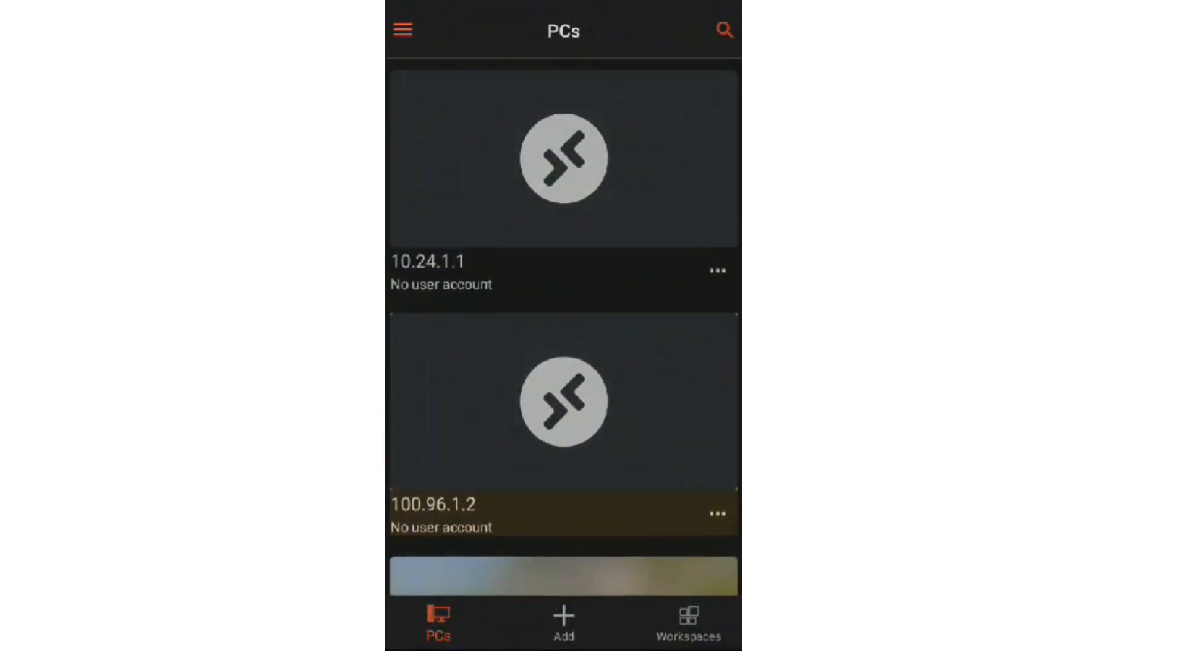
scroll(564, 334, down, 7)
scroll(564, 334, down, 6)
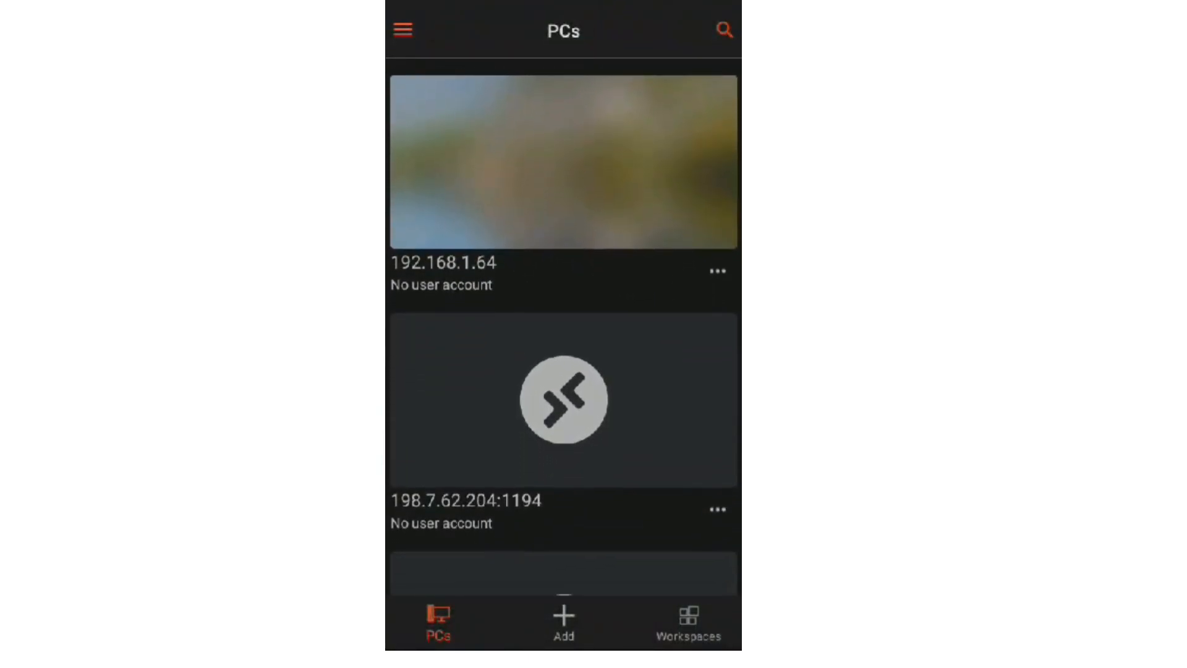
scroll(564, 334, down, 10)
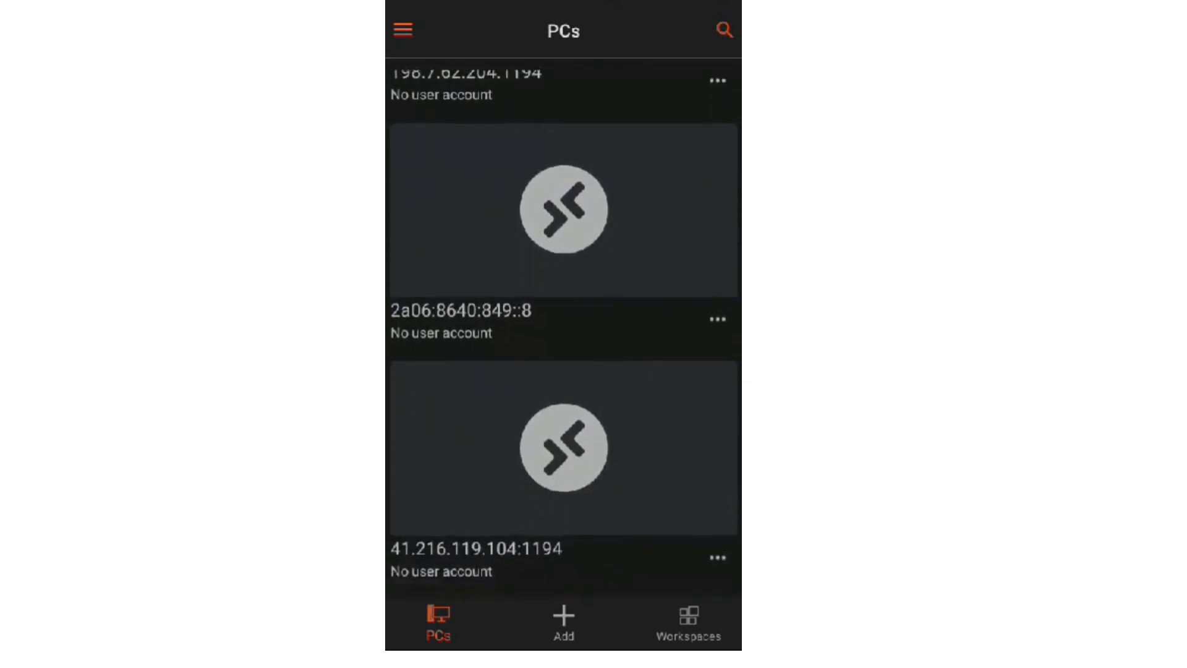
scroll(564, 334, down, 2)
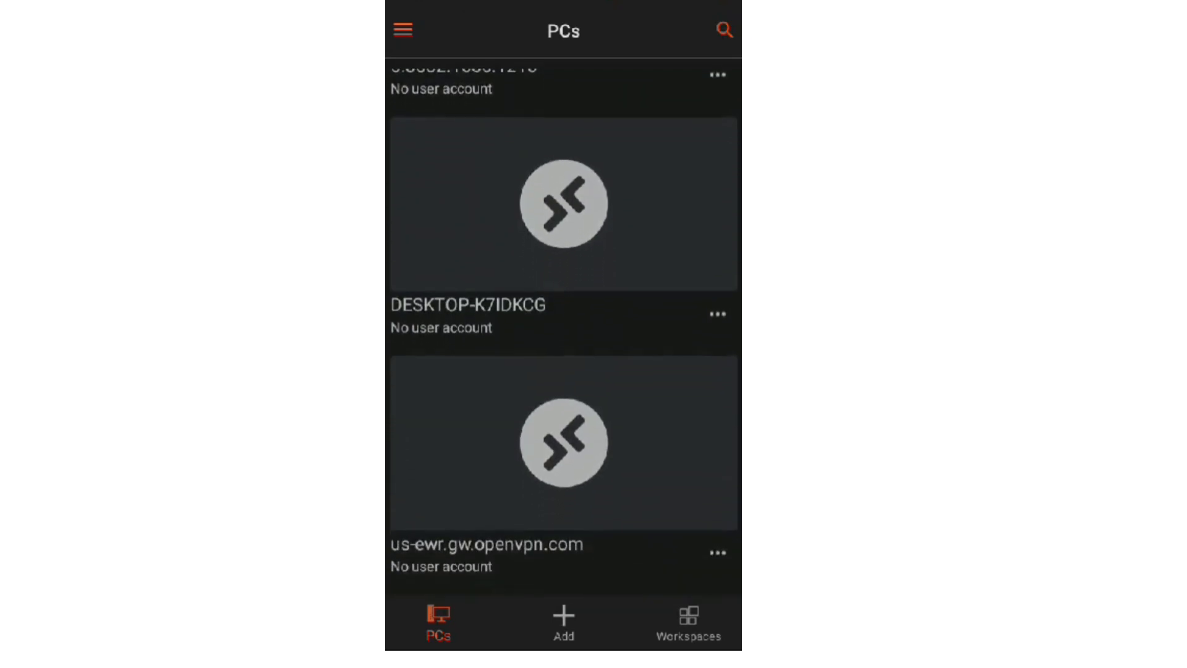
scroll(563, 334, up, 8)
scroll(564, 334, up, 10)
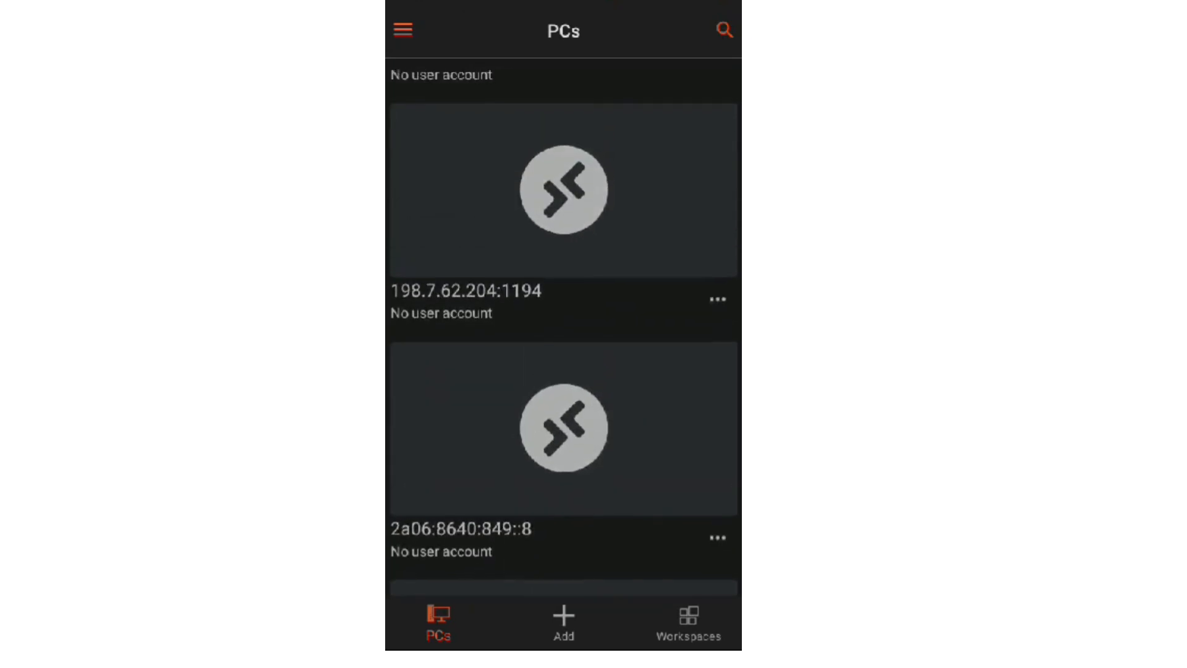
scroll(564, 334, up, 2)
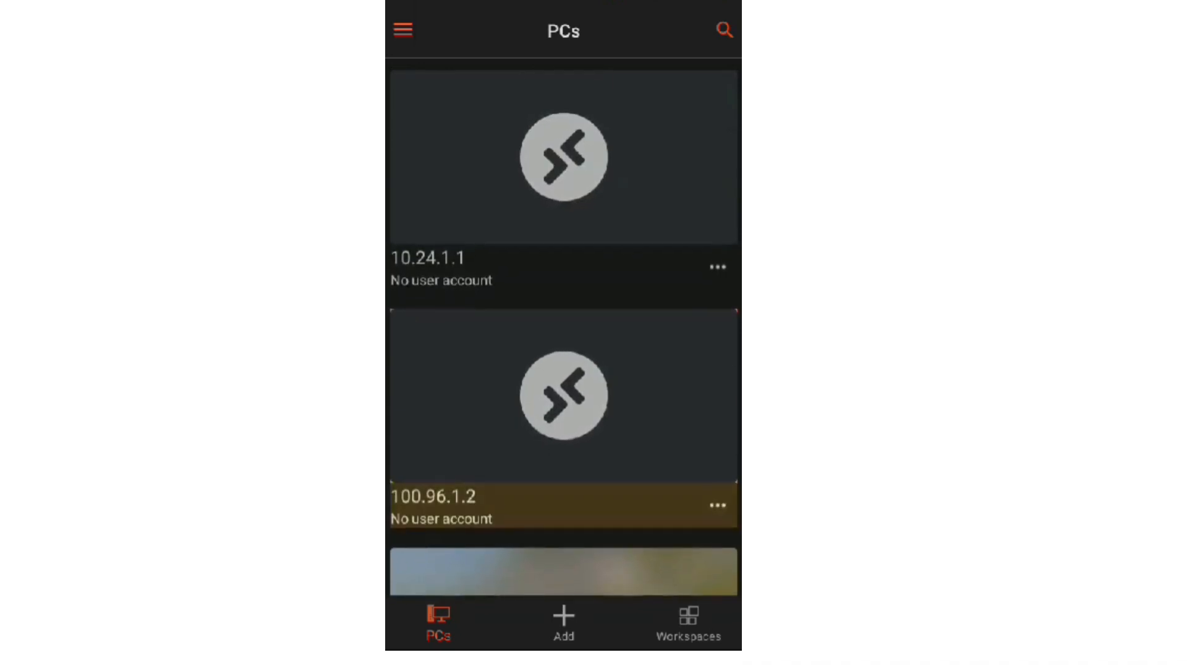
scroll(563, 333, down, 6)
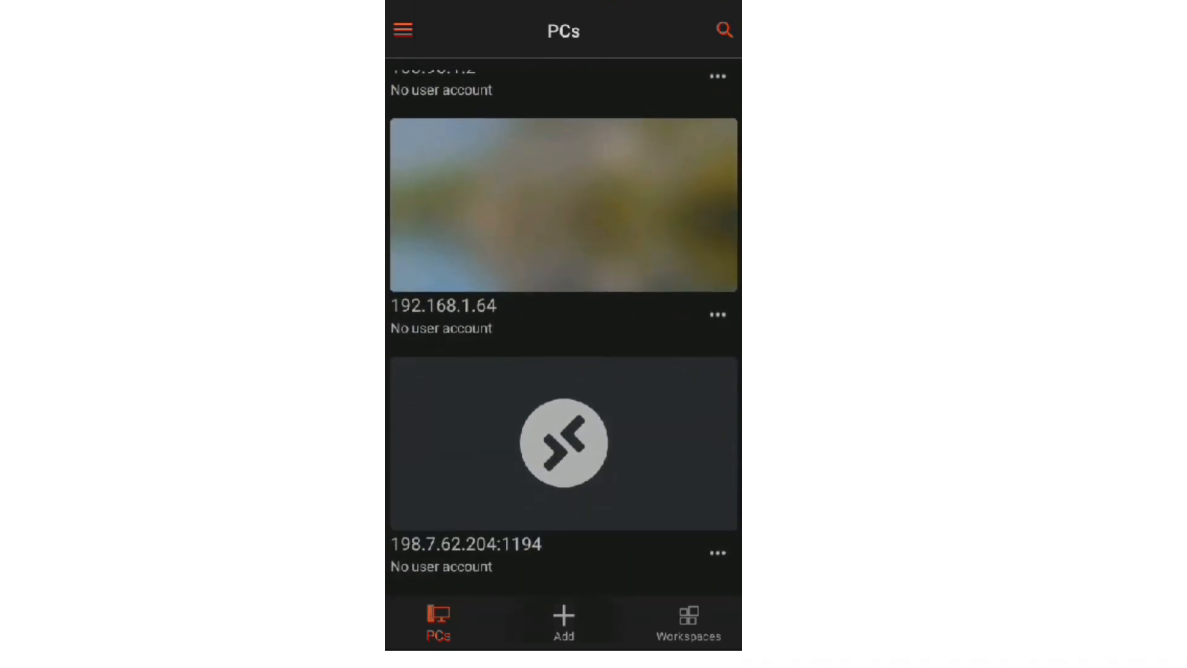
Add a PC manually with PC name 172.25.51.3 and save it
click(564, 620)
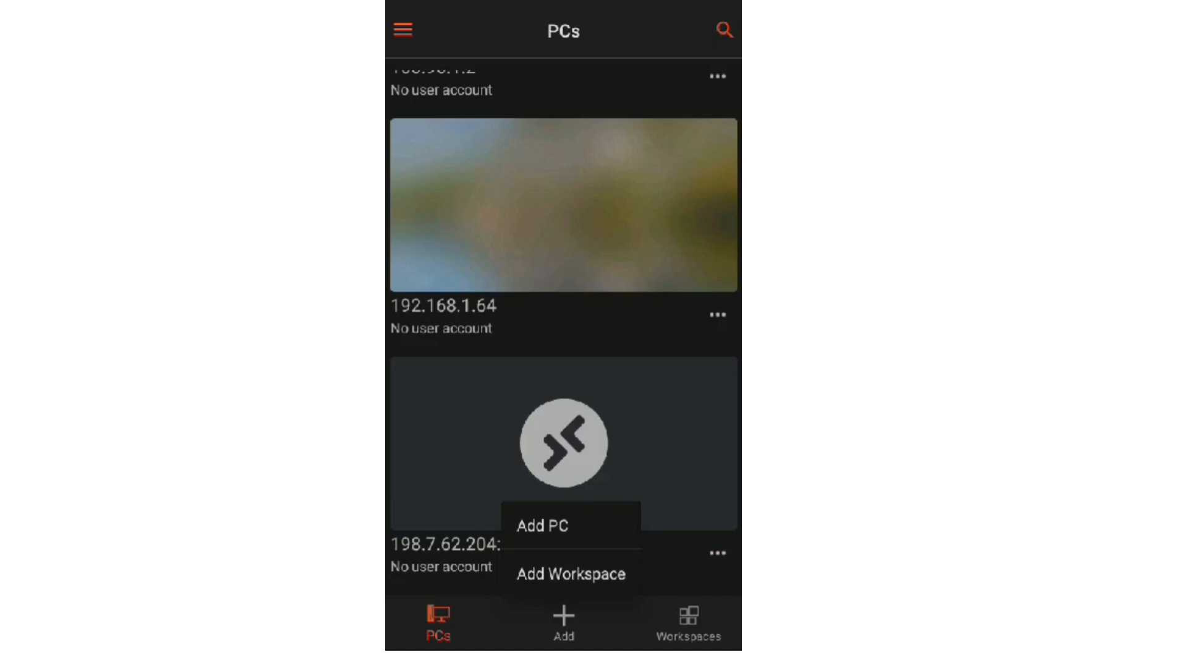
click(542, 525)
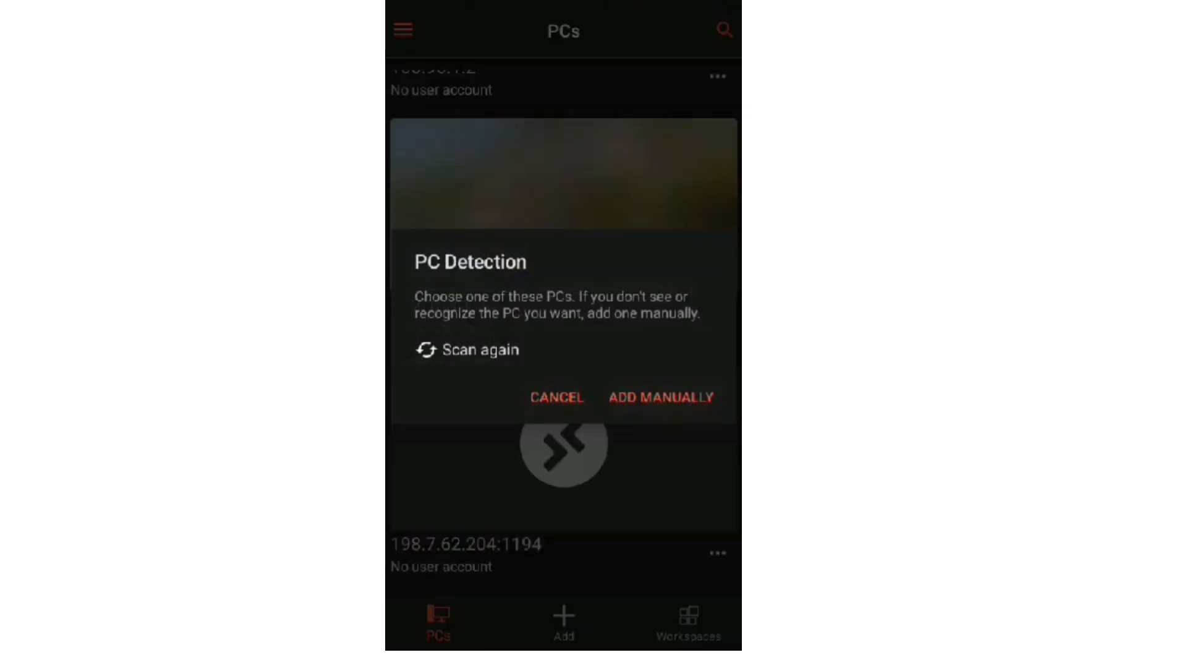
click(661, 397)
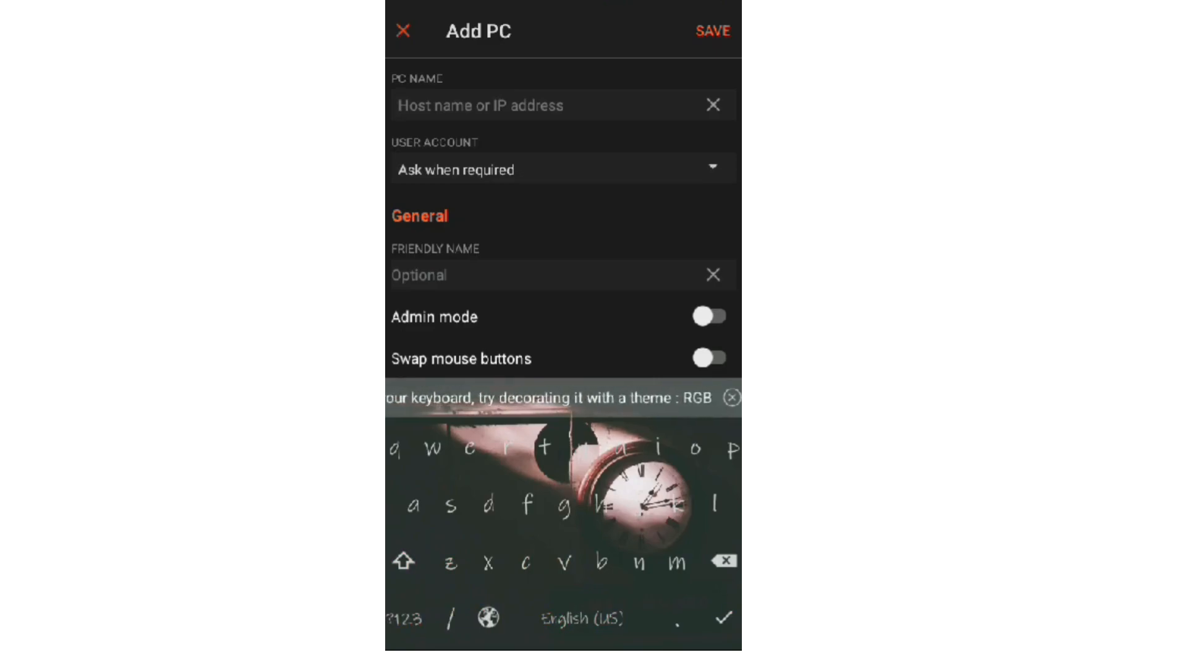
click(404, 618)
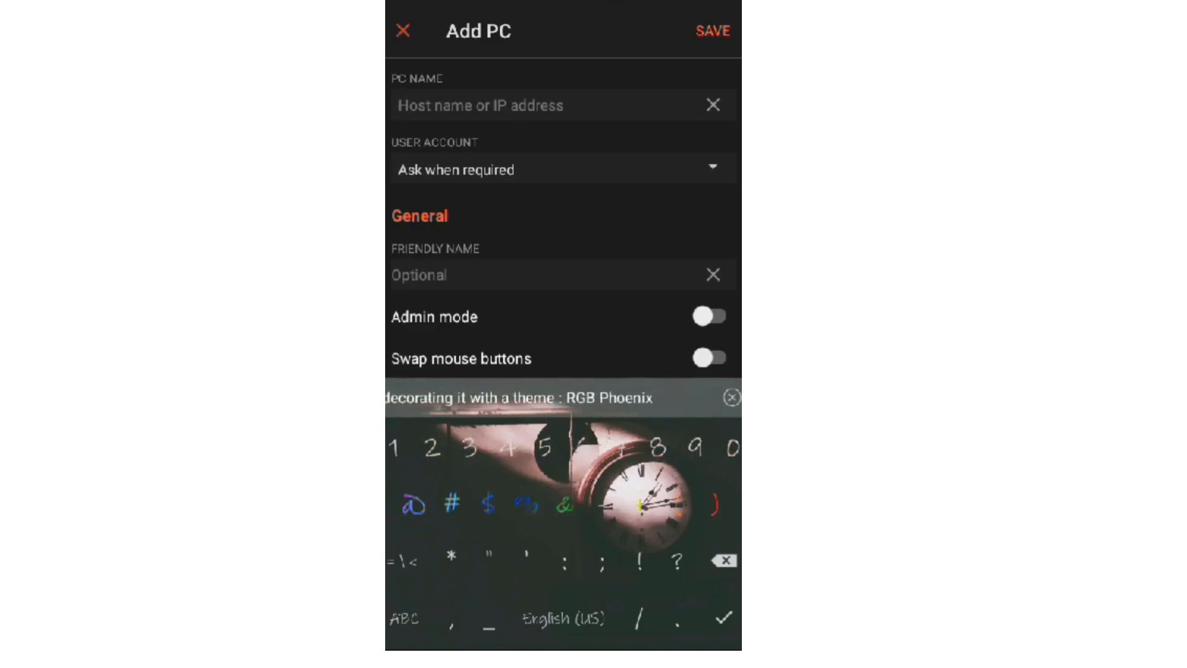
text(17)
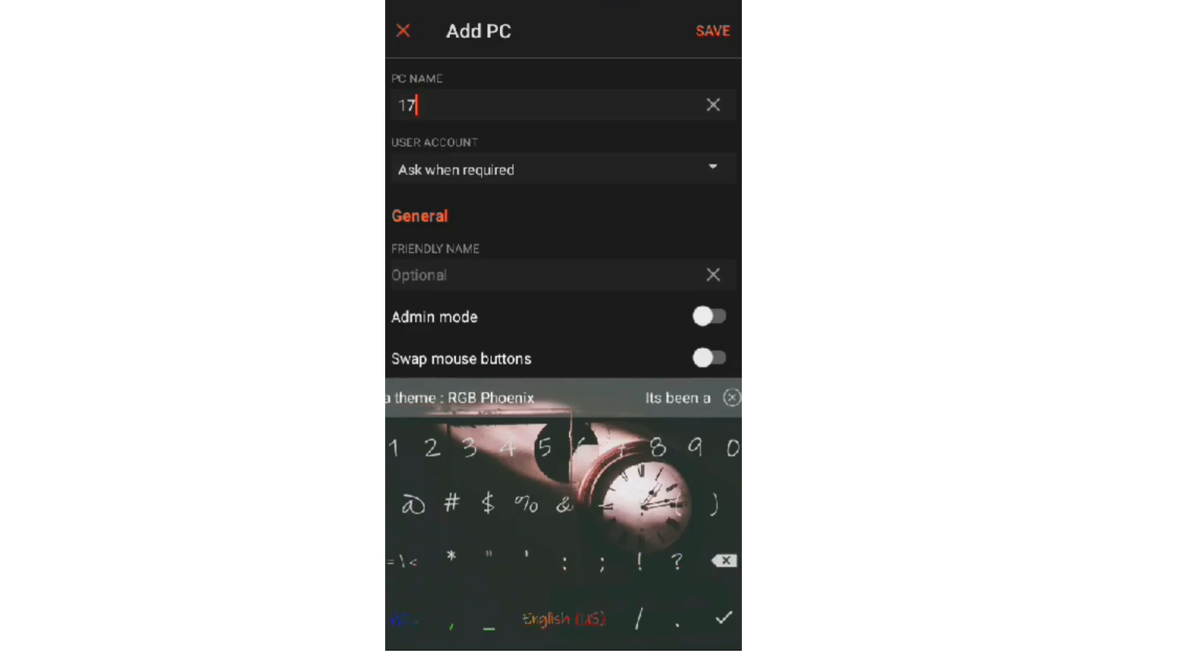
text(2)
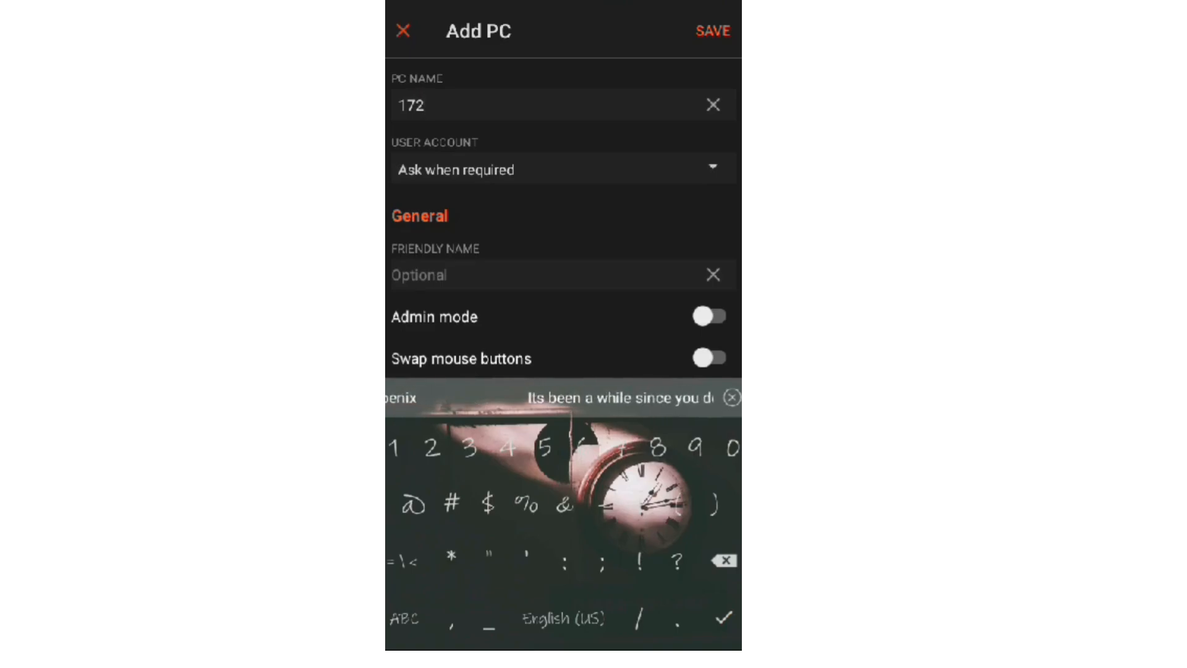
text(.25)
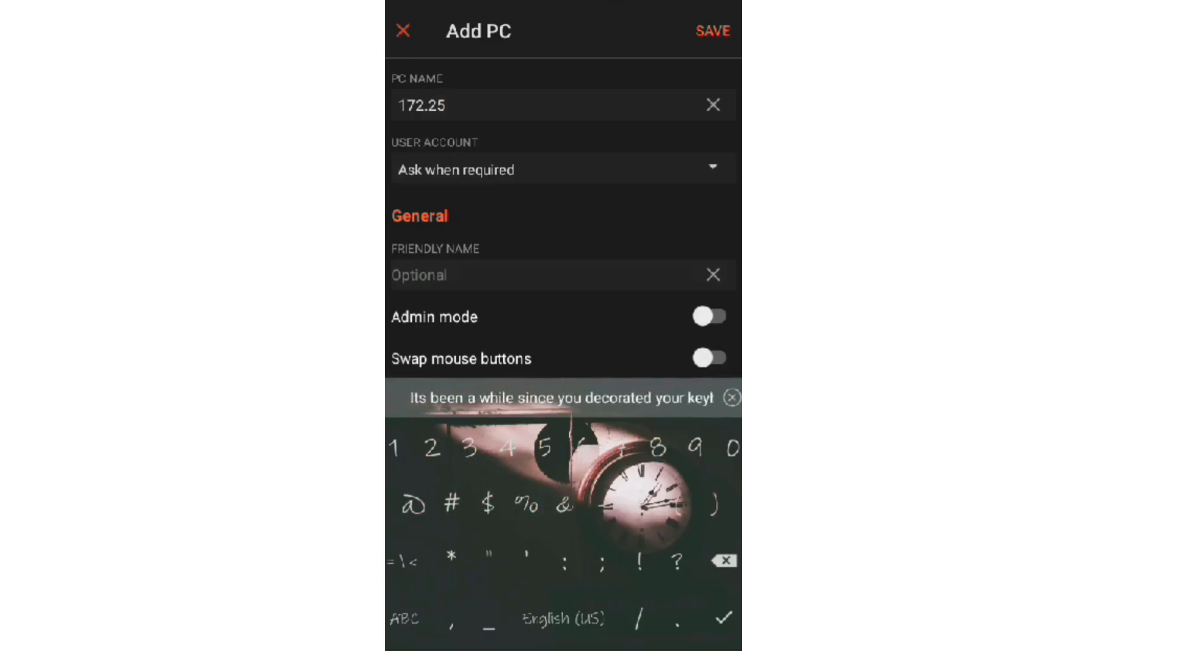
text(.)
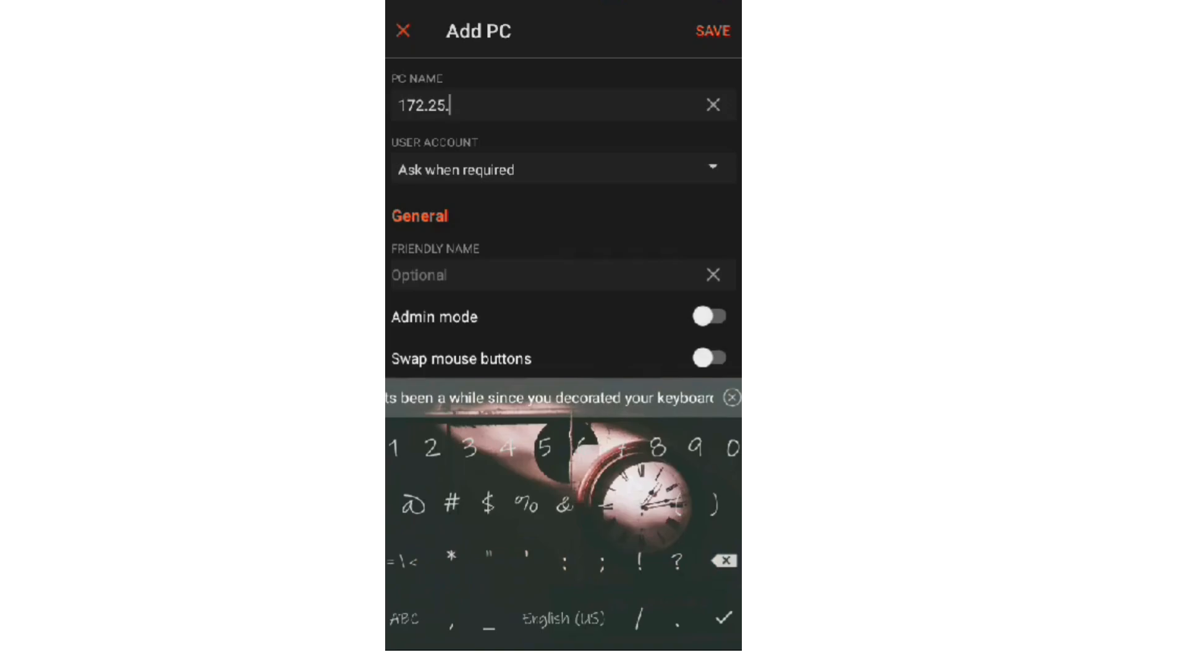
text(51)
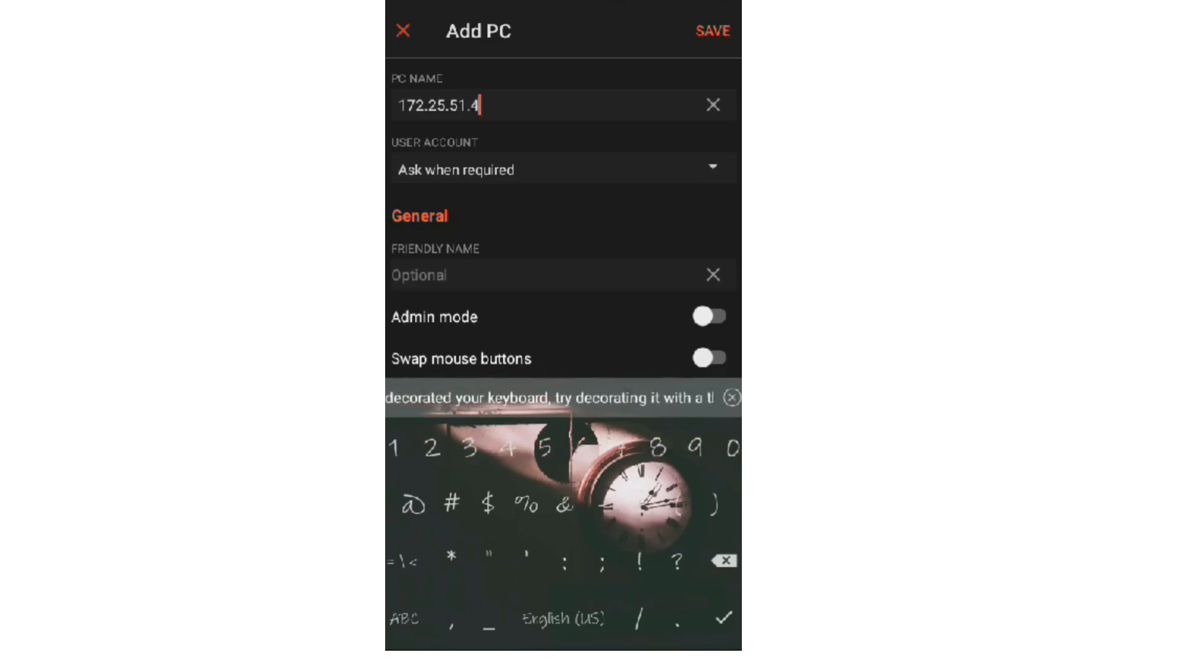
text(.3)
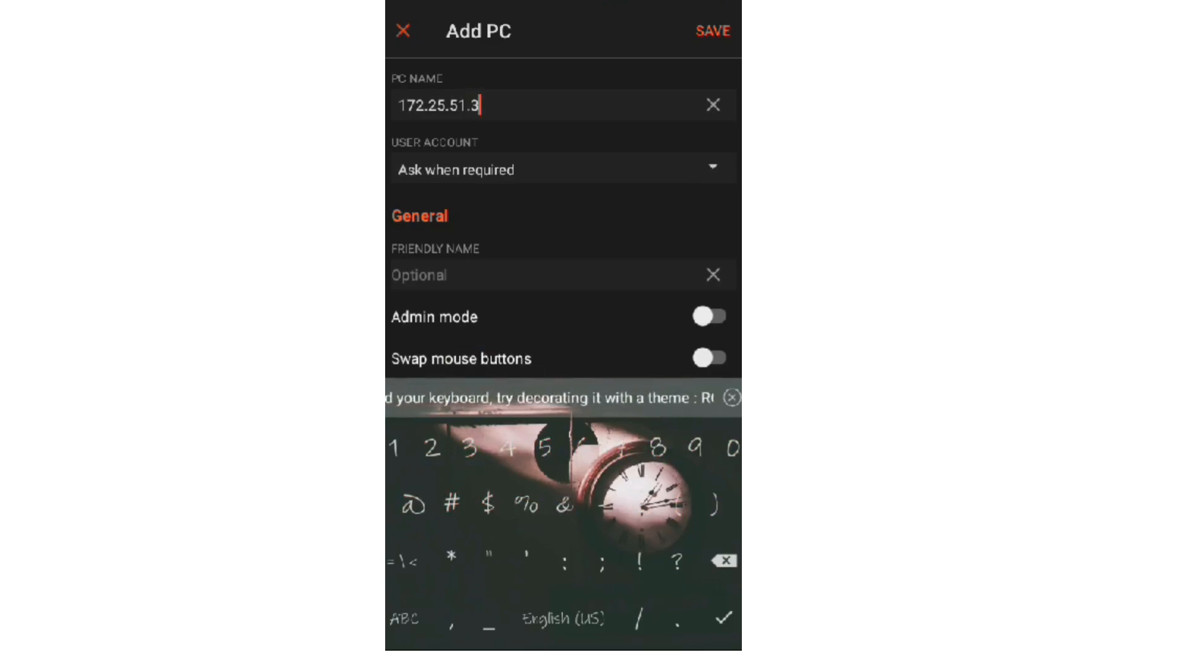
click(713, 30)
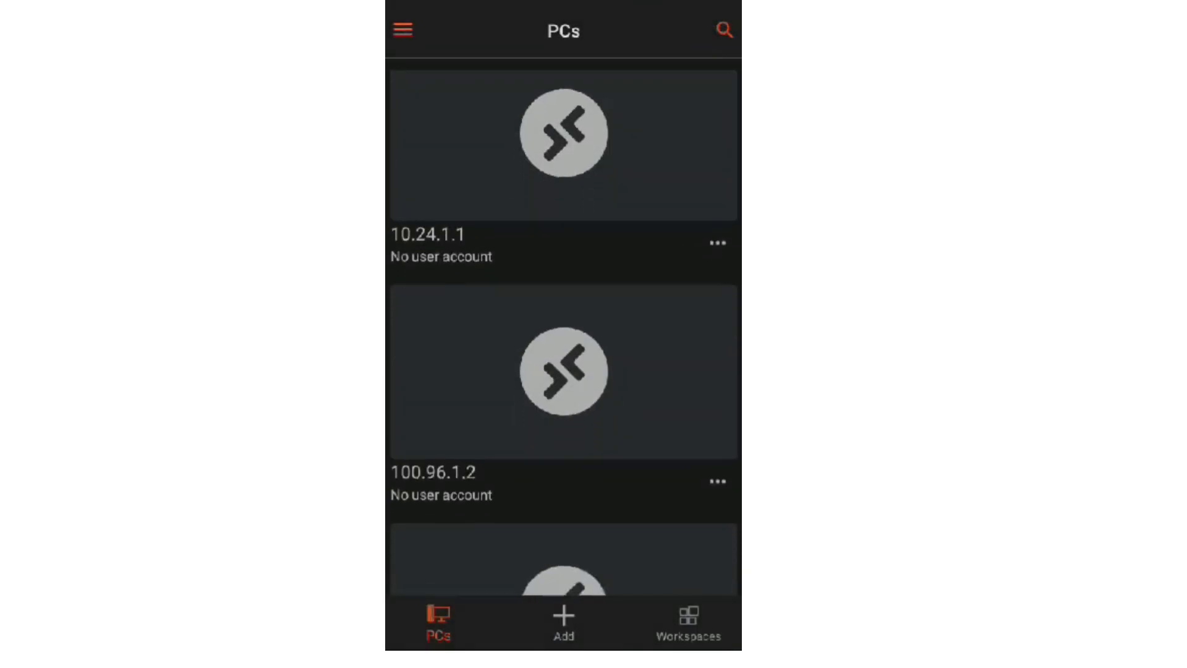
Open the 172.25.51.3 tile and fill the username from the saved account suggestion
scroll(564, 334, down, 5)
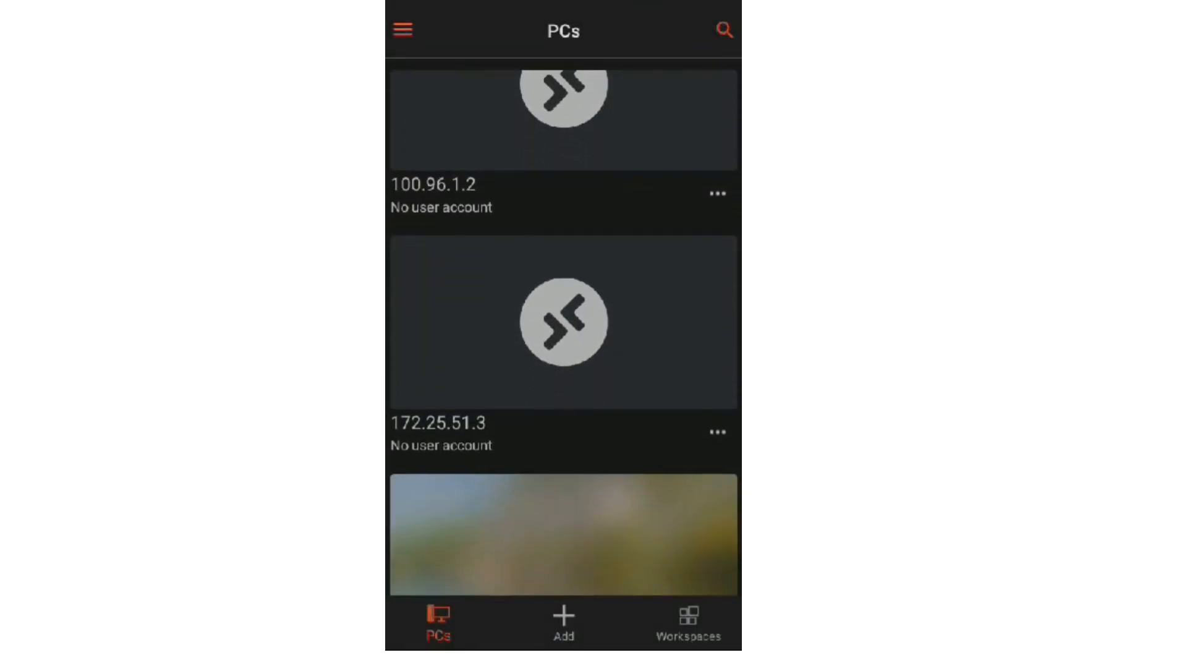
click(495, 441)
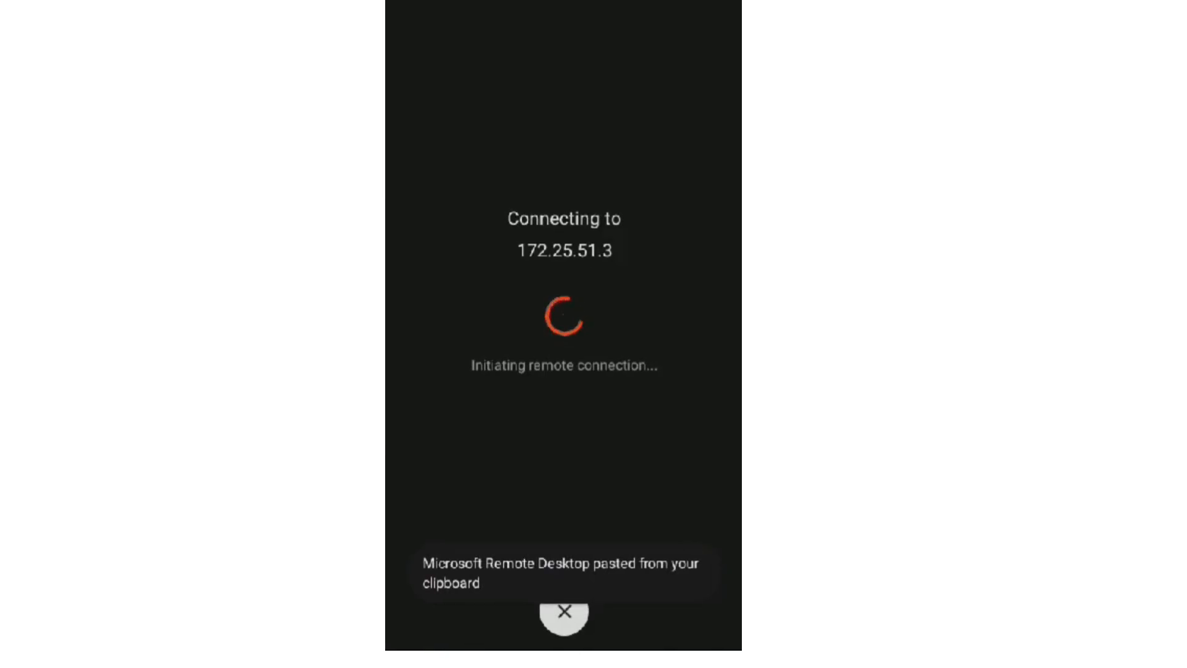
click(564, 314)
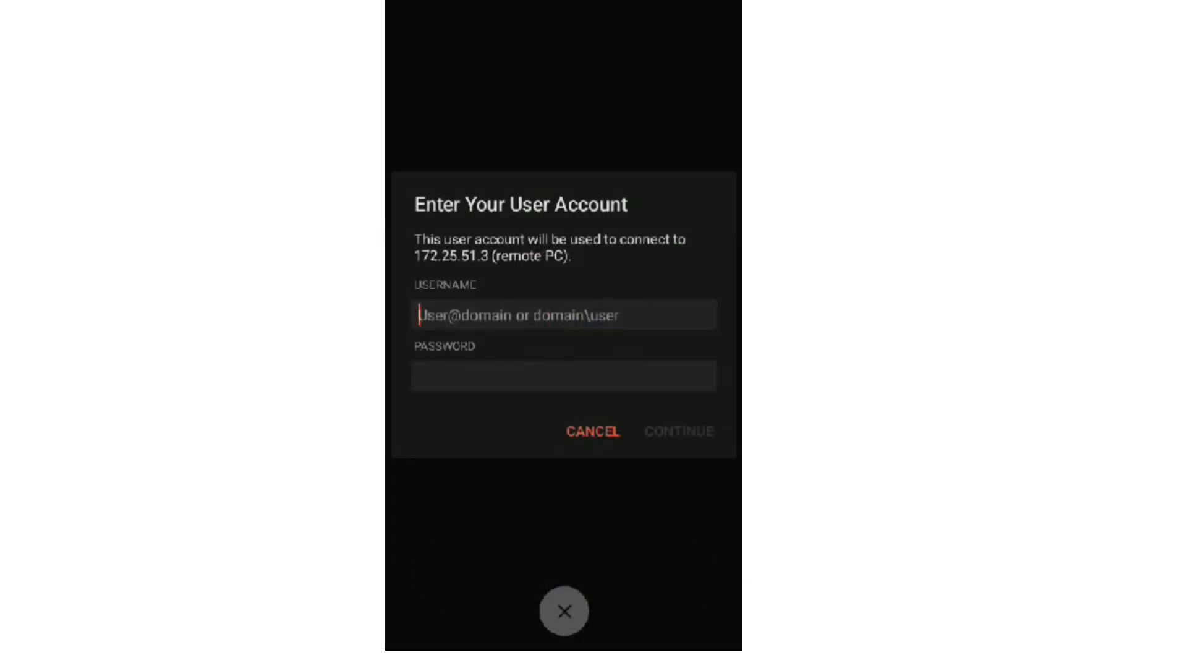
text(xs)
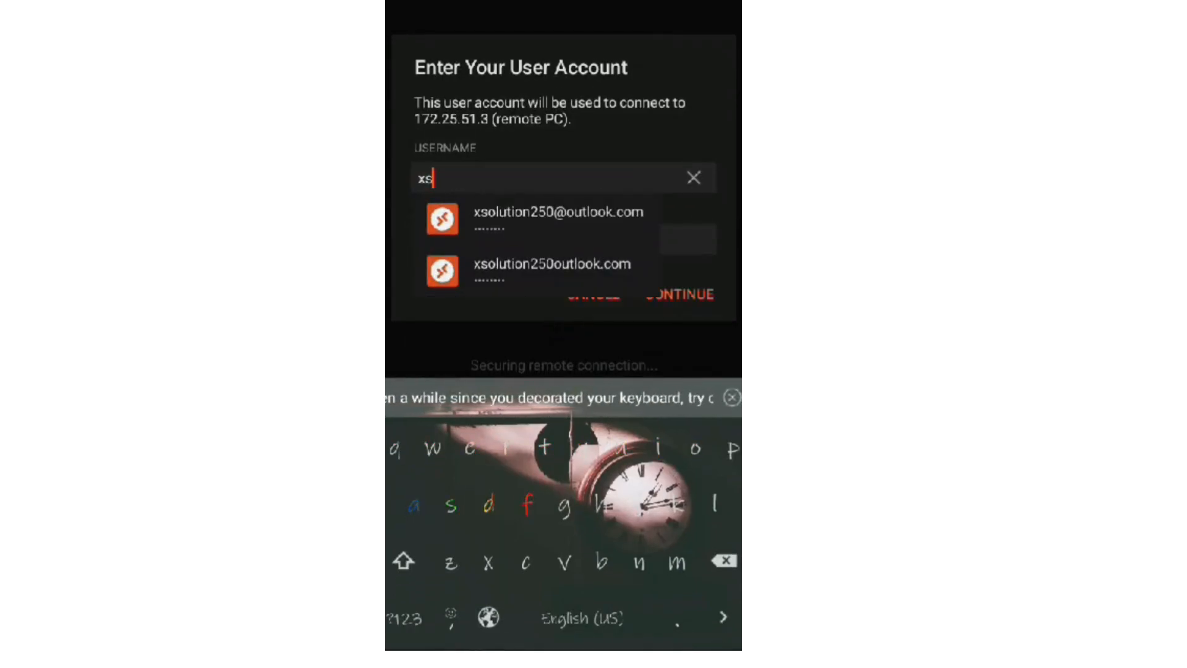
click(538, 213)
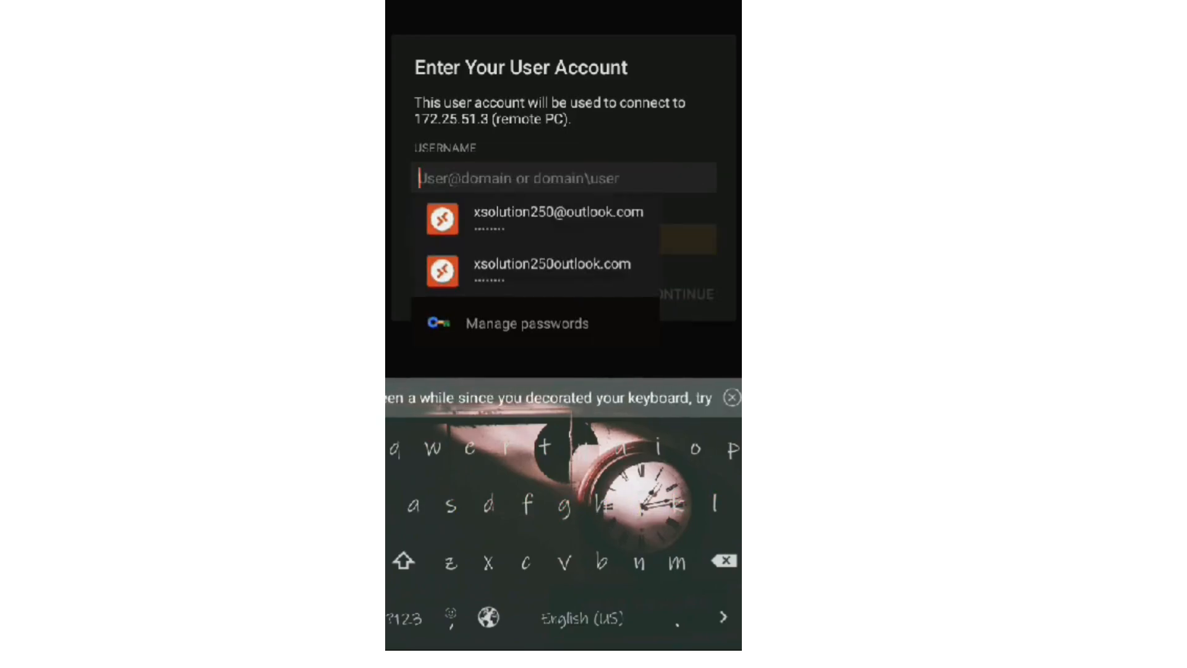
click(537, 219)
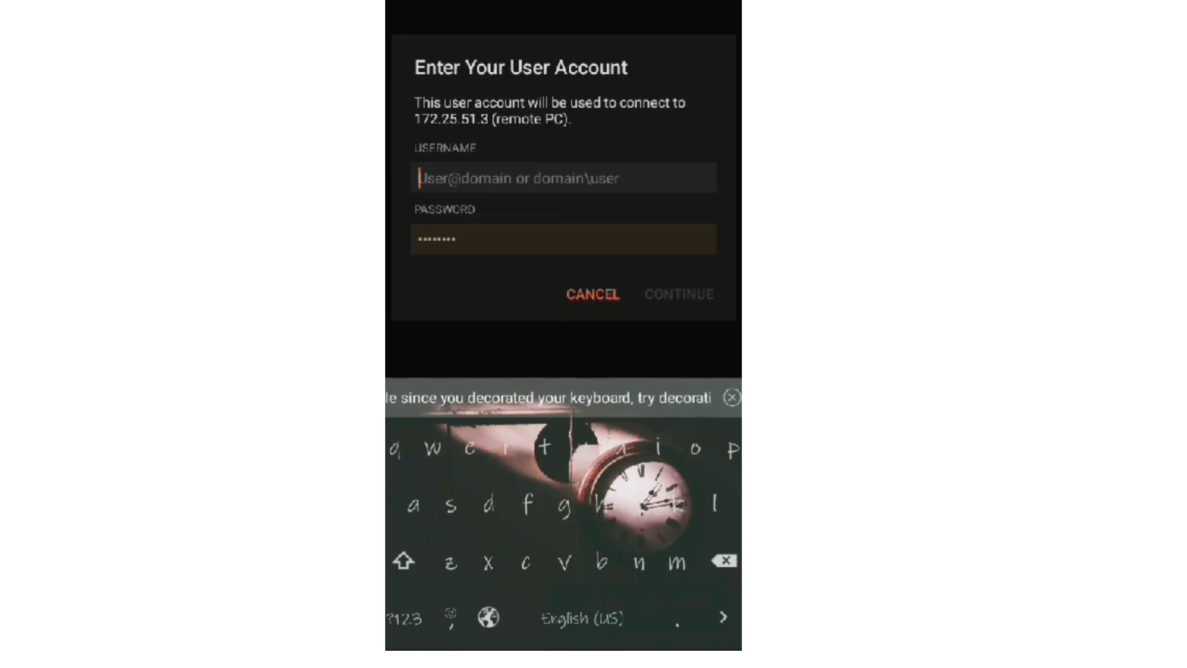
Re-autofill the saved account's username and password, then submit to connect
click(456, 239)
click(724, 560)
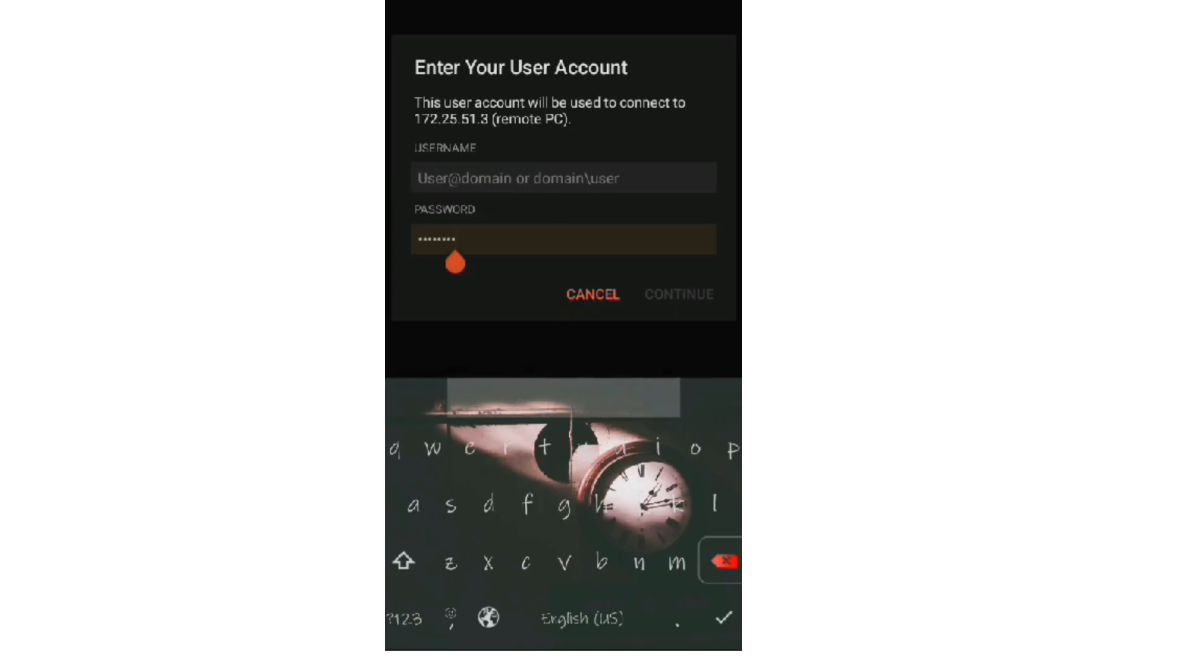
click(563, 178)
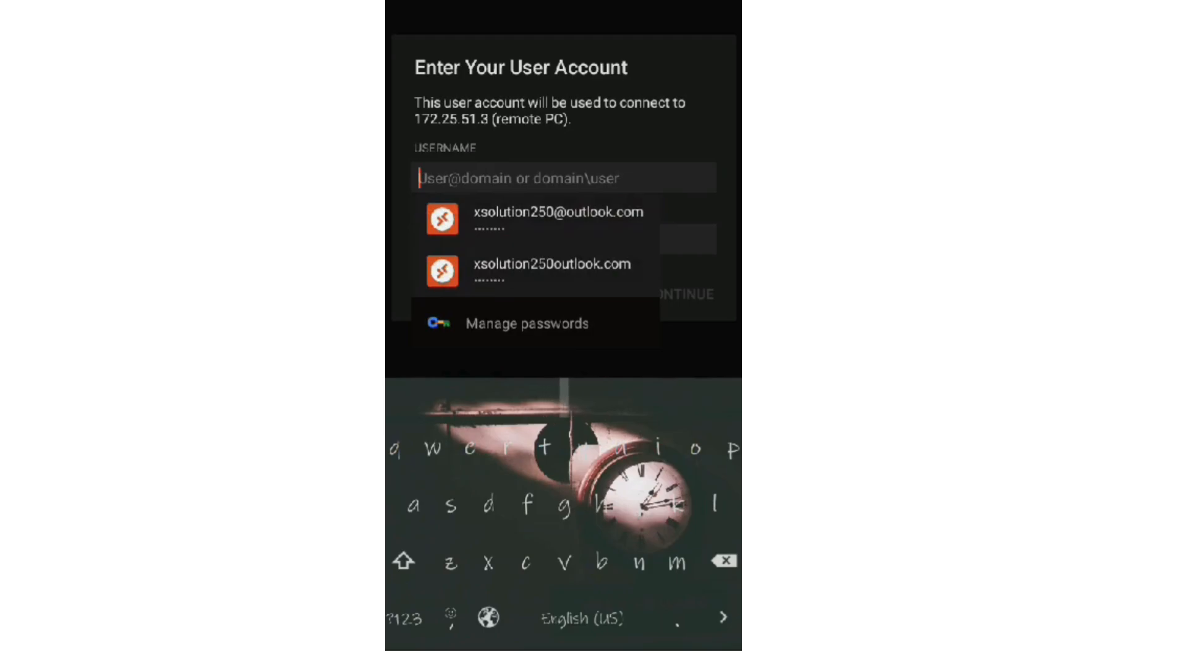
click(559, 216)
click(455, 240)
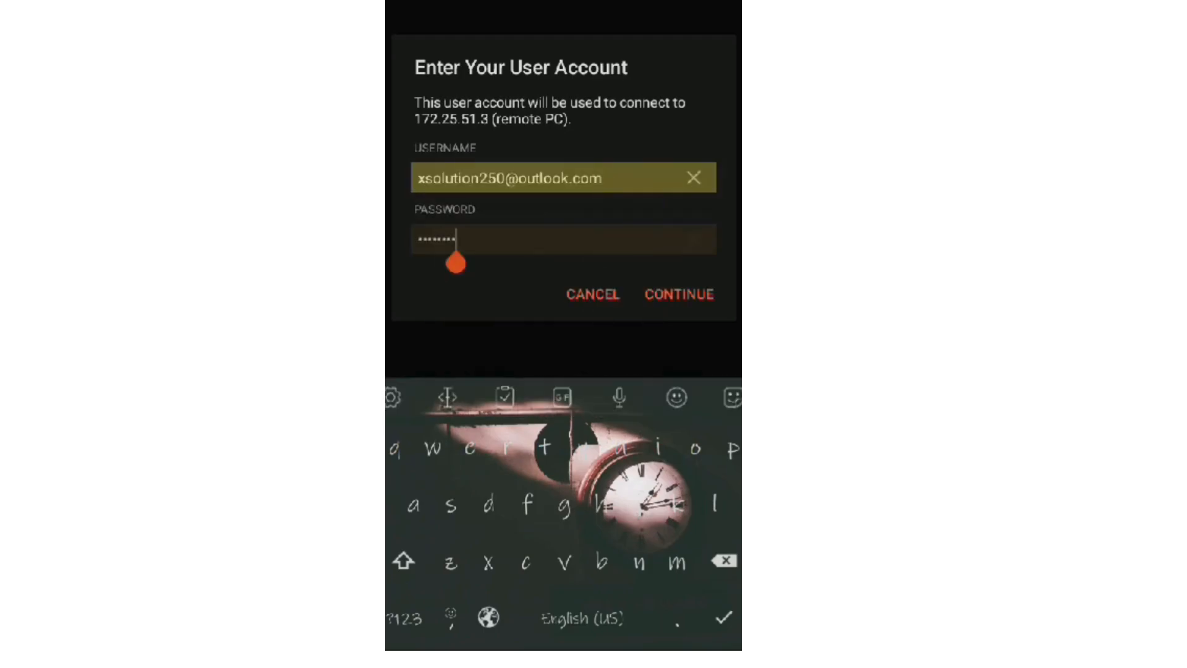
click(471, 178)
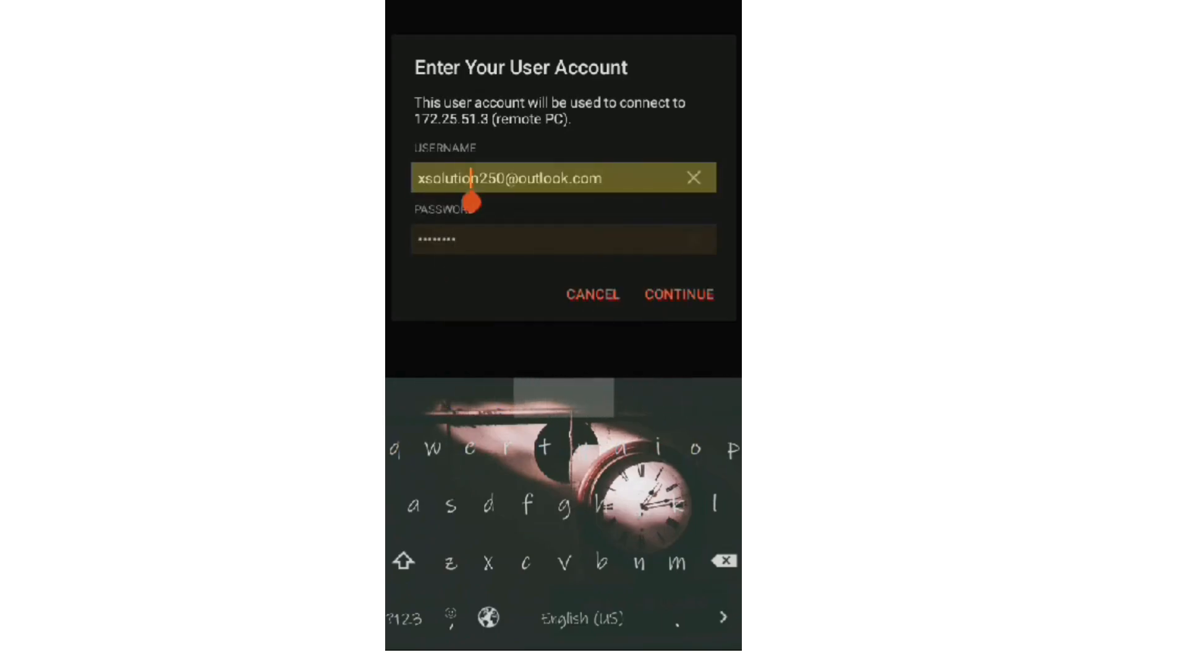
click(456, 239)
click(678, 294)
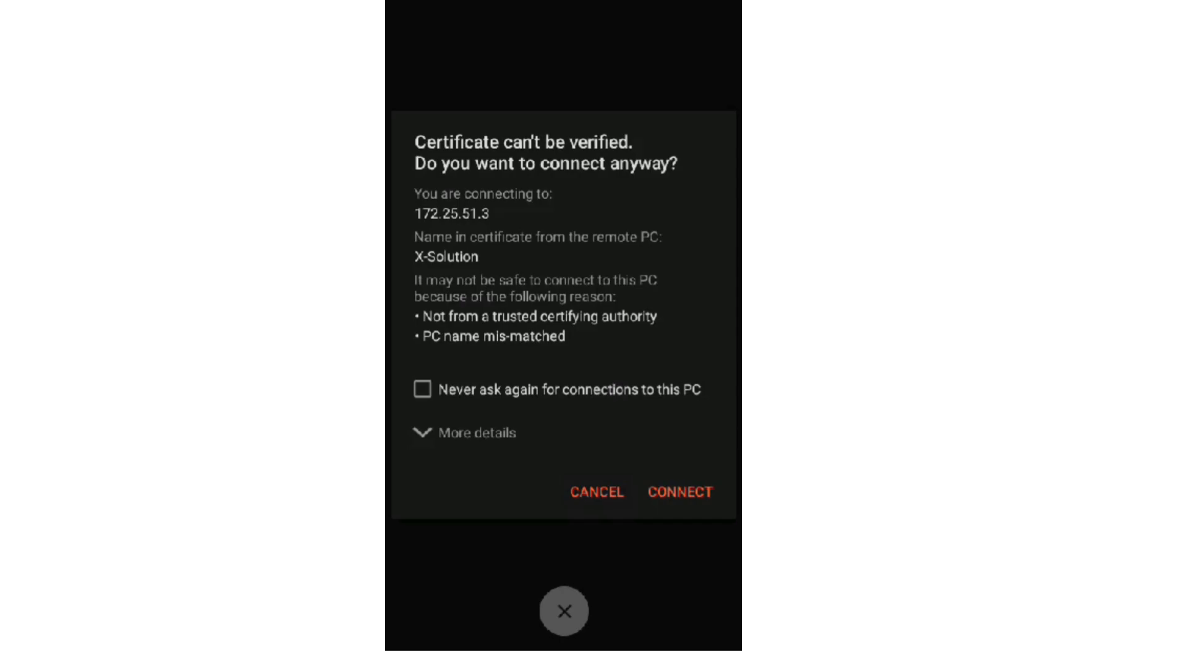
Accept the certificate, dismiss the X-Bot folder access error, launch Wondershare Virbo, and close its reminder
click(680, 491)
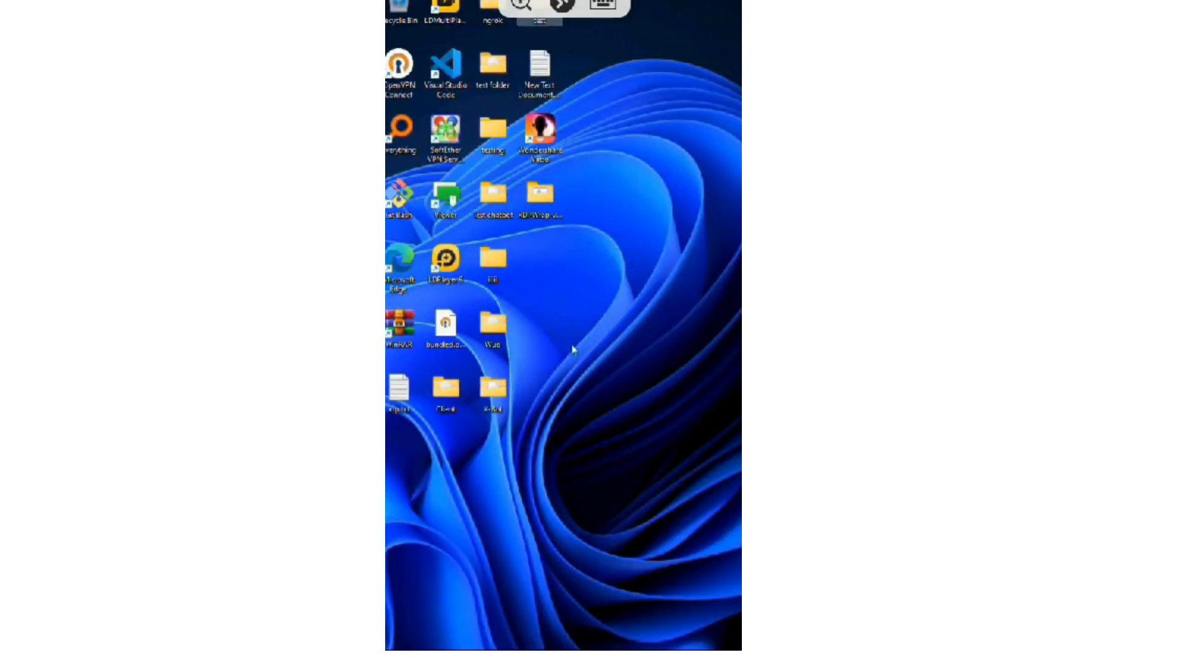
double_click(494, 404)
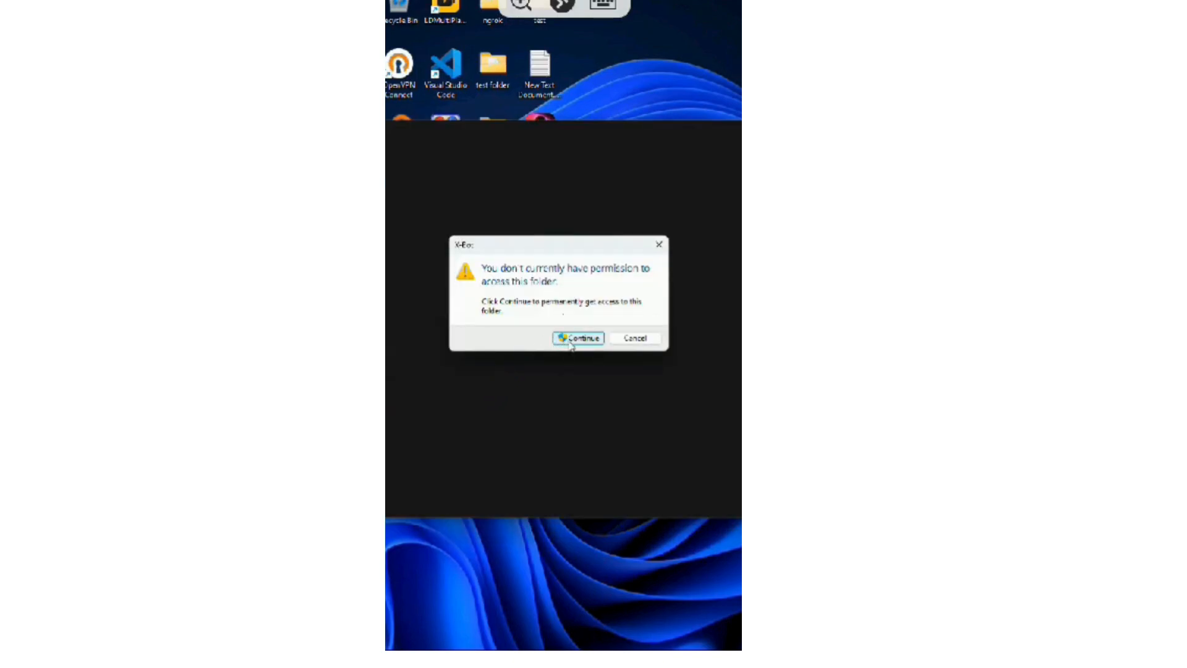
click(578, 345)
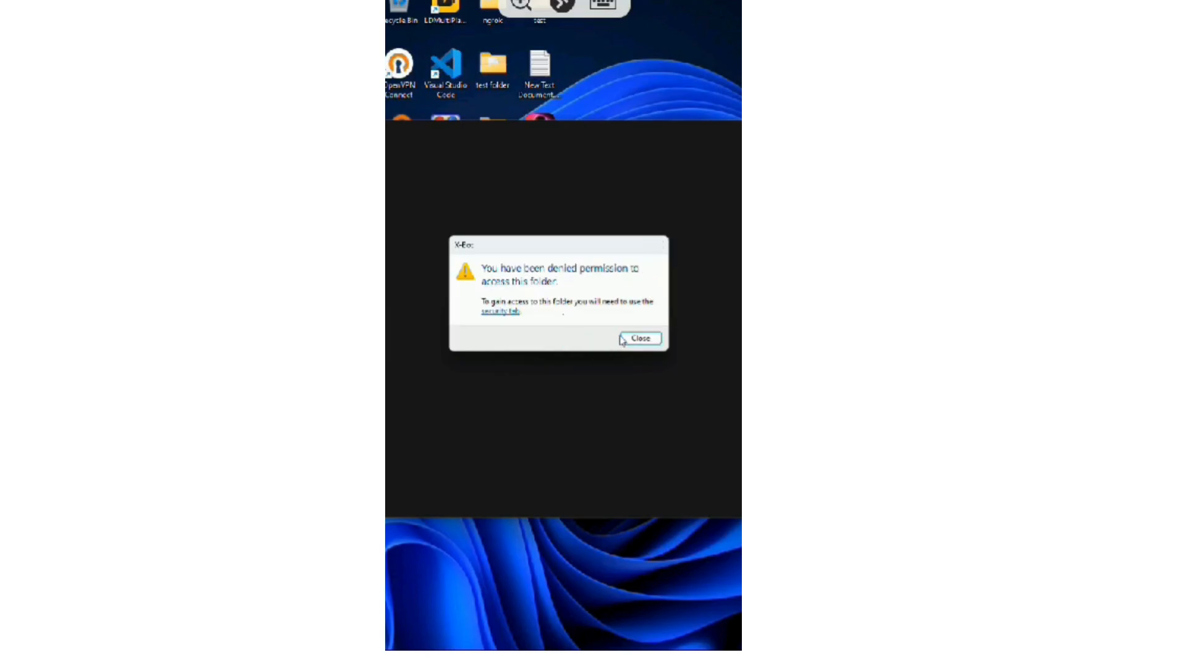
click(640, 339)
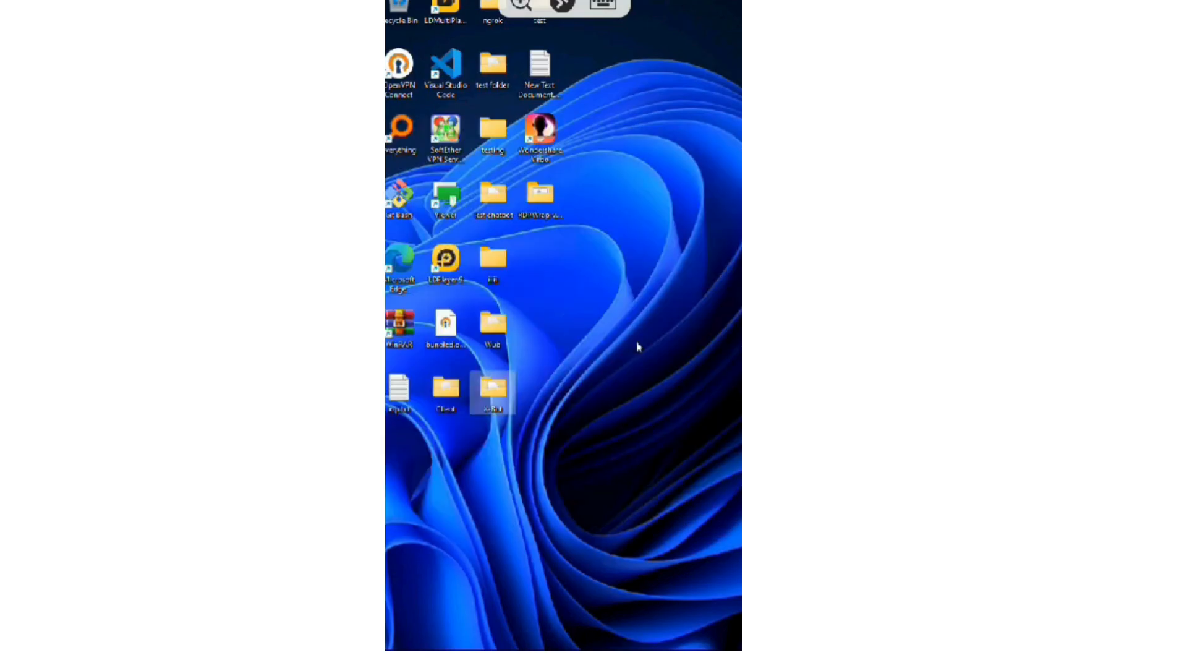
double_click(541, 139)
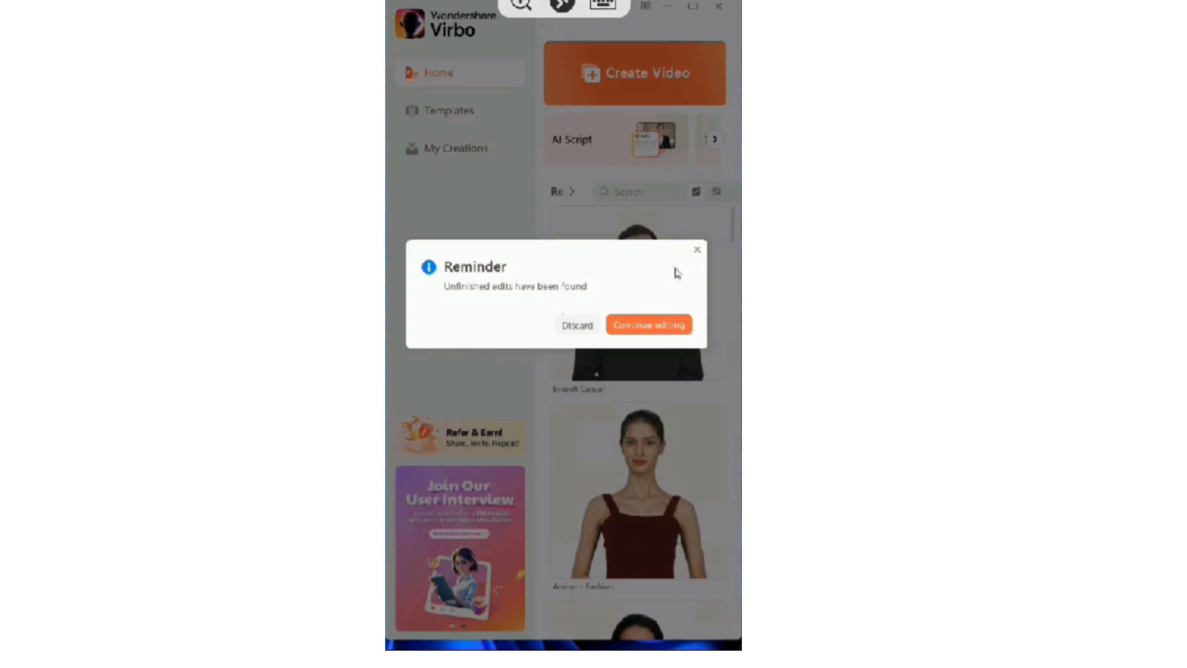
click(658, 330)
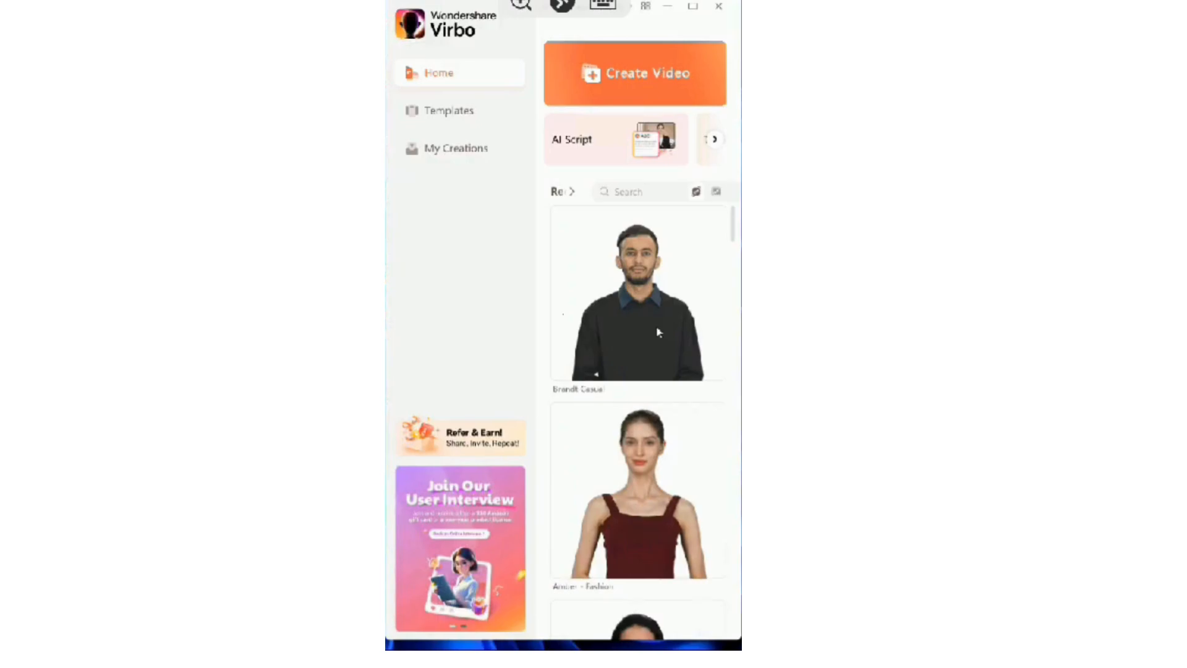